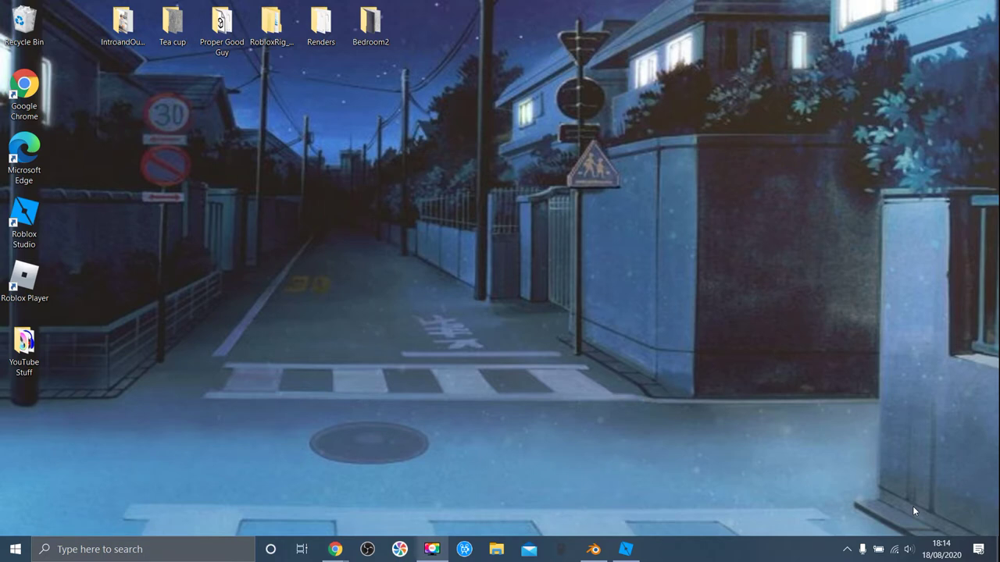
{"action": "right_click", "coordinate": [912, 507]}
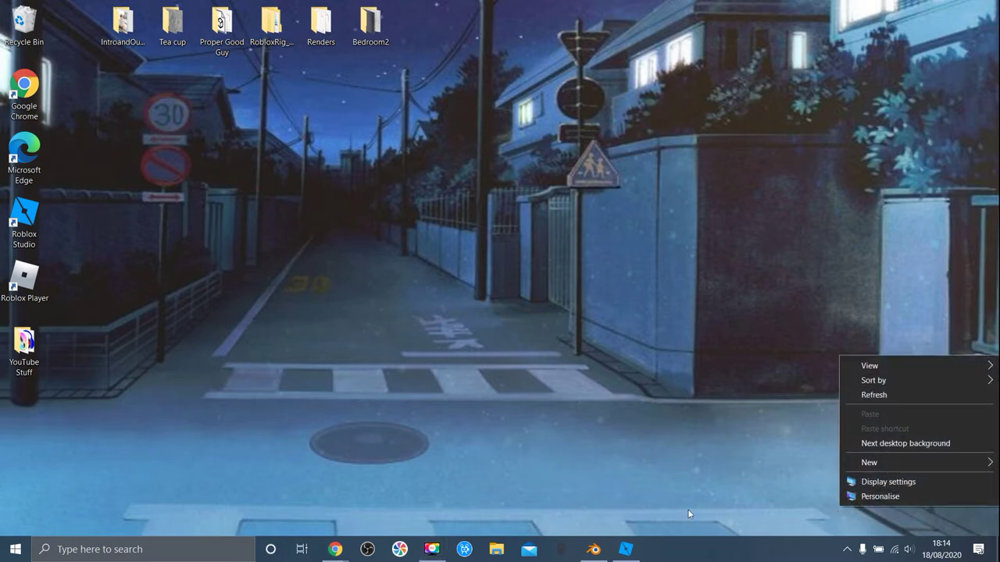
{"action": "left_click", "coordinate": [651, 417]}
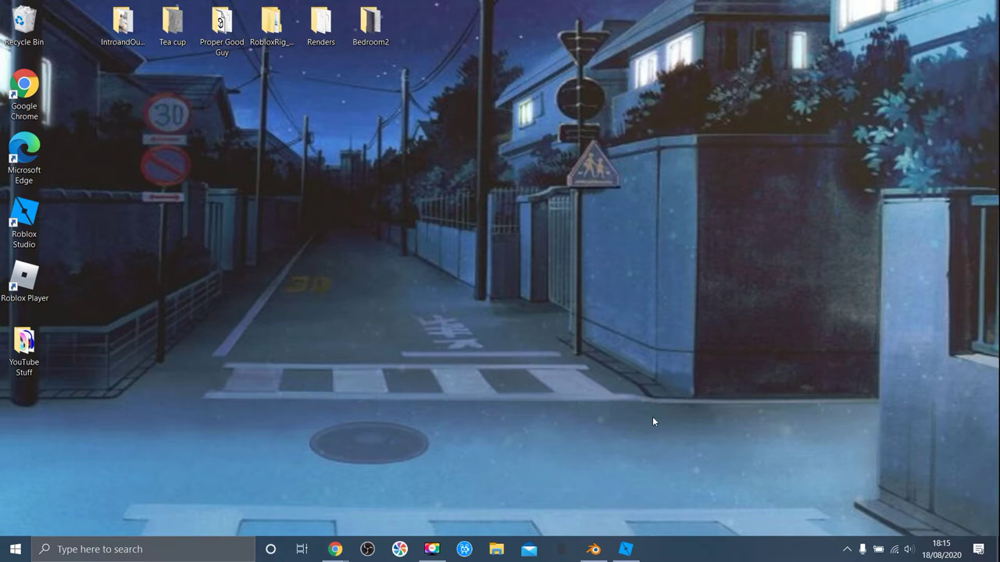
Switch to Chrome, load the creator's own Instagram profile and open the cat post asking followers for their ROBLOX names.
{"action": "mouse_move", "coordinate": [335, 550]}
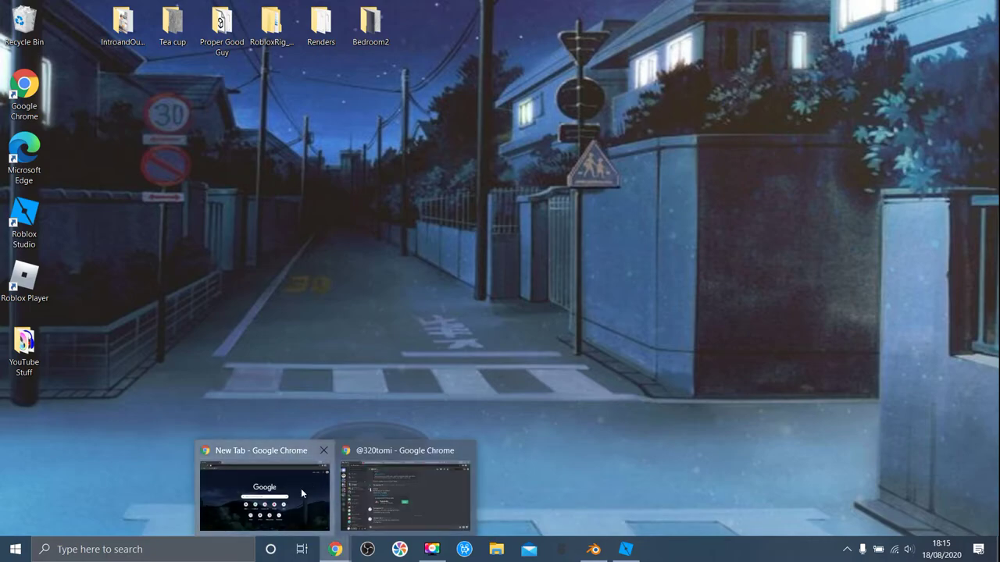
{"action": "left_click", "coordinate": [301, 488]}
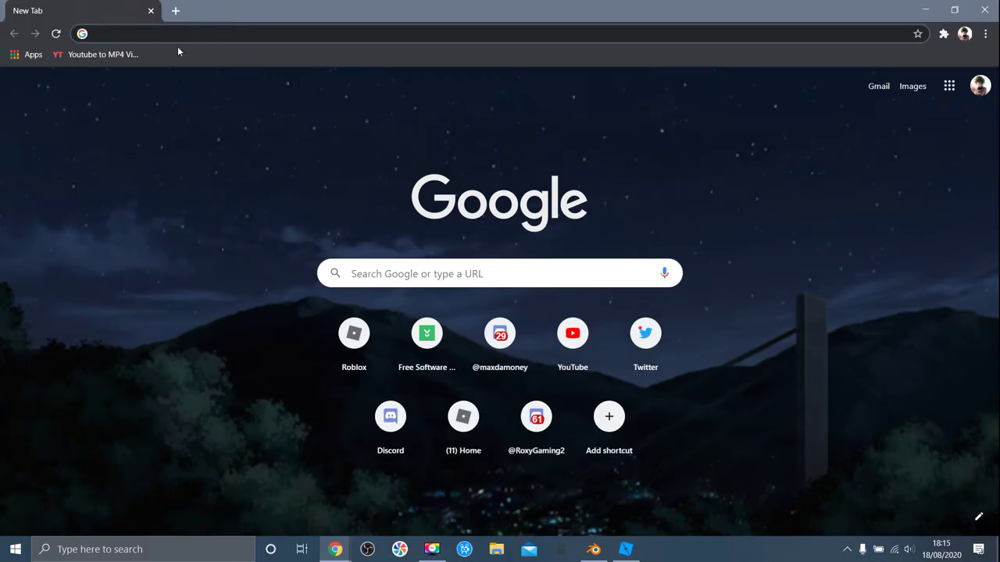
{"action": "type", "text": "you"}
{"action": "key", "text": "Return"}
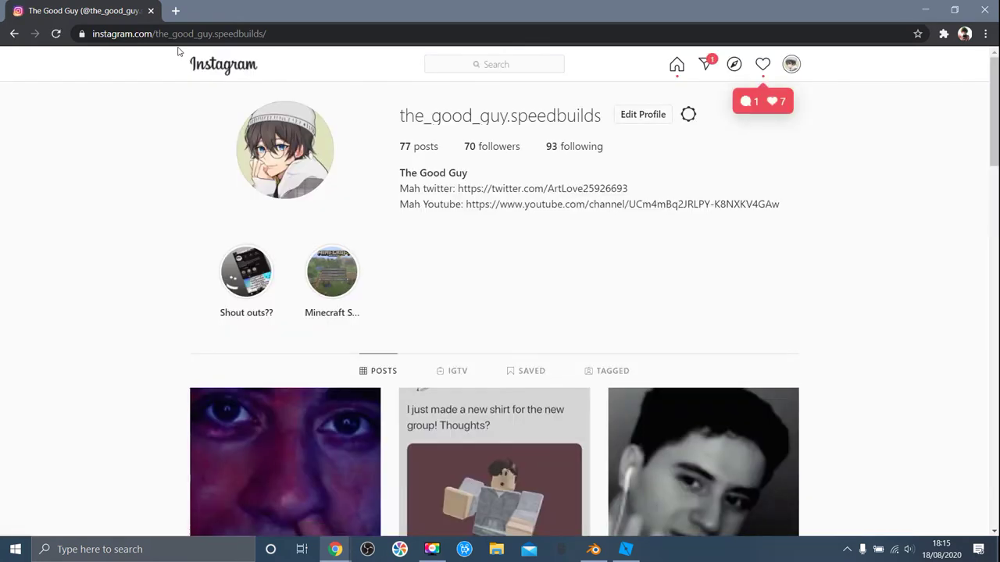
{"action": "scroll", "coordinate": [281, 270], "scroll_direction": "down", "scroll_amount": 3}
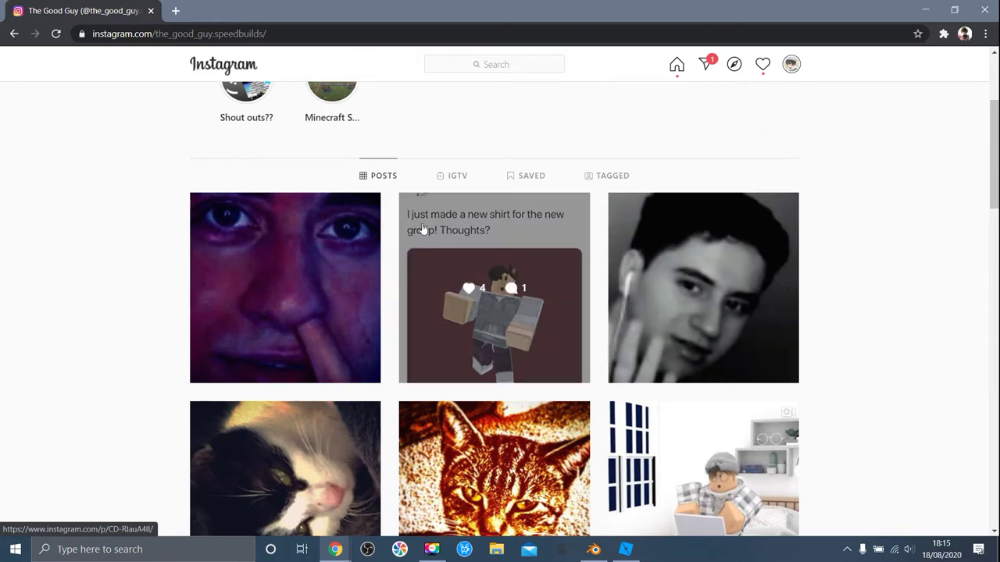
{"action": "scroll", "coordinate": [375, 361], "scroll_direction": "down", "scroll_amount": 2}
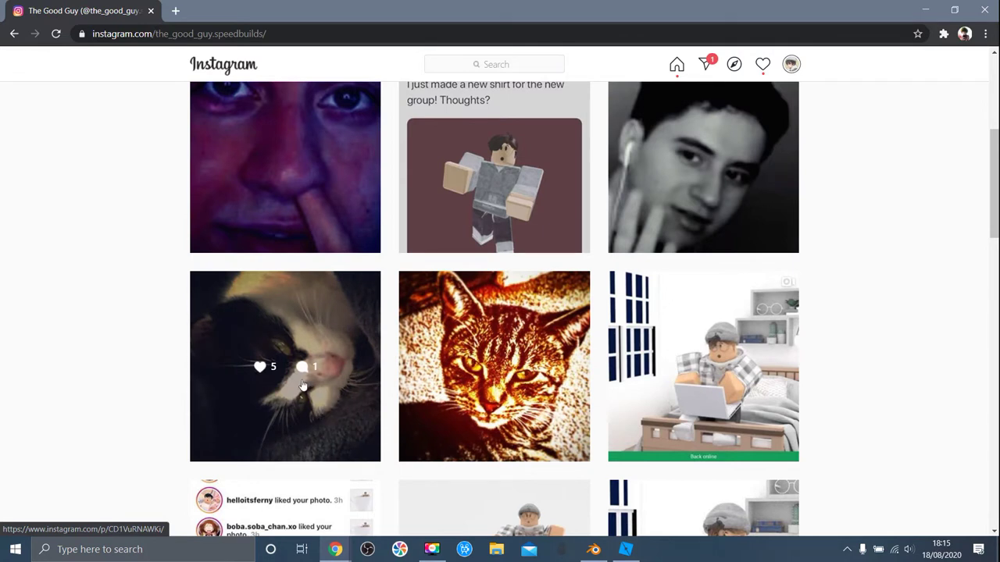
{"action": "left_click", "coordinate": [292, 402]}
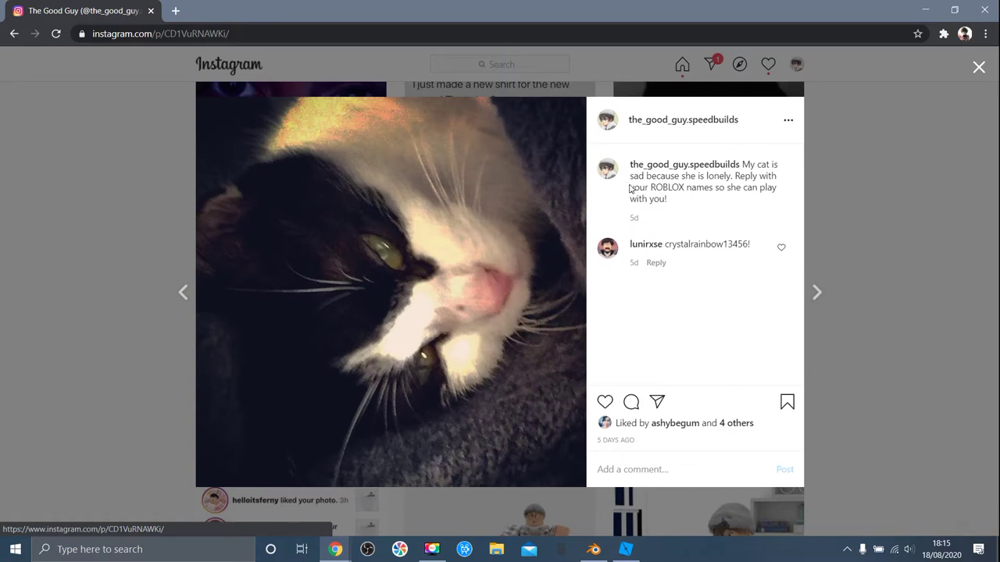
Copy the Roblox username, without the exclamation mark, from the comment under the cat post.
{"action": "left_click_drag", "start_coordinate": [631, 188], "coordinate": [712, 177]}
{"action": "left_click", "coordinate": [647, 176]}
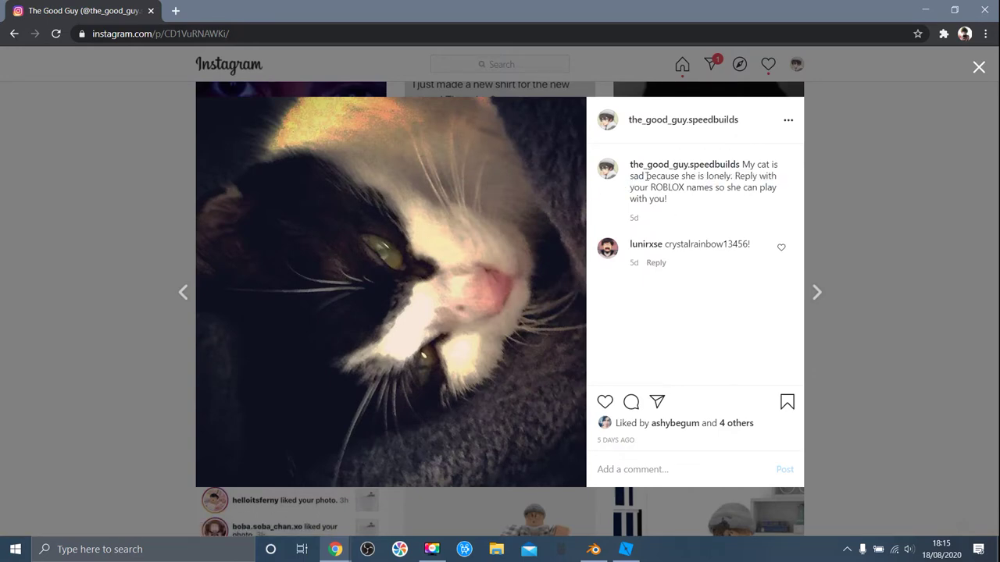
{"action": "left_click_drag", "start_coordinate": [633, 176], "coordinate": [670, 176]}
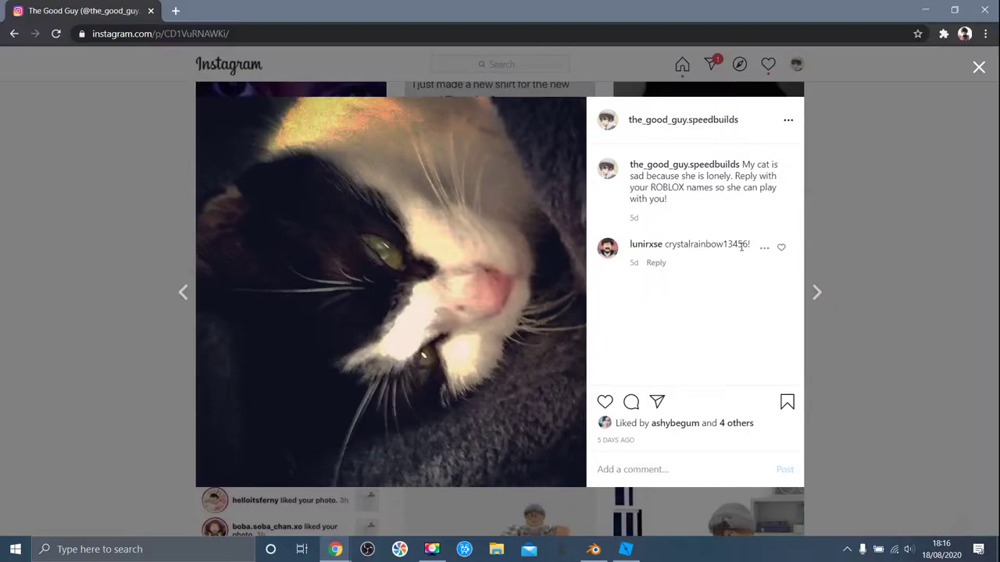
{"action": "double_click", "coordinate": [439, 279]}
{"action": "key", "text": "ctrl+c"}
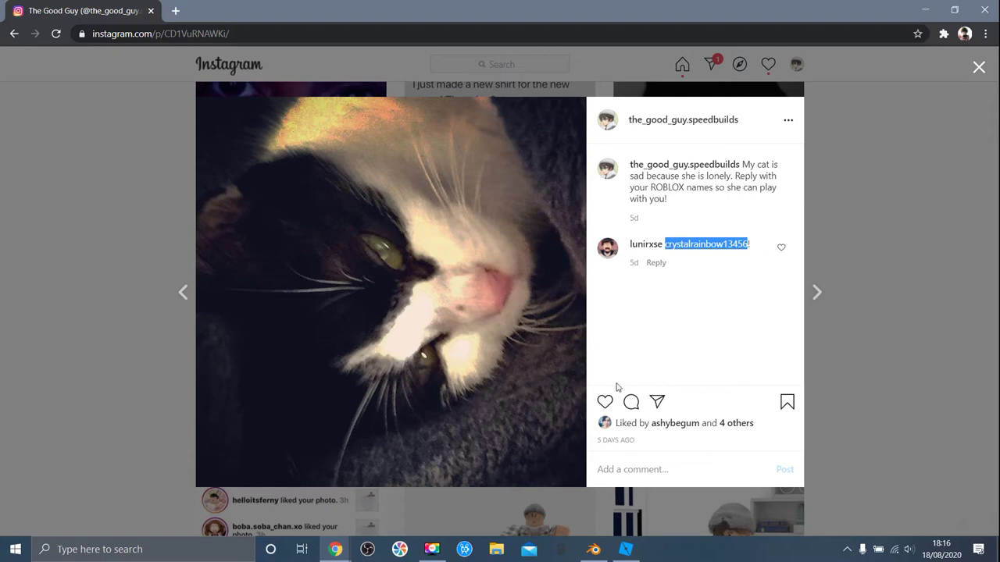
Switch to Roblox Studio, create a Baseplate place and load the copied username's character into it as an R6 rig.
{"action": "left_click", "coordinate": [626, 549]}
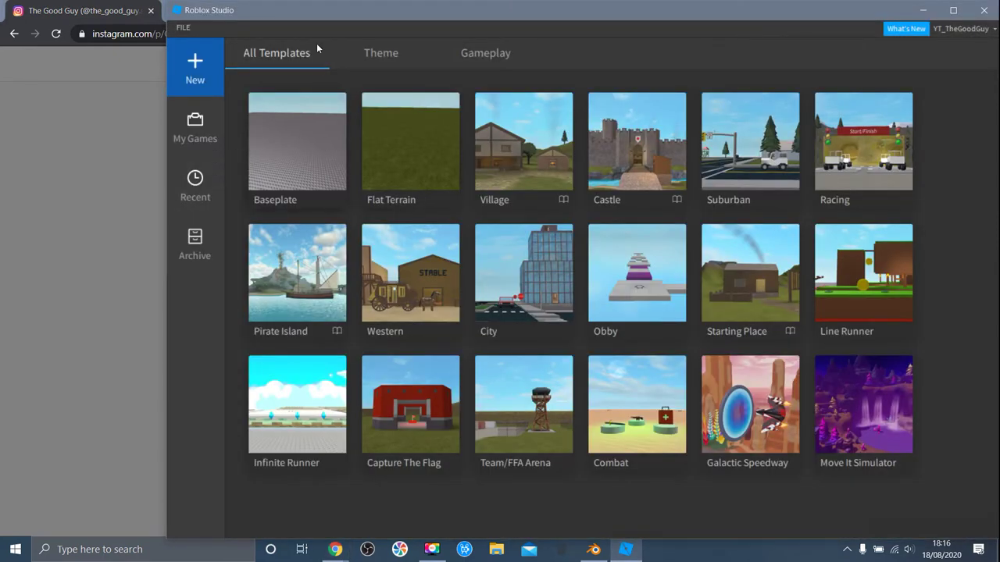
{"action": "left_click", "coordinate": [271, 129]}
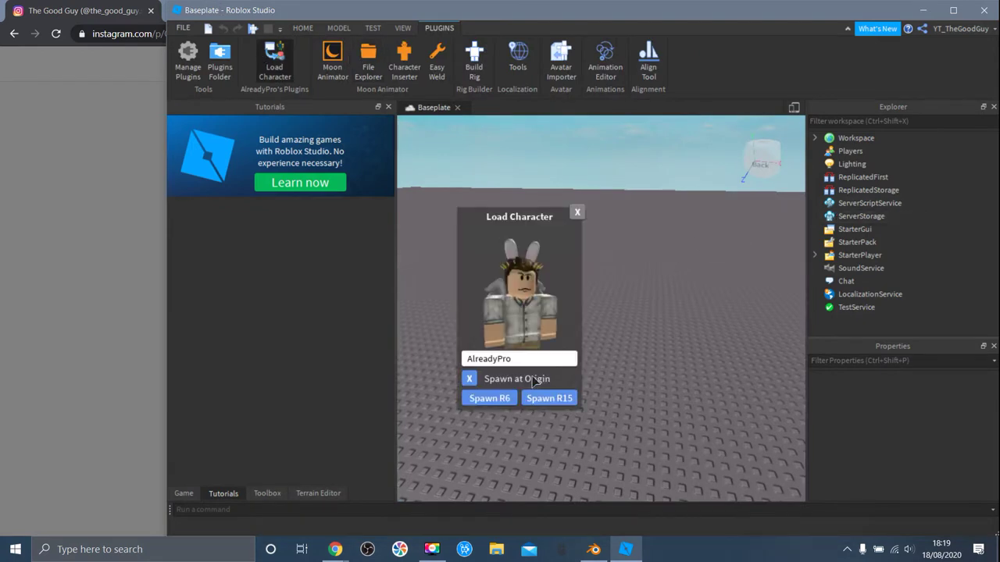
{"action": "left_click_drag", "start_coordinate": [512, 361], "coordinate": [467, 360]}
{"action": "key", "text": "ctrl+v"}
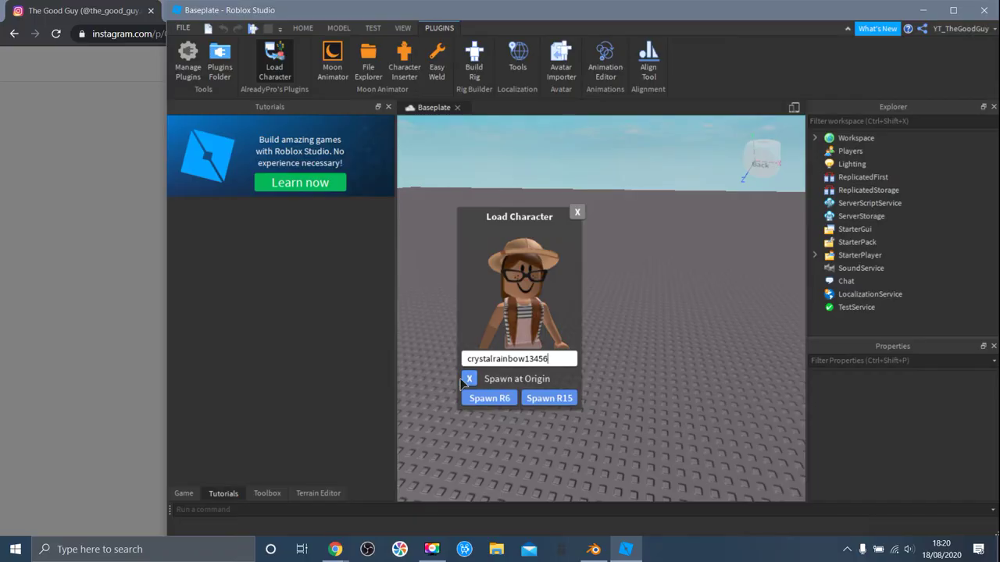
{"action": "left_click", "coordinate": [469, 379]}
{"action": "right_click_drag", "start_coordinate": [623, 319], "coordinate": [678, 263]}
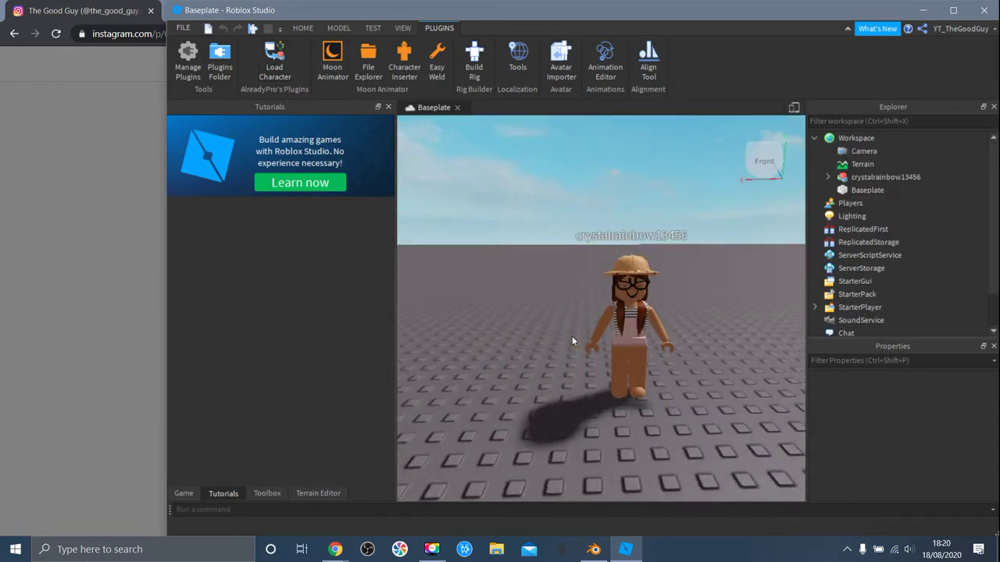
{"action": "key", "text": "d"}
{"action": "key", "text": "s"}
{"action": "key", "text": "a"}
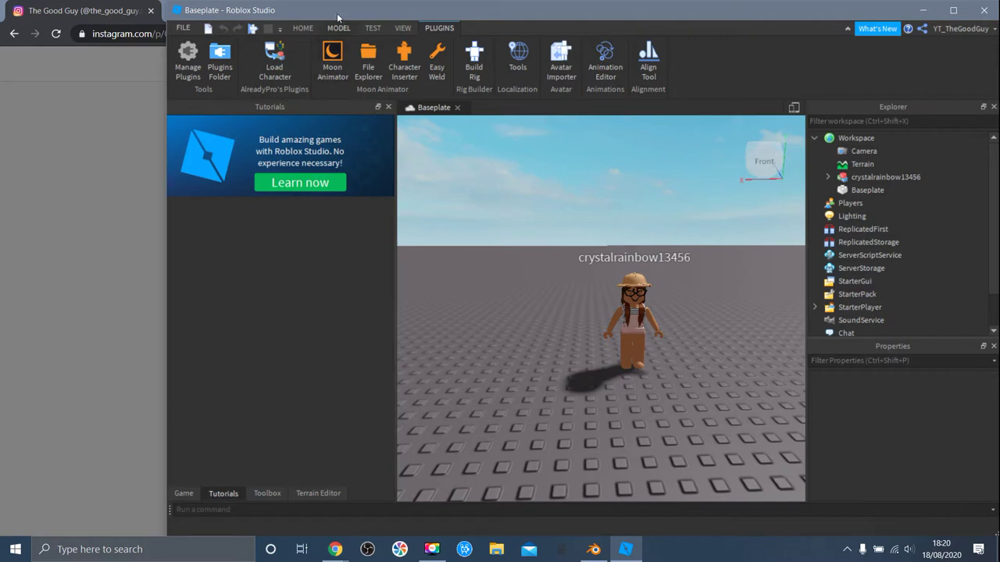
Maximize the Studio window and search the model library for "ice cream".
{"action": "left_click_drag", "start_coordinate": [337, 12], "coordinate": [311, 21]}
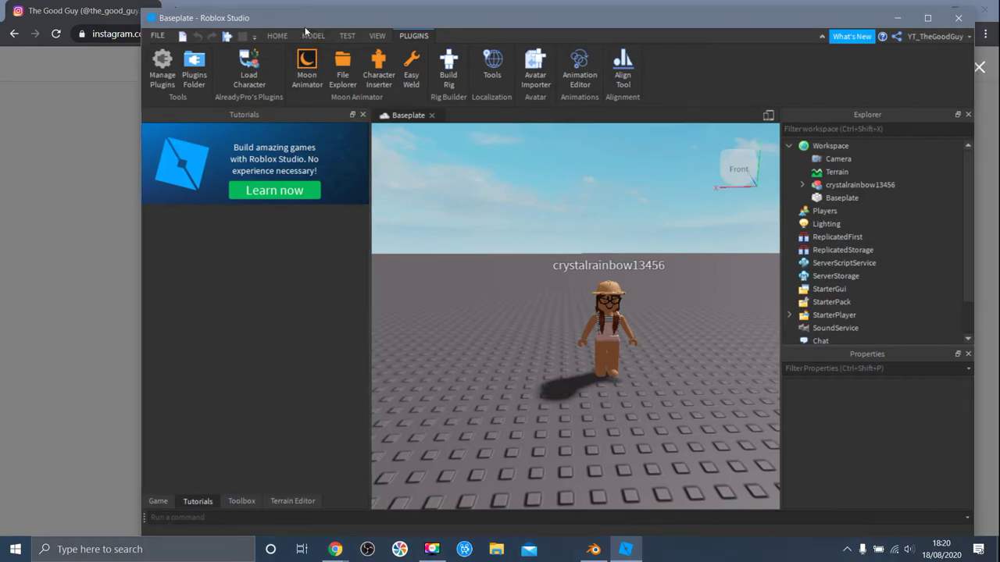
{"action": "left_click", "coordinate": [926, 17]}
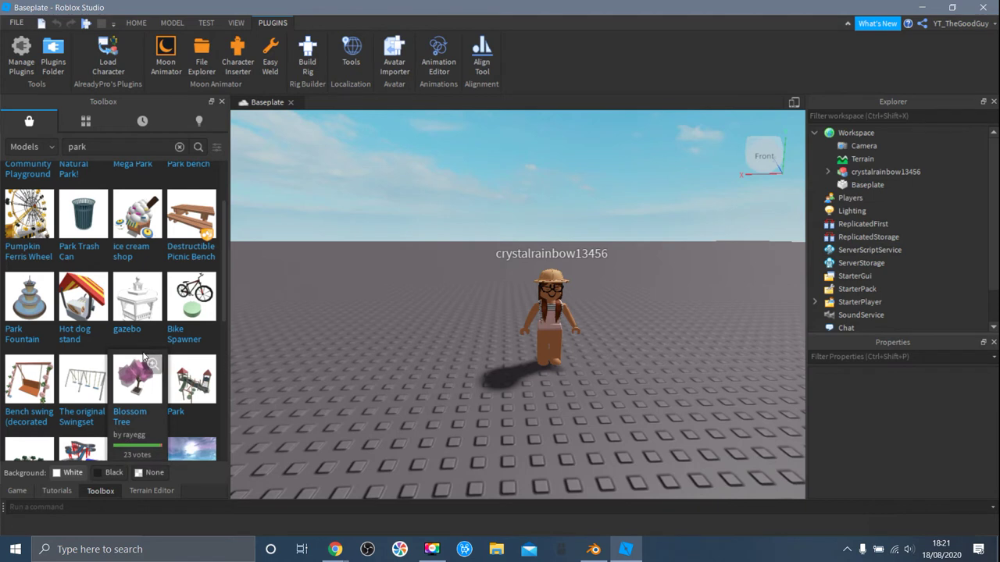
{"action": "scroll", "coordinate": [109, 250], "scroll_direction": "up", "scroll_amount": 3}
{"action": "left_click", "coordinate": [112, 151]}
{"action": "type", "text": "ice cream"}
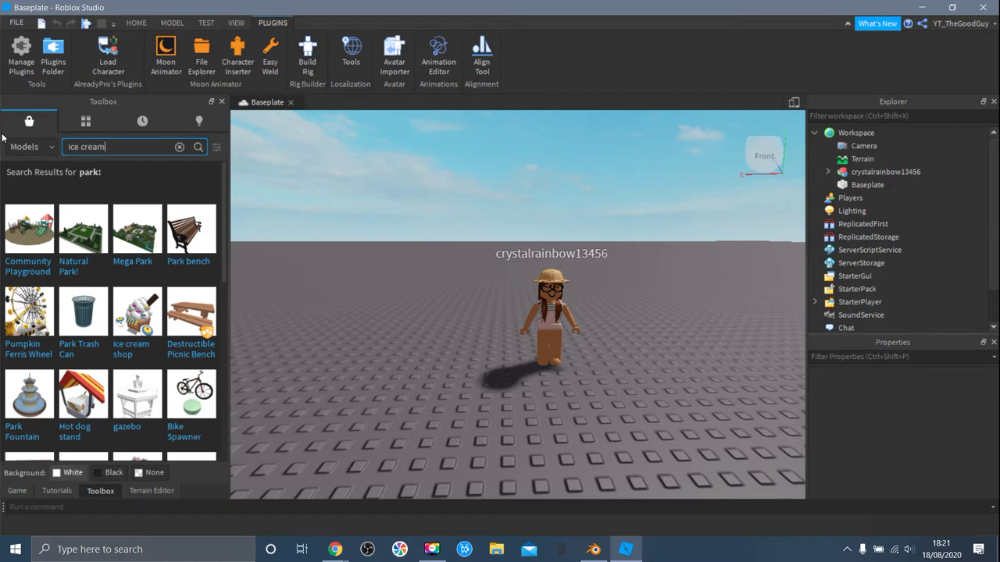
{"action": "key", "text": "Return"}
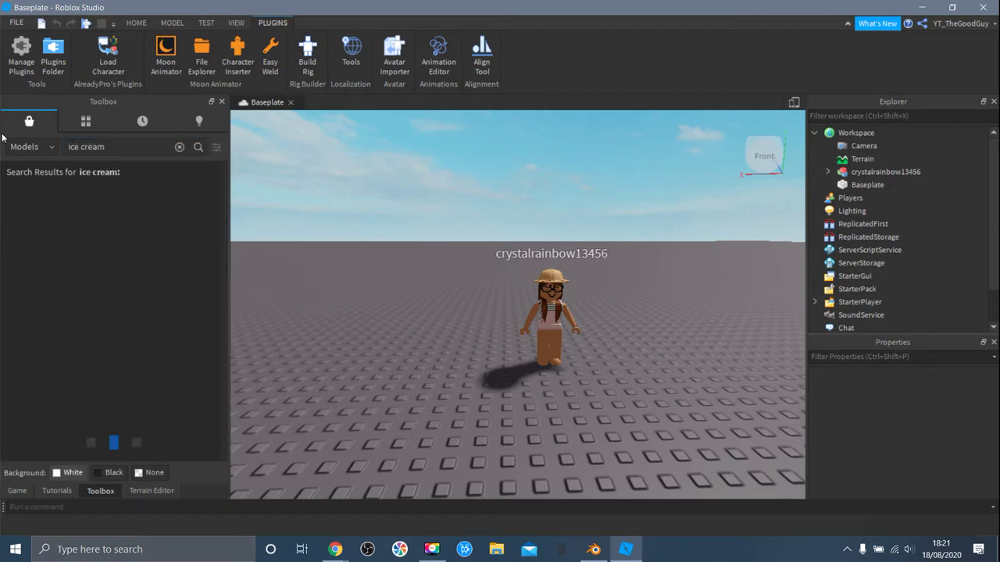
Insert the second Ice Cream cone model from the search results and place it just below the character's left hand.
{"action": "scroll", "coordinate": [531, 292], "scroll_direction": "up", "scroll_amount": 5}
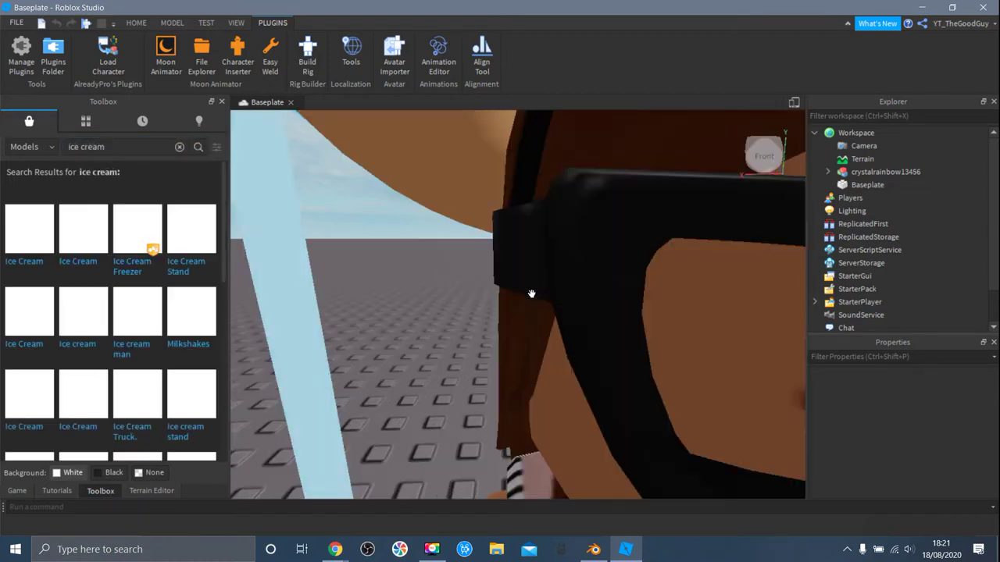
{"action": "scroll", "coordinate": [501, 293], "scroll_direction": "down", "scroll_amount": 5}
{"action": "middle_click_drag", "start_coordinate": [509, 337], "coordinate": [475, 292]}
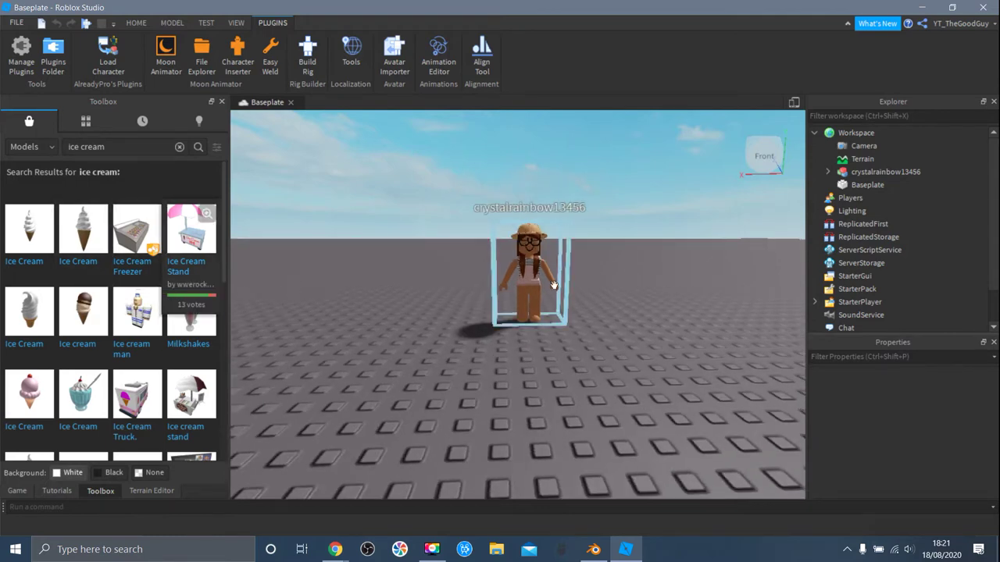
{"action": "scroll", "coordinate": [518, 278], "scroll_direction": "up", "scroll_amount": 5}
{"action": "scroll", "coordinate": [317, 266], "scroll_direction": "down", "scroll_amount": 5}
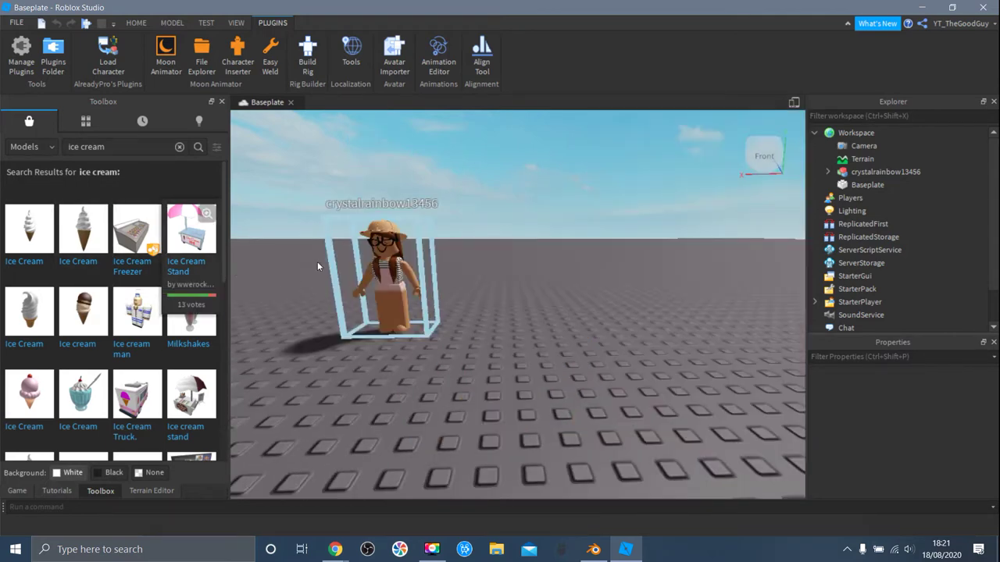
{"action": "middle_click_drag", "start_coordinate": [530, 295], "coordinate": [596, 317]}
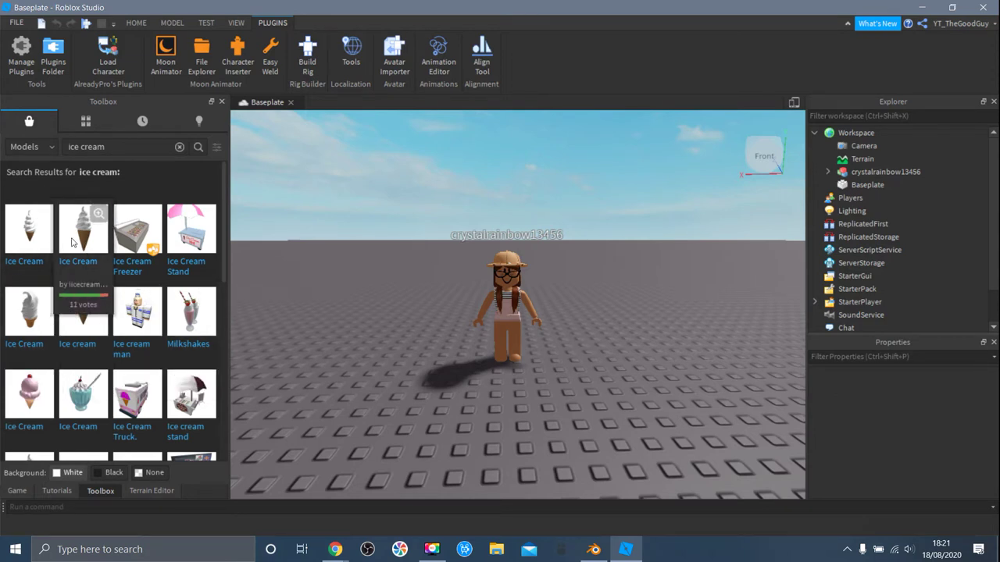
{"action": "left_click_drag", "start_coordinate": [97, 223], "coordinate": [540, 347]}
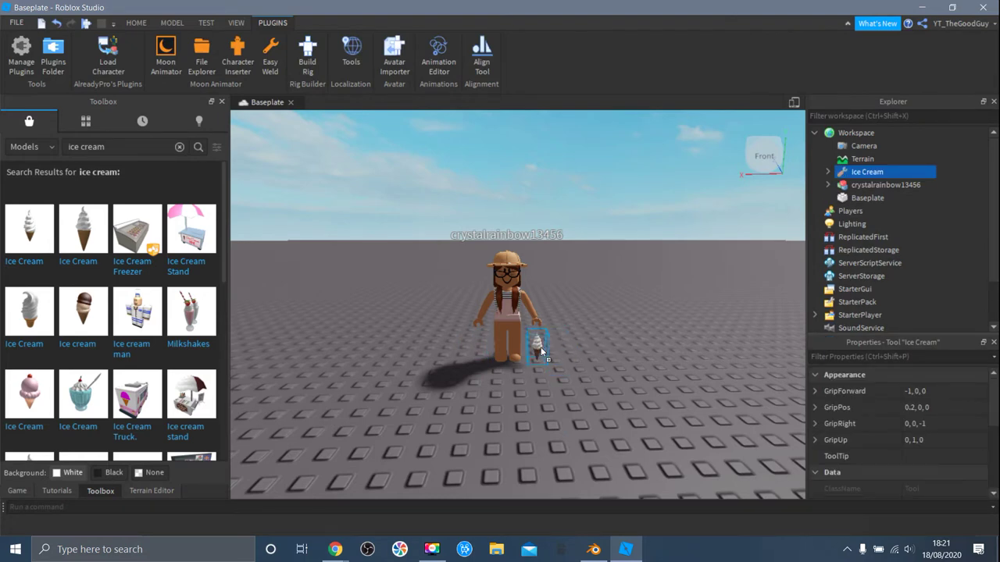
{"action": "middle_click_drag", "start_coordinate": [561, 313], "coordinate": [572, 321]}
{"action": "left_click", "coordinate": [589, 308]}
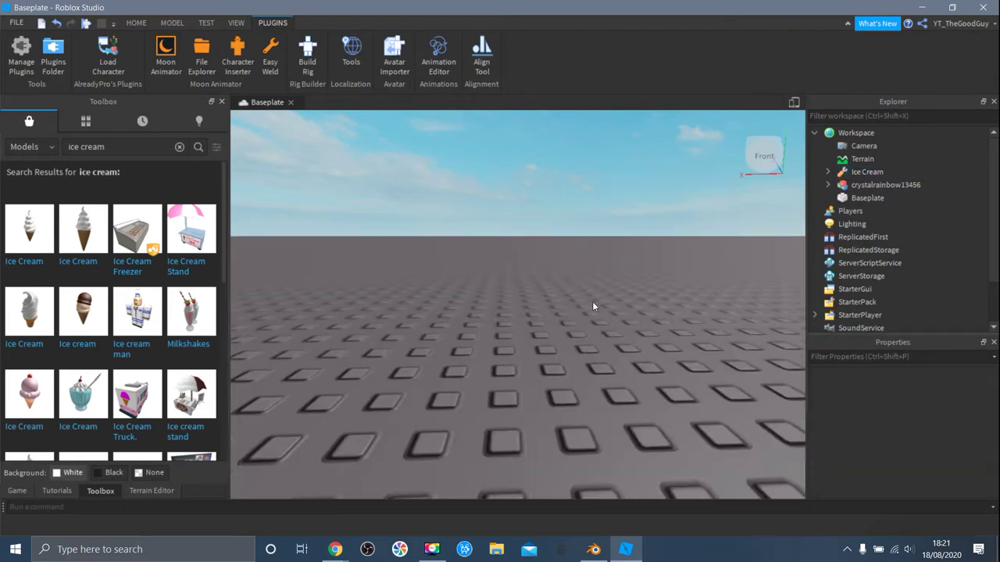
{"action": "left_click_drag", "start_coordinate": [554, 344], "coordinate": [599, 346]}
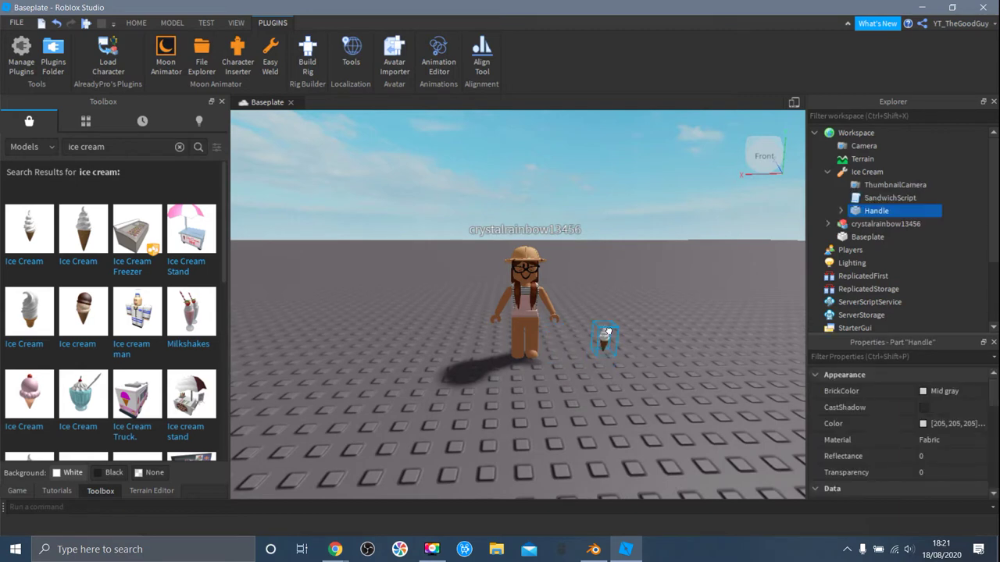
{"action": "left_click_drag", "start_coordinate": [574, 345], "coordinate": [589, 341]}
{"action": "left_click_drag", "start_coordinate": [589, 338], "coordinate": [553, 337]}
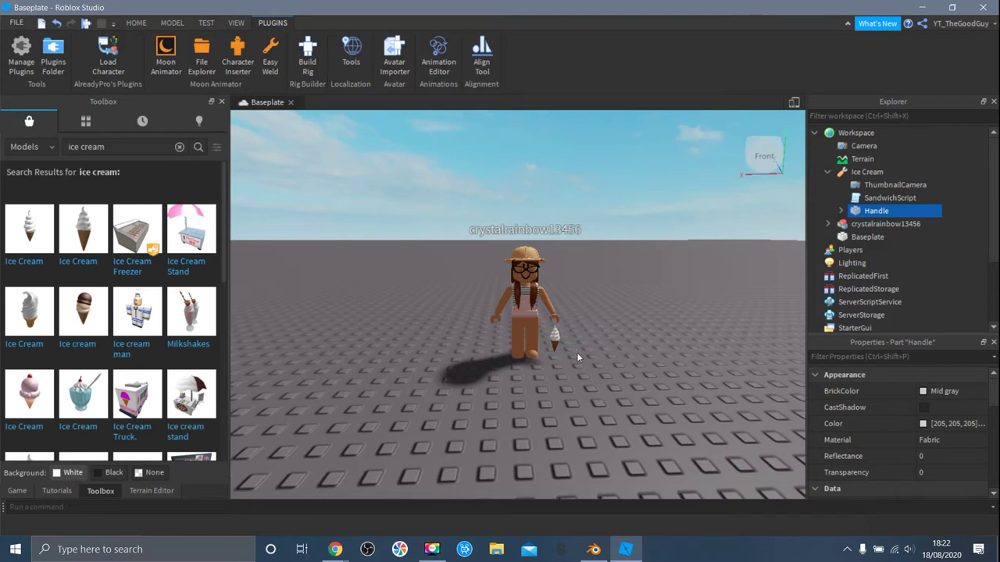
Inspect the ice cream cone's position at the character's left hand from closer angles.
{"action": "left_click", "coordinate": [467, 372]}
{"action": "right_click_drag", "start_coordinate": [467, 372], "coordinate": [475, 347]}
{"action": "middle_click_drag", "start_coordinate": [467, 321], "coordinate": [501, 274]}
{"action": "right_click_drag", "start_coordinate": [501, 275], "coordinate": [500, 274]}
{"action": "key", "text": "w"}
{"action": "key", "text": "d"}
{"action": "key", "text": "a"}
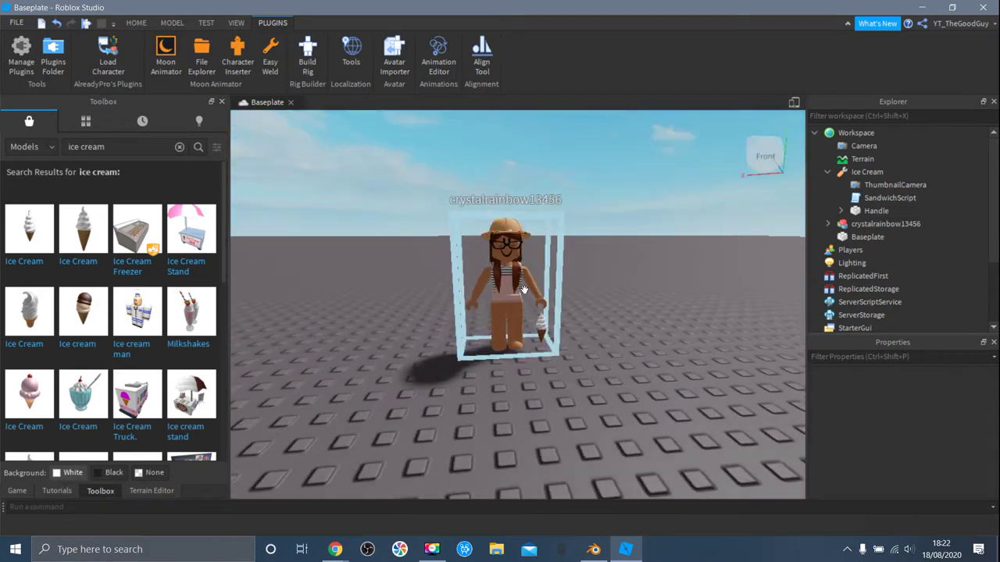
{"action": "right_click_drag", "start_coordinate": [536, 306], "coordinate": [493, 277]}
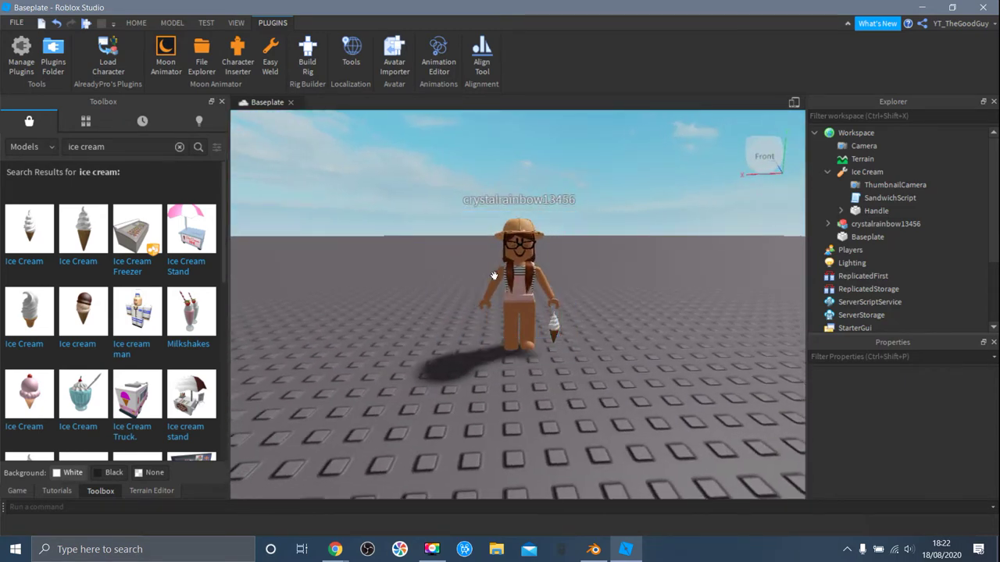
Examine the loaded character's body parts and attachments in the object hierarchy, including the Left Arm and Torso contents.
{"action": "left_click", "coordinate": [500, 283]}
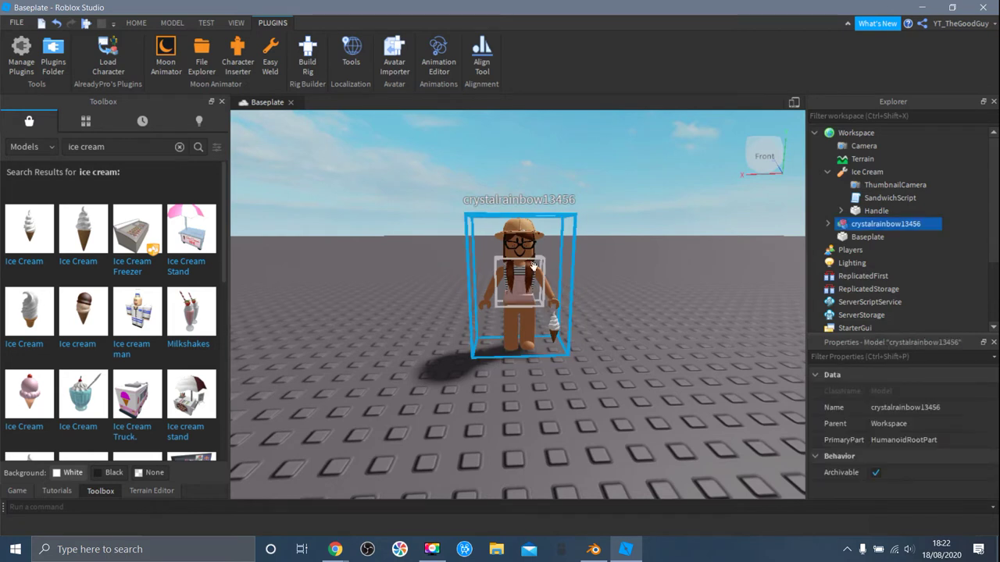
{"action": "left_click", "coordinate": [827, 223]}
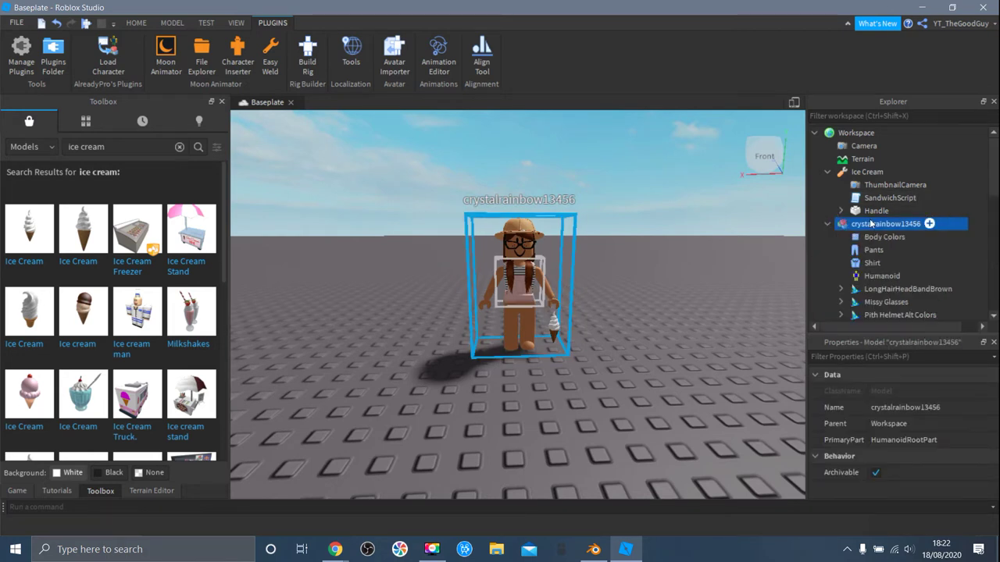
{"action": "scroll", "coordinate": [862, 236], "scroll_direction": "down", "scroll_amount": 1}
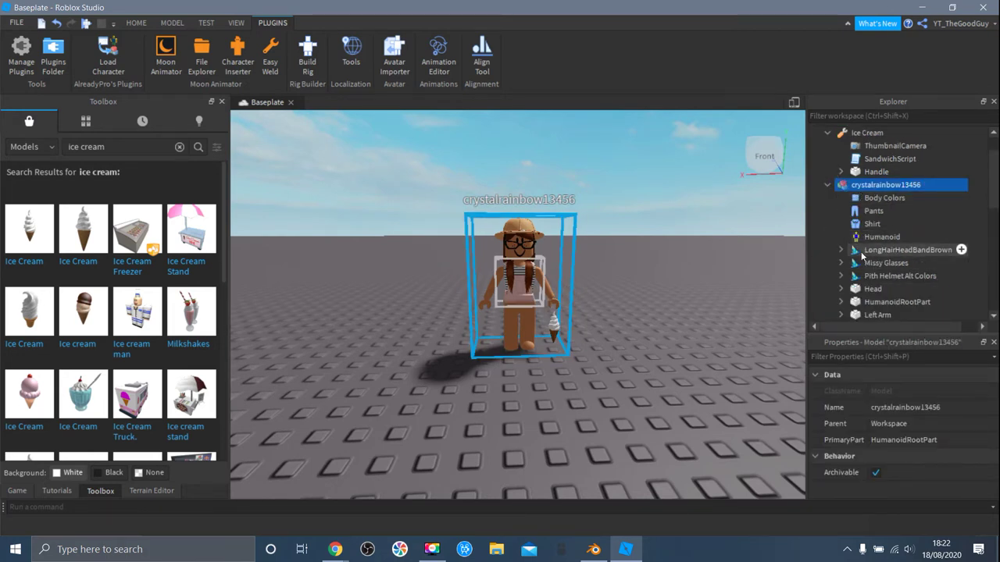
{"action": "scroll", "coordinate": [871, 226], "scroll_direction": "down", "scroll_amount": 2}
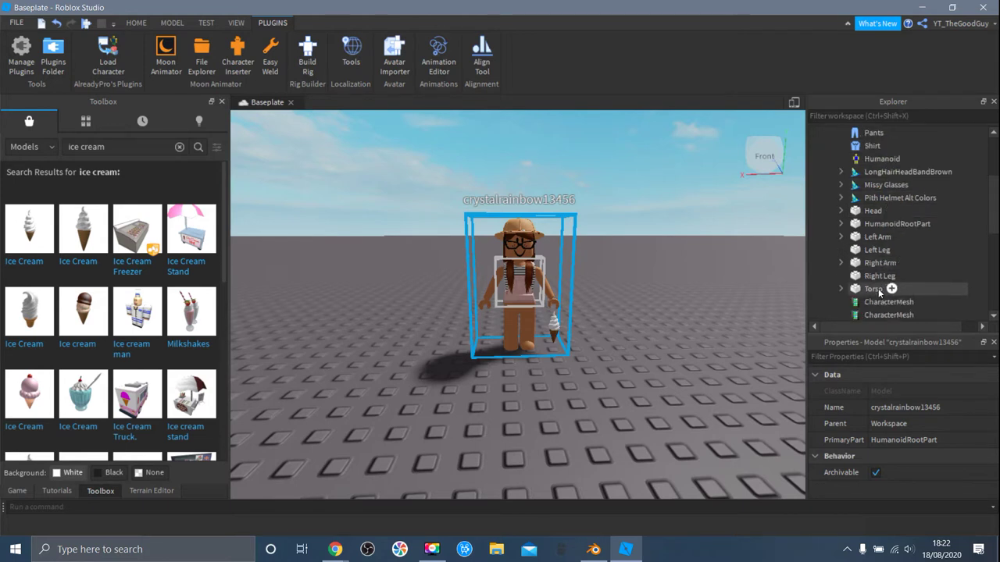
{"action": "left_click", "coordinate": [842, 237]}
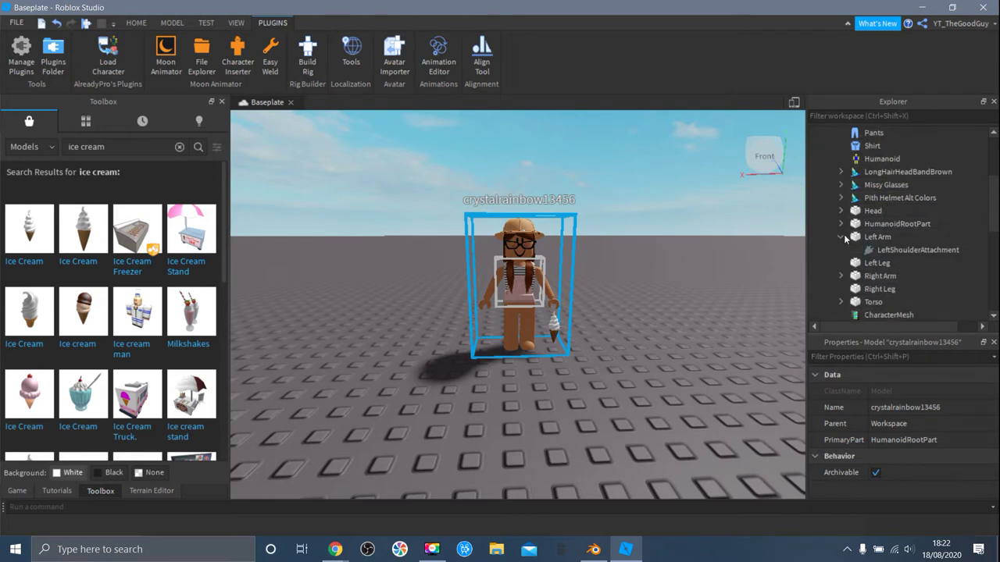
{"action": "scroll", "coordinate": [859, 238], "scroll_direction": "down", "scroll_amount": 2}
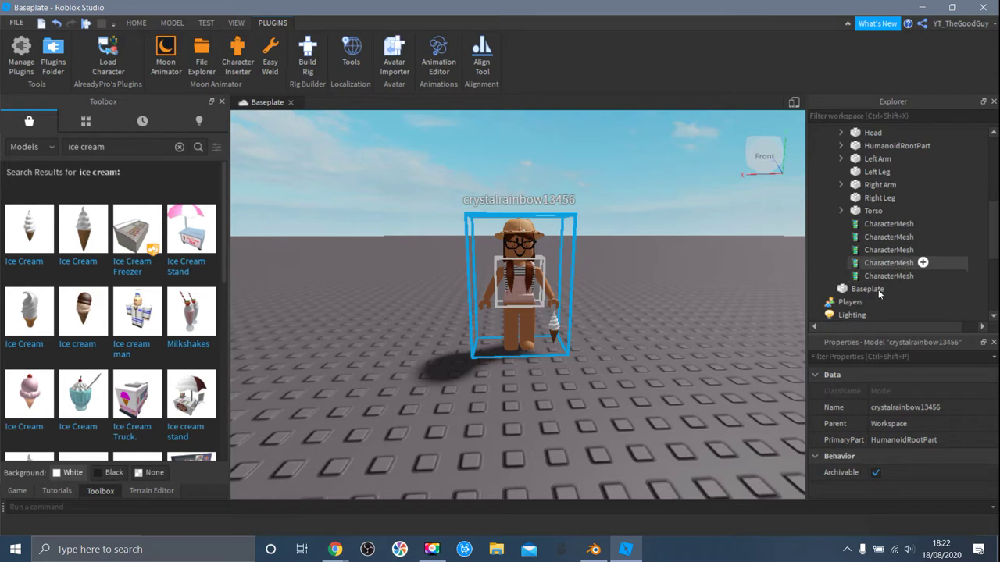
{"action": "scroll", "coordinate": [875, 234], "scroll_direction": "down", "scroll_amount": 1}
{"action": "scroll", "coordinate": [873, 248], "scroll_direction": "up", "scroll_amount": 1}
{"action": "left_click", "coordinate": [841, 211]}
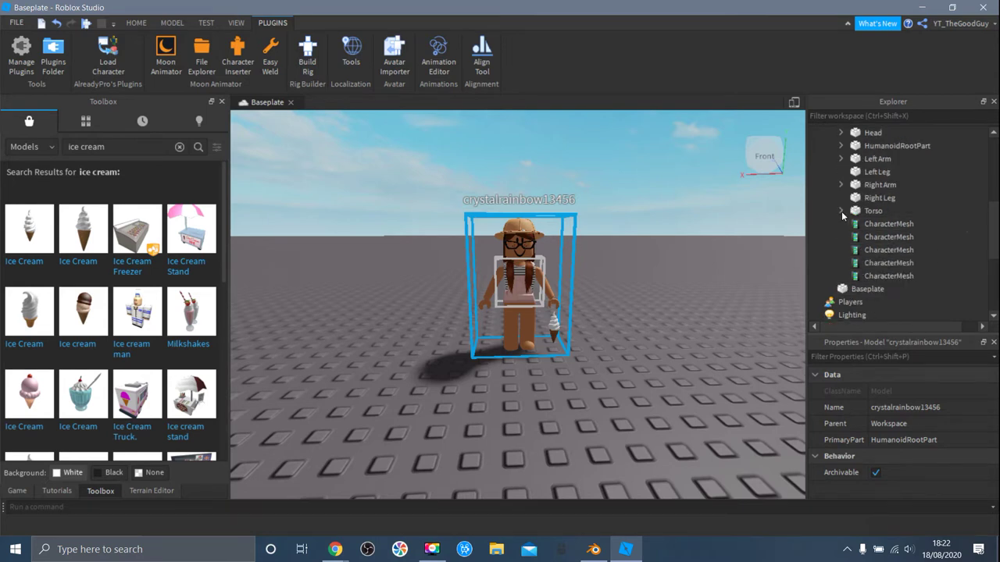
{"action": "scroll", "coordinate": [911, 235], "scroll_direction": "down", "scroll_amount": 1}
{"action": "scroll", "coordinate": [894, 289], "scroll_direction": "down", "scroll_amount": 1}
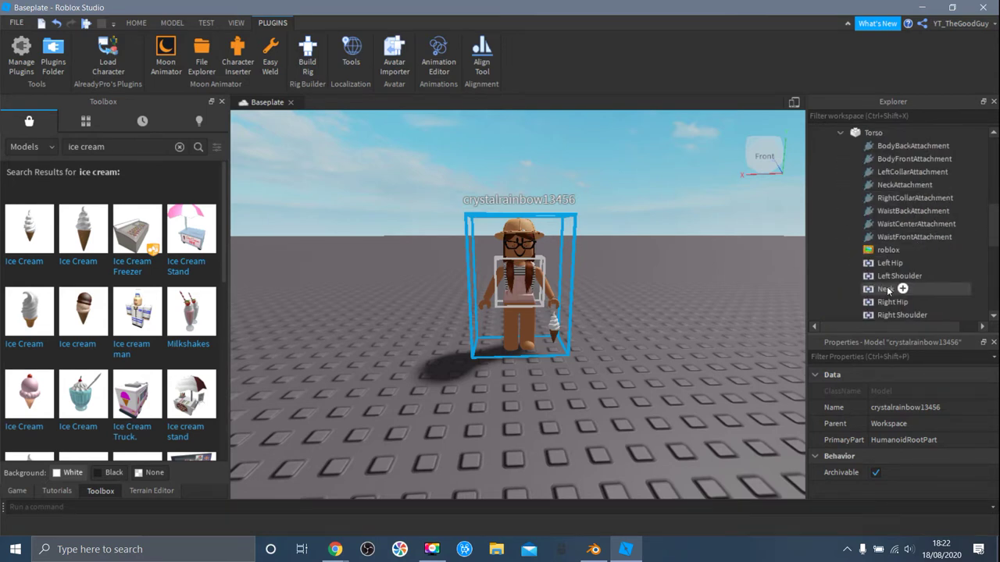
{"action": "scroll", "coordinate": [867, 249], "scroll_direction": "up", "scroll_amount": 1}
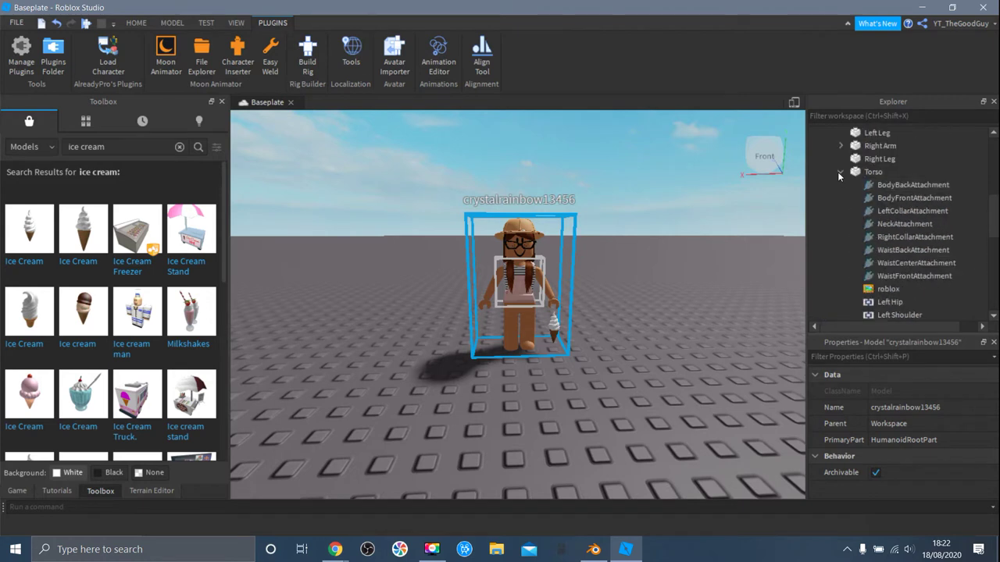
{"action": "left_click", "coordinate": [841, 171]}
Load the signed-in account's own character into the place as an R6 rig using Load Character.
{"action": "left_click", "coordinate": [108, 53]}
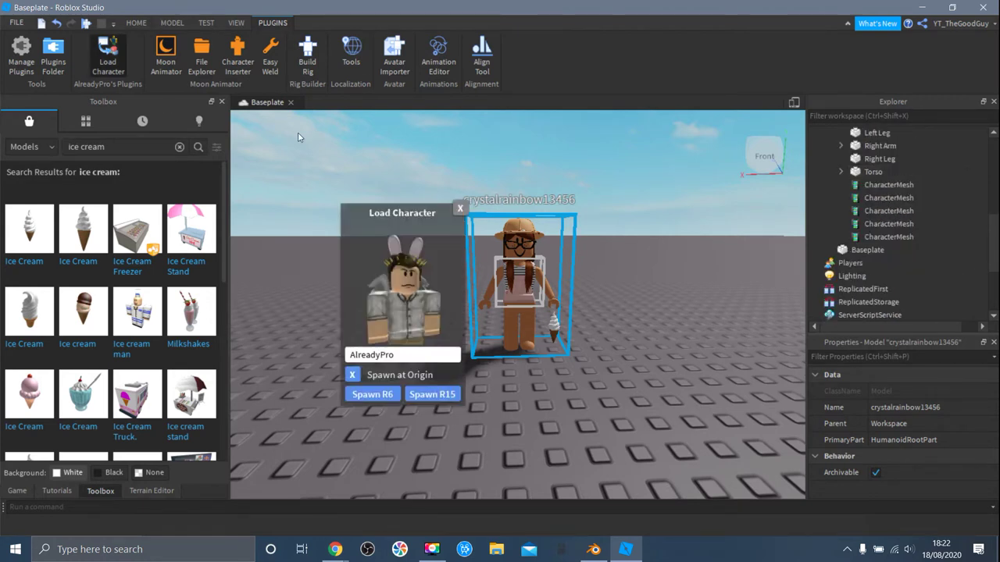
{"action": "left_click_drag", "start_coordinate": [406, 355], "coordinate": [261, 305]}
{"action": "type", "text": "ZYT"}
{"action": "key", "text": "BackSpace"}
{"action": "key", "text": "BackSpace"}
{"action": "key", "text": "BackSpace"}
{"action": "type", "text": "Y"}
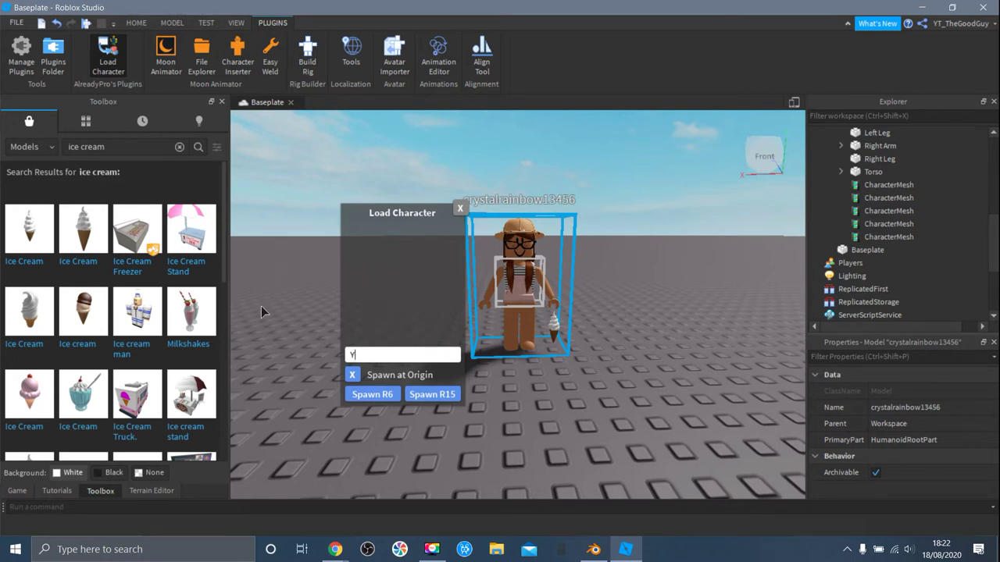
{"action": "type", "text": "T_TheGoodGuy"}
{"action": "left_click", "coordinate": [389, 400]}
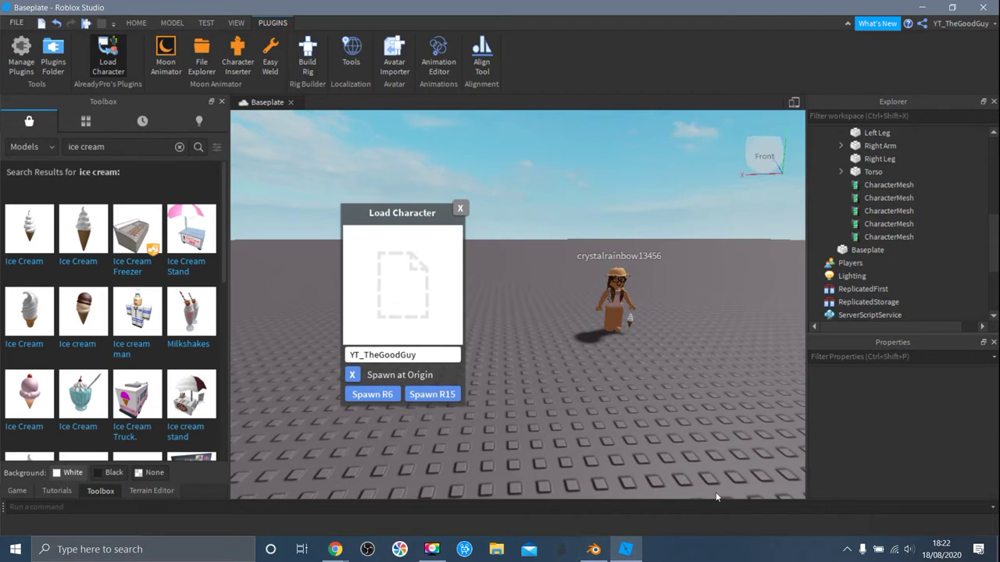
{"action": "left_click", "coordinate": [460, 208]}
Examine the newly loaded R6 character above the first character from near and far.
{"action": "middle_click_drag", "start_coordinate": [666, 224], "coordinate": [623, 248]}
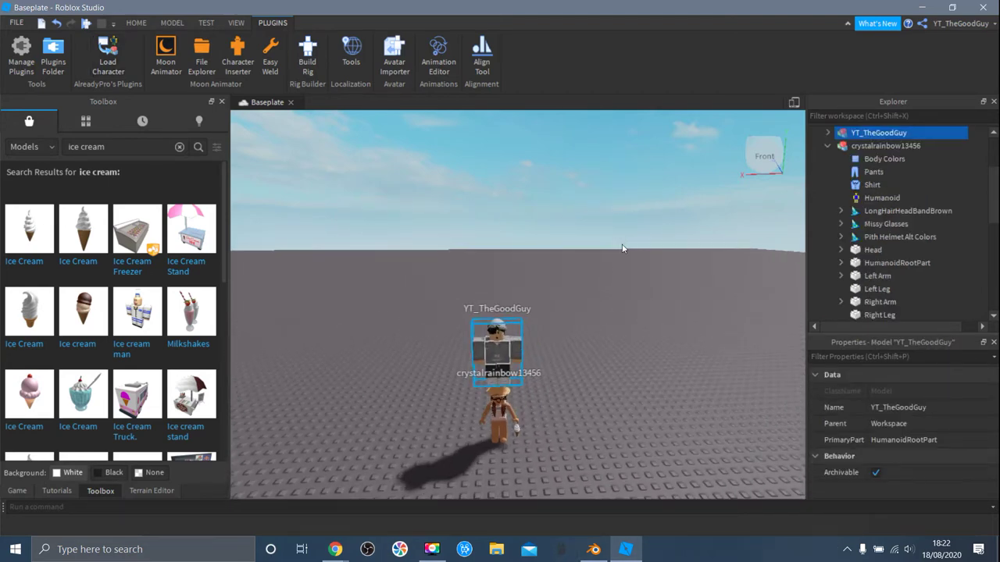
{"action": "scroll", "coordinate": [617, 245], "scroll_direction": "up", "scroll_amount": 3}
{"action": "left_click", "coordinate": [601, 233]}
{"action": "scroll", "coordinate": [598, 228], "scroll_direction": "down", "scroll_amount": 5}
{"action": "scroll", "coordinate": [596, 230], "scroll_direction": "up", "scroll_amount": 5}
{"action": "scroll", "coordinate": [596, 226], "scroll_direction": "down", "scroll_amount": 5}
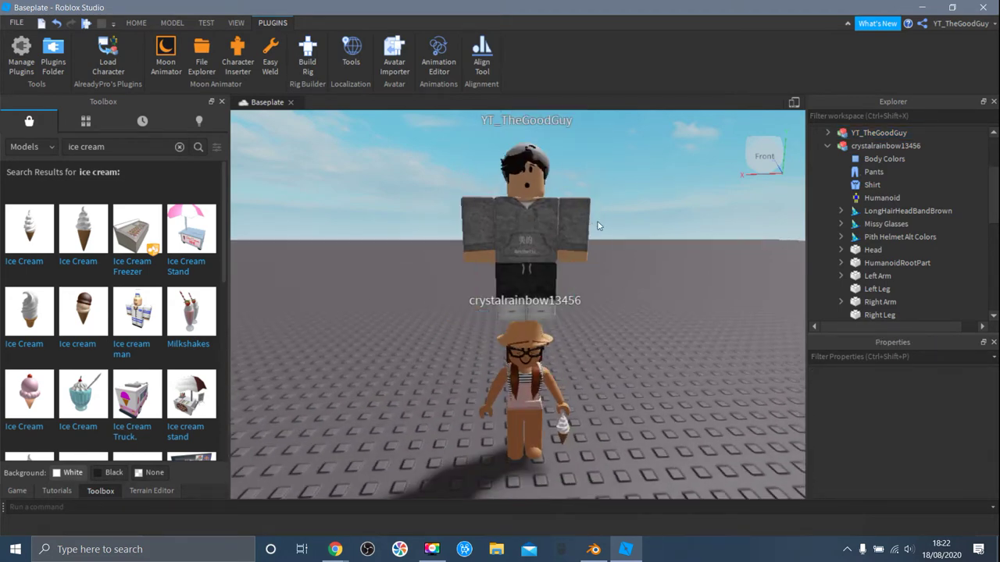
{"action": "scroll", "coordinate": [603, 235], "scroll_direction": "up", "scroll_amount": 5}
{"action": "scroll", "coordinate": [607, 233], "scroll_direction": "up", "scroll_amount": 2}
{"action": "middle_click_drag", "start_coordinate": [606, 235], "coordinate": [607, 237]}
{"action": "scroll", "coordinate": [587, 246], "scroll_direction": "down", "scroll_amount": 5}
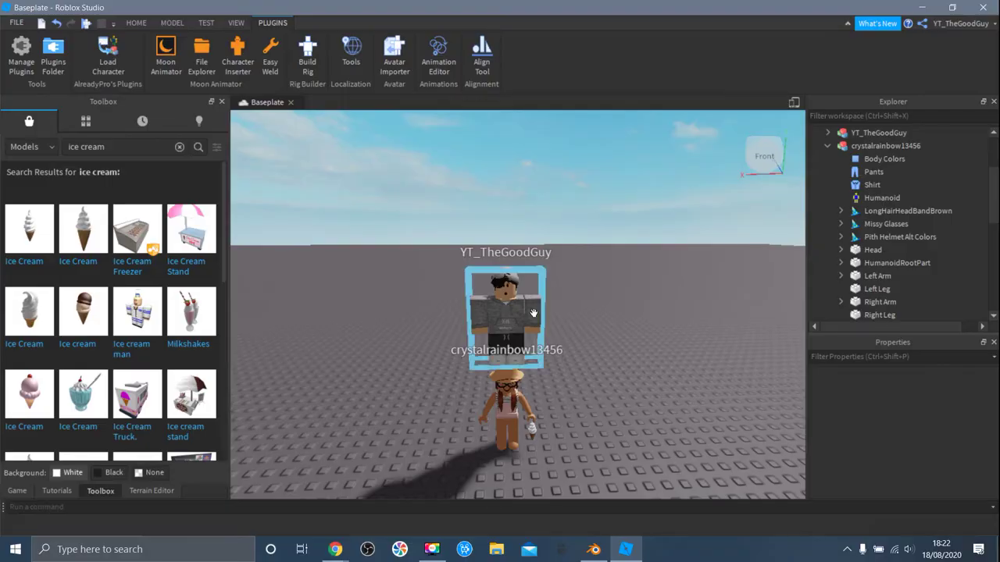
{"action": "scroll", "coordinate": [522, 293], "scroll_direction": "up", "scroll_amount": 5}
{"action": "scroll", "coordinate": [522, 293], "scroll_direction": "down", "scroll_amount": 6}
{"action": "scroll", "coordinate": [522, 290], "scroll_direction": "up", "scroll_amount": 2}
{"action": "scroll", "coordinate": [534, 304], "scroll_direction": "up", "scroll_amount": 5}
{"action": "scroll", "coordinate": [534, 303], "scroll_direction": "down", "scroll_amount": 5}
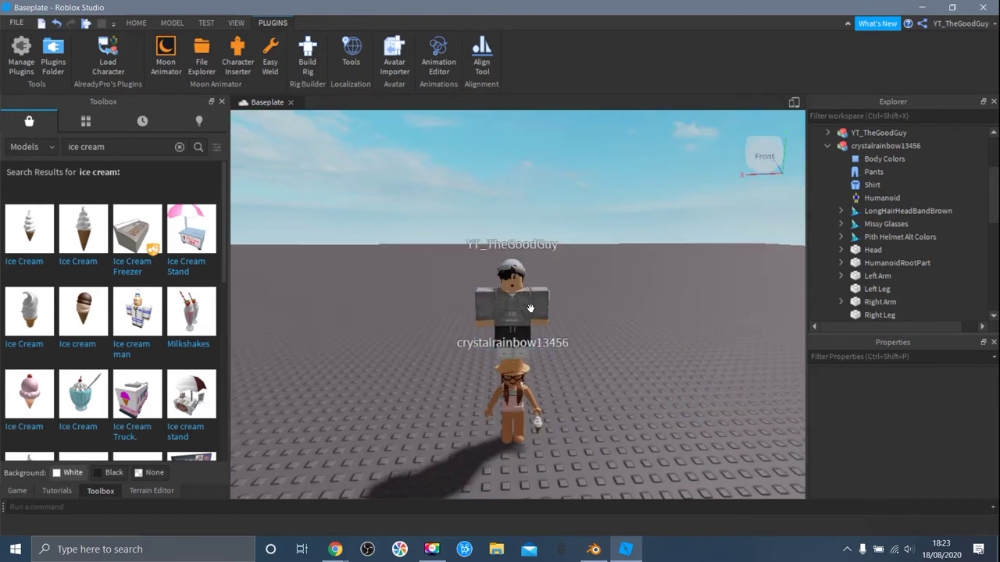
Move the newly loaded character down onto the baseplate beside the first character, next to the ice cream cone.
{"action": "left_click_drag", "start_coordinate": [534, 307], "coordinate": [613, 438]}
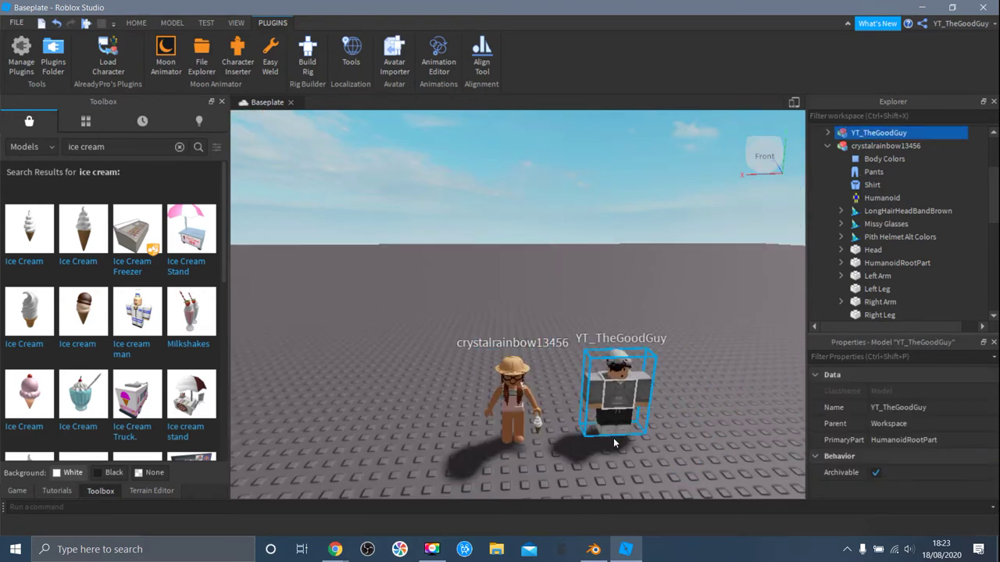
{"action": "left_click", "coordinate": [619, 310]}
{"action": "middle_click_drag", "start_coordinate": [618, 268], "coordinate": [614, 233]}
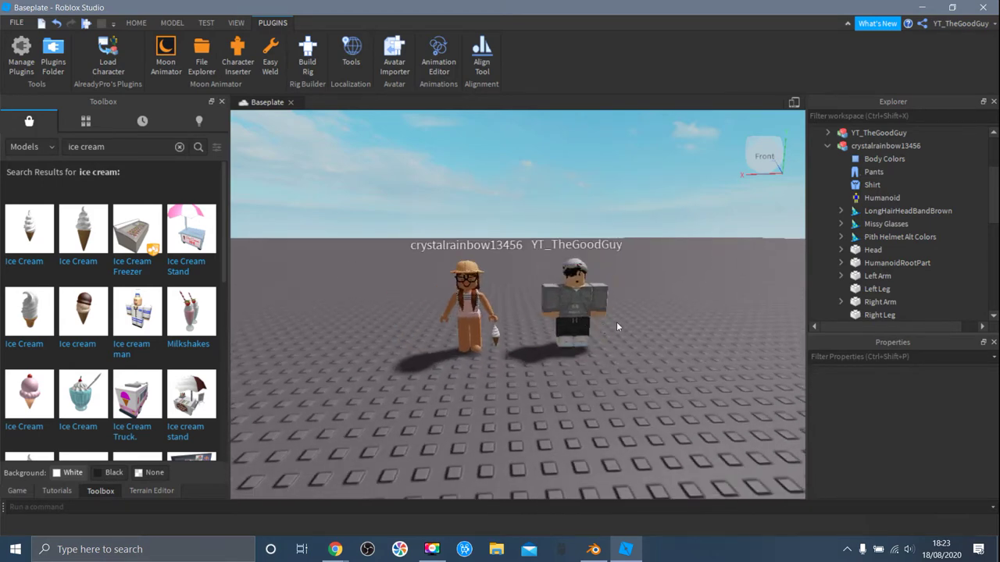
{"action": "middle_click_drag", "start_coordinate": [616, 322], "coordinate": [607, 325]}
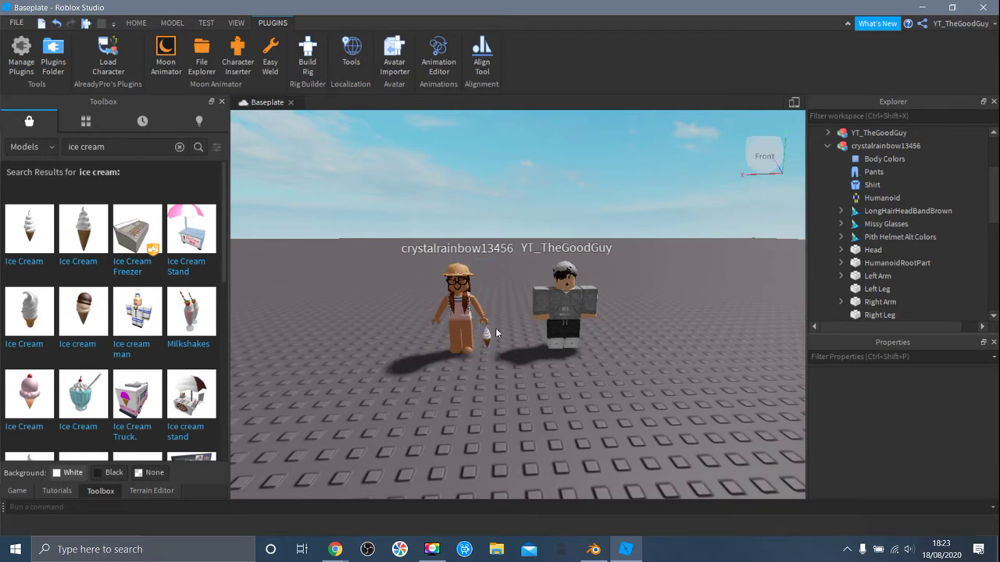
Move the second character far into the background and check the ice cream cone near the first character's hand.
{"action": "left_click_drag", "start_coordinate": [531, 368], "coordinate": [386, 237]}
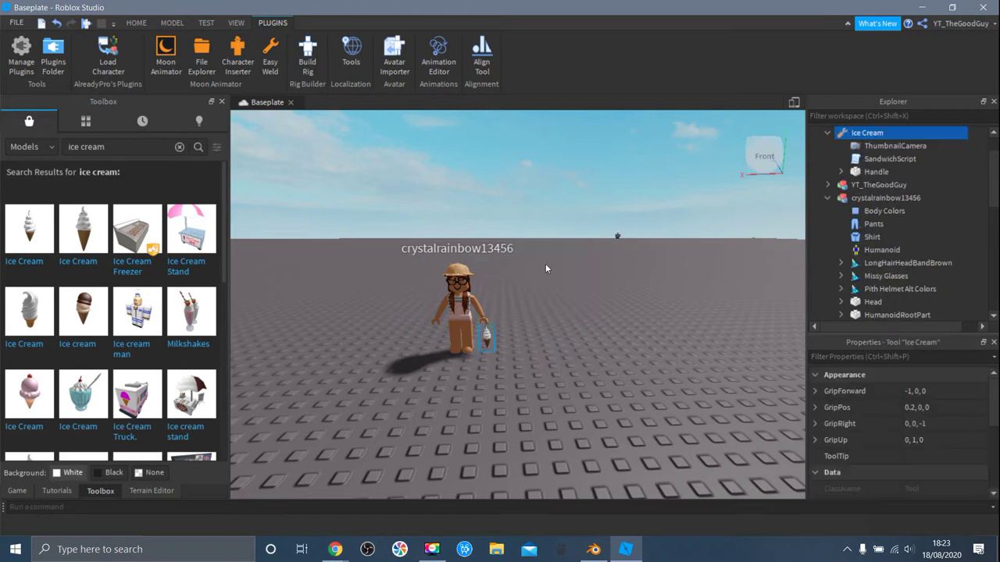
{"action": "left_click", "coordinate": [510, 320]}
{"action": "scroll", "coordinate": [510, 320], "scroll_direction": "up", "scroll_amount": 5}
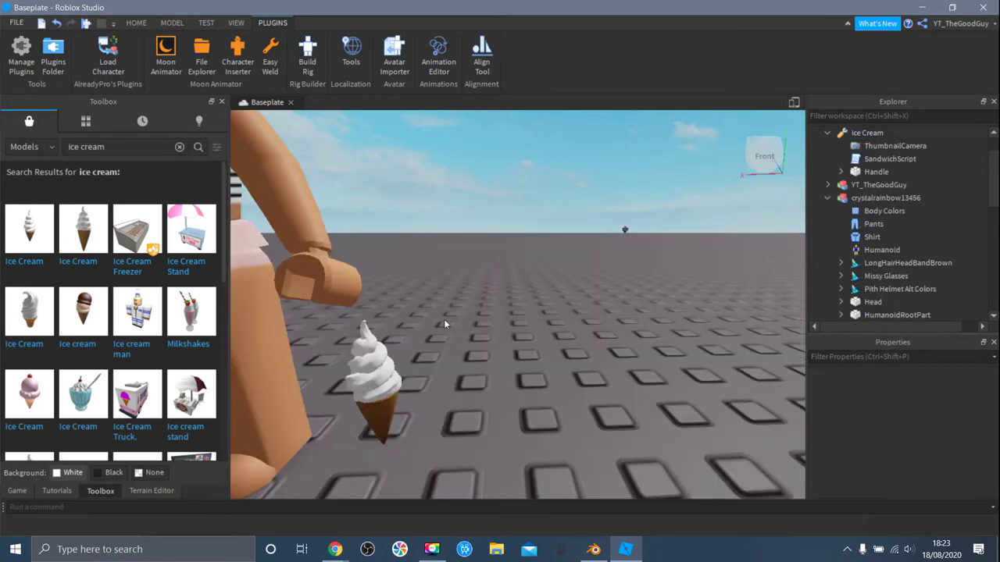
{"action": "scroll", "coordinate": [444, 318], "scroll_direction": "down", "scroll_amount": 5}
Select the Ice Cream tool together with the first character's model and start exporting the selection.
{"action": "left_click", "coordinate": [428, 320]}
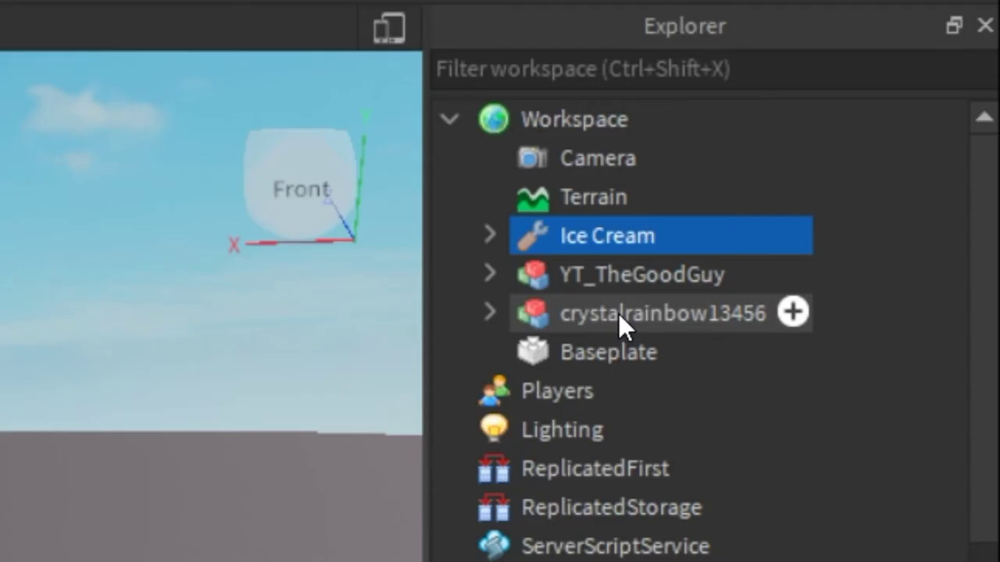
{"action": "left_click", "coordinate": [871, 197], "text": "ctrl"}
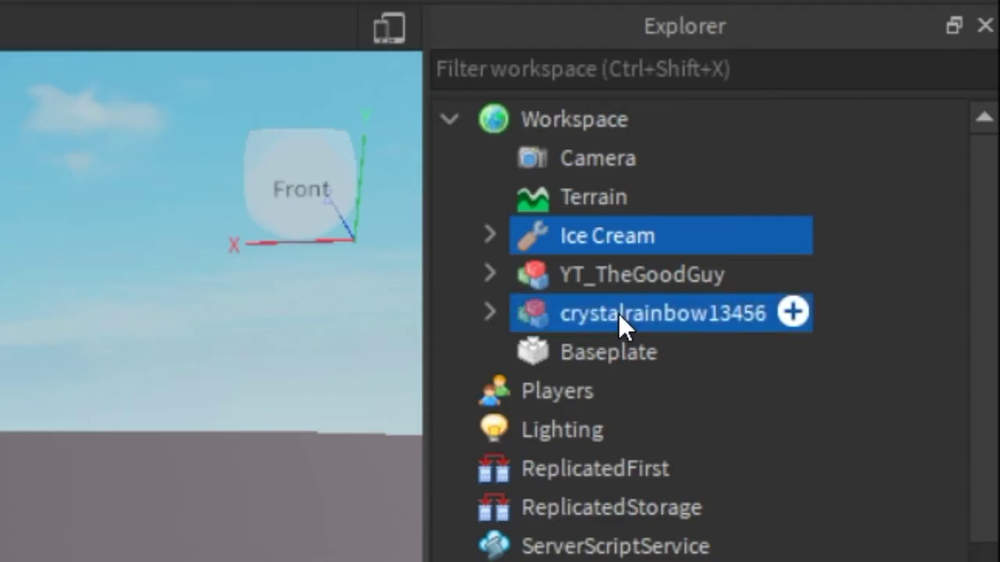
{"action": "left_click", "coordinate": [600, 236]}
{"action": "left_click", "coordinate": [601, 236]}
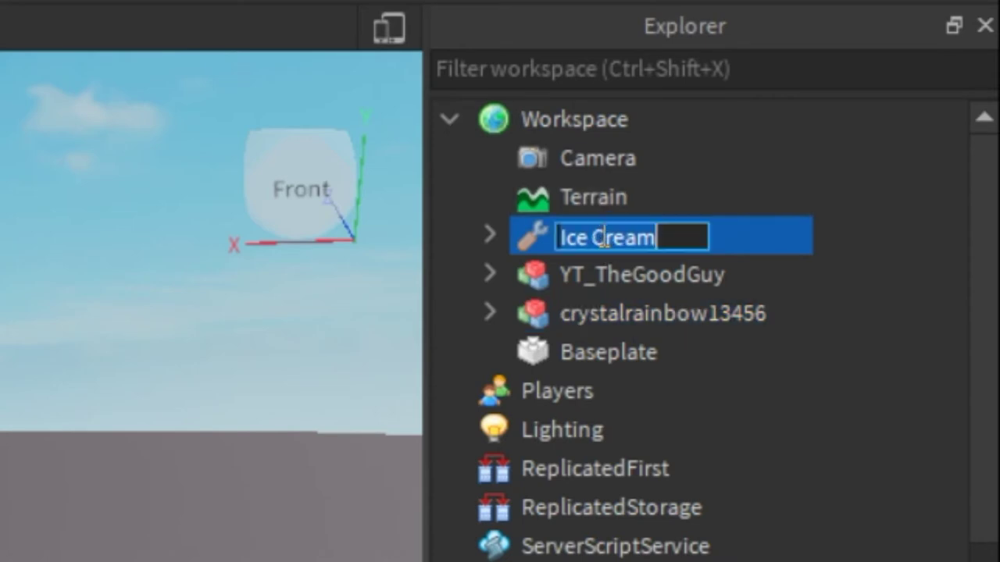
{"action": "left_click", "coordinate": [672, 309], "text": "ctrl"}
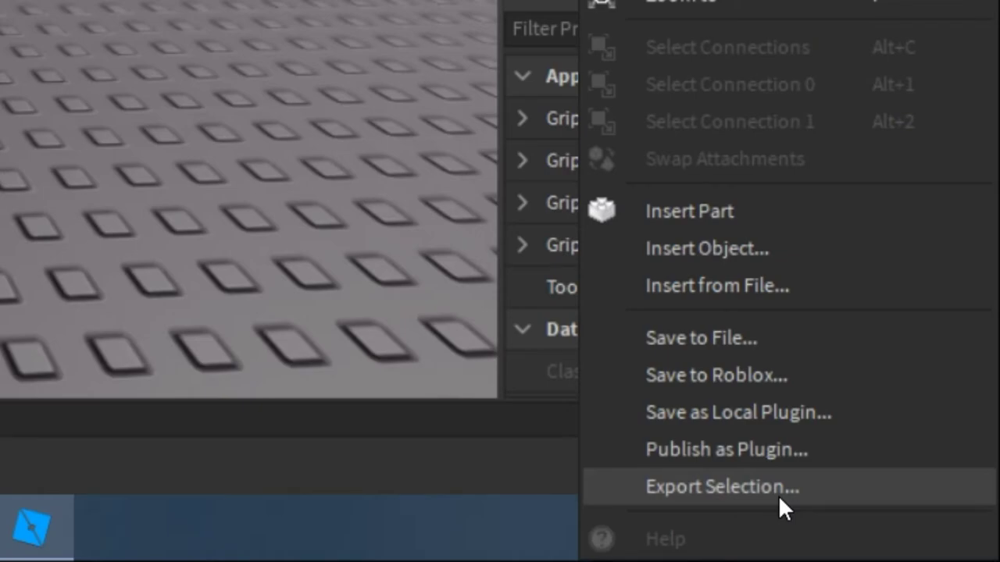
{"action": "left_click", "coordinate": [778, 495]}
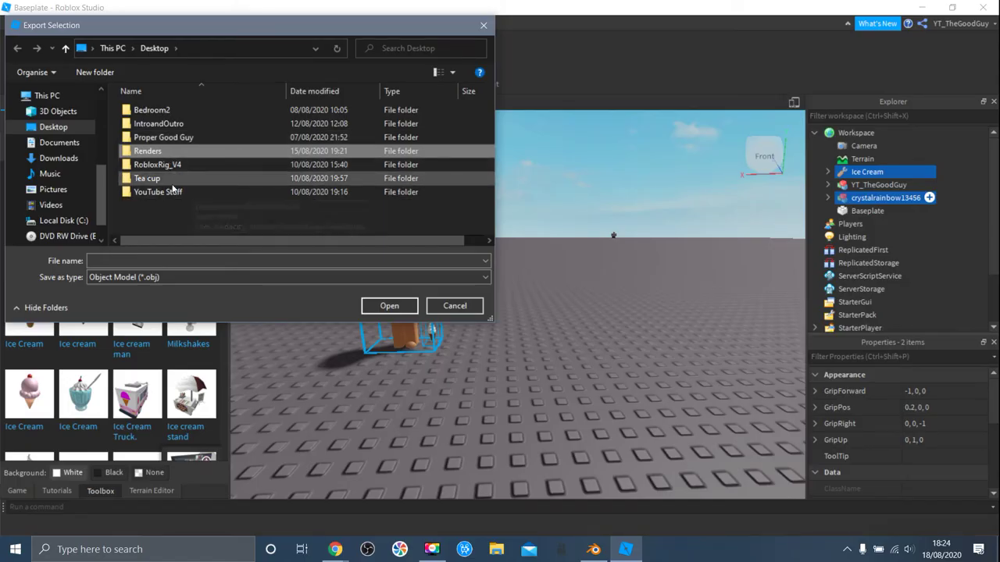
Create a Desktop folder named after the first character's username and save the export there as an OBJ file with the same name.
{"action": "left_click", "coordinate": [95, 72]}
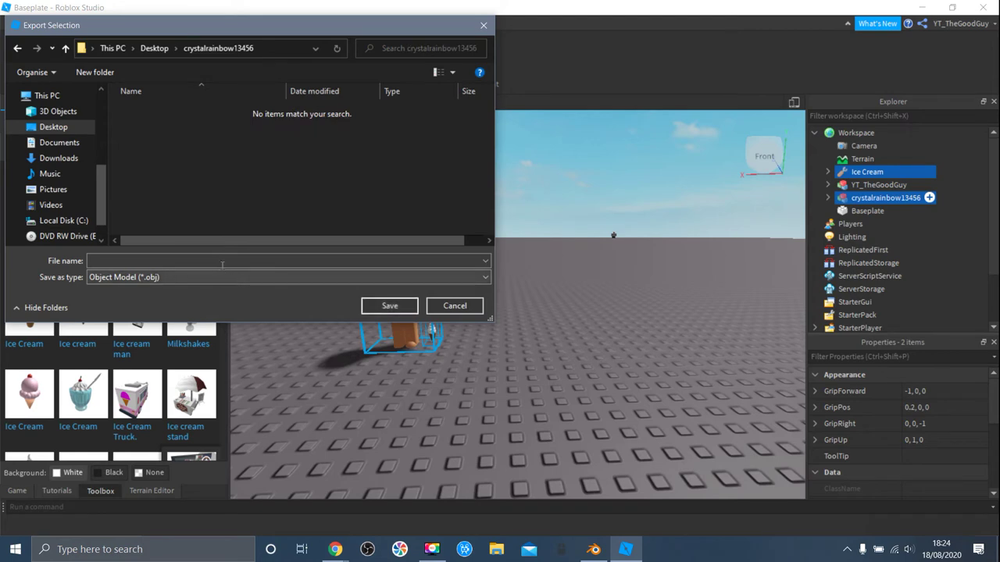
{"action": "left_click", "coordinate": [222, 262]}
{"action": "type", "text": "cr"}
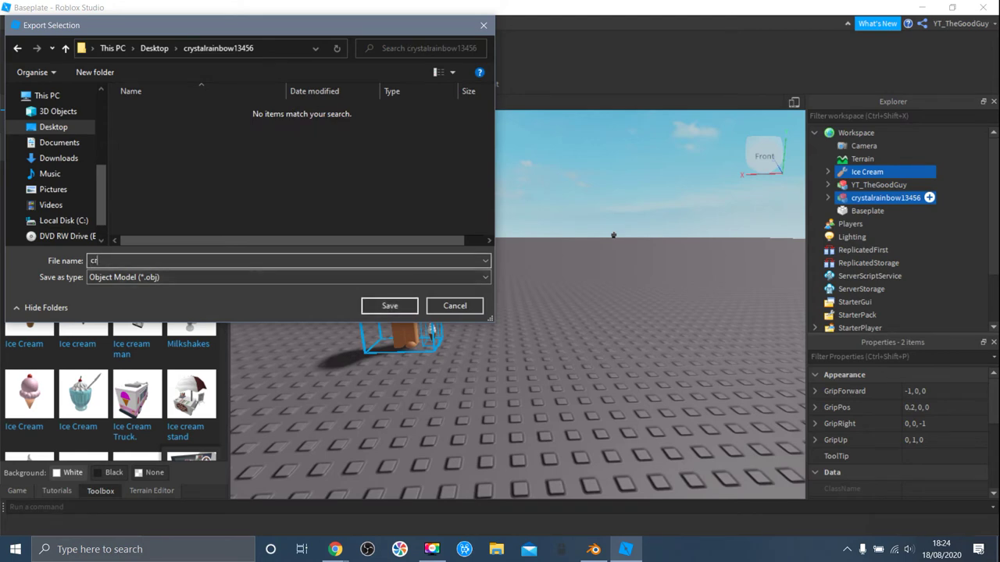
{"action": "type", "text": "ystalrainbow13456"}
{"action": "key", "text": "Return"}
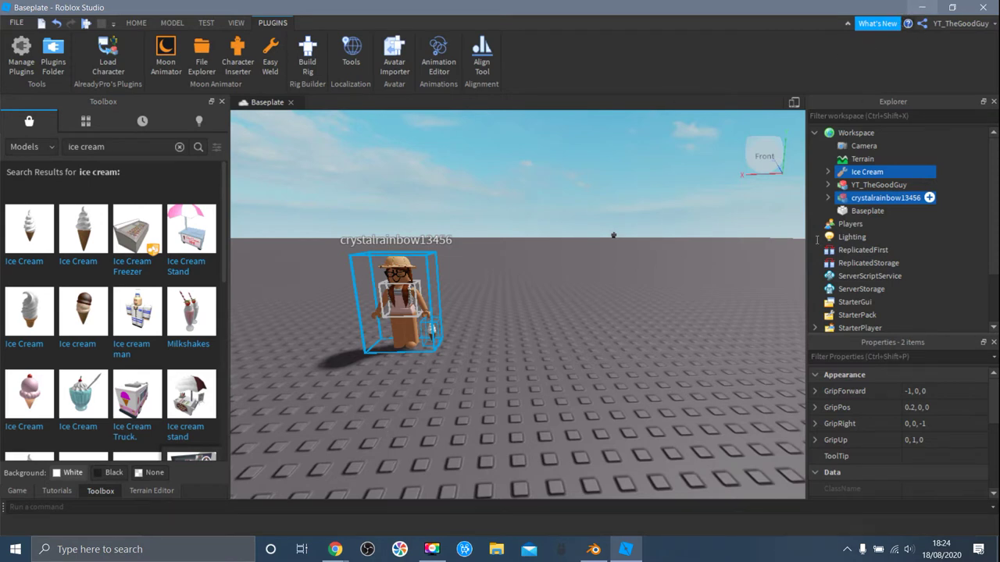
Minimize the Roblox Studio and browser windows and switch to Blender.
{"action": "left_click", "coordinate": [925, 10]}
{"action": "left_click", "coordinate": [944, 10]}
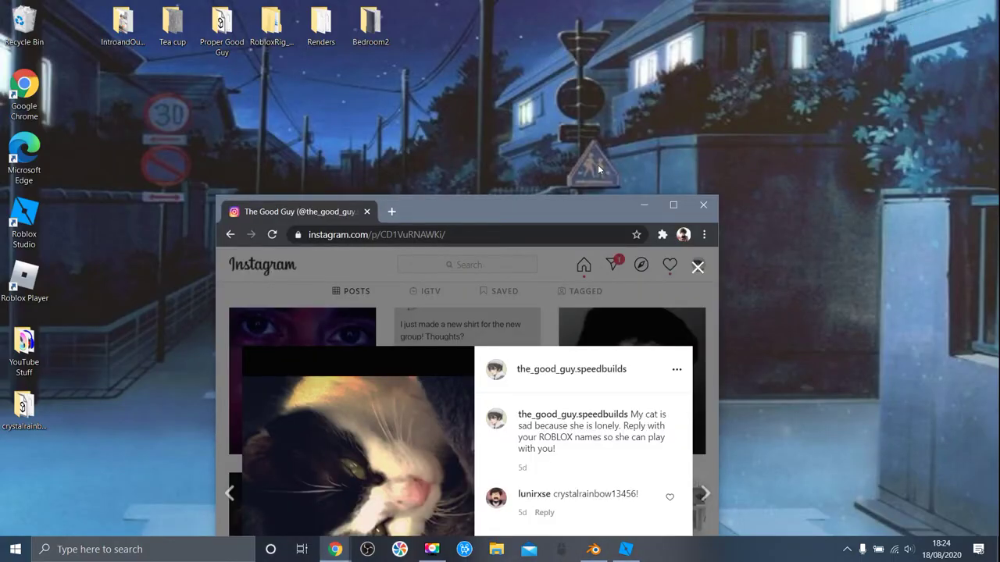
{"action": "left_click", "coordinate": [644, 205]}
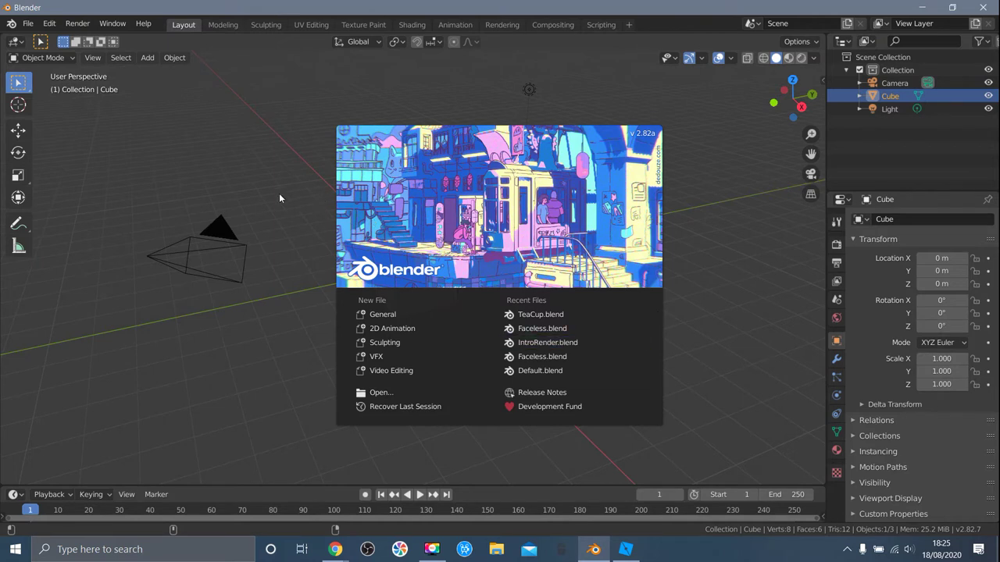
Dismiss the splash screen to delete the default cube, and show the scene's output properties.
{"action": "left_click", "coordinate": [274, 167]}
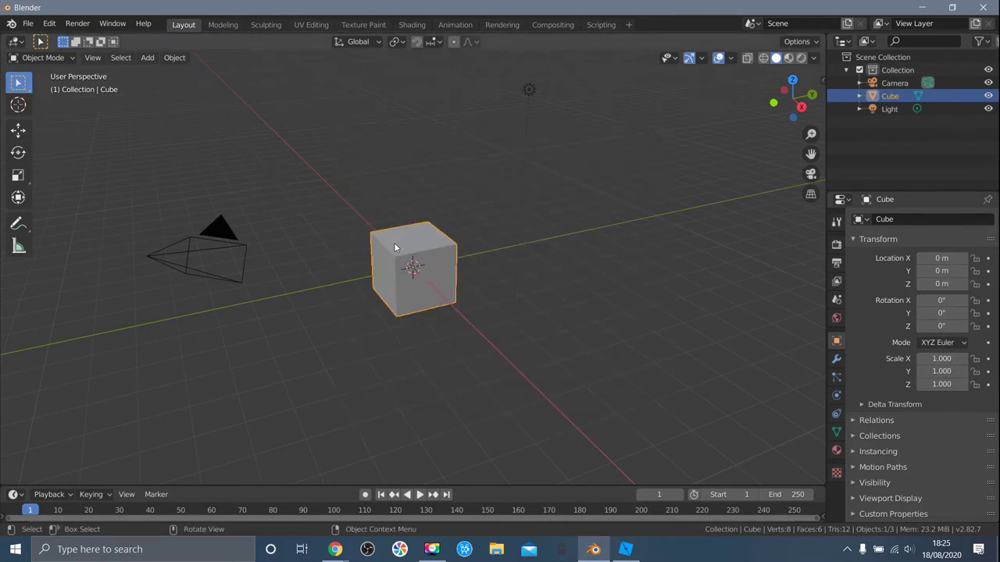
{"action": "key", "text": "x"}
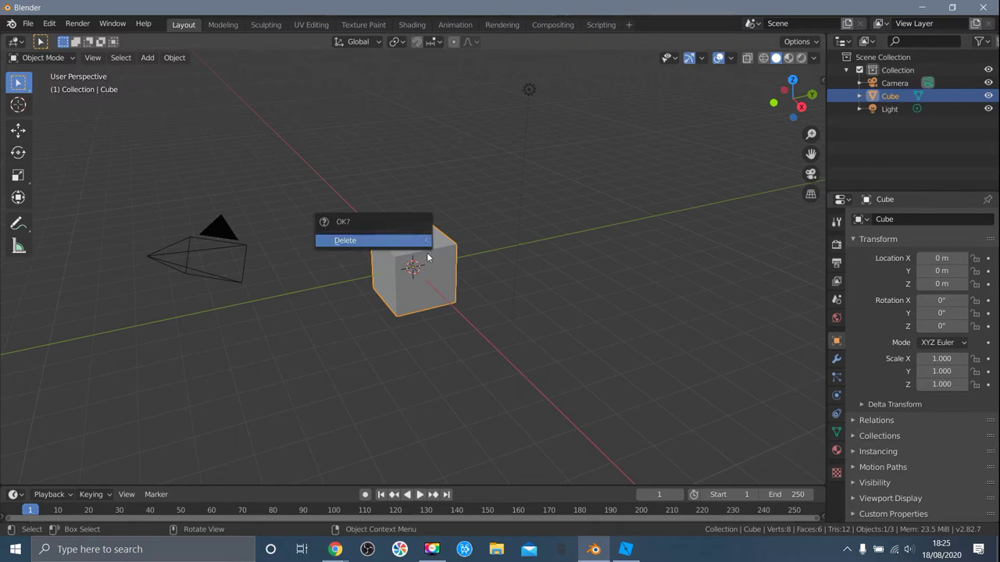
{"action": "left_click", "coordinate": [371, 245]}
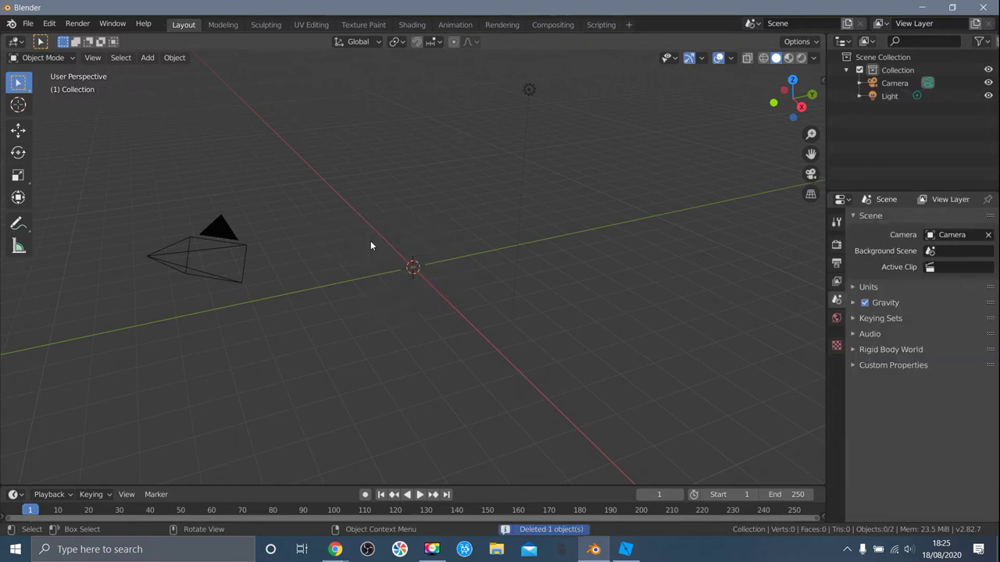
{"action": "left_click", "coordinate": [837, 263]}
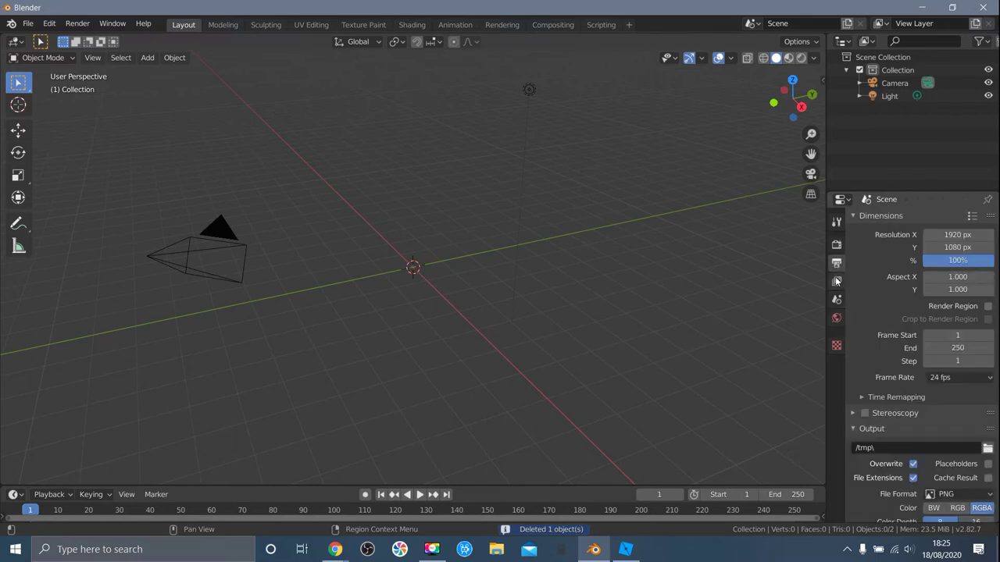
Enable Ambient Occlusion and Bloom in the scene's Eevee render settings.
{"action": "left_click", "coordinate": [837, 282]}
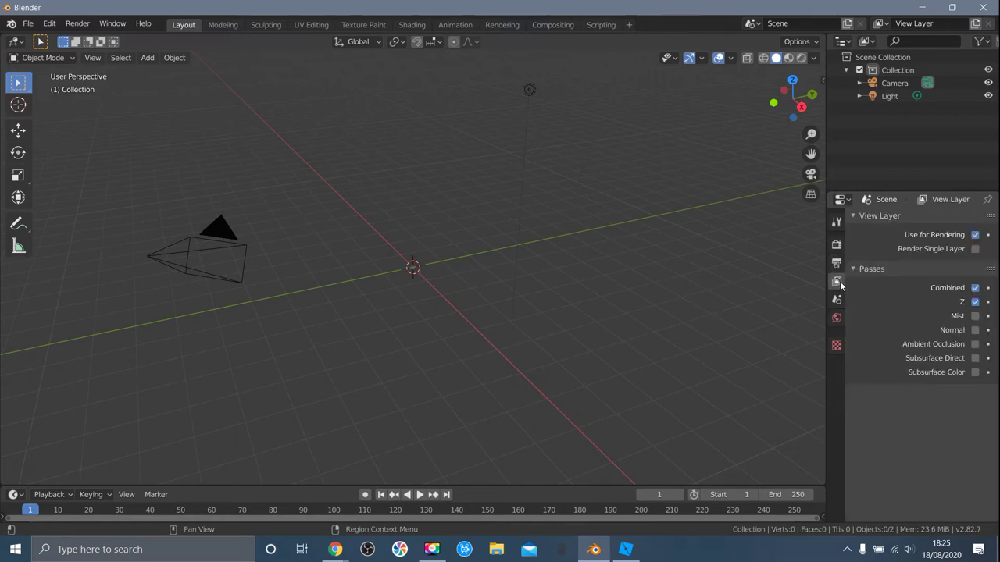
{"action": "left_click", "coordinate": [837, 222]}
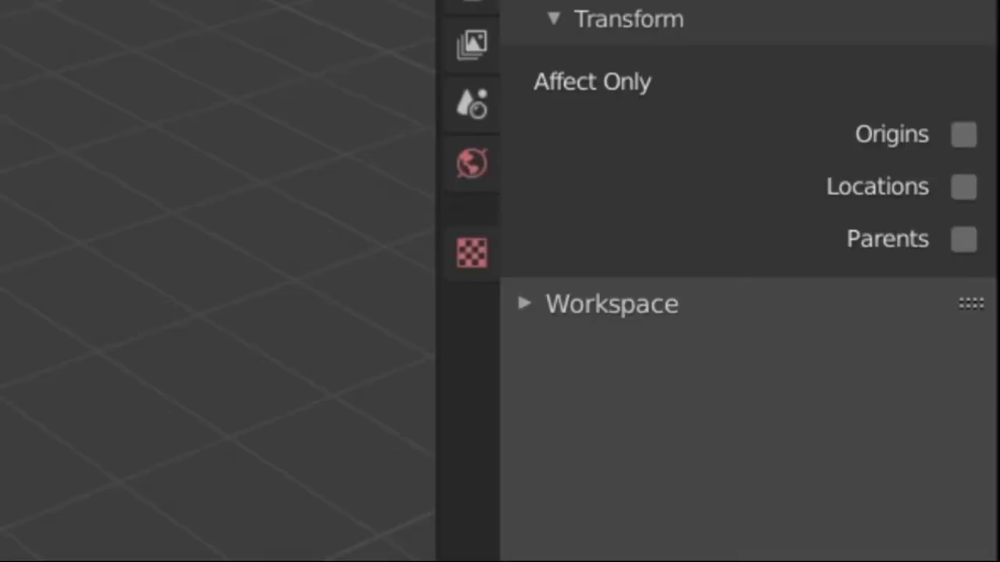
{"action": "key", "text": "ctrl+Tab"}
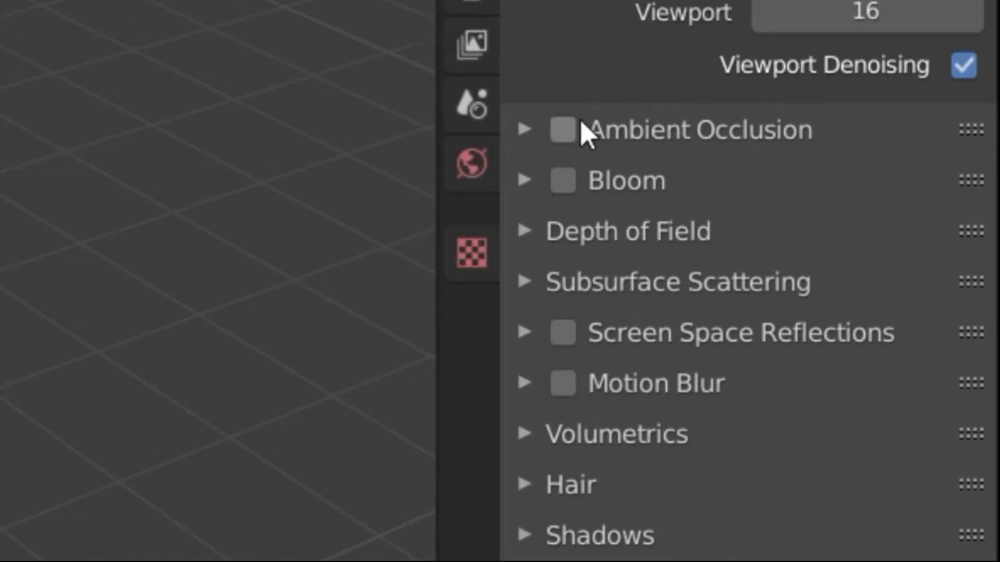
{"action": "left_click", "coordinate": [563, 130]}
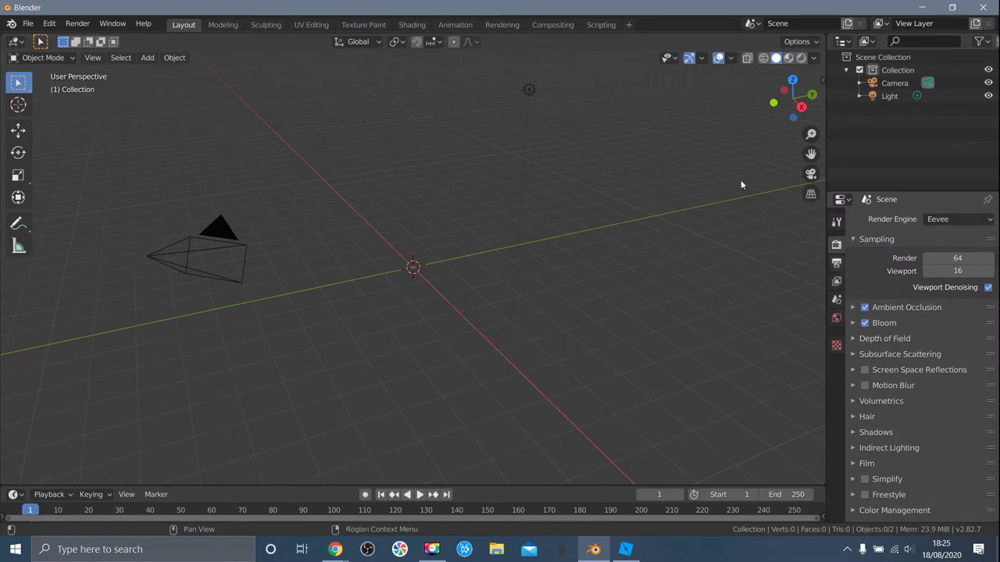
Open Faceless.blend from the Desktop folder RobloxRig_V4\Rig\Type A without saving the current scene.
{"action": "left_click", "coordinate": [28, 24]}
{"action": "left_click", "coordinate": [43, 281]}
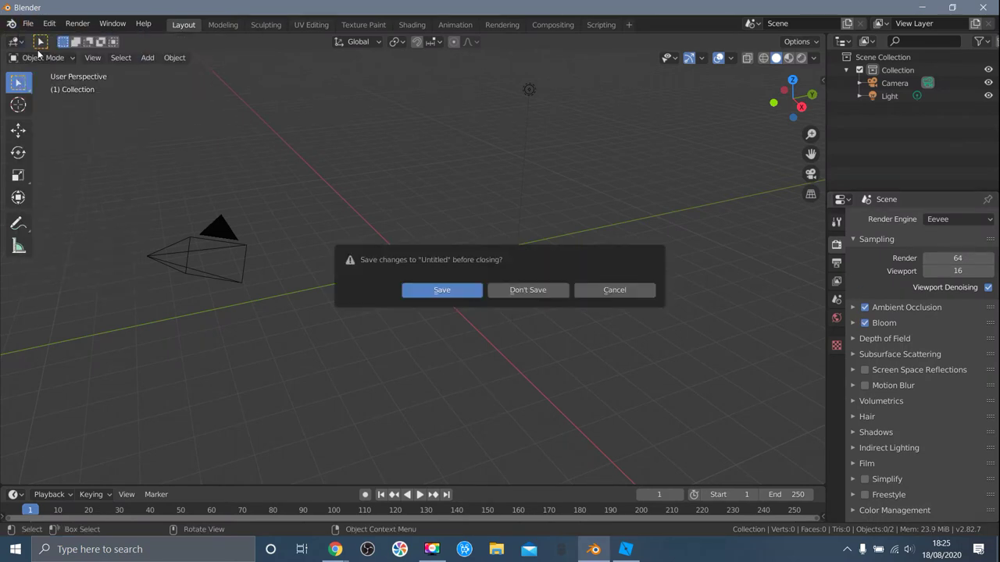
{"action": "left_click", "coordinate": [528, 291]}
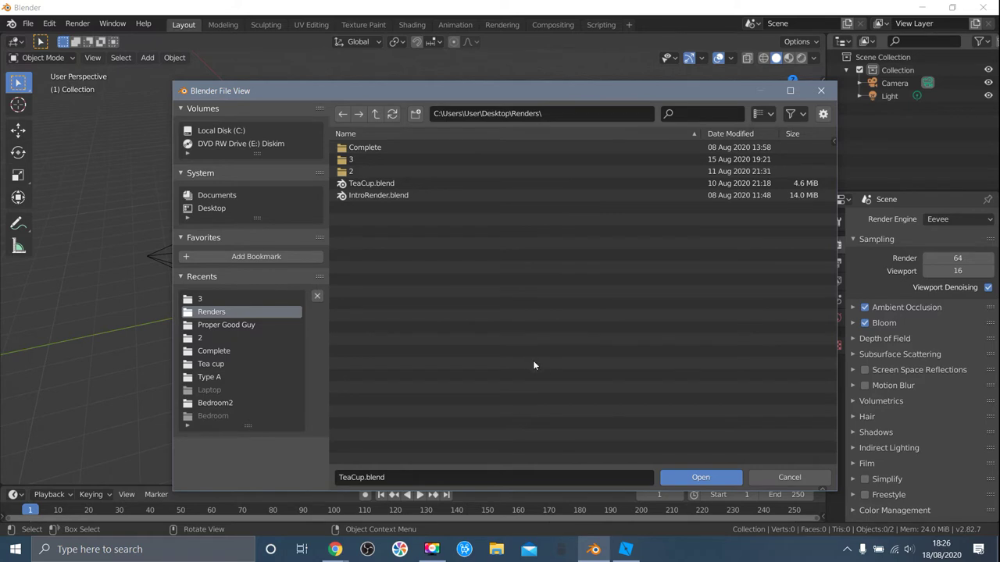
{"action": "left_click", "coordinate": [213, 378]}
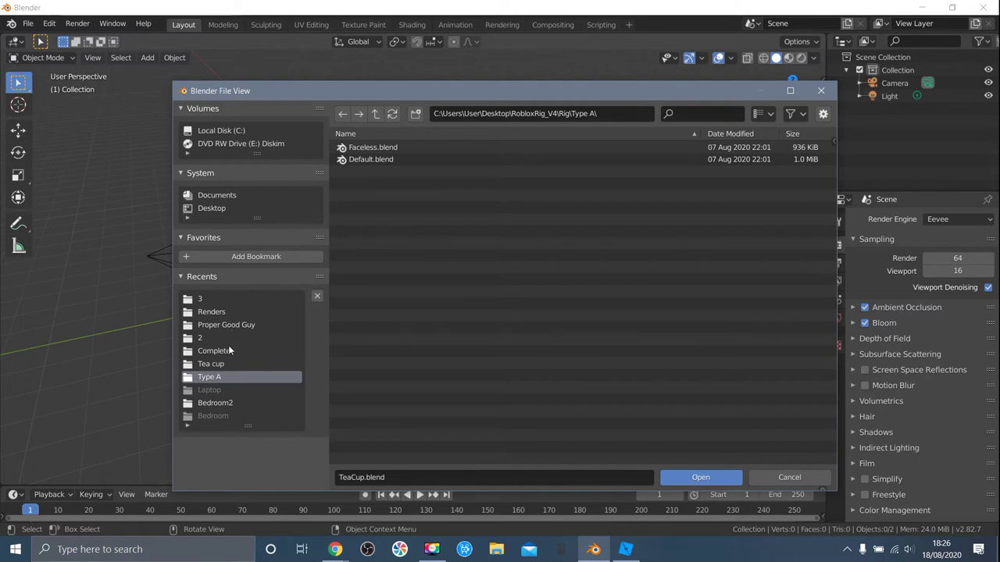
{"action": "left_click", "coordinate": [213, 209]}
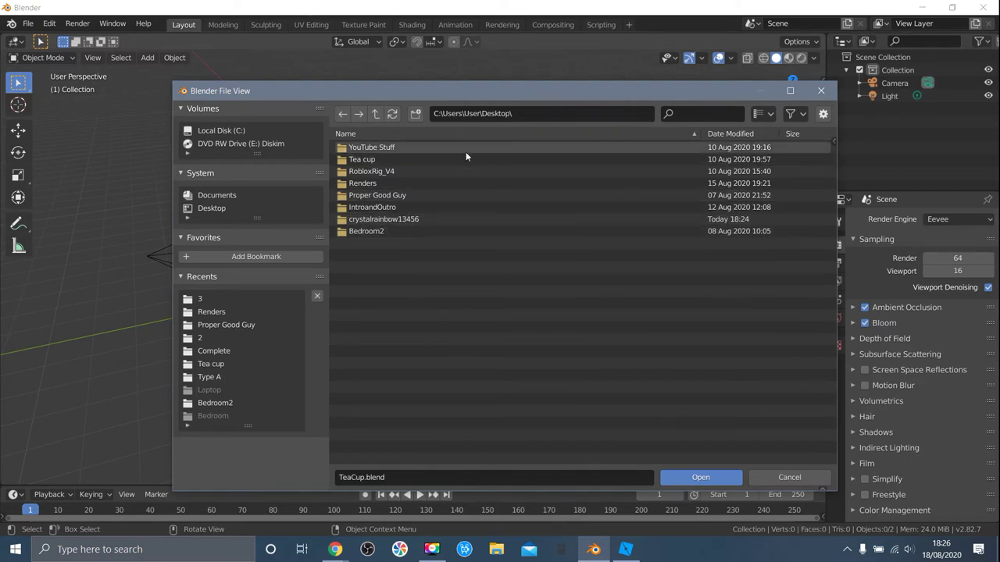
{"action": "double_click", "coordinate": [384, 173]}
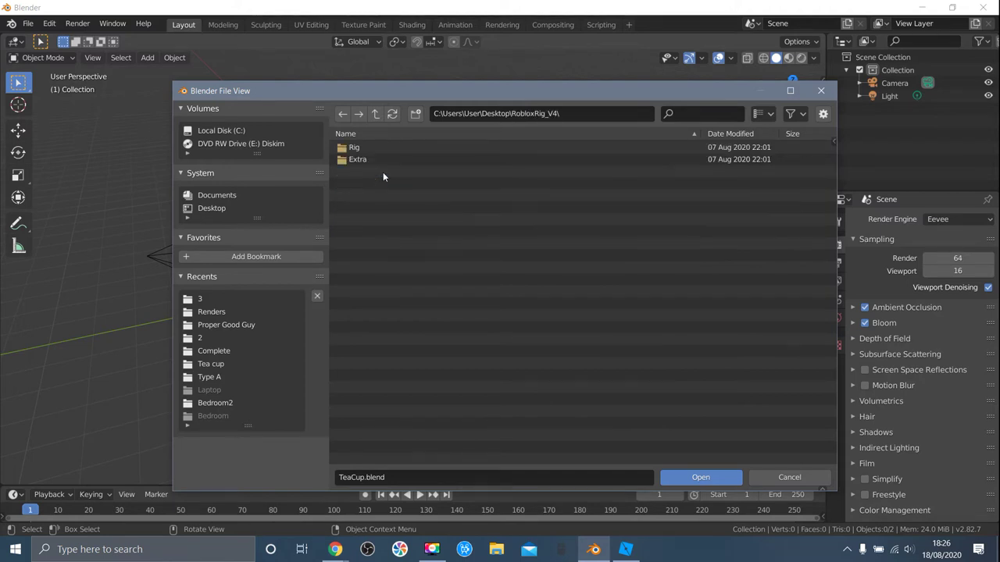
{"action": "double_click", "coordinate": [356, 147]}
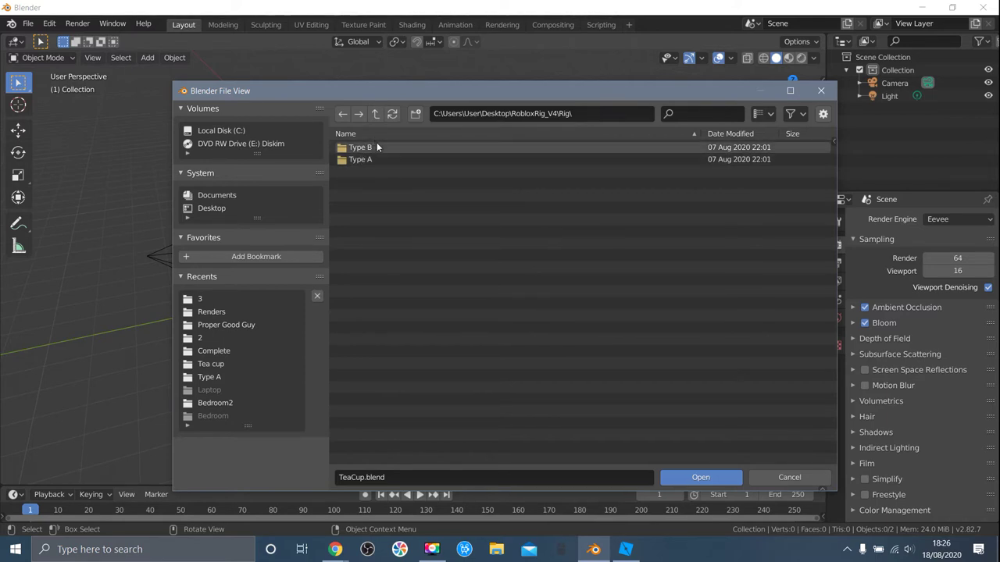
{"action": "double_click", "coordinate": [370, 159]}
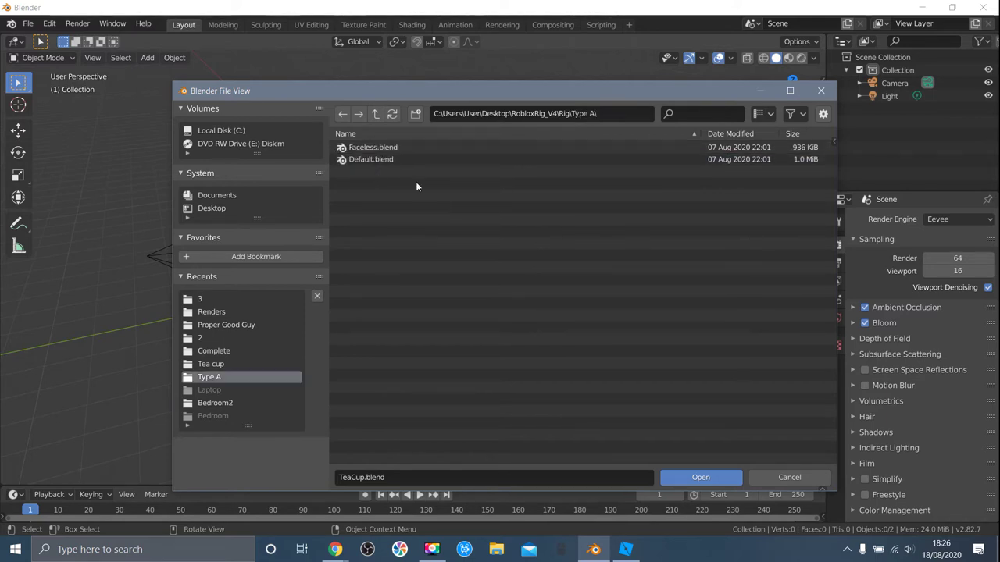
{"action": "left_click", "coordinate": [386, 146]}
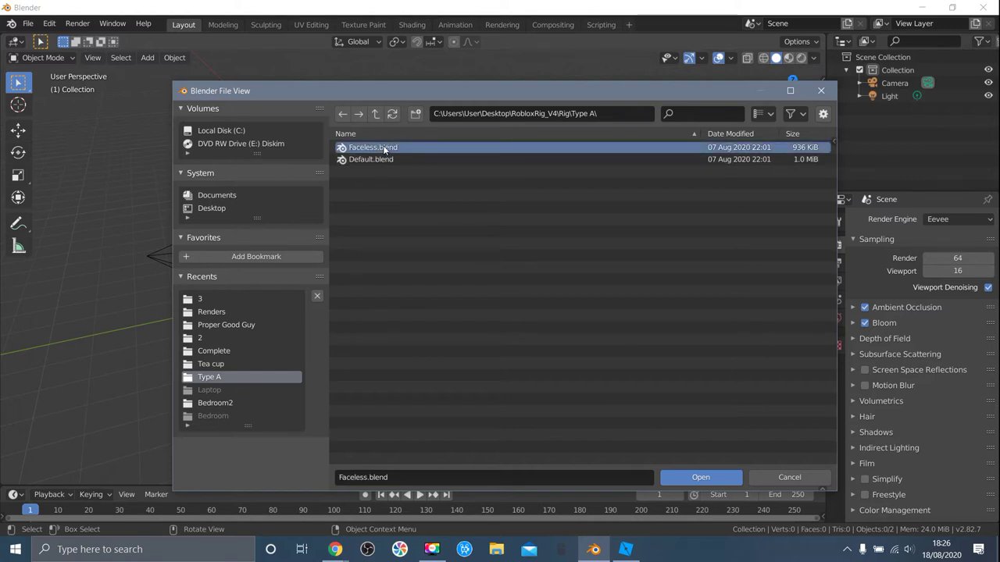
{"action": "left_click", "coordinate": [719, 479]}
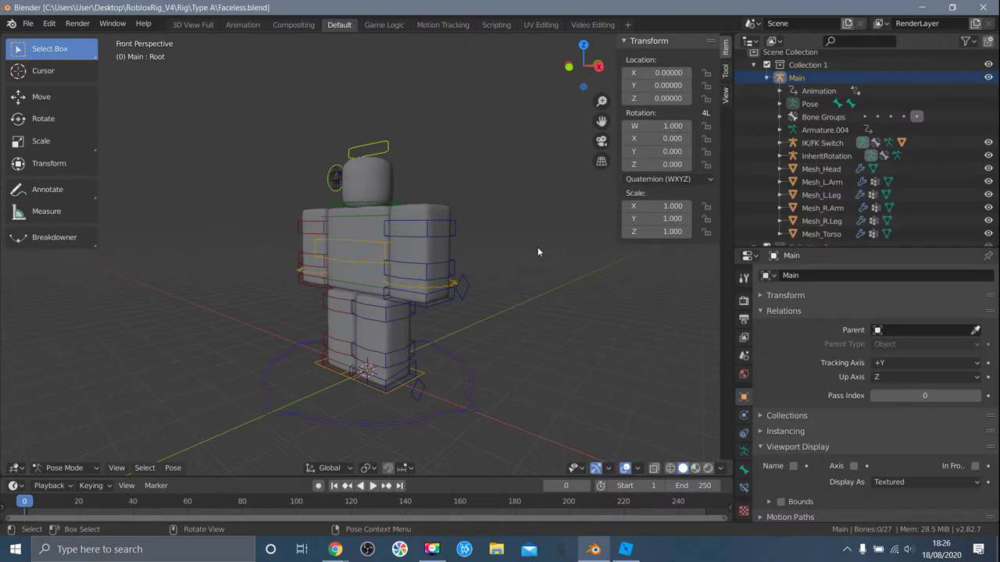
Inspect the faceless rig from several sides and try to move its right arm mesh.
{"action": "middle_click_drag", "start_coordinate": [186, 186], "coordinate": [361, 149]}
{"action": "scroll", "coordinate": [364, 214], "scroll_direction": "down", "scroll_amount": 5}
{"action": "scroll", "coordinate": [338, 205], "scroll_direction": "up", "scroll_amount": 4}
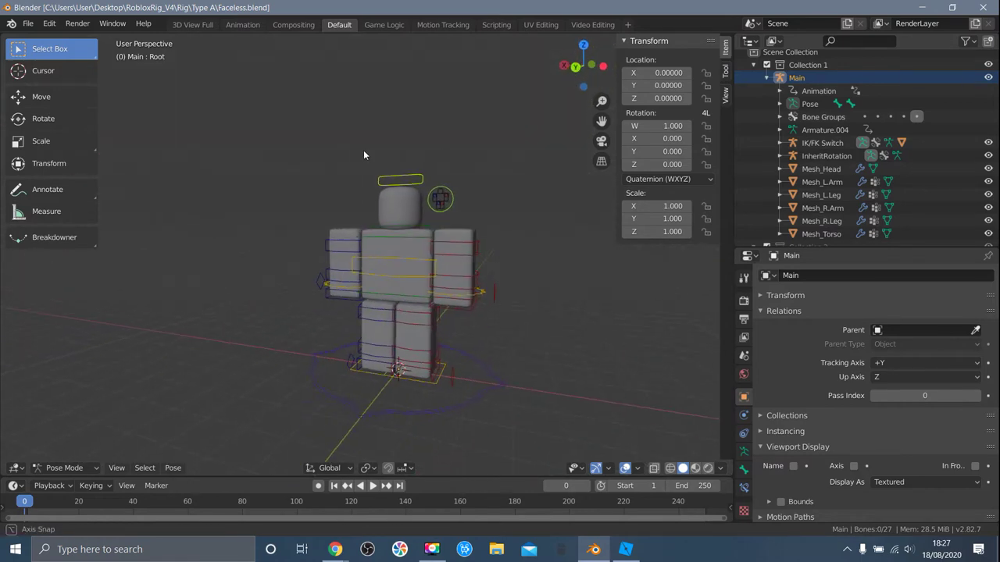
{"action": "scroll", "coordinate": [418, 203], "scroll_direction": "down", "scroll_amount": 4}
{"action": "left_click", "coordinate": [426, 258]}
{"action": "scroll", "coordinate": [477, 196], "scroll_direction": "up", "scroll_amount": 4}
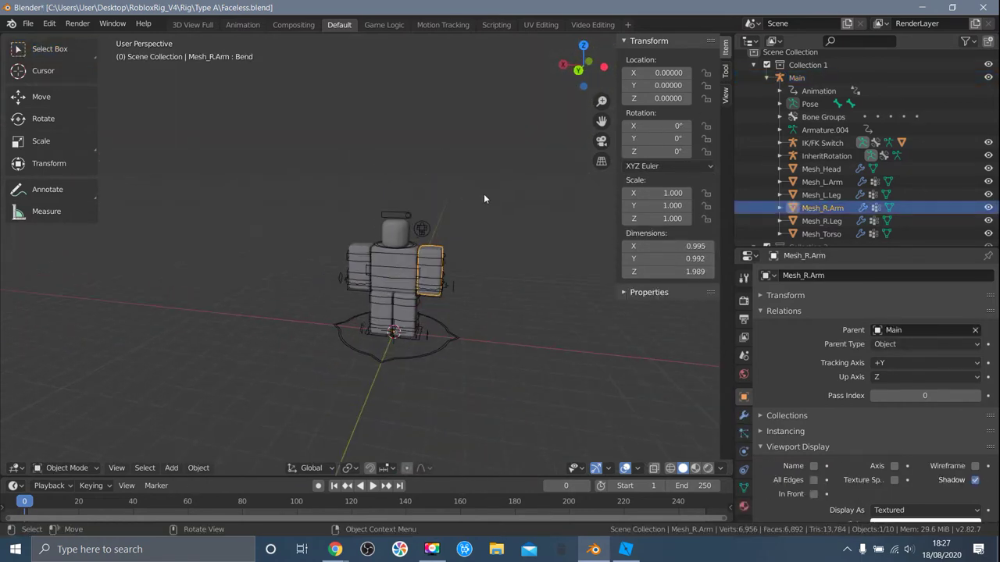
{"action": "key", "text": "g"}
{"action": "left_click", "coordinate": [550, 309]}
{"action": "middle_click_drag", "start_coordinate": [566, 314], "coordinate": [588, 318]}
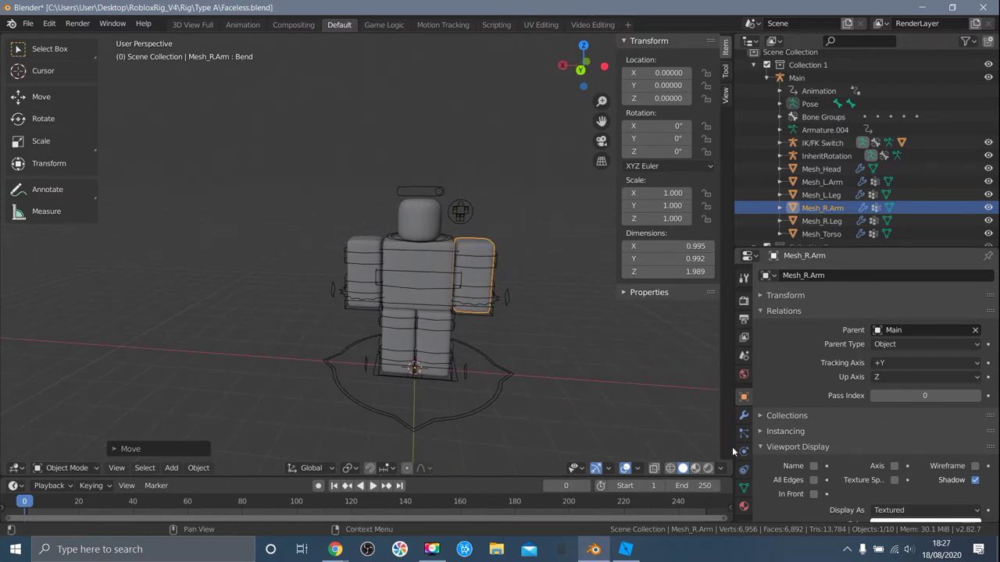
Preview the rig in rendered viewport shading and return to solid shading.
{"action": "left_click", "coordinate": [707, 467]}
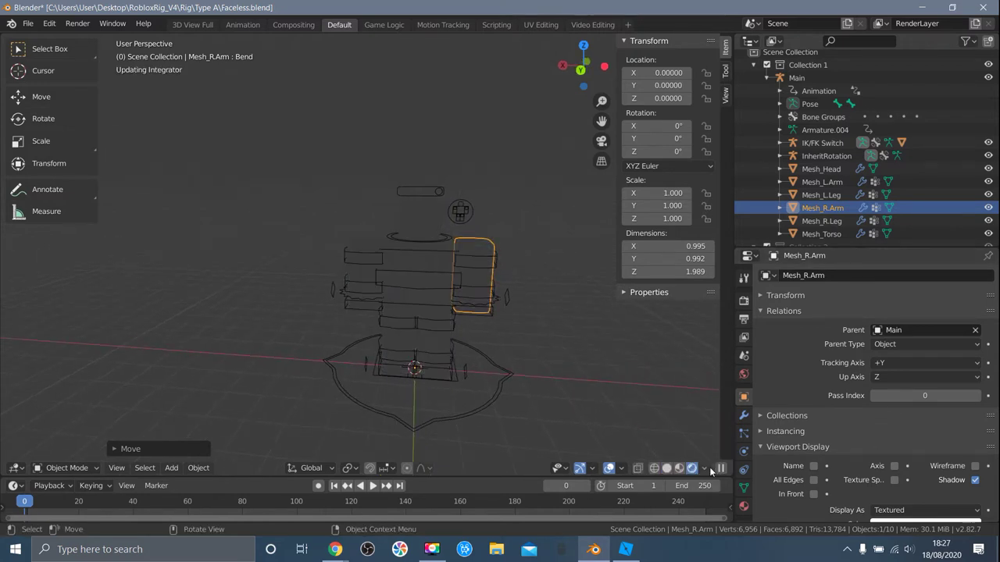
{"action": "left_click", "coordinate": [666, 468]}
{"action": "scroll", "coordinate": [434, 221], "scroll_direction": "down", "scroll_amount": 1}
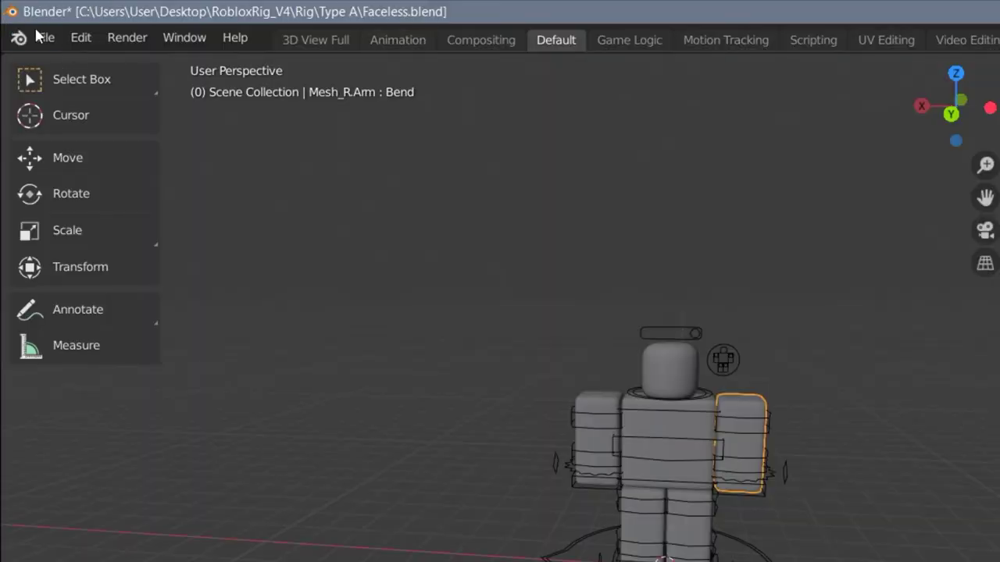
Import the character's Wavefront OBJ from its Desktop folder with Split by Group enabled in the geometry options.
{"action": "left_click", "coordinate": [27, 24]}
{"action": "mouse_move", "coordinate": [114, 327]}
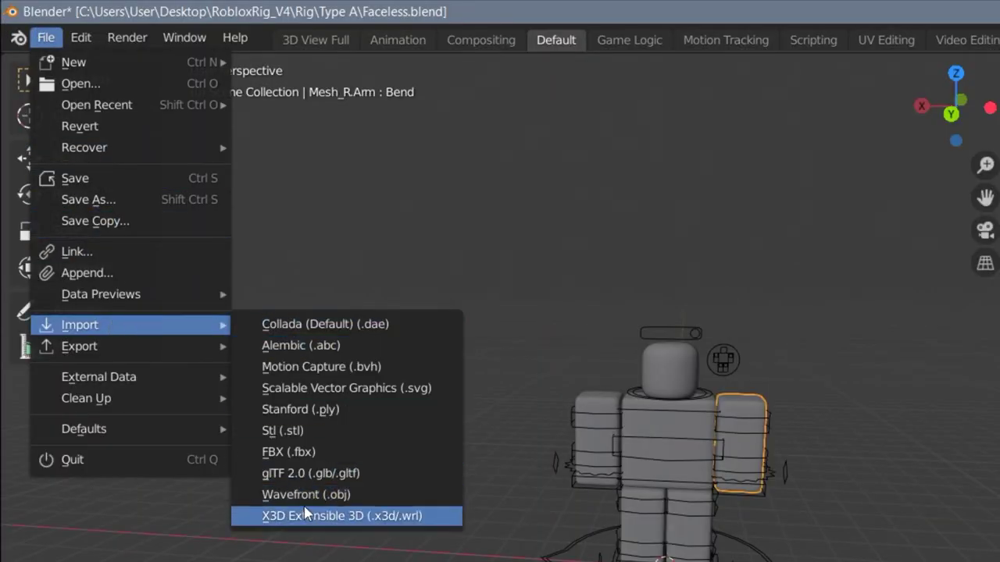
{"action": "left_click", "coordinate": [307, 495]}
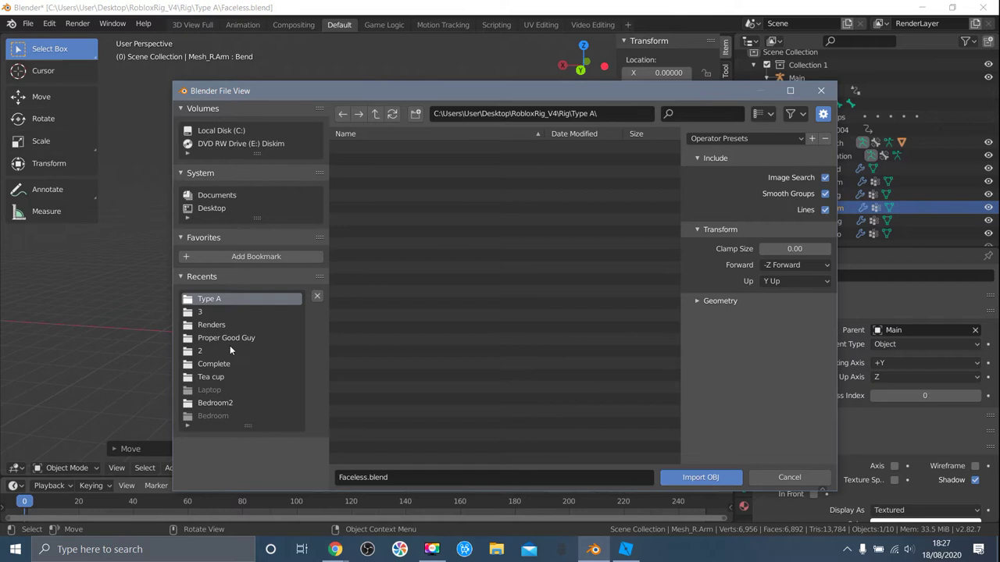
{"action": "left_click", "coordinate": [235, 208]}
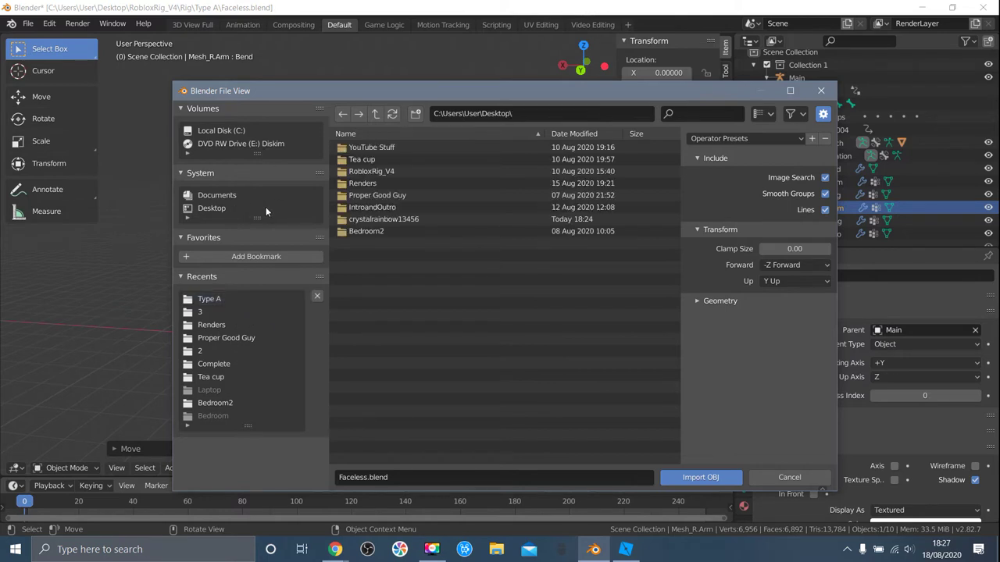
{"action": "double_click", "coordinate": [397, 217]}
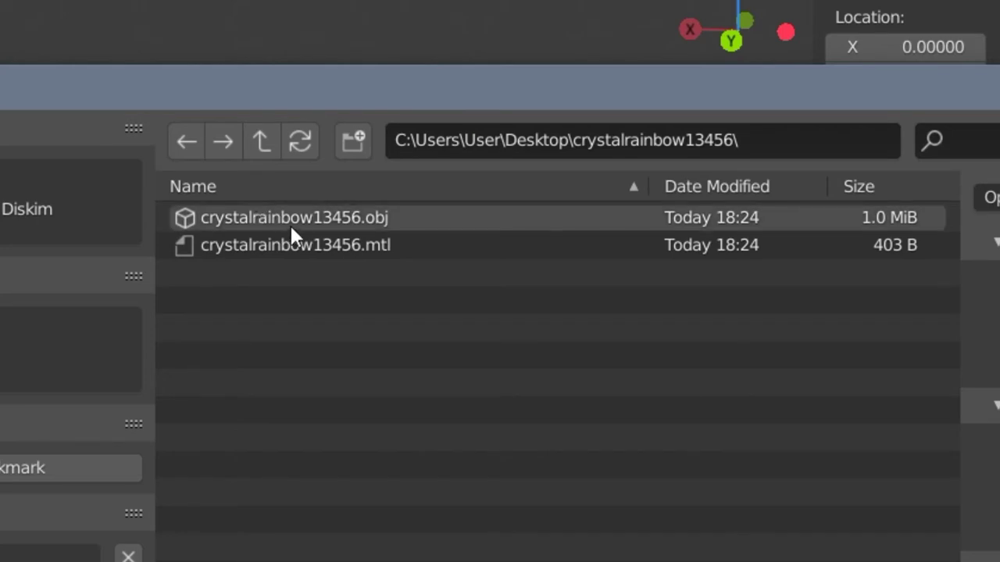
{"action": "left_click", "coordinate": [330, 227]}
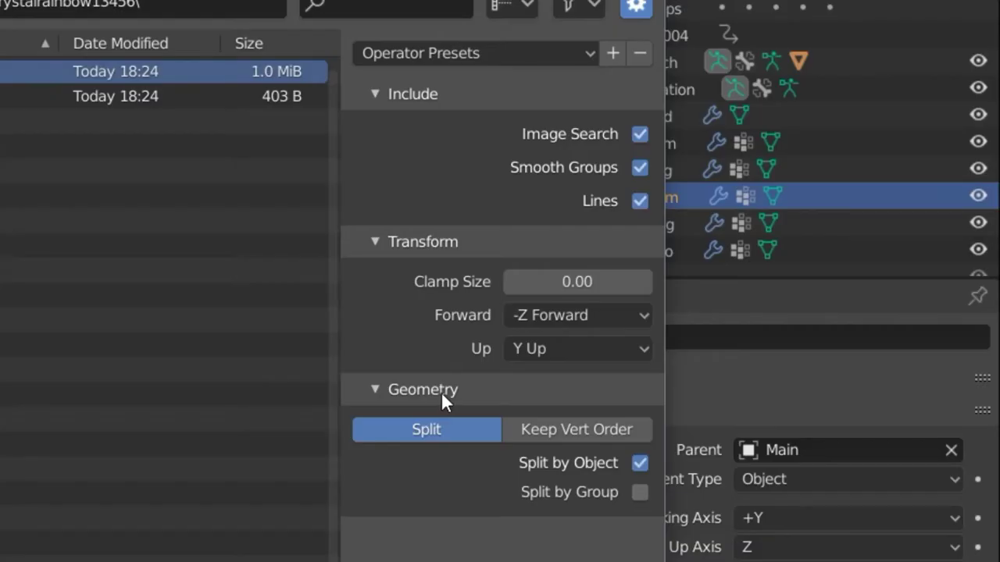
{"action": "key", "text": "n"}
{"action": "key", "text": "n"}
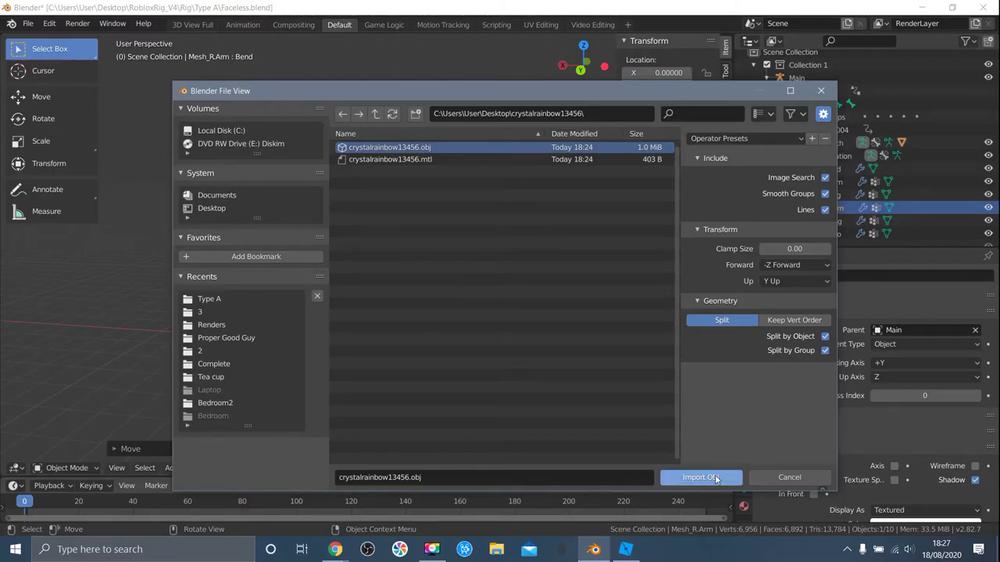
{"action": "left_click", "coordinate": [716, 478]}
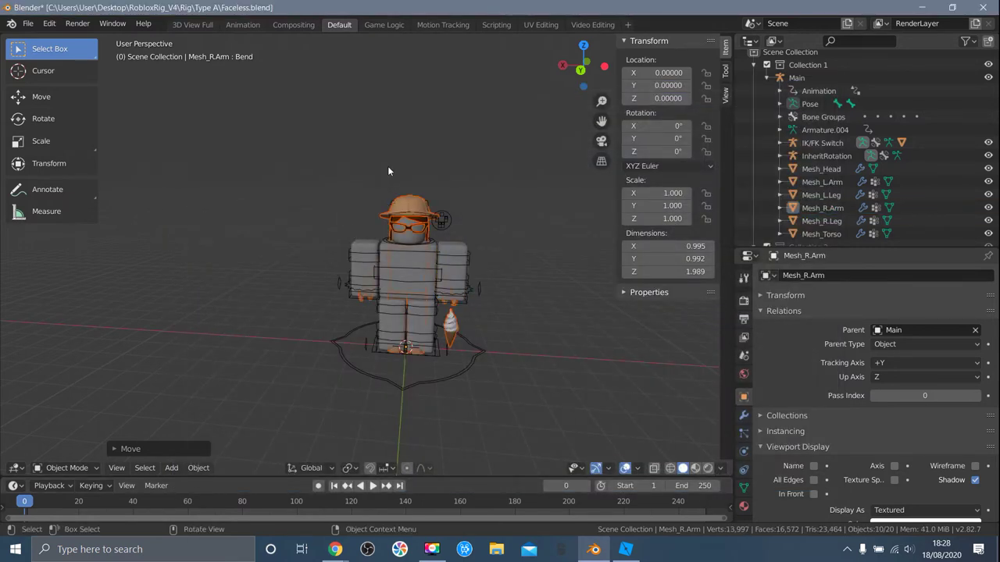
Move the imported character with its ice cream about 2.69 units along the Y axis, in front of the rig.
{"action": "scroll", "coordinate": [388, 165], "scroll_direction": "up", "scroll_amount": 8}
{"action": "scroll", "coordinate": [393, 144], "scroll_direction": "down", "scroll_amount": 6}
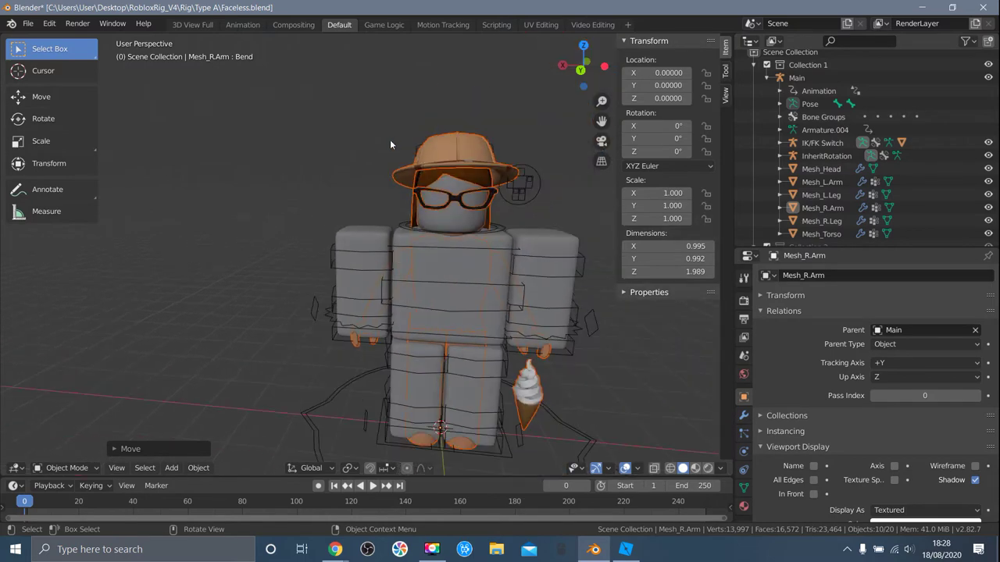
{"action": "left_click", "coordinate": [34, 103]}
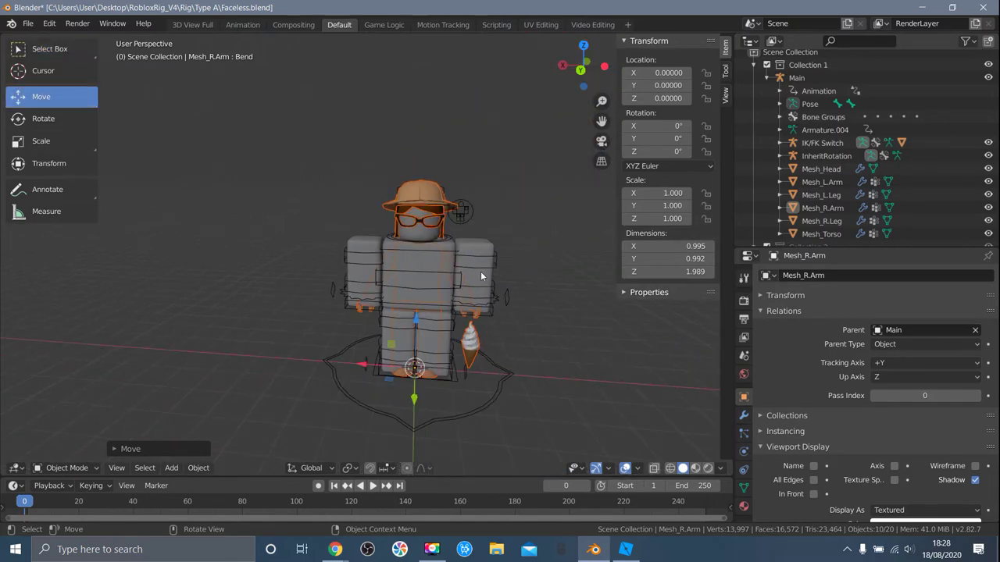
{"action": "scroll", "coordinate": [478, 273], "scroll_direction": "down", "scroll_amount": 1}
{"action": "left_click_drag", "start_coordinate": [404, 382], "coordinate": [397, 423]}
{"action": "middle_click_drag", "start_coordinate": [399, 328], "coordinate": [466, 323]}
{"action": "left_click", "coordinate": [443, 341]}
{"action": "scroll", "coordinate": [438, 336], "scroll_direction": "up", "scroll_amount": 4}
{"action": "scroll", "coordinate": [480, 305], "scroll_direction": "up", "scroll_amount": 2}
{"action": "scroll", "coordinate": [477, 306], "scroll_direction": "down", "scroll_amount": 5}
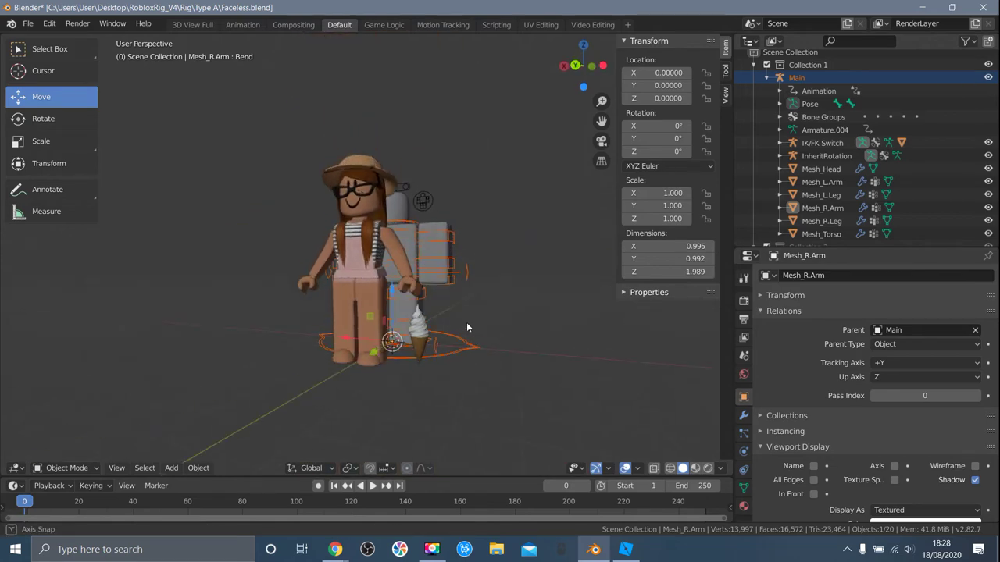
Compare the imported character in rendered and solid viewport shading, ending in solid shading.
{"action": "left_click", "coordinate": [708, 468]}
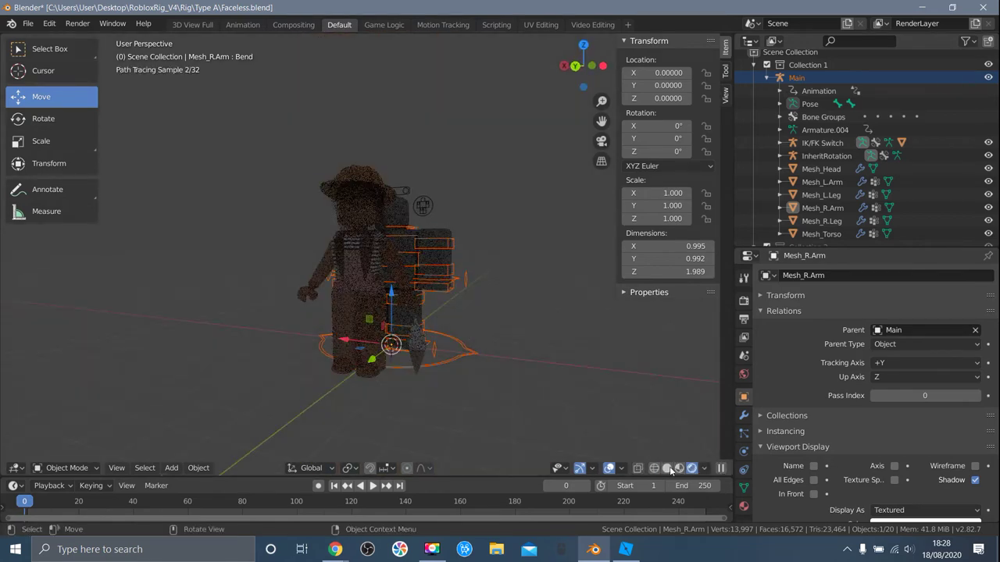
{"action": "left_click", "coordinate": [668, 468]}
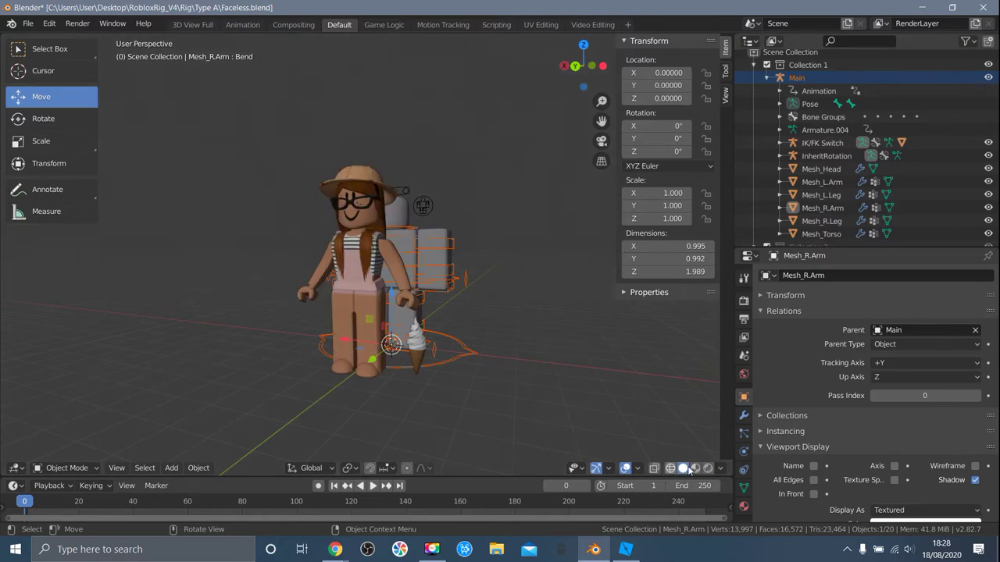
{"action": "left_click", "coordinate": [708, 468]}
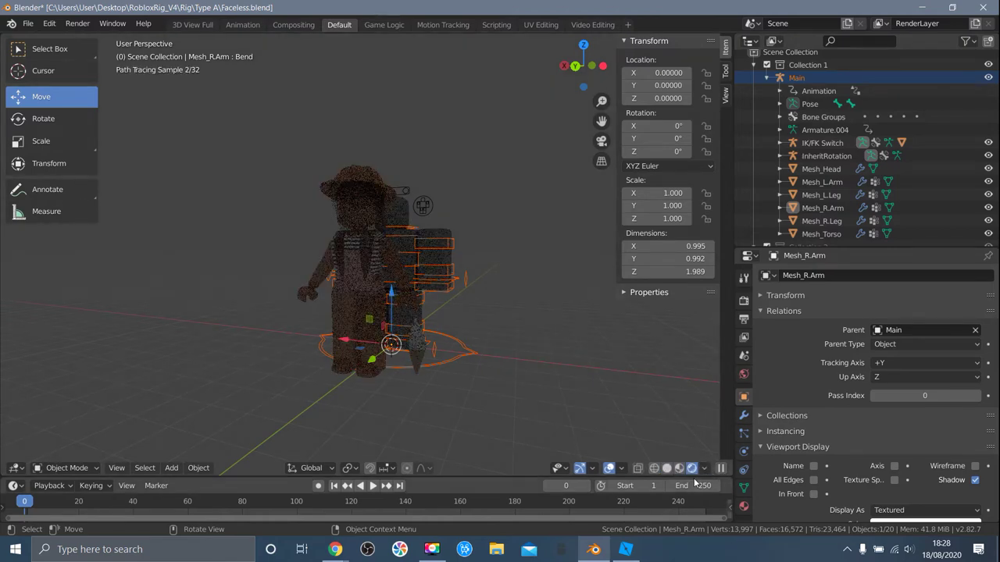
{"action": "left_click", "coordinate": [667, 468]}
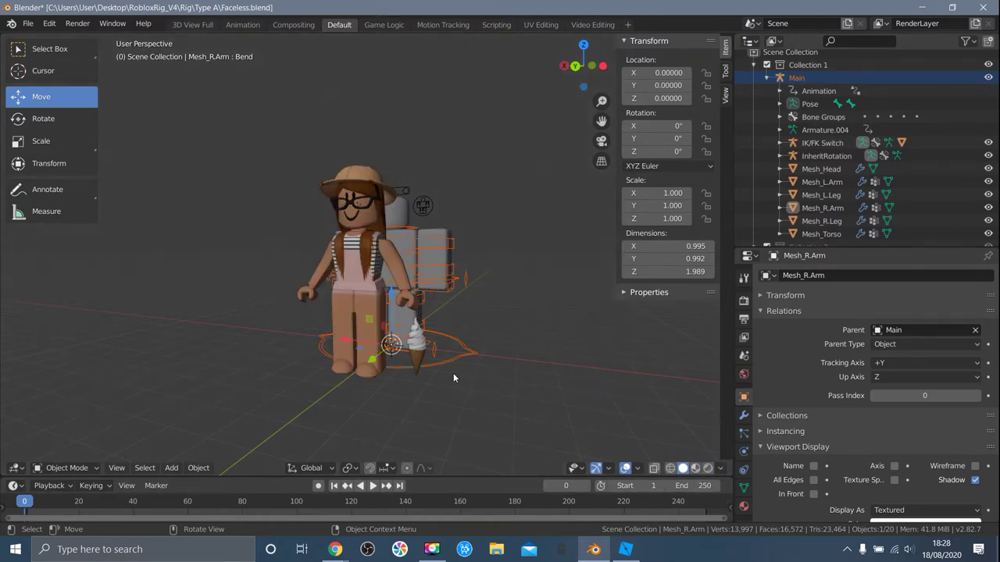
Select the character's arm and glasses separately, and move the ice cream away from the character along X to about -3.82.
{"action": "left_click", "coordinate": [412, 350]}
{"action": "scroll", "coordinate": [305, 261], "scroll_direction": "up", "scroll_amount": 2}
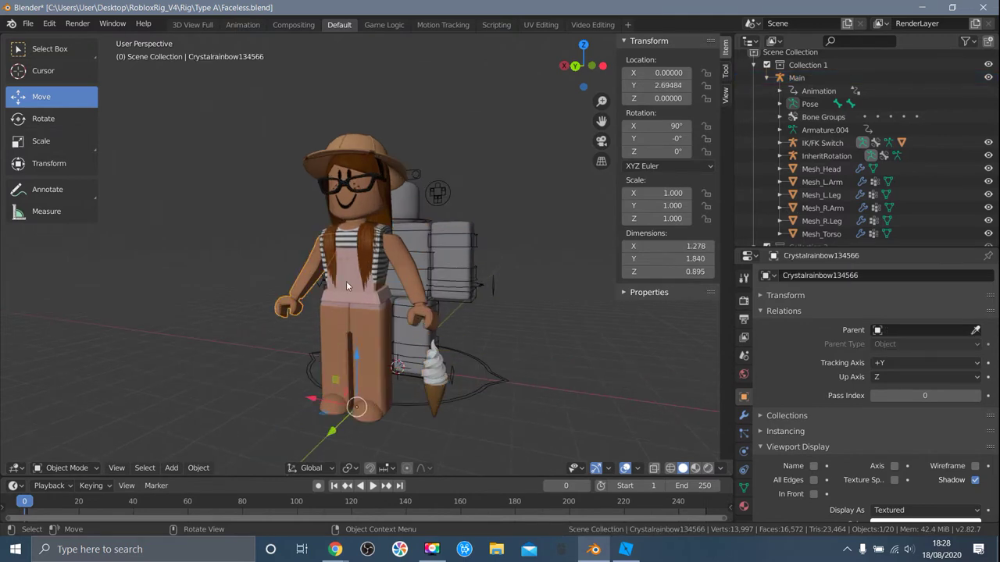
{"action": "left_click", "coordinate": [364, 186]}
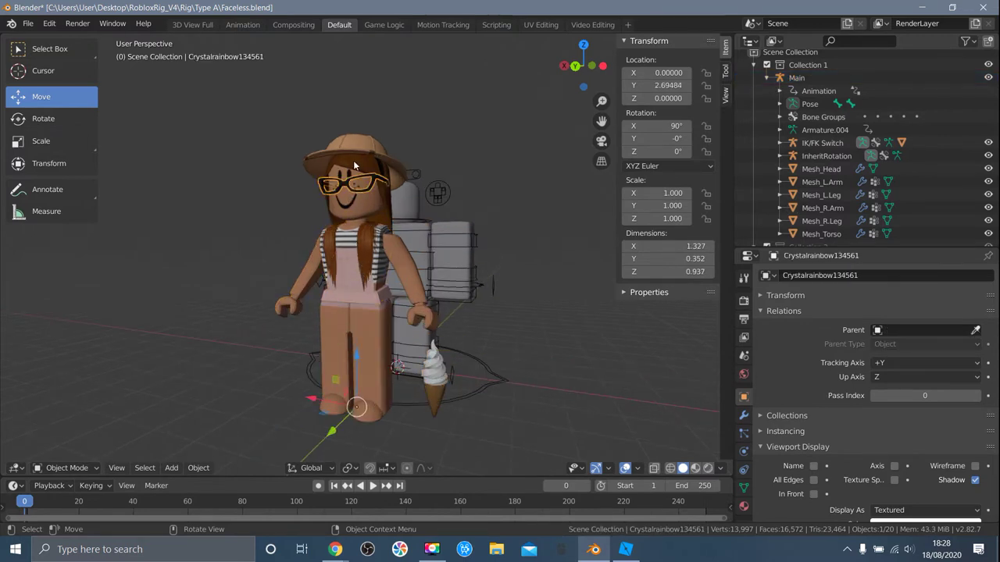
{"action": "left_click", "coordinate": [441, 383]}
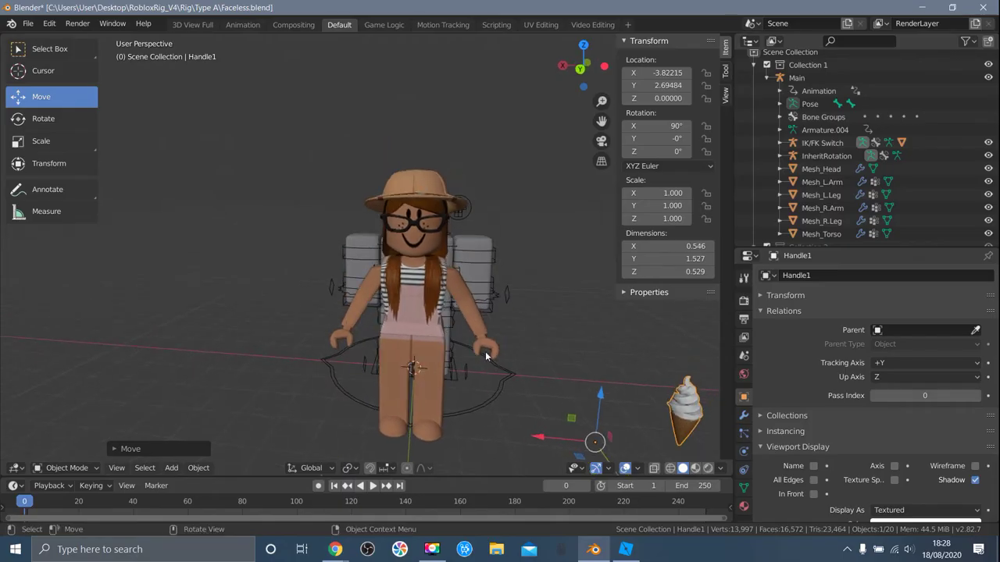
Delete the imported character's torso, both arms and both legs, leaving its head pieces and the ice cream.
{"action": "left_click", "coordinate": [414, 304]}
{"action": "left_click", "coordinate": [425, 298]}
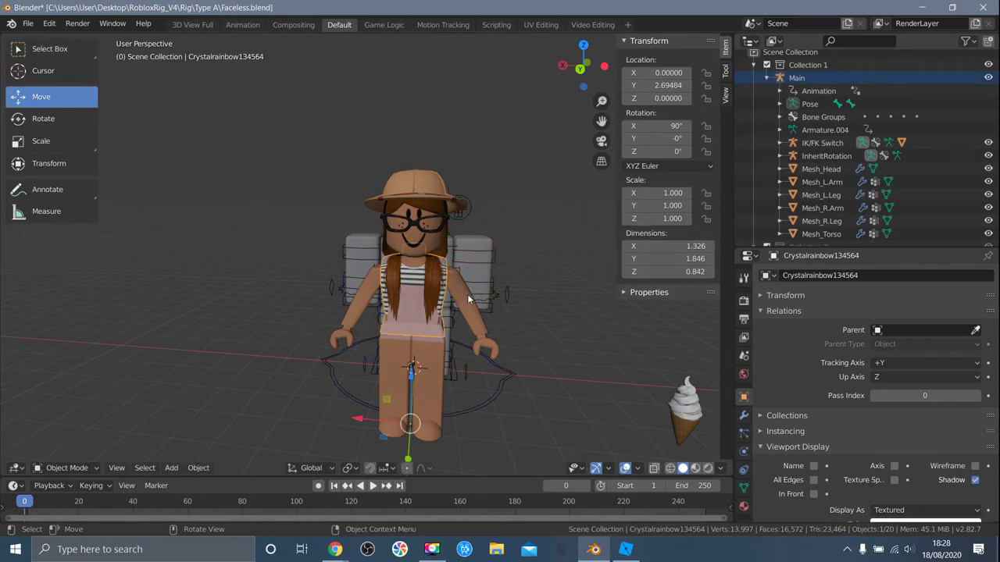
{"action": "key", "text": "Delete"}
{"action": "left_click", "coordinate": [374, 301]}
{"action": "key", "text": "ctrl+Tab"}
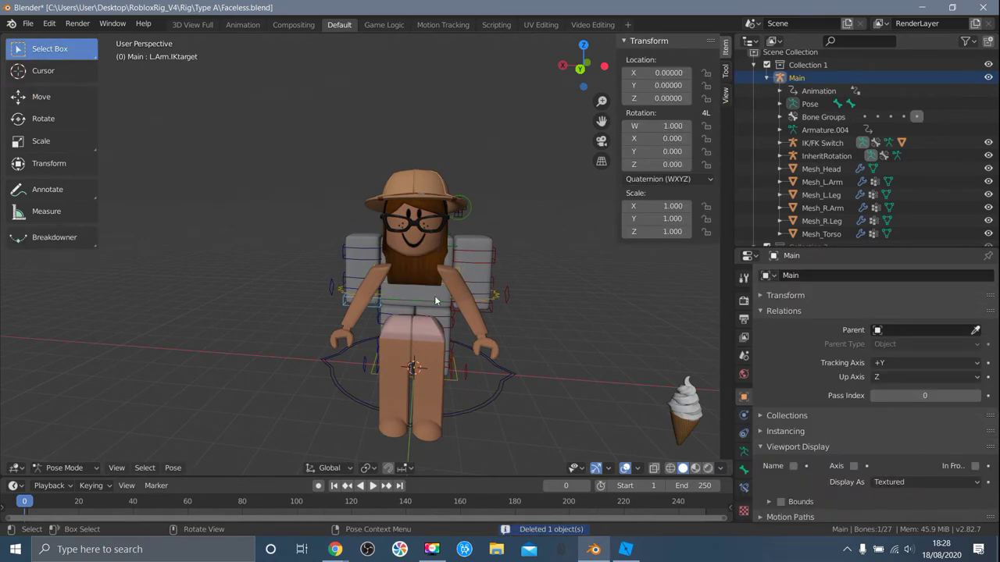
{"action": "left_click", "coordinate": [354, 298]}
{"action": "left_click", "coordinate": [365, 303]}
{"action": "key", "text": "Delete"}
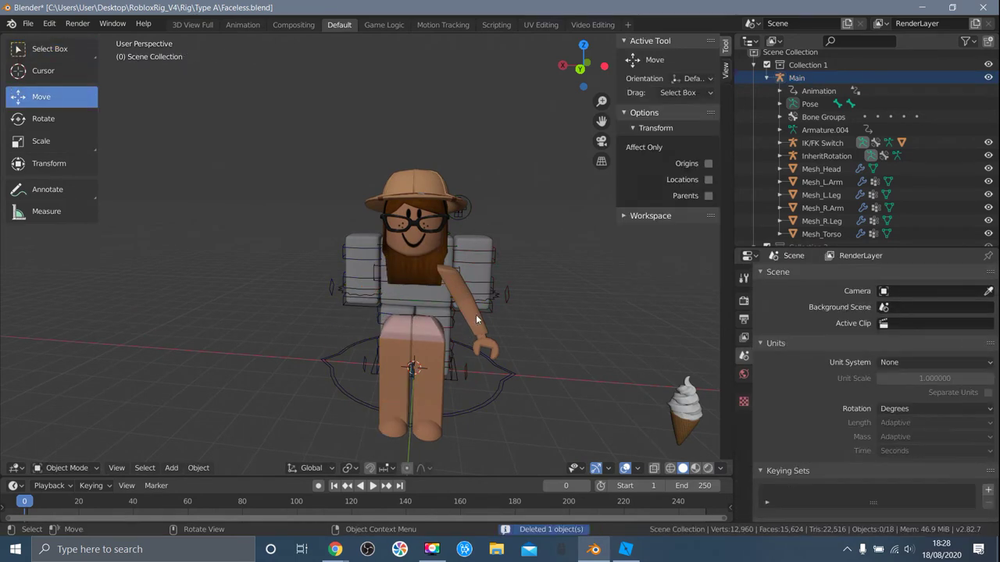
{"action": "left_click", "coordinate": [476, 314]}
{"action": "key", "text": "Delete"}
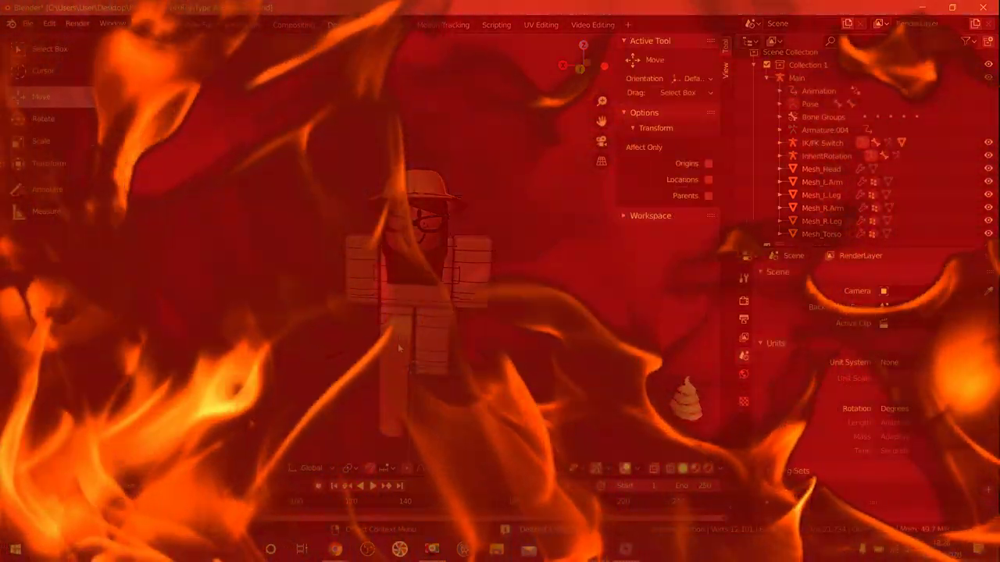
{"action": "left_click", "coordinate": [398, 343]}
{"action": "key", "text": "Delete"}
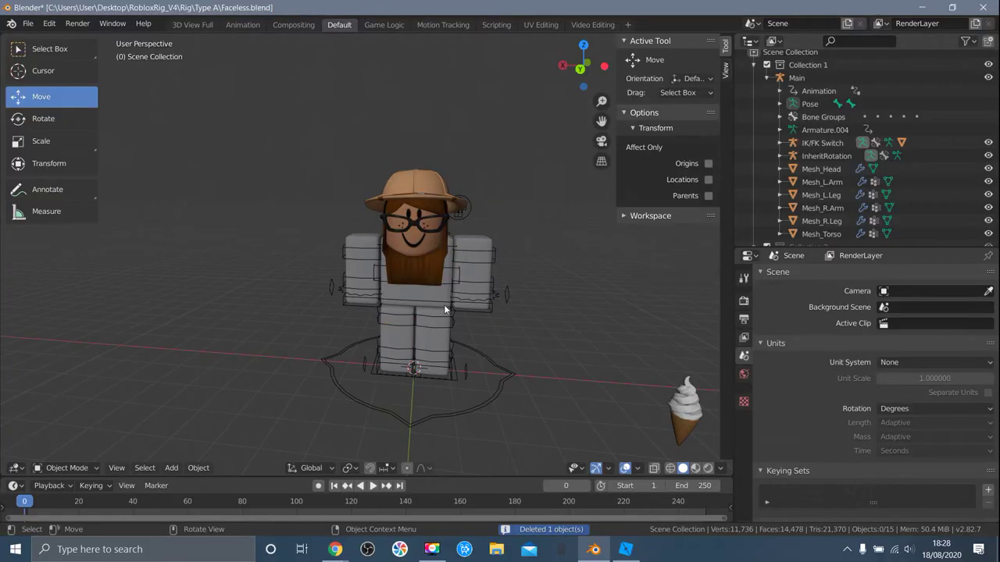
Select the rig's torso, split the 3D viewport horizontally and change the upper area to the Shader Editor.
{"action": "middle_click_drag", "start_coordinate": [472, 311], "coordinate": [487, 278]}
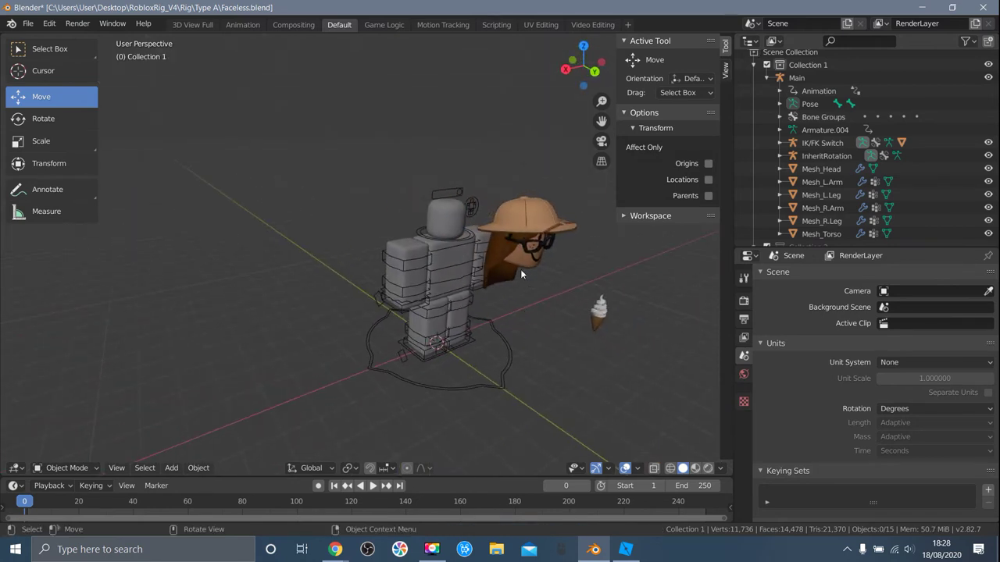
{"action": "left_click", "coordinate": [448, 260]}
{"action": "middle_click_drag", "start_coordinate": [446, 260], "coordinate": [400, 250]}
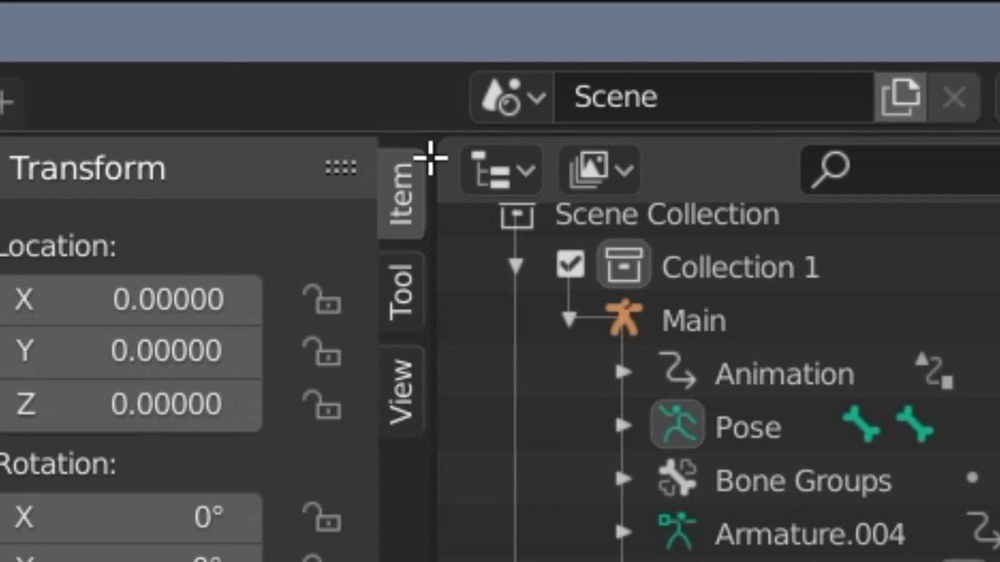
{"action": "left_click_drag", "start_coordinate": [429, 158], "coordinate": [510, 271]}
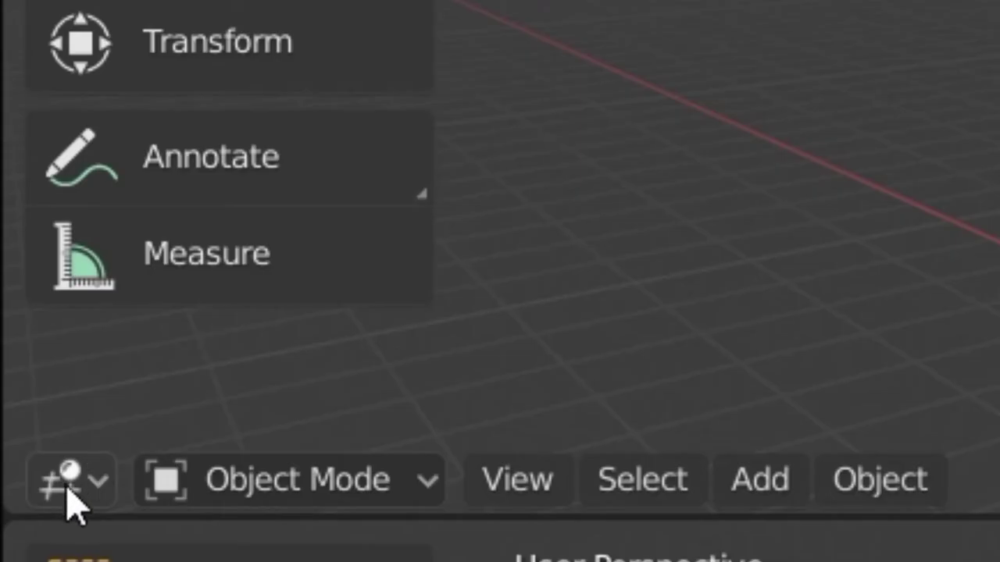
{"action": "left_click", "coordinate": [68, 492]}
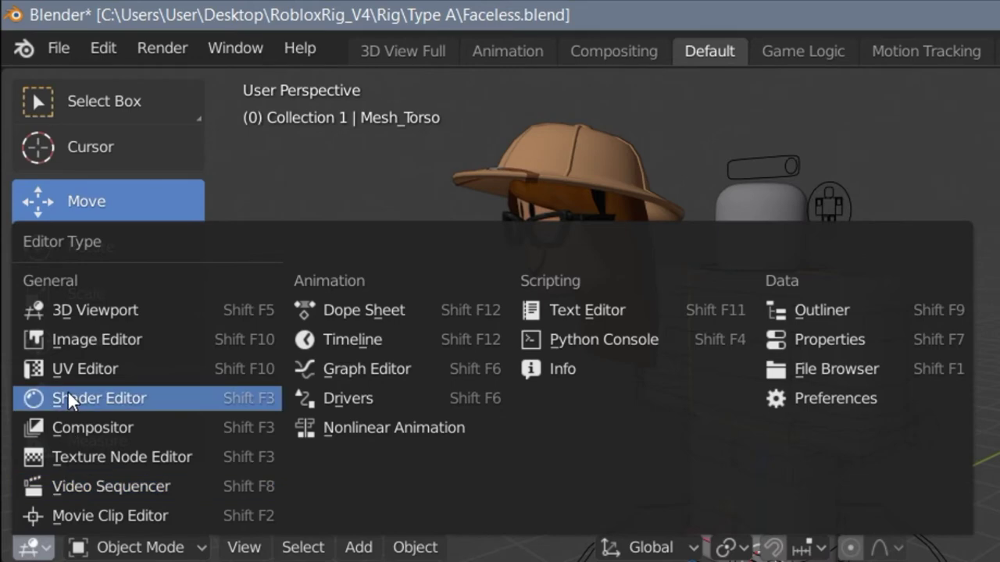
{"action": "left_click", "coordinate": [68, 397]}
Replace the image in the diffuse branch's Texture node with the character's own texture PNG from its Desktop folder.
{"action": "scroll", "coordinate": [535, 168], "scroll_direction": "down", "scroll_amount": 2}
{"action": "scroll", "coordinate": [444, 136], "scroll_direction": "up", "scroll_amount": 2}
{"action": "middle_click_drag", "start_coordinate": [449, 134], "coordinate": [498, 305]}
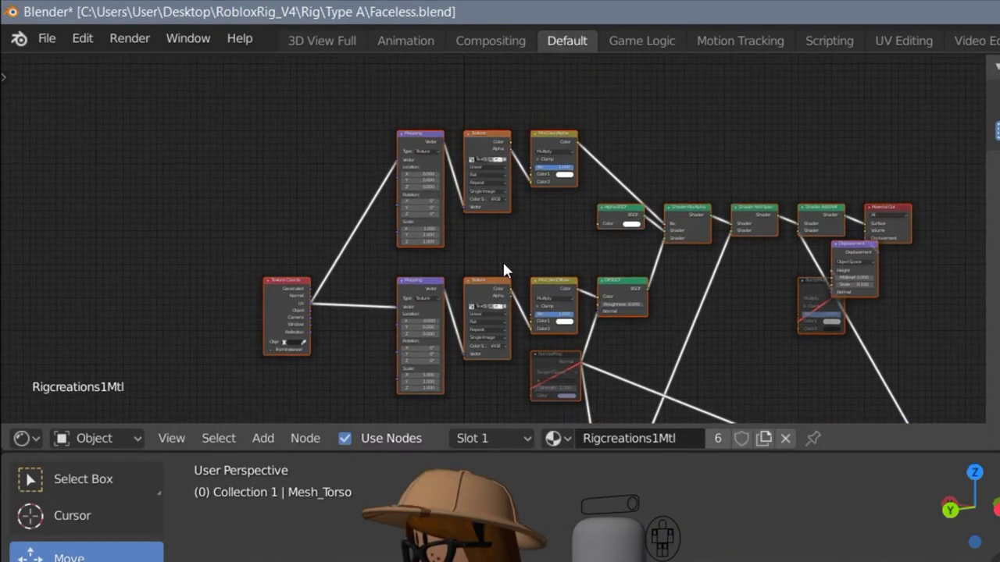
{"action": "scroll", "coordinate": [497, 256], "scroll_direction": "up", "scroll_amount": 5}
{"action": "middle_click_drag", "start_coordinate": [508, 243], "coordinate": [527, 101]}
{"action": "scroll", "coordinate": [539, 199], "scroll_direction": "up", "scroll_amount": 2}
{"action": "scroll", "coordinate": [513, 288], "scroll_direction": "up", "scroll_amount": 2}
{"action": "scroll", "coordinate": [512, 281], "scroll_direction": "up", "scroll_amount": 5}
{"action": "middle_click_drag", "start_coordinate": [485, 249], "coordinate": [475, 184]}
{"action": "scroll", "coordinate": [527, 223], "scroll_direction": "down", "scroll_amount": 2}
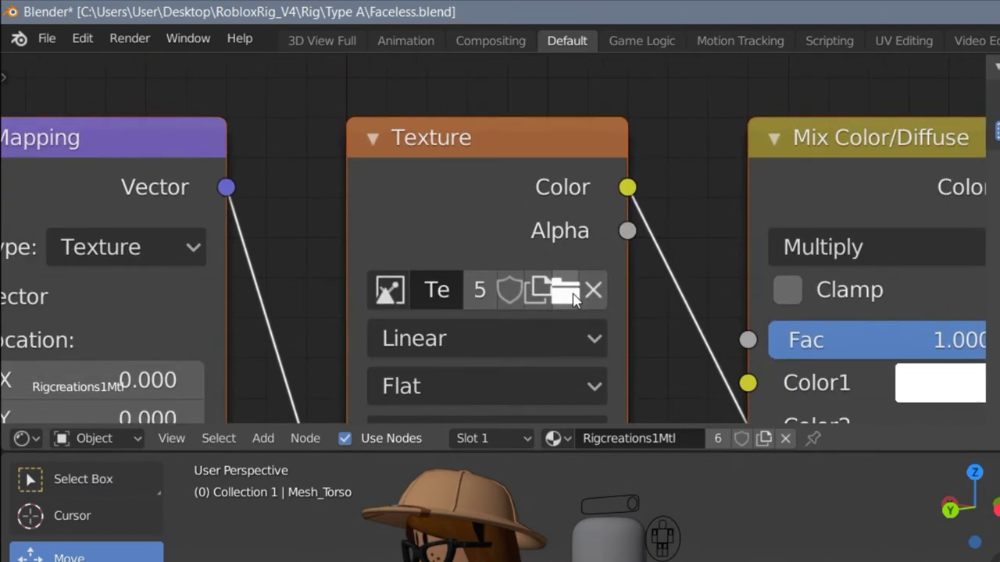
{"action": "left_click", "coordinate": [565, 291]}
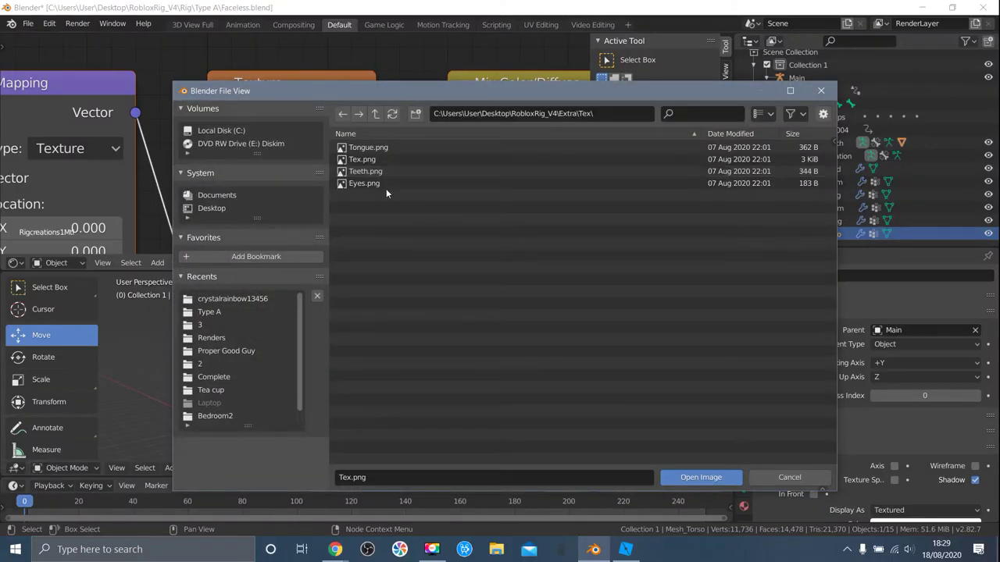
{"action": "left_click", "coordinate": [226, 298]}
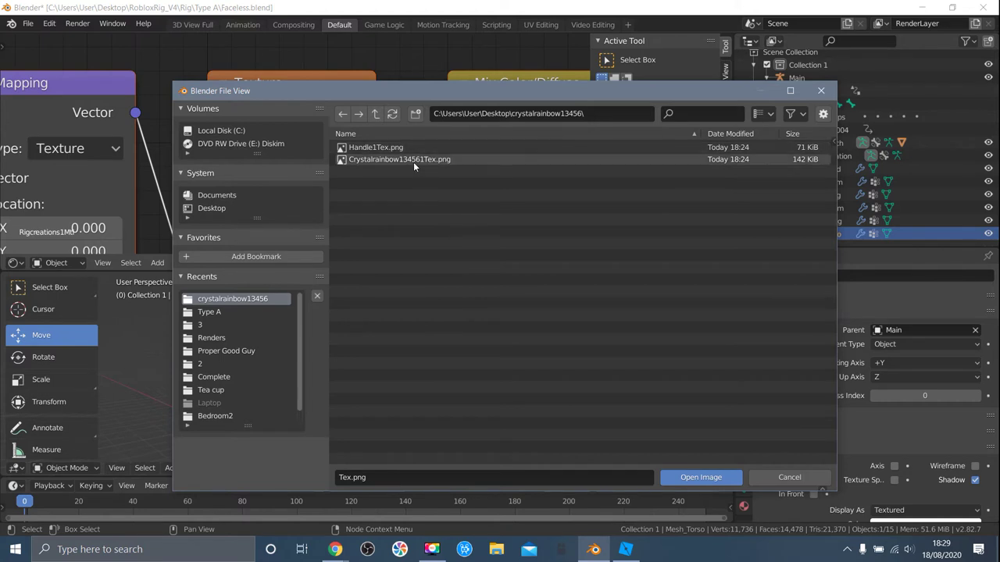
{"action": "left_click", "coordinate": [450, 161]}
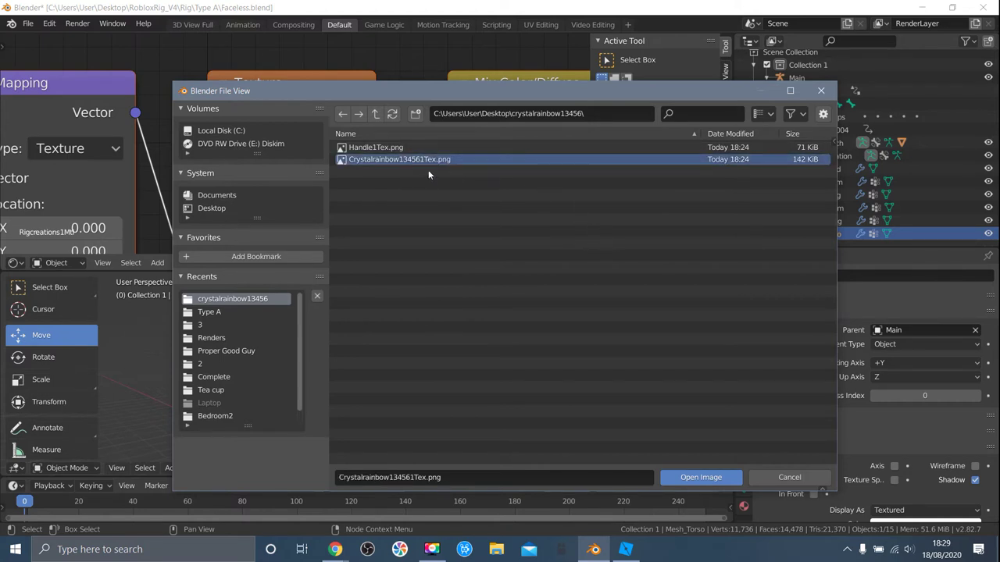
{"action": "left_click", "coordinate": [704, 476]}
Check the textured rig and close the Shader Editor area by merging it into the 3D viewport.
{"action": "scroll", "coordinate": [449, 381], "scroll_direction": "down", "scroll_amount": 3}
{"action": "middle_click_drag", "start_coordinate": [448, 381], "coordinate": [366, 356]}
{"action": "scroll", "coordinate": [367, 356], "scroll_direction": "up", "scroll_amount": 4}
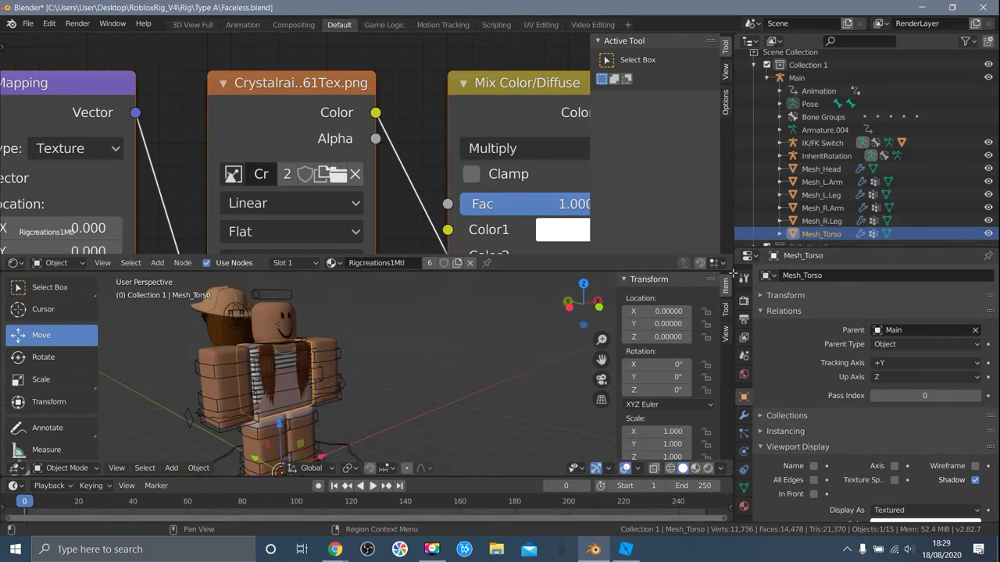
{"action": "left_click_drag", "start_coordinate": [733, 271], "coordinate": [399, 151]}
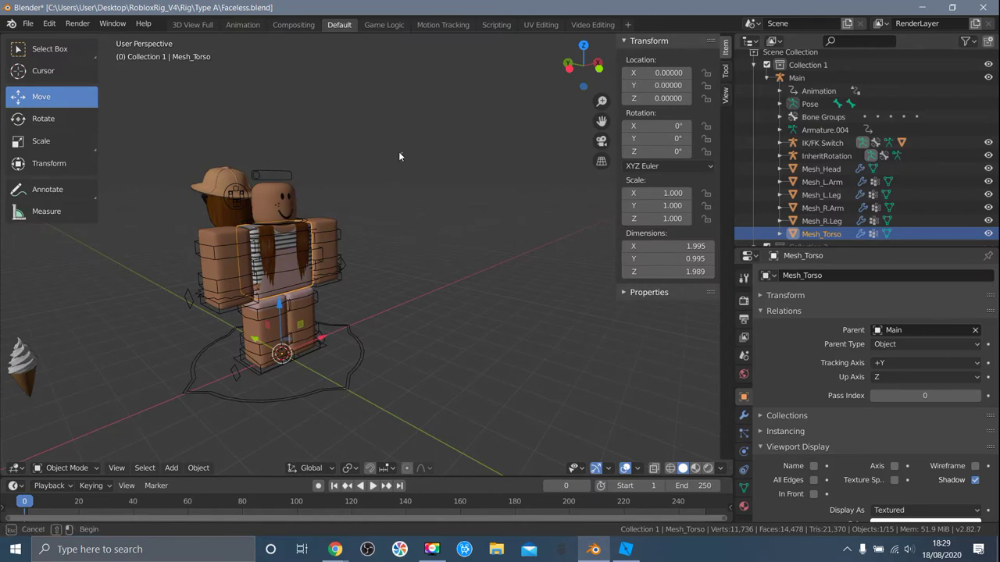
Delete the rig's own head mesh, Mesh_Head.
{"action": "middle_click_drag", "start_coordinate": [391, 152], "coordinate": [273, 217]}
{"action": "left_click", "coordinate": [274, 217]}
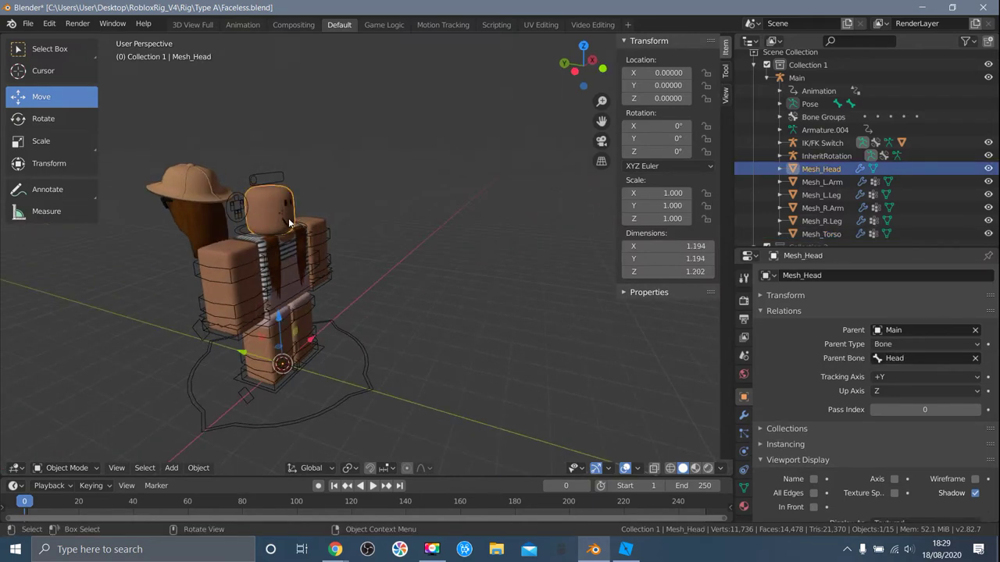
{"action": "key", "text": "Delete"}
Join the imported hat, glasses, face and hair into a single object.
{"action": "middle_click_drag", "start_coordinate": [334, 215], "coordinate": [426, 234]}
{"action": "left_click", "coordinate": [285, 226]}
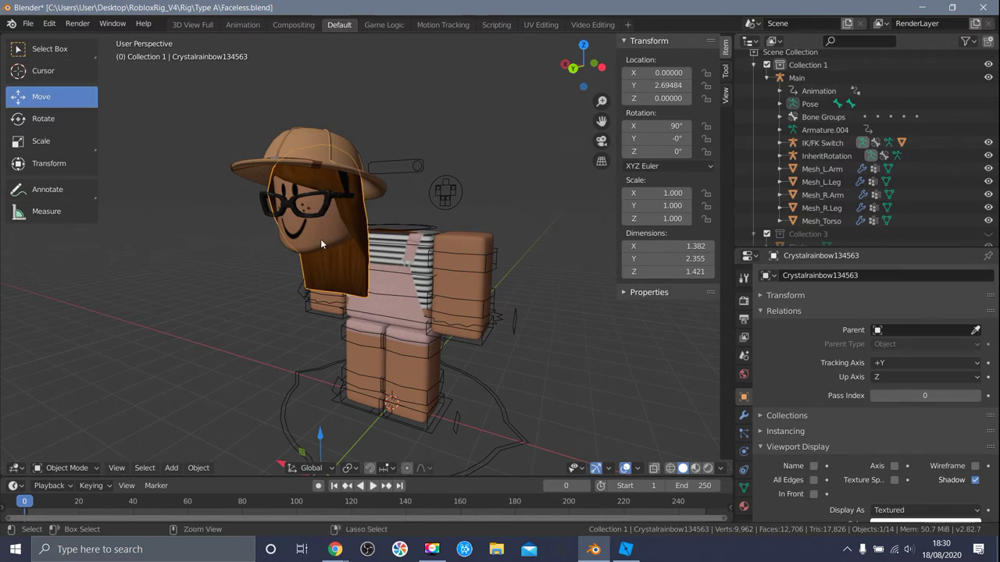
{"action": "middle_click_drag", "start_coordinate": [299, 136], "coordinate": [360, 160]}
{"action": "left_click", "coordinate": [360, 164]}
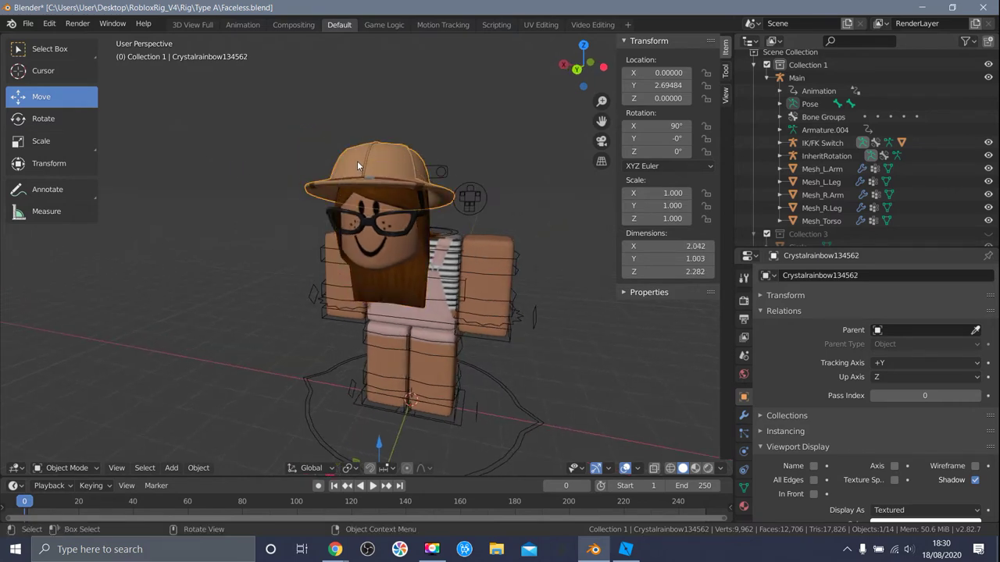
{"action": "left_click", "coordinate": [404, 232], "text": "shift"}
{"action": "left_click", "coordinate": [400, 252], "text": "shift"}
{"action": "left_click", "coordinate": [415, 257], "text": "shift"}
{"action": "mouse_move", "coordinate": [416, 254]}
{"action": "middle_mouse_down"}
{"action": "mouse_move", "coordinate": [393, 248]}
{"action": "mouse_move", "coordinate": [406, 255]}
{"action": "middle_mouse_up"}
{"action": "key", "text": "ctrl"}
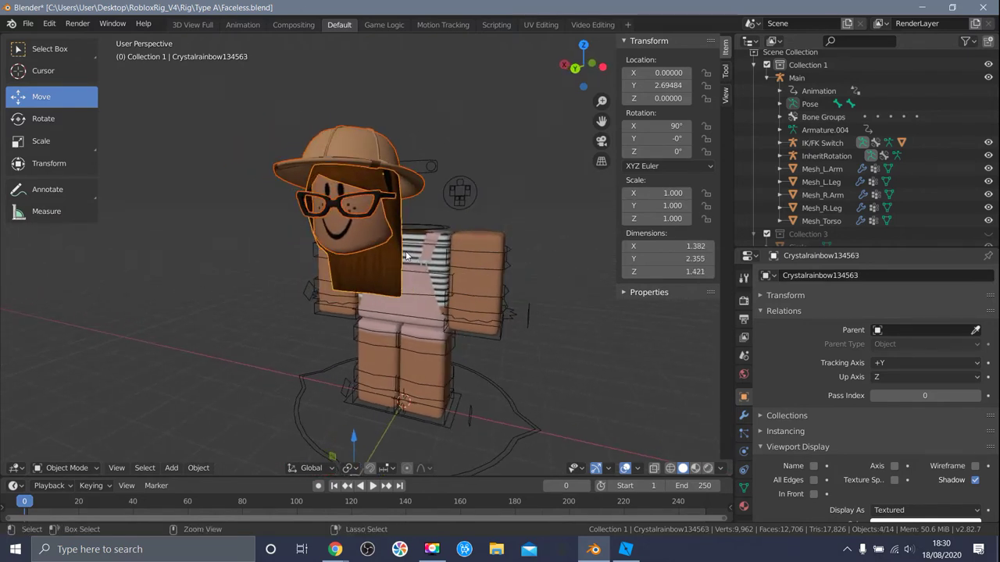
{"action": "key", "text": "ctrl+j"}
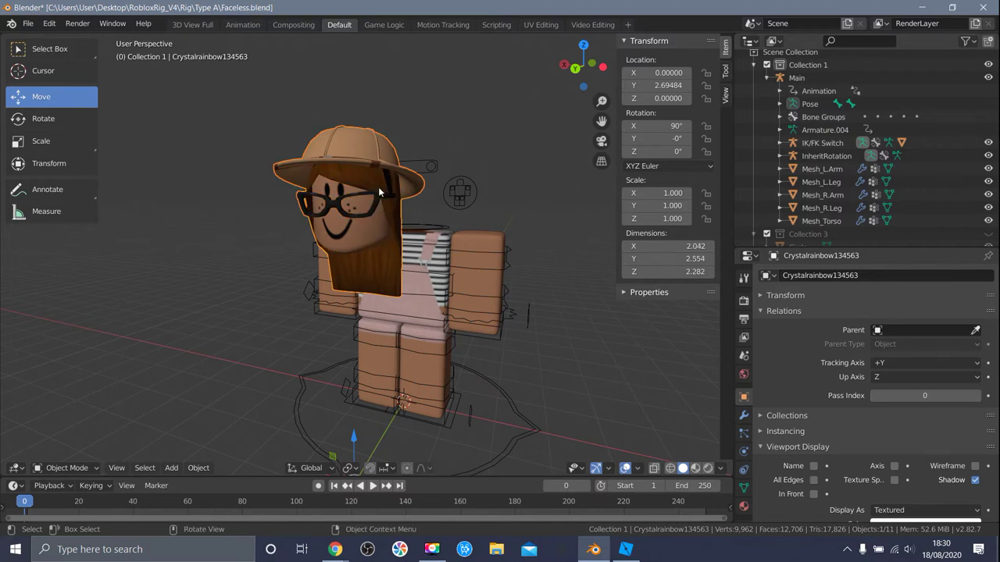
Set the joined head's origin to its geometry and activate the Rotate tool.
{"action": "scroll", "coordinate": [437, 162], "scroll_direction": "down", "scroll_amount": 2}
{"action": "scroll", "coordinate": [406, 195], "scroll_direction": "up", "scroll_amount": 2}
{"action": "scroll", "coordinate": [390, 219], "scroll_direction": "down", "scroll_amount": 2}
{"action": "right_click", "coordinate": [371, 233]}
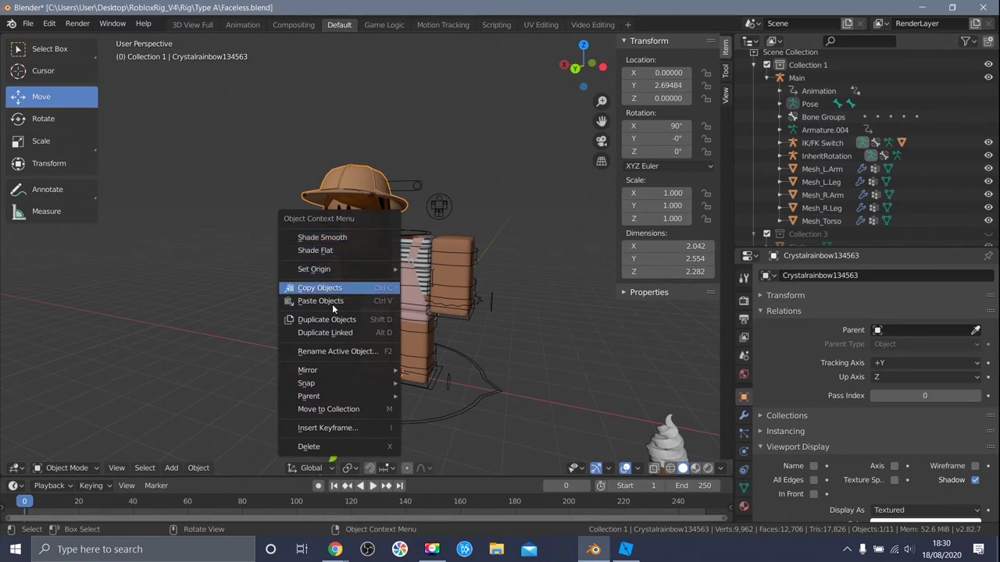
{"action": "mouse_move", "coordinate": [348, 272]}
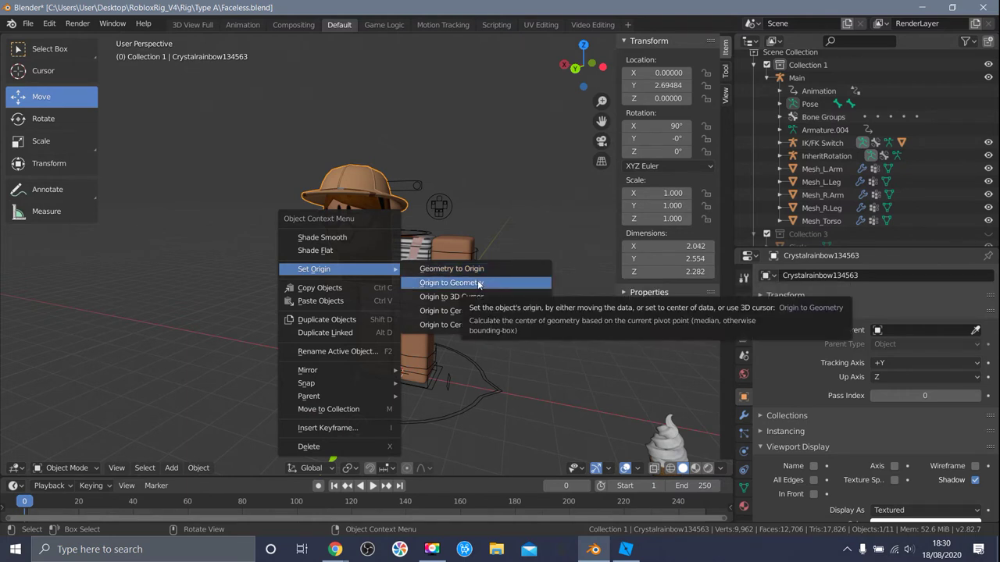
{"action": "left_click", "coordinate": [478, 285]}
{"action": "left_click", "coordinate": [28, 118]}
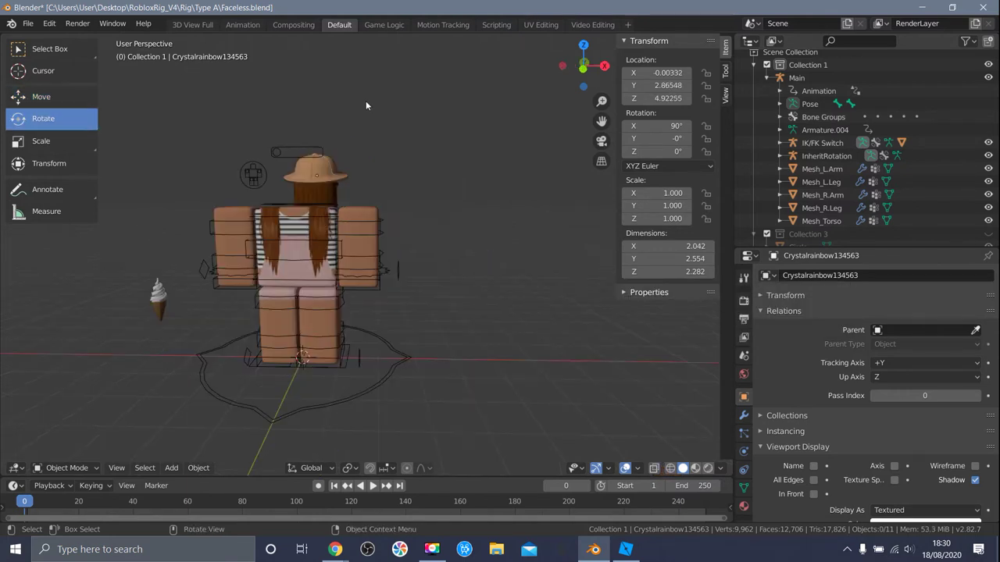
{"action": "scroll", "coordinate": [508, 147], "scroll_direction": "down", "scroll_amount": 1}
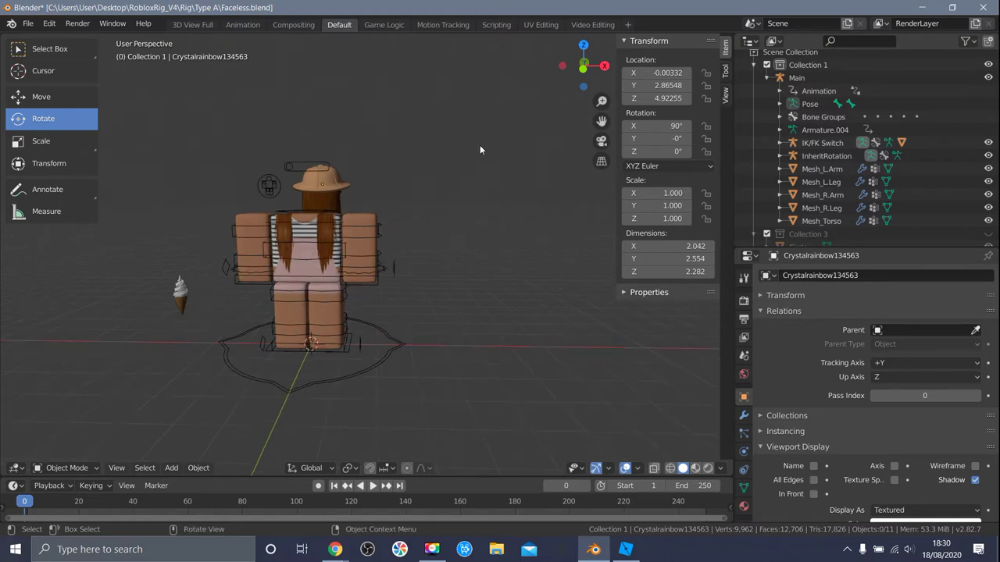
{"action": "mouse_move", "coordinate": [396, 153]}
{"action": "middle_mouse_down"}
{"action": "mouse_move", "coordinate": [536, 173]}
{"action": "mouse_move", "coordinate": [295, 161]}
{"action": "mouse_move", "coordinate": [322, 181]}
{"action": "mouse_move", "coordinate": [470, 175]}
{"action": "mouse_move", "coordinate": [368, 167]}
{"action": "mouse_move", "coordinate": [403, 169]}
{"action": "mouse_move", "coordinate": [410, 149]}
{"action": "middle_mouse_up"}
{"action": "right_click", "coordinate": [405, 146]}
{"action": "mouse_move", "coordinate": [405, 149]}
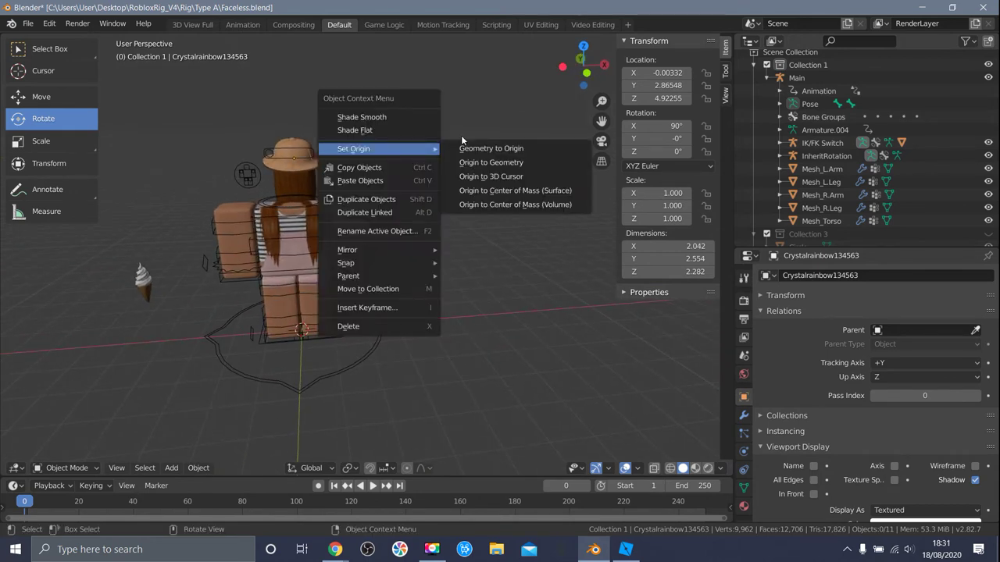
{"action": "right_click", "coordinate": [469, 122]}
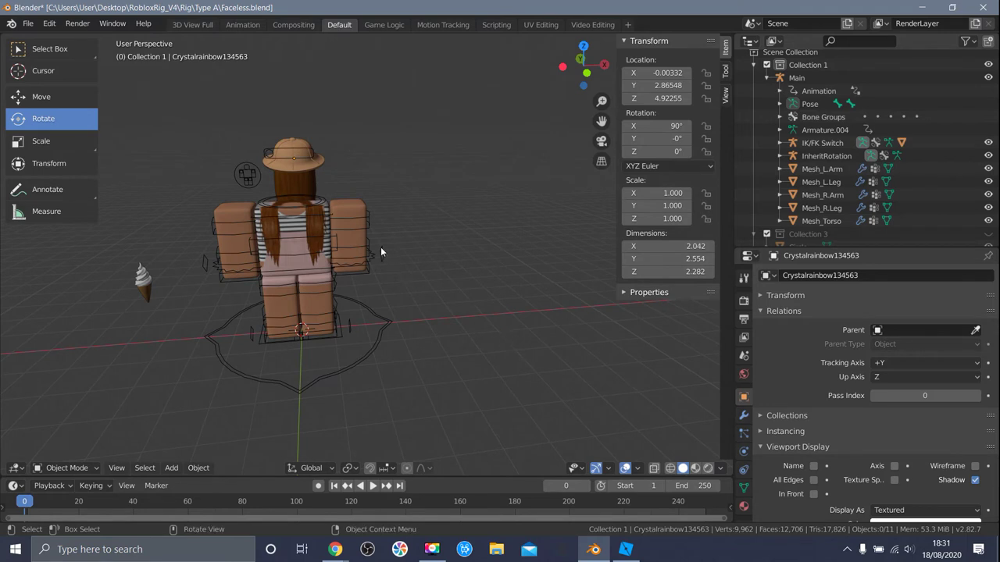
Move through the scene with walk navigation to examine the rig, head and ice cream from several angles.
{"action": "key", "text": "shift"}
{"action": "key", "text": "shift+grave"}
{"action": "key", "text": "w"}
{"action": "key", "text": "w"}
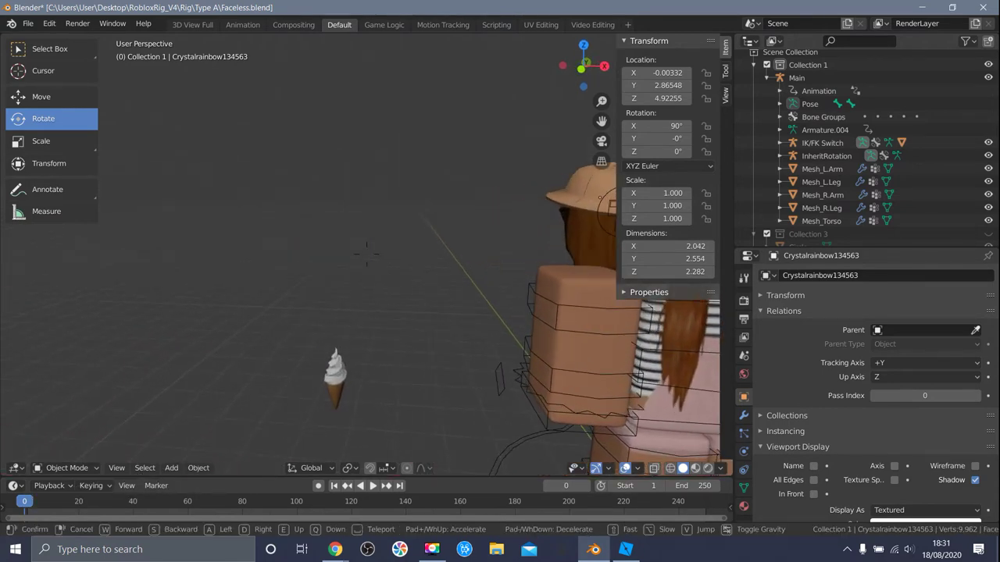
{"action": "key", "text": "s"}
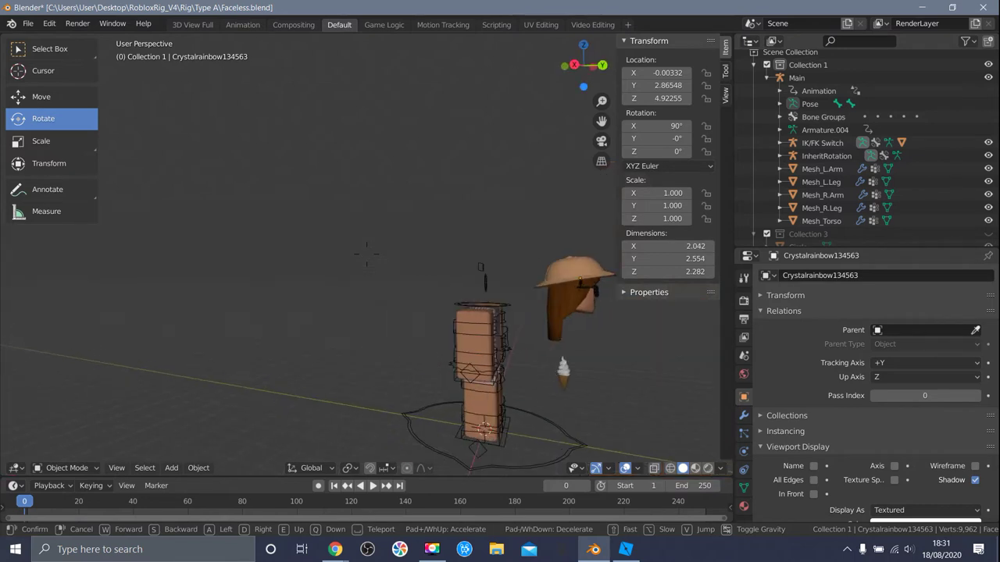
{"action": "key", "text": "w"}
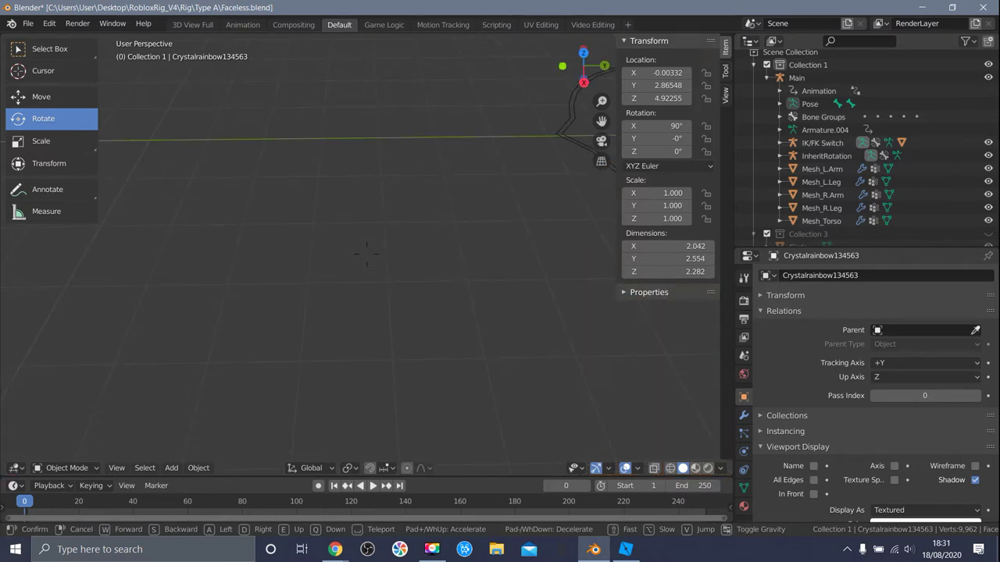
{"action": "key", "text": "s"}
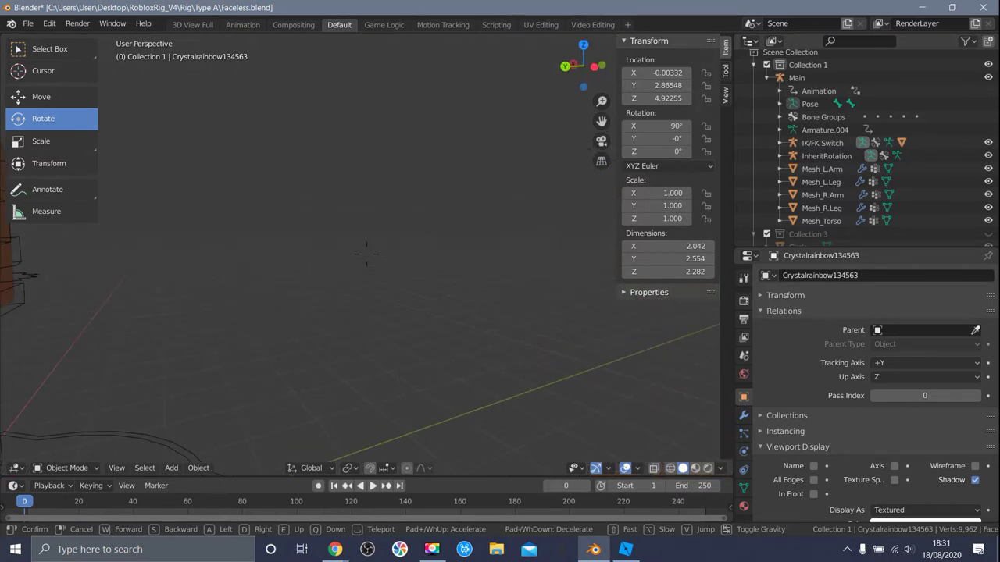
{"action": "key", "text": "s"}
{"action": "key", "text": "w"}
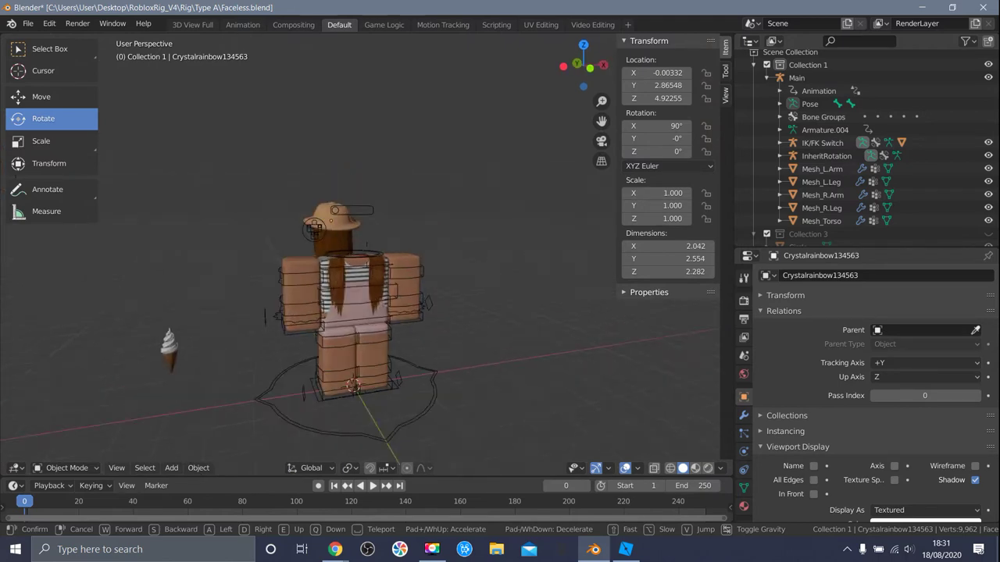
{"action": "key", "text": "s"}
{"action": "left_click", "coordinate": [367, 253]}
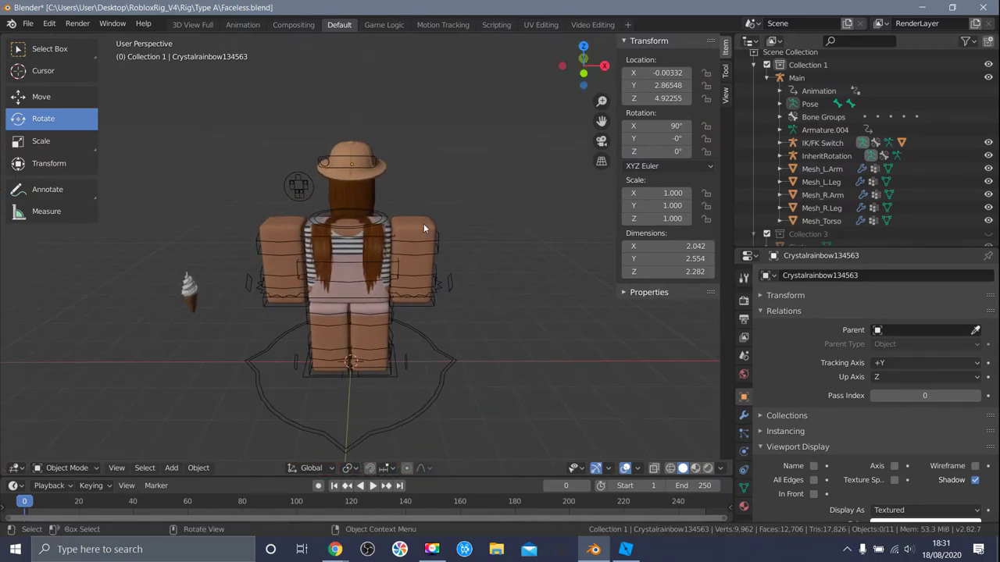
Rotate the joined head with its hat and hair about the Z axis to about -178°.
{"action": "left_click", "coordinate": [350, 187]}
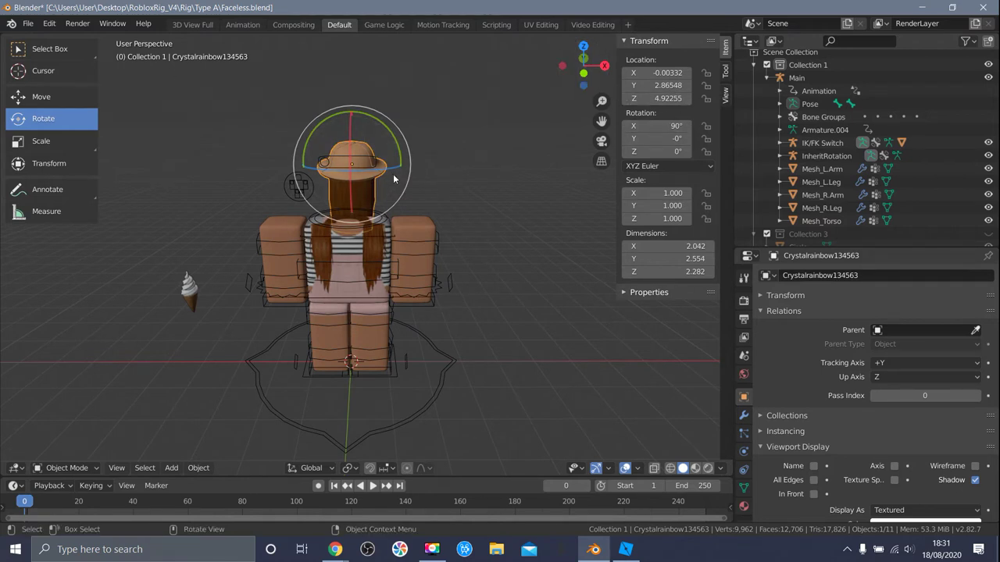
{"action": "left_click_drag", "start_coordinate": [384, 170], "coordinate": [283, 206]}
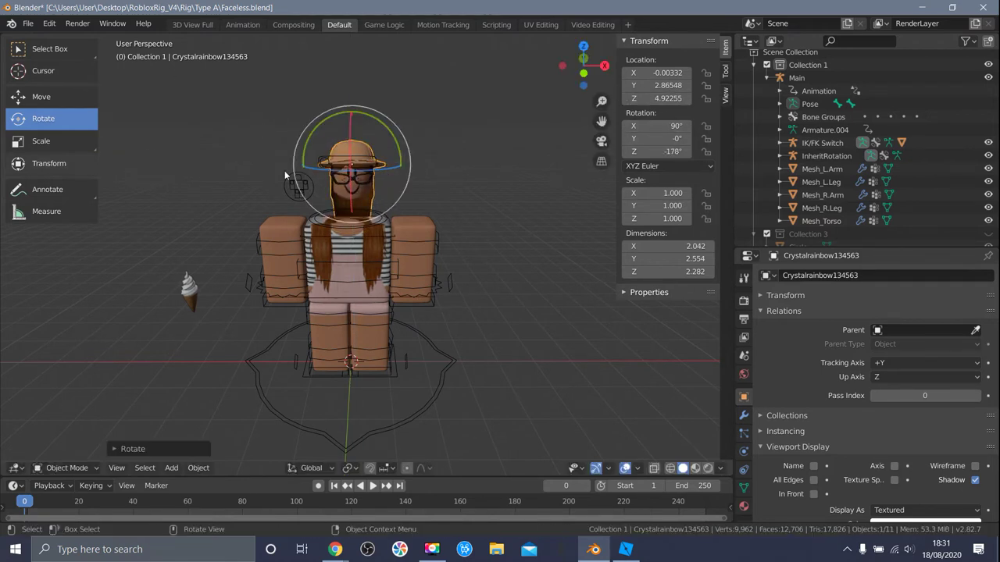
Undo the joined head's last rotation and set its Z rotation to exactly 180°.
{"action": "key", "text": "ctrl+z"}
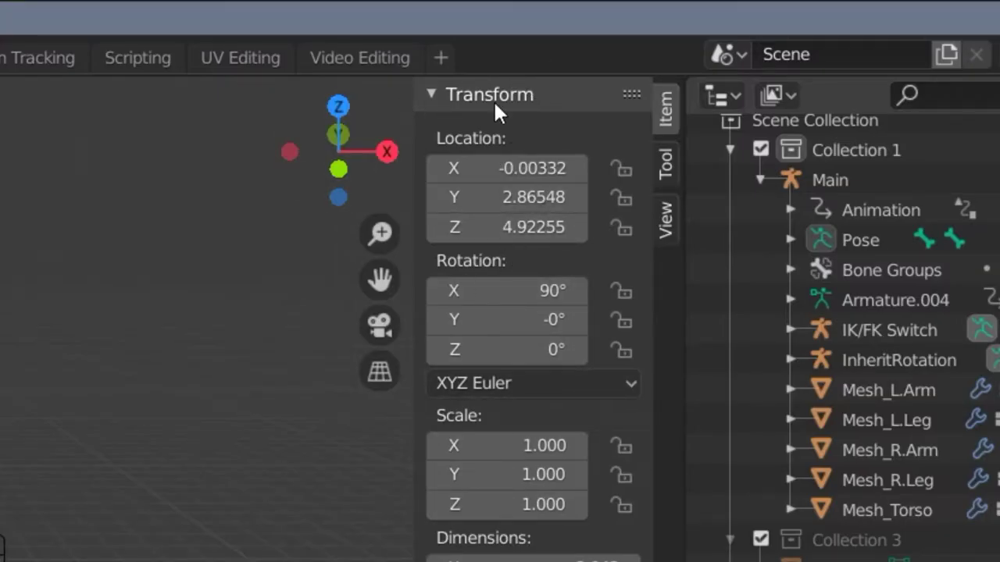
{"action": "left_click", "coordinate": [668, 152]}
{"action": "left_click", "coordinate": [667, 114]}
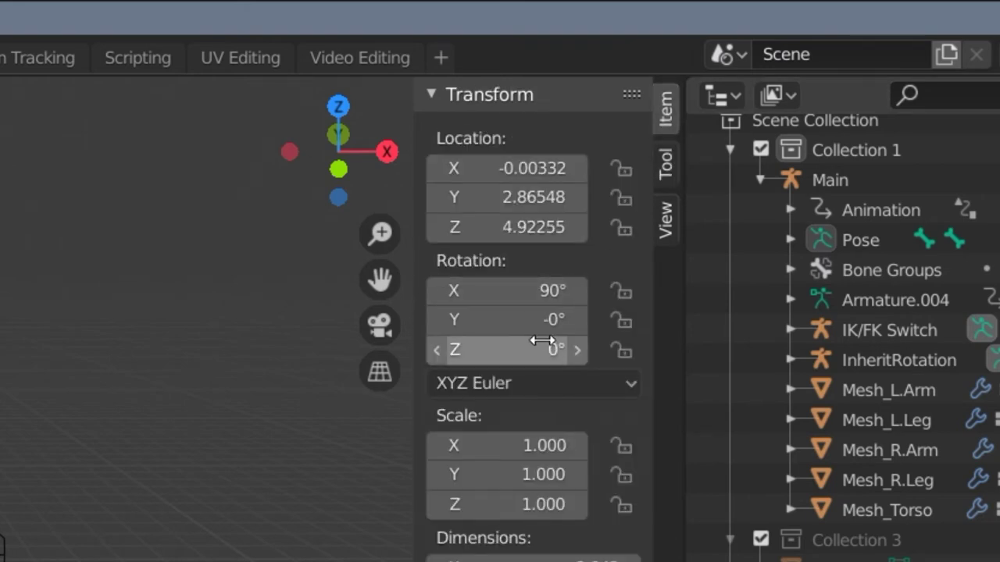
{"action": "left_click", "coordinate": [547, 320]}
{"action": "left_click", "coordinate": [507, 345]}
{"action": "left_click", "coordinate": [495, 343]}
{"action": "type", "text": "18"}
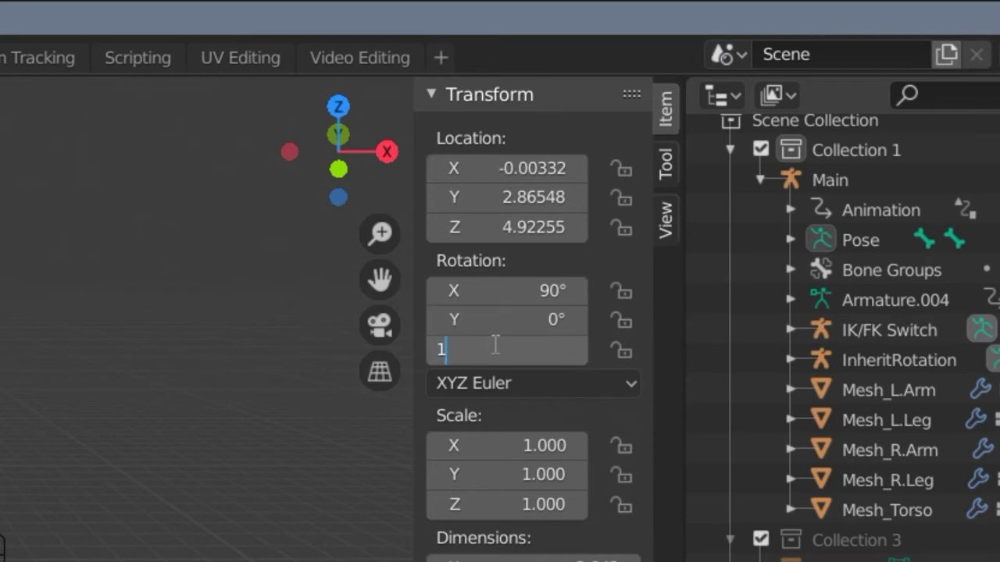
{"action": "type", "text": "0"}
{"action": "key", "text": "Return"}
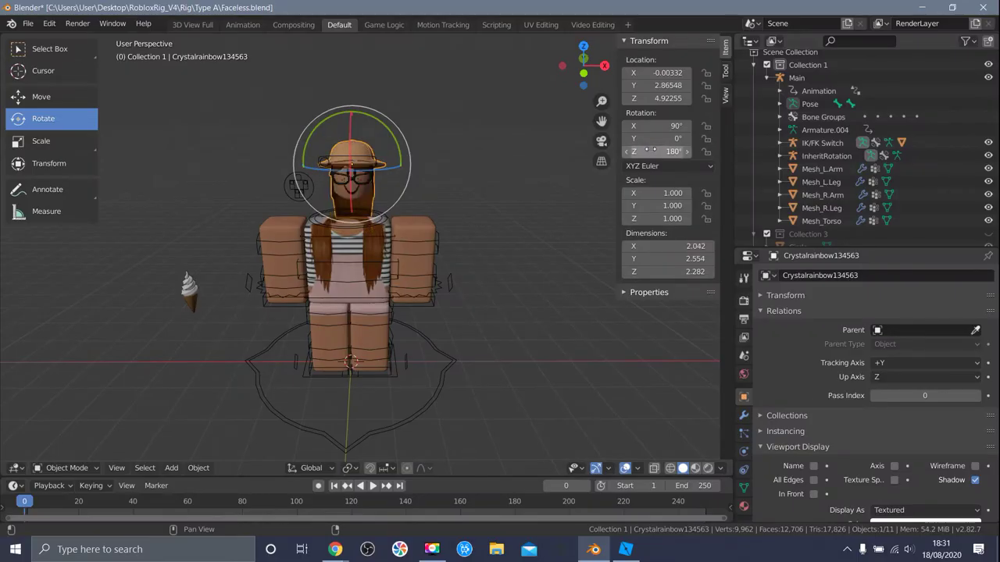
Move the joined head along the Y axis to about -0.21 so it sits on the rig's neck.
{"action": "left_click", "coordinate": [41, 96]}
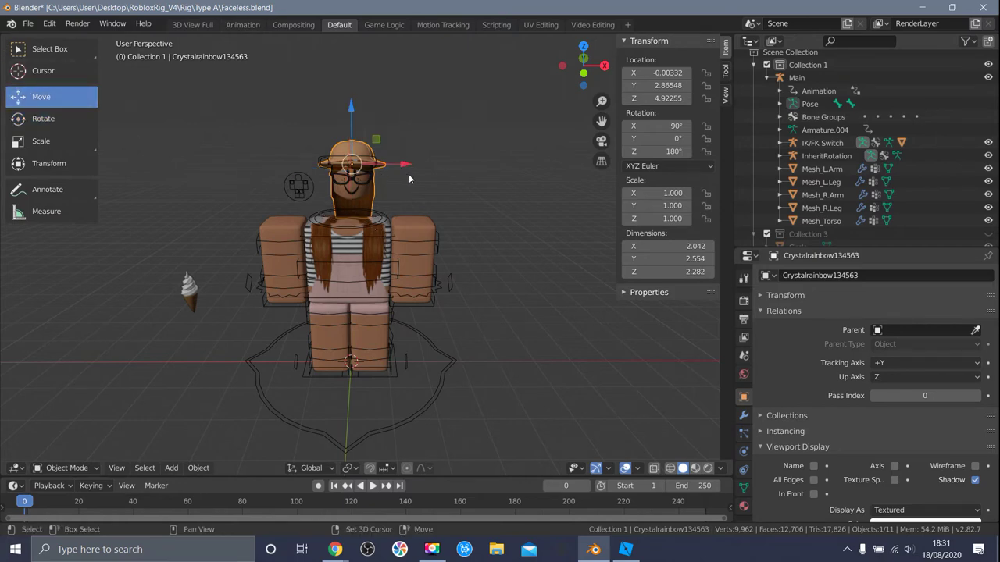
{"action": "key", "text": "shift+grave"}
{"action": "key", "text": "w"}
{"action": "key", "text": "a"}
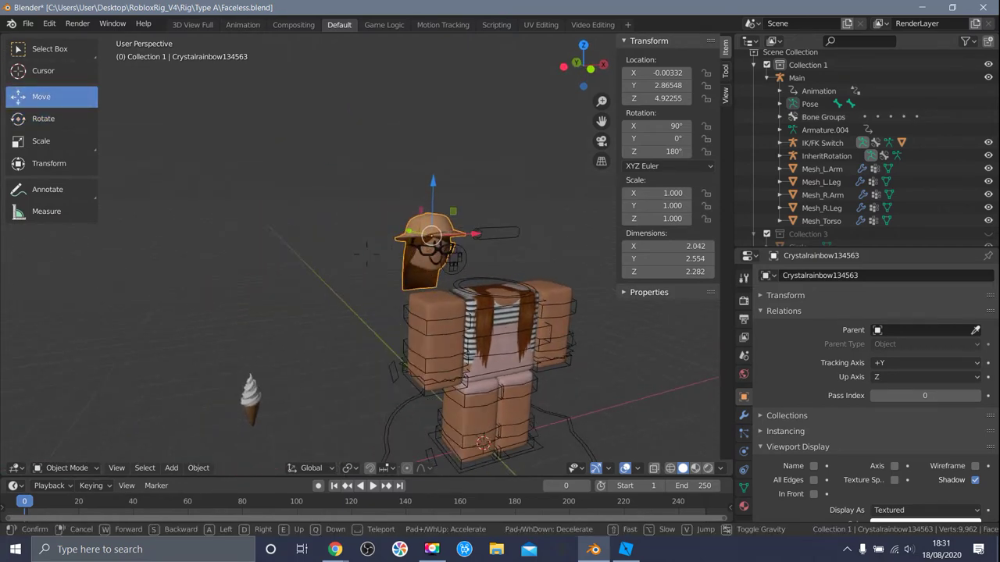
{"action": "key", "text": "s"}
{"action": "key", "text": "Return"}
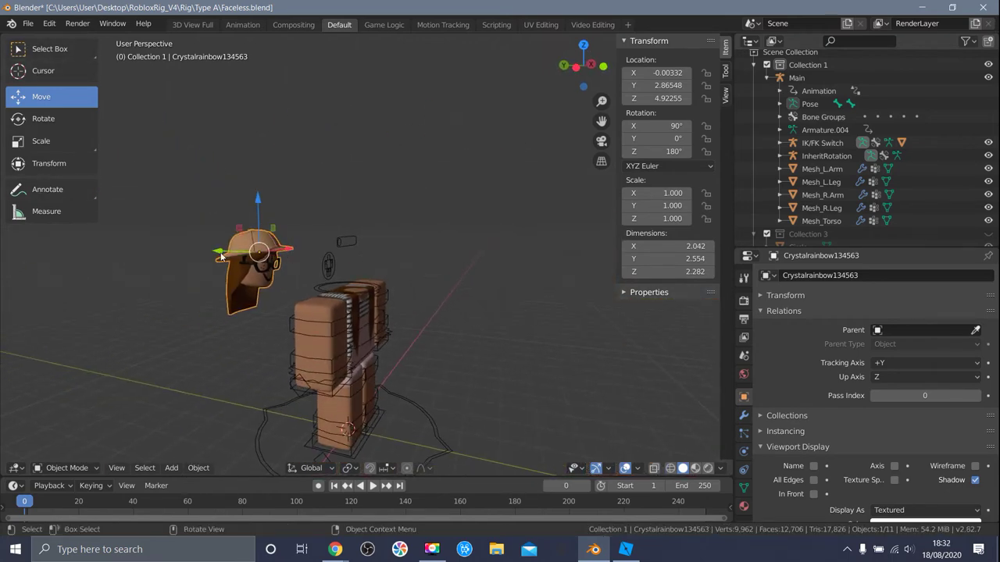
{"action": "left_click_drag", "start_coordinate": [221, 252], "coordinate": [282, 267]}
{"action": "middle_click_drag", "start_coordinate": [281, 267], "coordinate": [445, 241]}
{"action": "key", "text": "shift+grave"}
{"action": "key", "text": "s"}
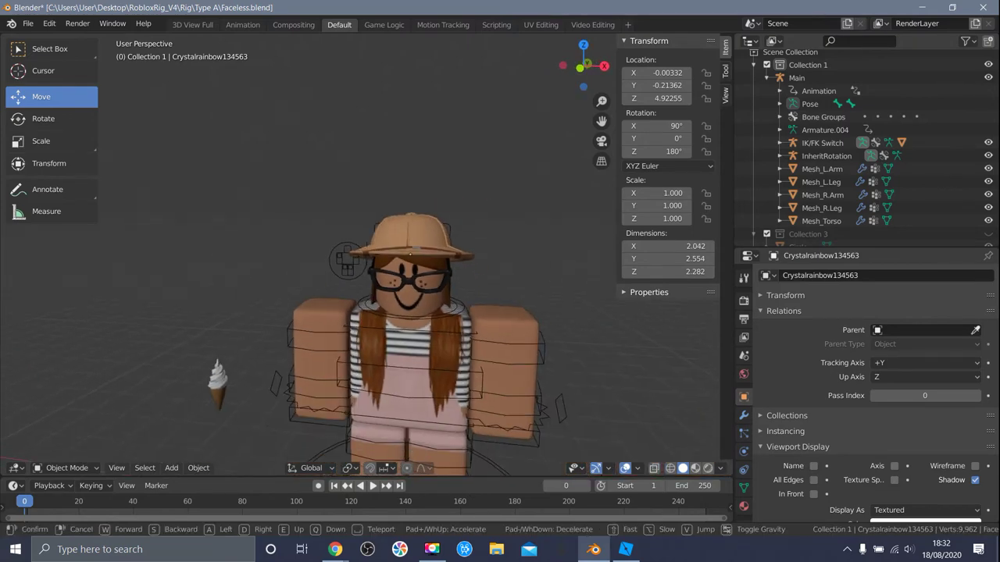
{"action": "left_click", "coordinate": [366, 262]}
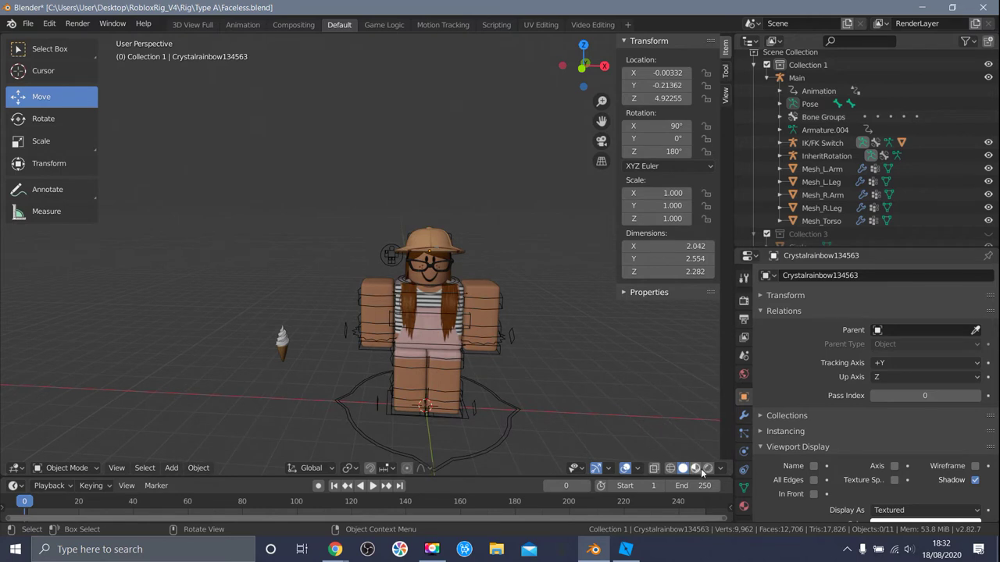
Preview the character in Material Preview shading and return to Solid shading.
{"action": "left_click", "coordinate": [695, 469]}
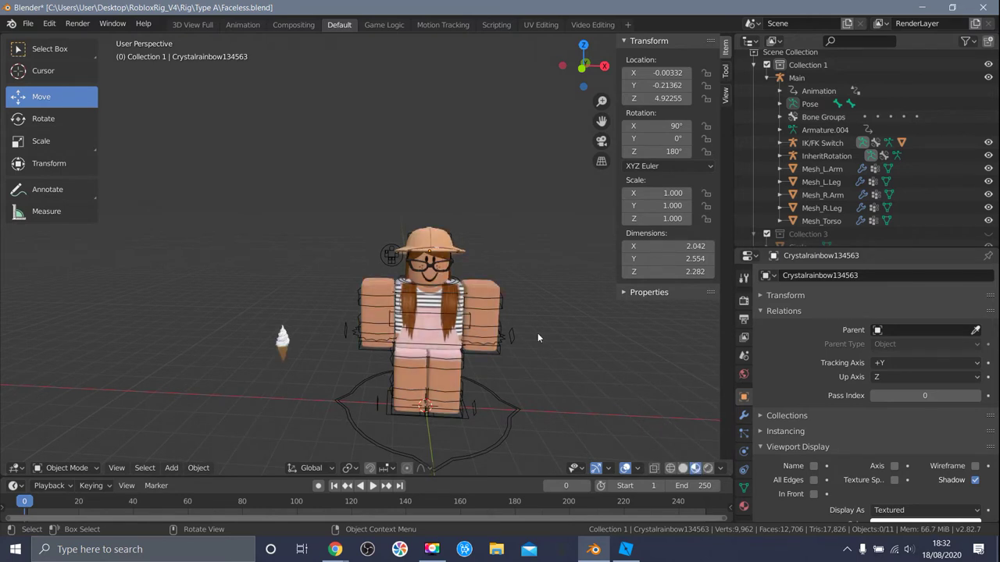
{"action": "scroll", "coordinate": [546, 348], "scroll_direction": "up", "scroll_amount": 3}
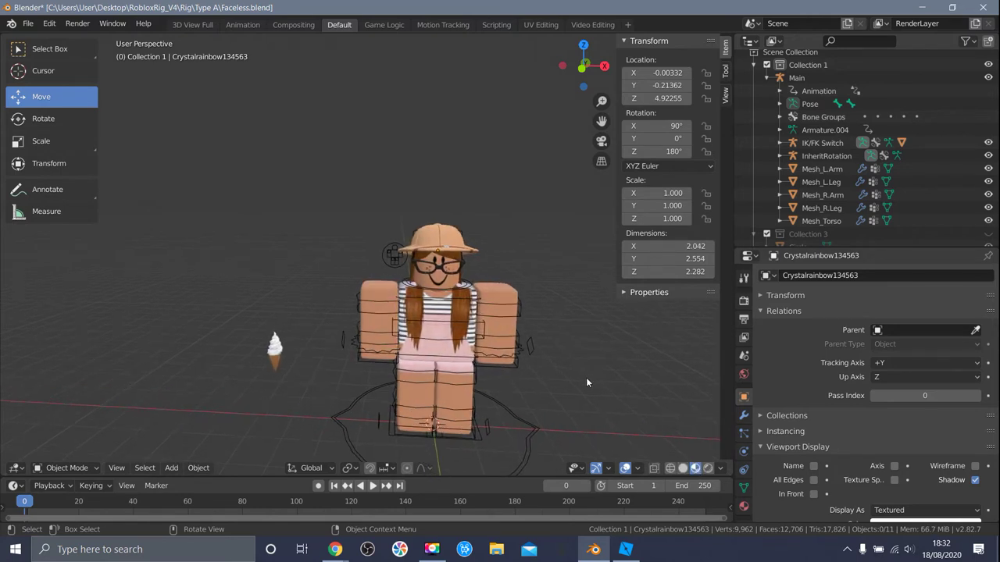
{"action": "left_click", "coordinate": [682, 469]}
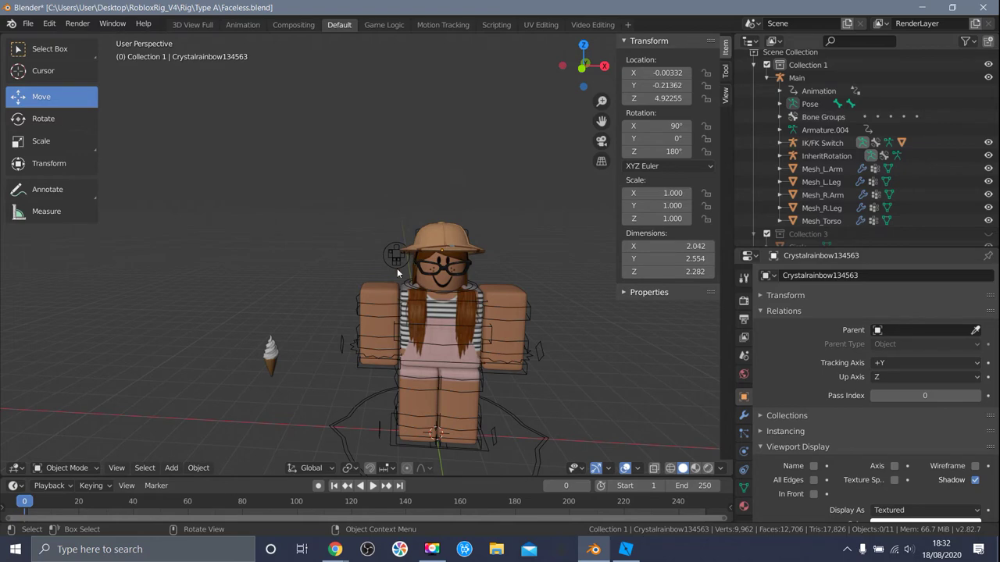
Select the ice cream and enlarge it freehand to a scale of about 1.15 on X and 1.18 on Y.
{"action": "left_click", "coordinate": [271, 356]}
{"action": "scroll", "coordinate": [297, 353], "scroll_direction": "up", "scroll_amount": 1}
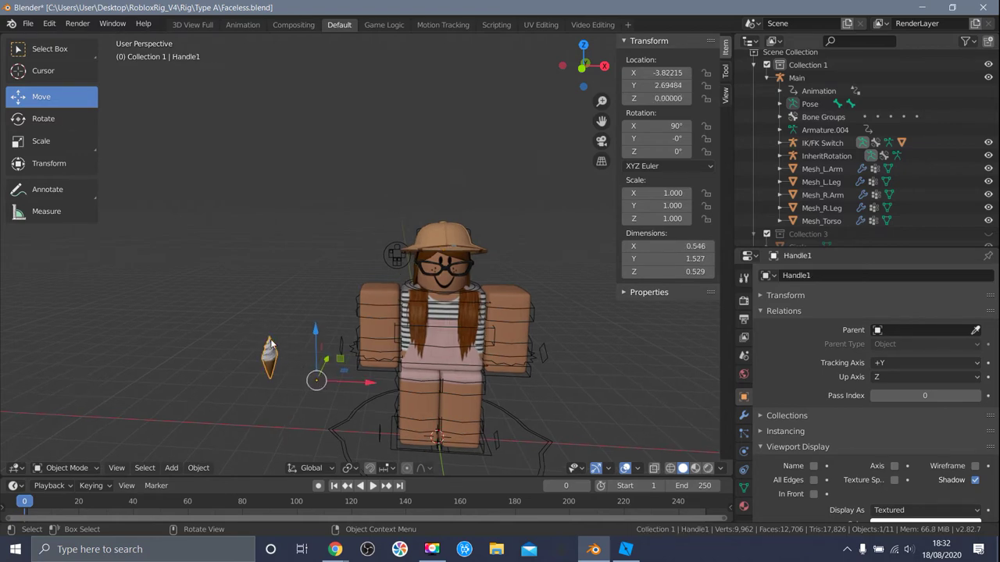
{"action": "middle_click_drag", "start_coordinate": [132, 134], "coordinate": [78, 141]}
{"action": "left_click", "coordinate": [39, 141]}
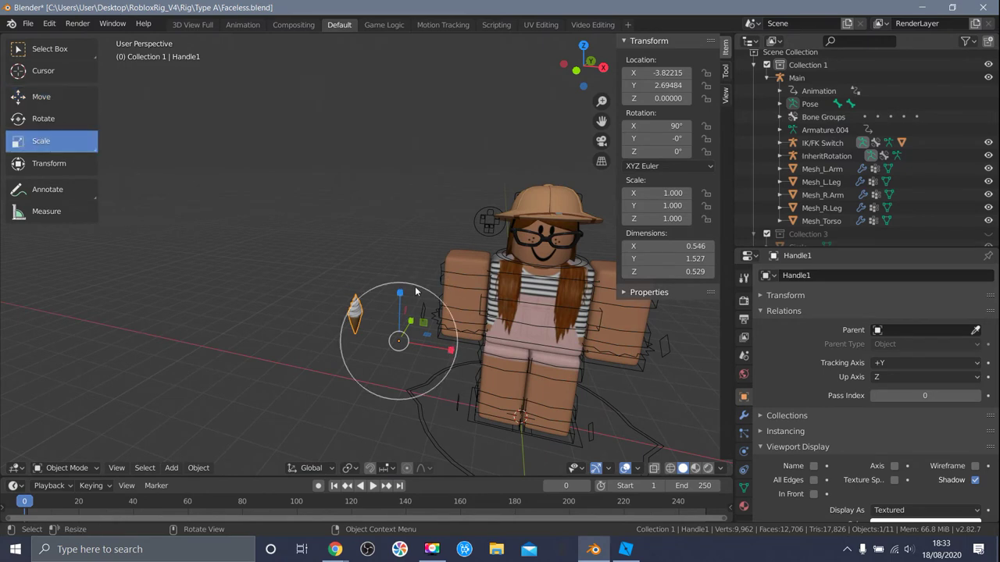
{"action": "left_click_drag", "start_coordinate": [400, 294], "coordinate": [401, 279]}
{"action": "left_click_drag", "start_coordinate": [450, 349], "coordinate": [462, 349]}
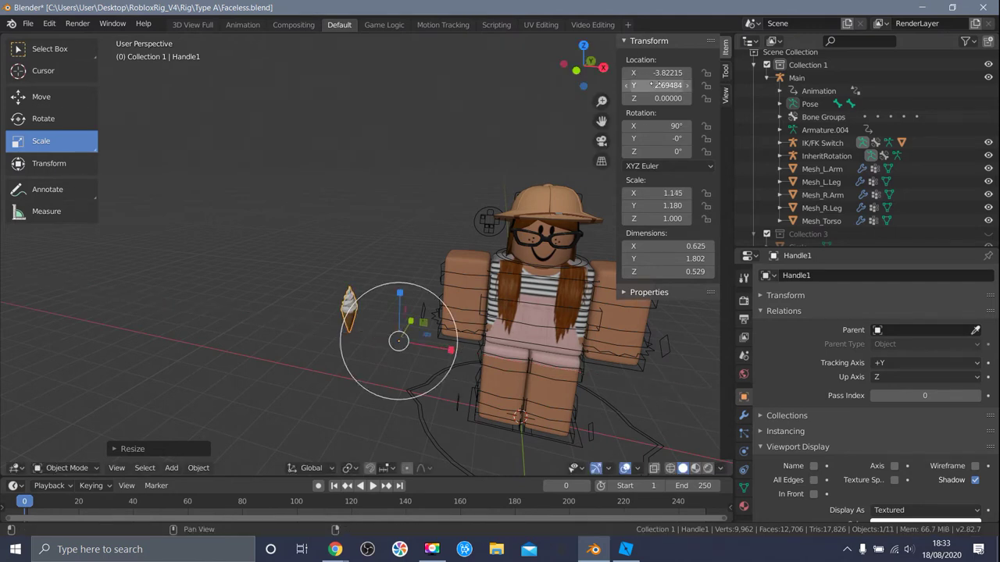
Set the ice cream's scale to 1.2 on the X, Y and Z axes.
{"action": "left_click", "coordinate": [670, 193]}
{"action": "type", "text": "1"}
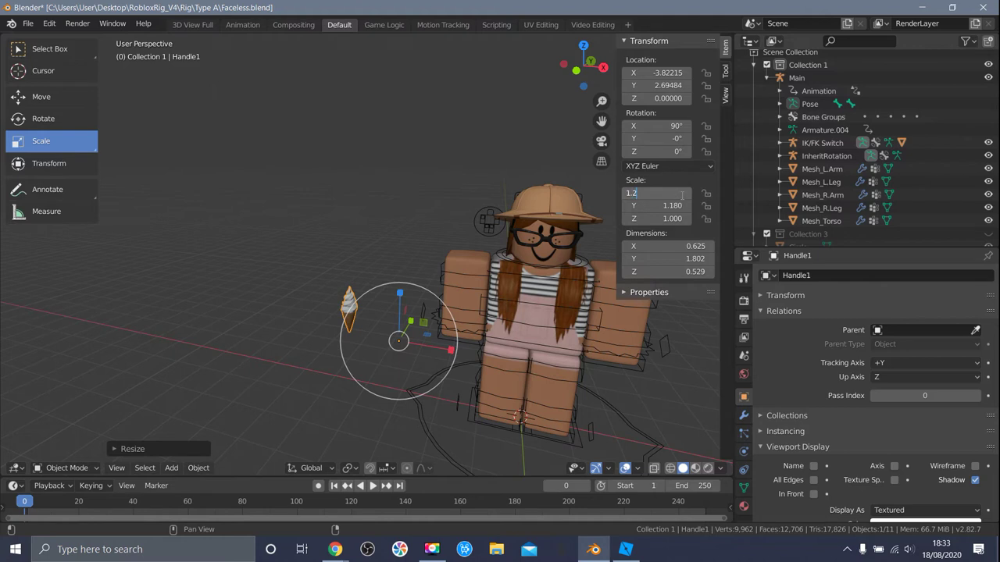
{"action": "type", "text": ".2"}
{"action": "key", "text": "Return"}
{"action": "left_click", "coordinate": [661, 205]}
{"action": "type", "text": "1.2"}
{"action": "key", "text": "Return"}
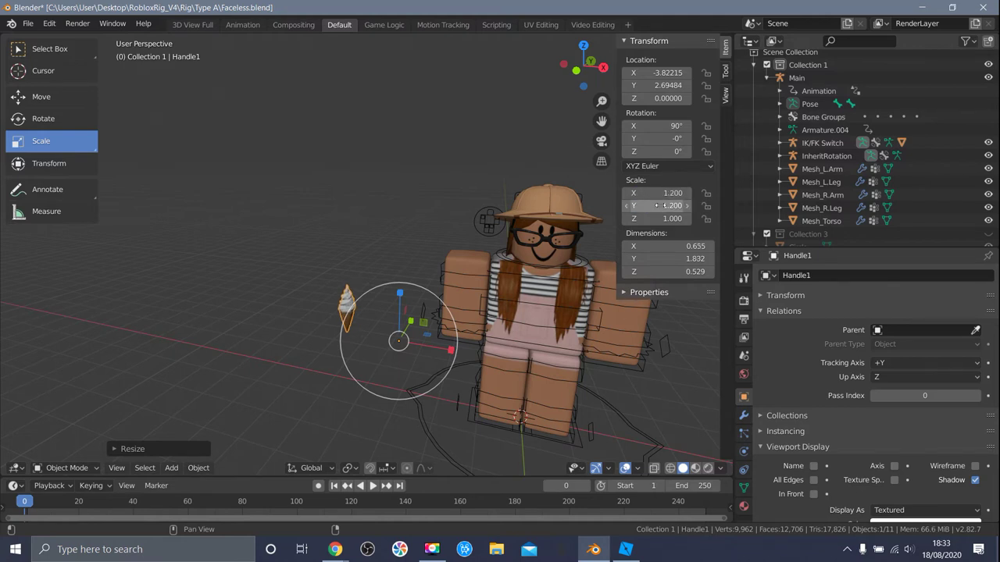
{"action": "left_click", "coordinate": [659, 219]}
{"action": "type", "text": "1.01"}
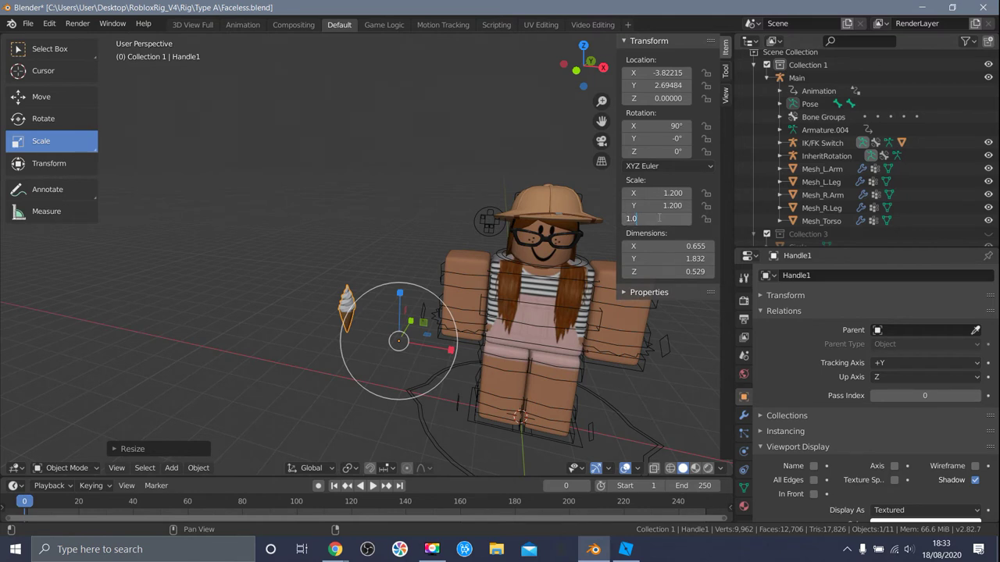
{"action": "key", "text": "Return"}
{"action": "left_click", "coordinate": [659, 219]}
{"action": "type", "text": "1"}
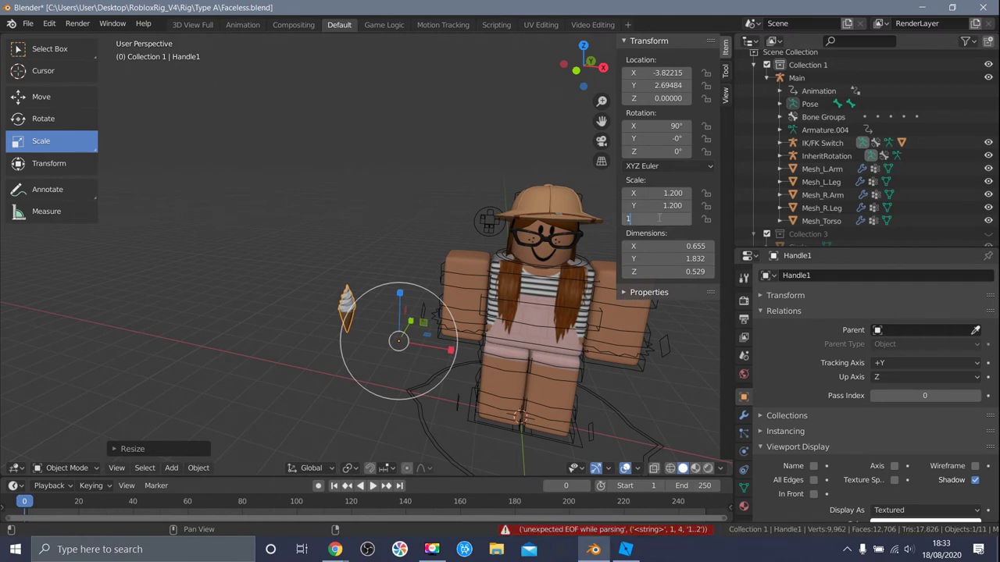
{"action": "key", "text": "Return"}
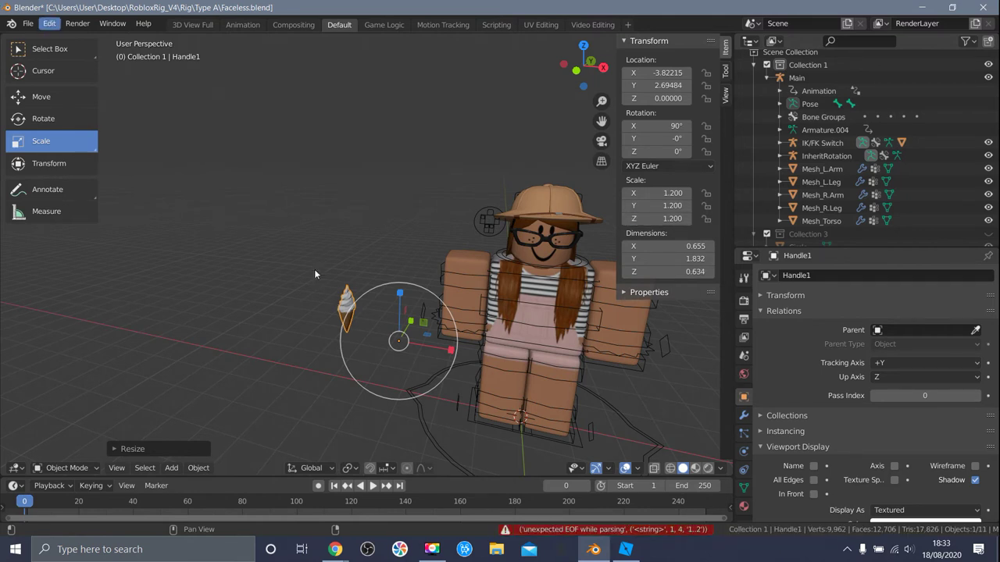
Add a plane mesh to the scene at the rig's feet.
{"action": "middle_click_drag", "start_coordinate": [320, 253], "coordinate": [371, 263]}
{"action": "middle_click_drag", "start_coordinate": [341, 223], "coordinate": [430, 332]}
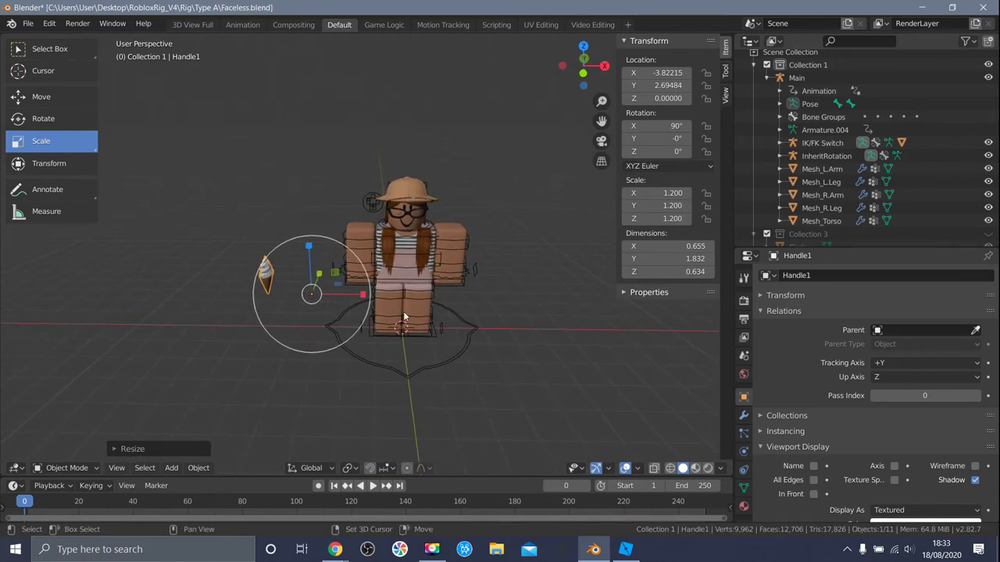
{"action": "scroll", "coordinate": [373, 290], "scroll_direction": "up", "scroll_amount": 2}
{"action": "mouse_move", "coordinate": [372, 210]}
{"action": "middle_mouse_down", "text": "shift"}
{"action": "mouse_move", "coordinate": [378, 288]}
{"action": "mouse_move", "coordinate": [366, 259]}
{"action": "mouse_move", "coordinate": [339, 293]}
{"action": "middle_mouse_up", "text": "shift"}
{"action": "left_click", "coordinate": [171, 467]}
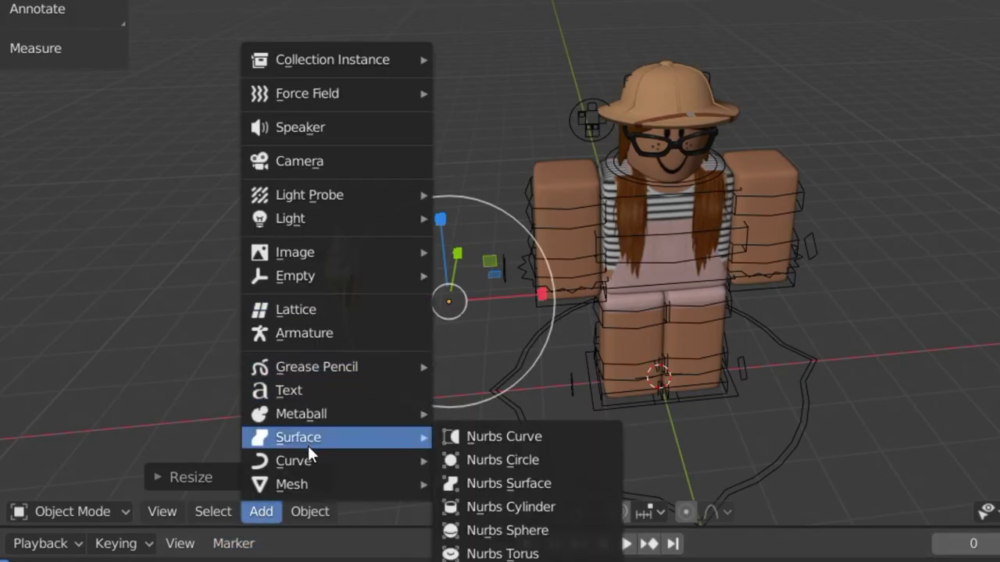
{"action": "mouse_move", "coordinate": [312, 480]}
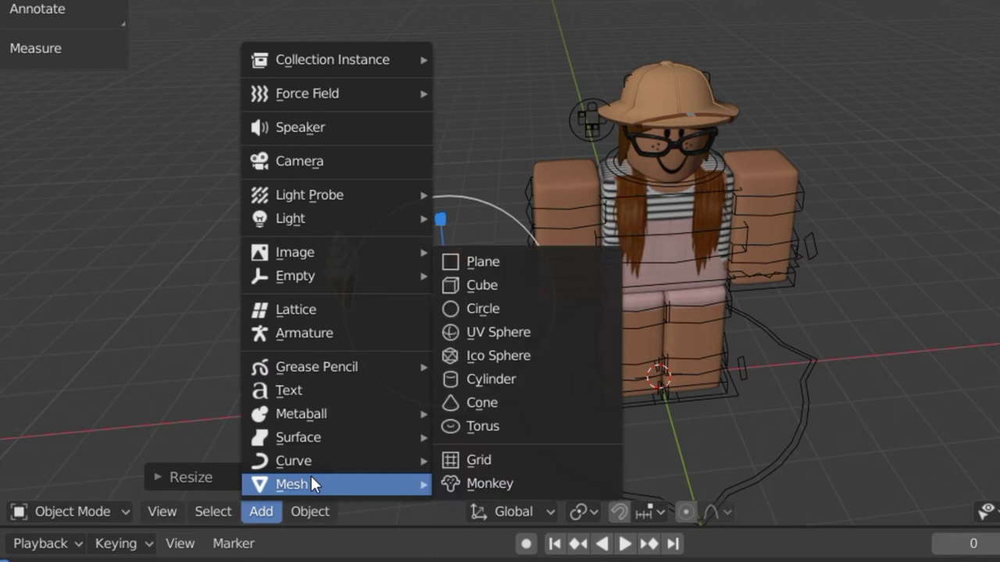
{"action": "left_click", "coordinate": [509, 265]}
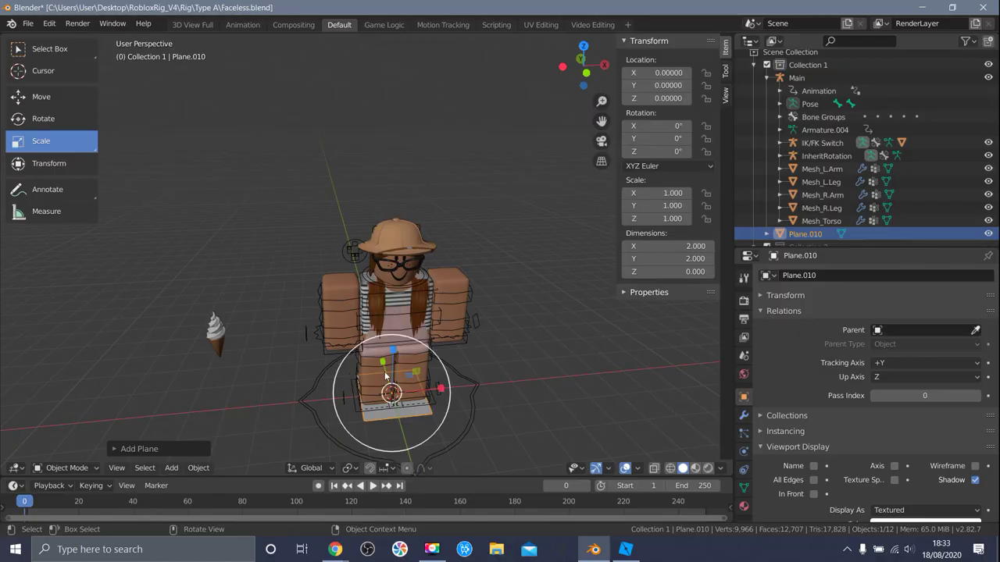
Move the new plane behind the rig along the Y axis to about 16.5.
{"action": "left_click", "coordinate": [40, 97]}
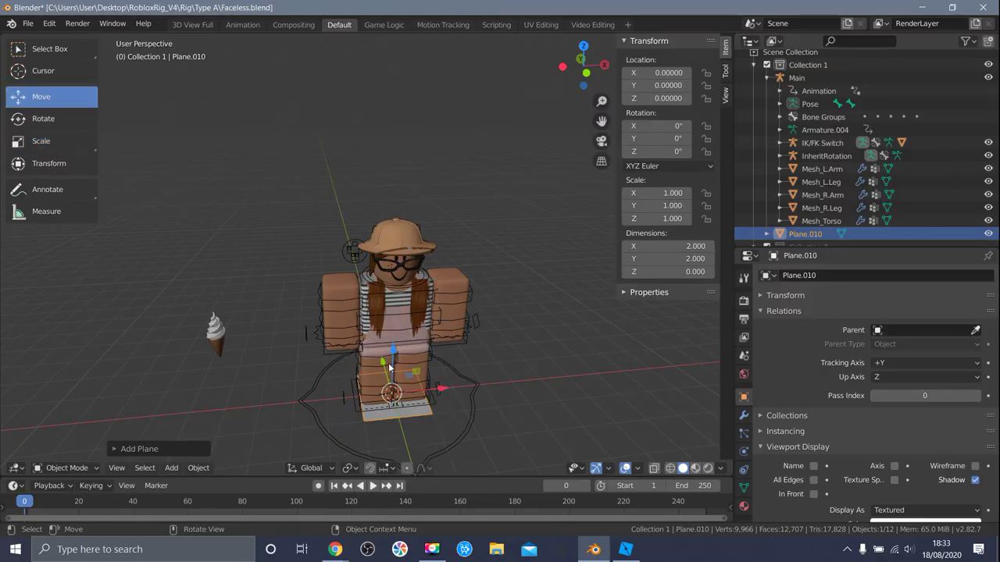
{"action": "left_click_drag", "start_coordinate": [384, 367], "coordinate": [341, 257]}
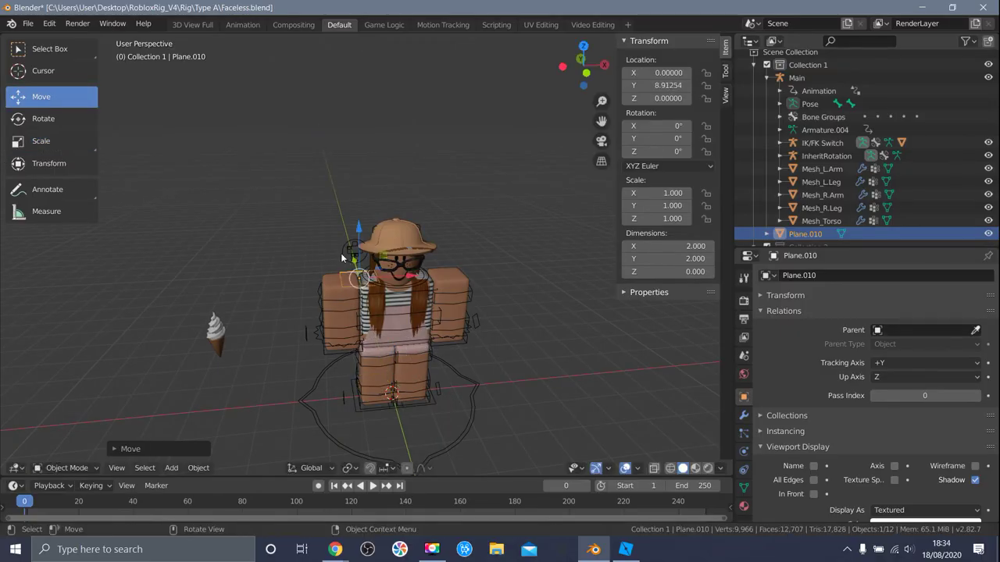
{"action": "middle_click_drag", "start_coordinate": [353, 264], "coordinate": [316, 266]}
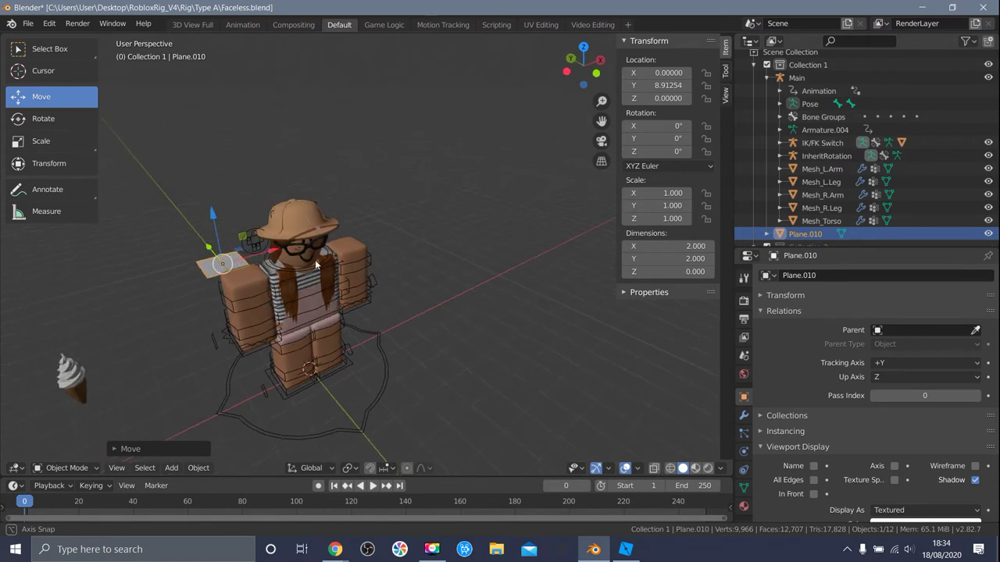
{"action": "left_click_drag", "start_coordinate": [209, 248], "coordinate": [173, 205]}
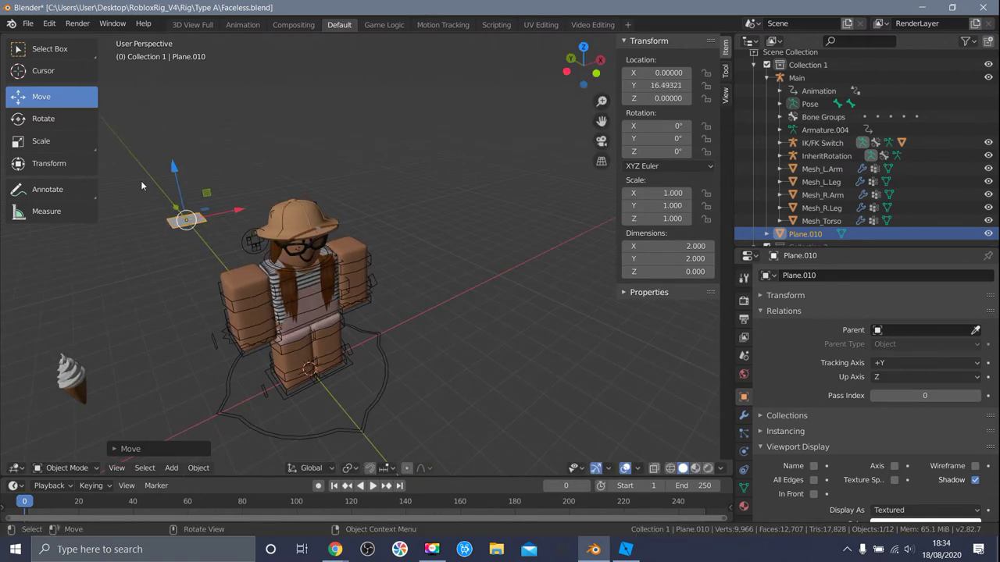
Tilt the plane about the X axis to about 67.7°.
{"action": "middle_click_drag", "start_coordinate": [141, 185], "coordinate": [102, 161]}
{"action": "left_click", "coordinate": [43, 119]}
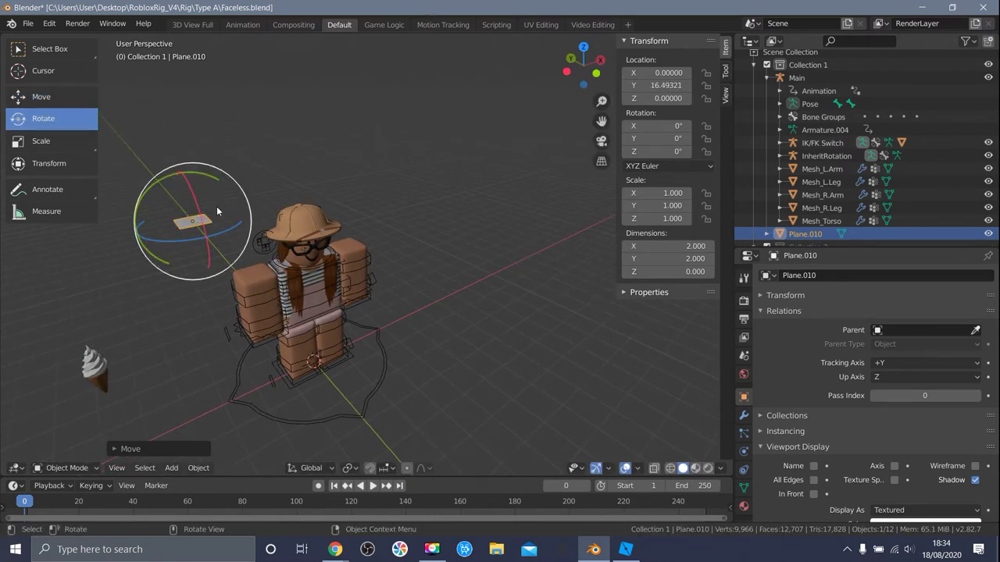
{"action": "left_click_drag", "start_coordinate": [216, 206], "coordinate": [236, 234]}
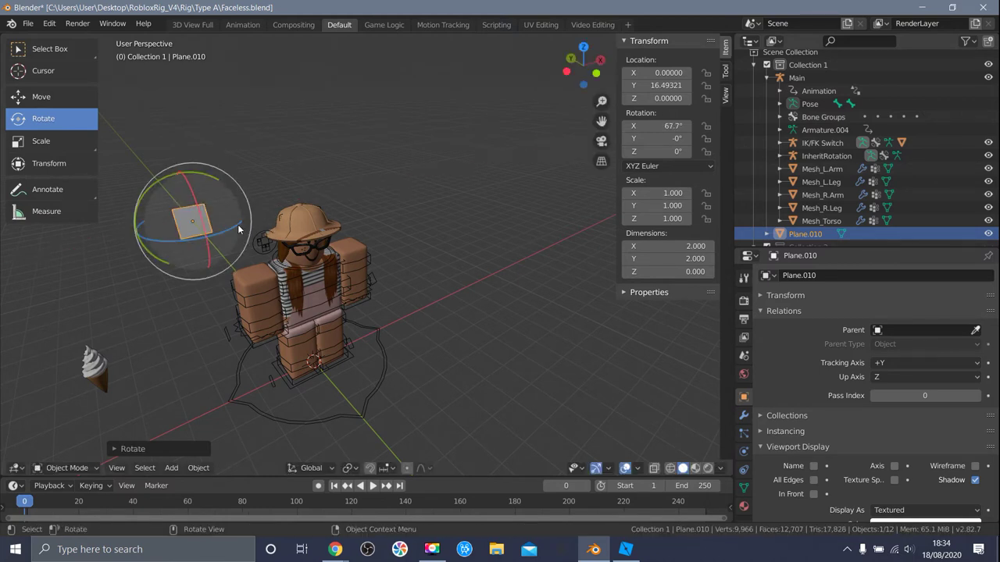
Scale the plane into a large backdrop, about 138.2 on X, 123.6 on Y and 50.8 on Z.
{"action": "scroll", "coordinate": [234, 201], "scroll_direction": "down", "scroll_amount": 4}
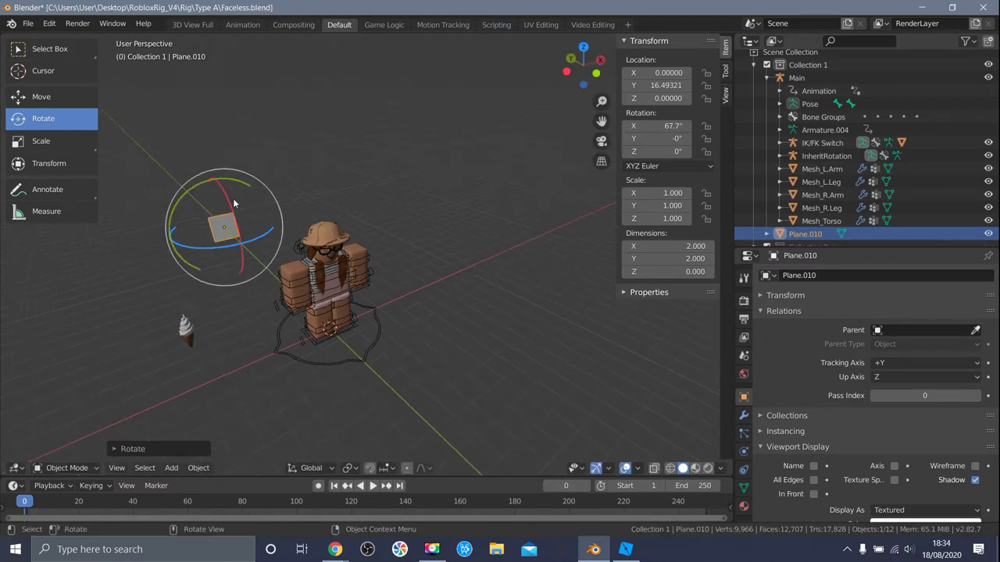
{"action": "left_click", "coordinate": [82, 142]}
{"action": "left_click_drag", "start_coordinate": [329, 227], "coordinate": [302, 138]}
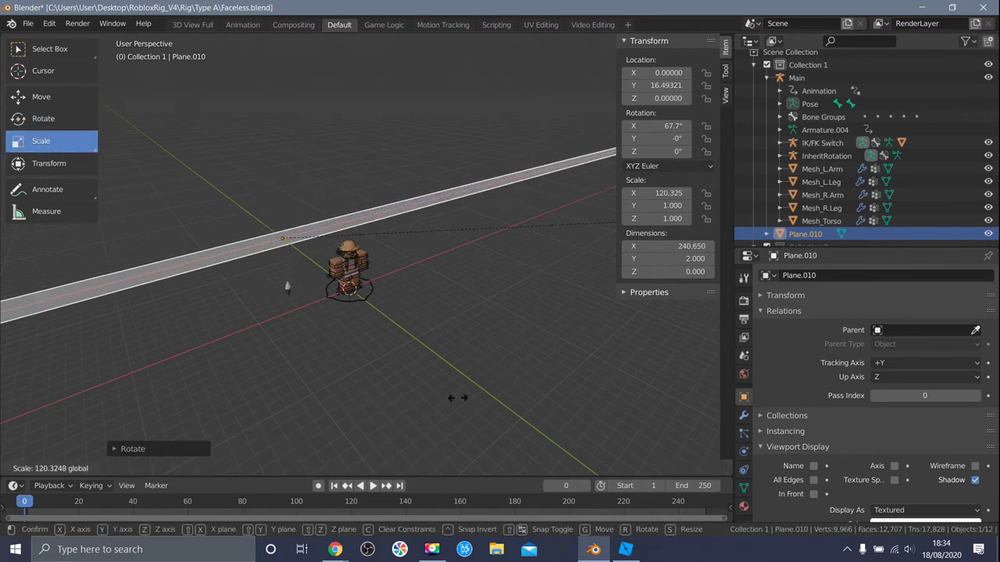
{"action": "left_click_drag", "start_coordinate": [457, 397], "coordinate": [339, 448]}
{"action": "left_click_drag", "start_coordinate": [276, 190], "coordinate": [614, 148]}
{"action": "left_click_drag", "start_coordinate": [670, 418], "coordinate": [793, 480]}
Examine the character against the backdrop plane from the front and activate the Select Box tool.
{"action": "middle_click_drag", "start_coordinate": [659, 360], "coordinate": [611, 343]}
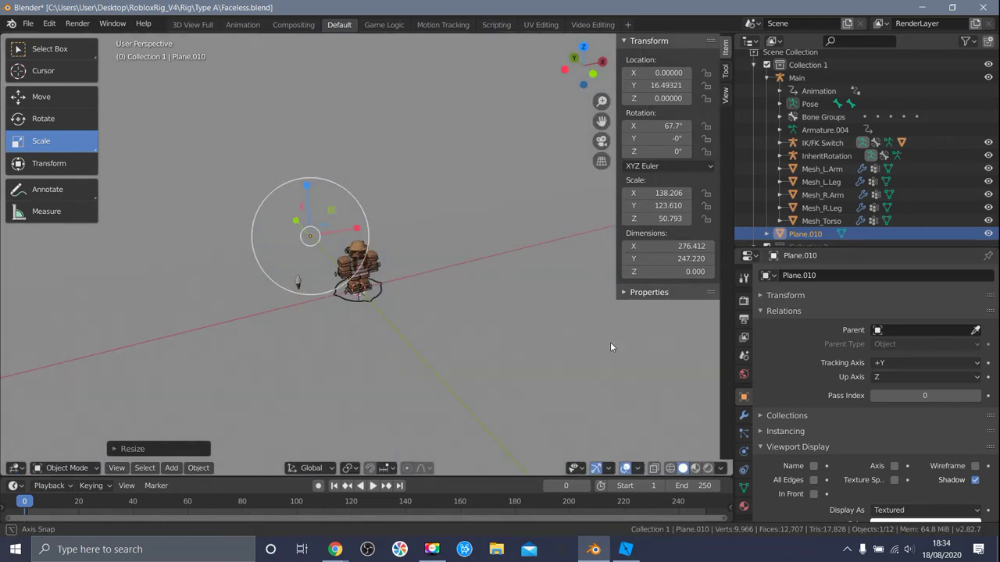
{"action": "key", "text": "KP_1"}
{"action": "scroll", "coordinate": [570, 340], "scroll_direction": "up", "scroll_amount": 3}
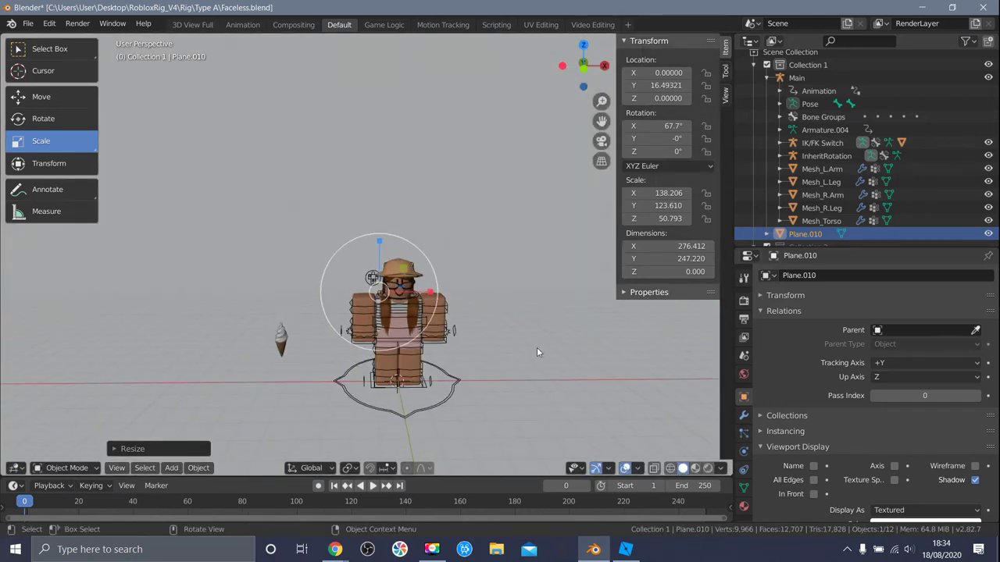
{"action": "scroll", "coordinate": [537, 349], "scroll_direction": "up", "scroll_amount": 2}
{"action": "scroll", "coordinate": [538, 336], "scroll_direction": "down", "scroll_amount": 2}
{"action": "mouse_move", "coordinate": [537, 315]}
{"action": "middle_mouse_down"}
{"action": "mouse_move", "coordinate": [535, 292]}
{"action": "mouse_move", "coordinate": [539, 310]}
{"action": "middle_mouse_up"}
{"action": "key", "text": "w"}
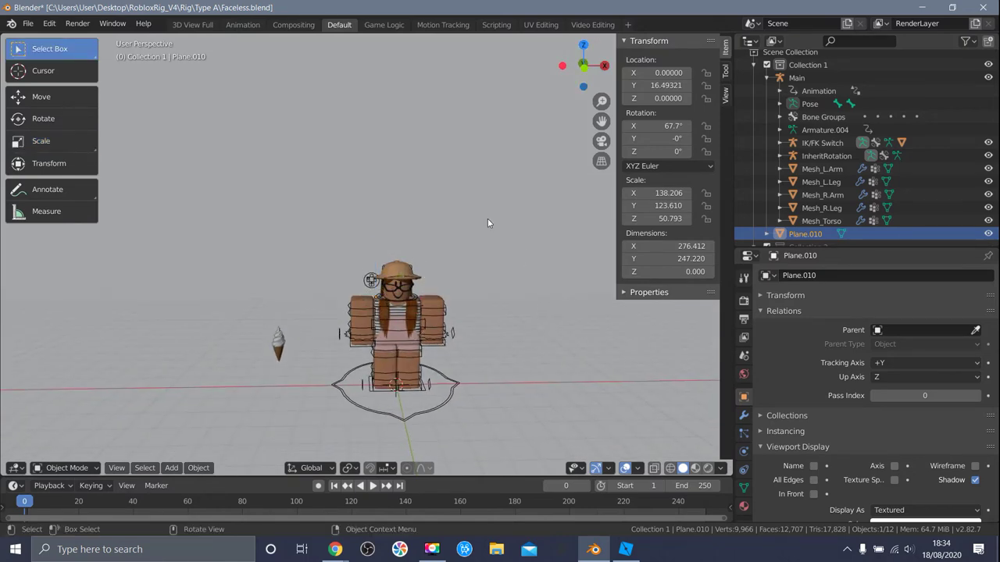
Examine the character and the ice cream from several distances with walk navigation and bring up the World properties.
{"action": "middle_click_drag", "start_coordinate": [487, 222], "coordinate": [482, 244]}
{"action": "key", "text": "shift+grave"}
{"action": "key", "text": "w"}
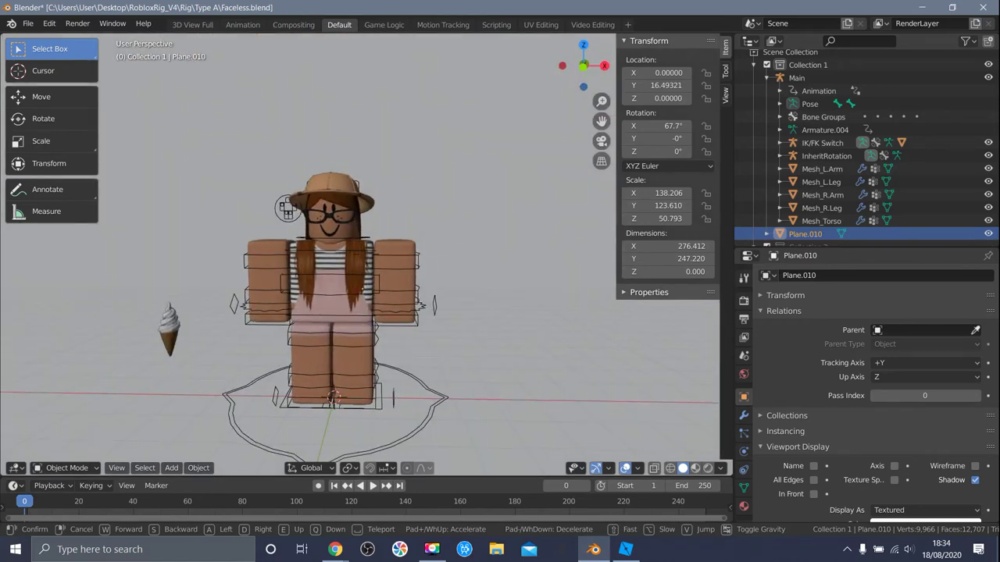
{"action": "left_click", "coordinate": [422, 259]}
{"action": "left_click", "coordinate": [744, 355]}
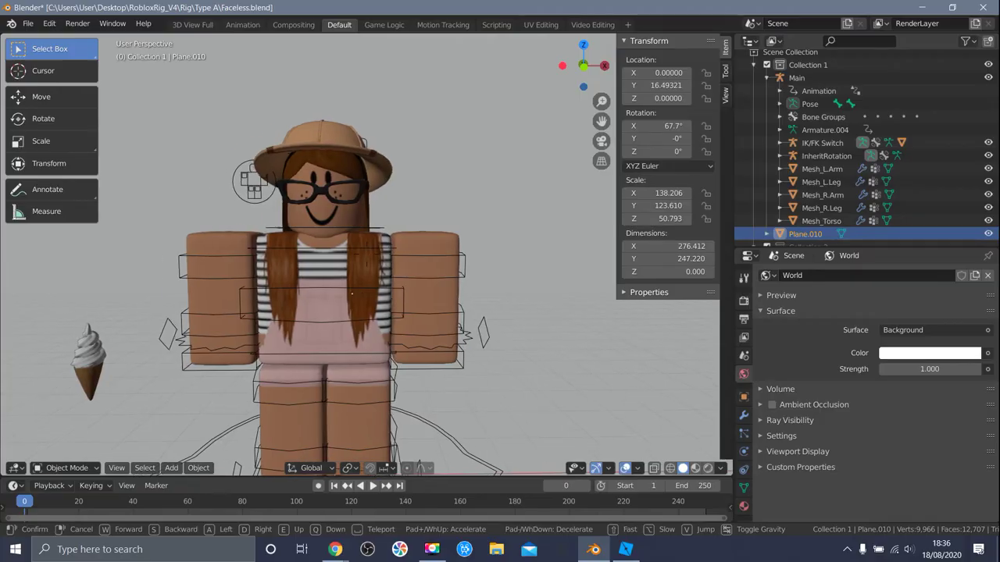
{"action": "key", "text": "s"}
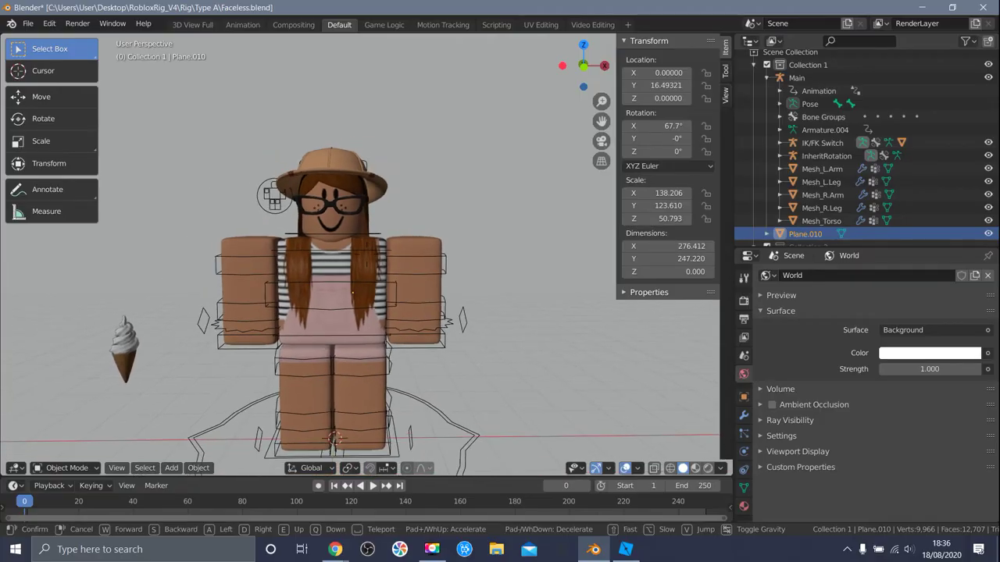
{"action": "key", "text": "w"}
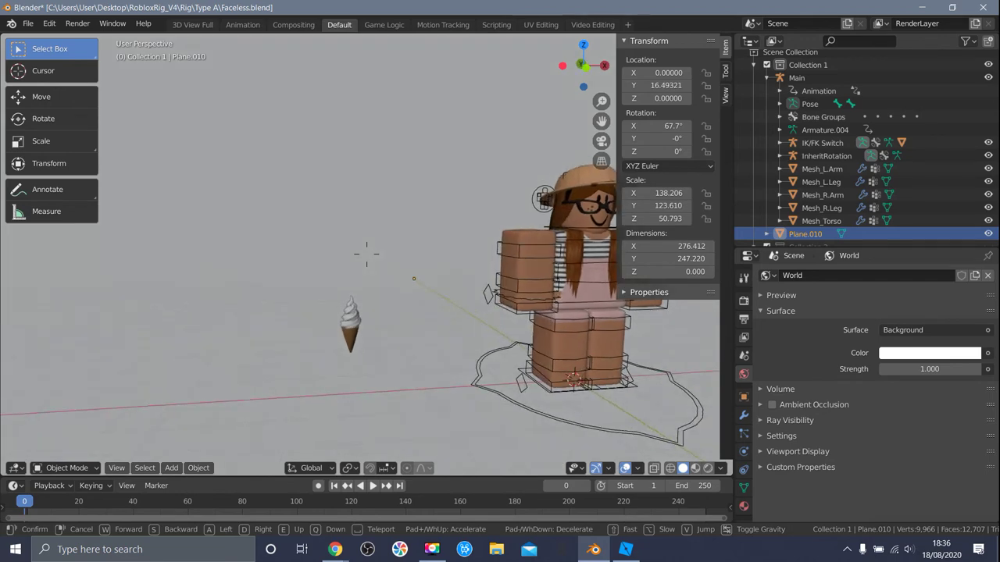
{"action": "key", "text": "w"}
{"action": "key", "text": "s"}
{"action": "key", "text": "w"}
{"action": "key", "text": "d"}
{"action": "key", "text": "a"}
{"action": "key", "text": "d"}
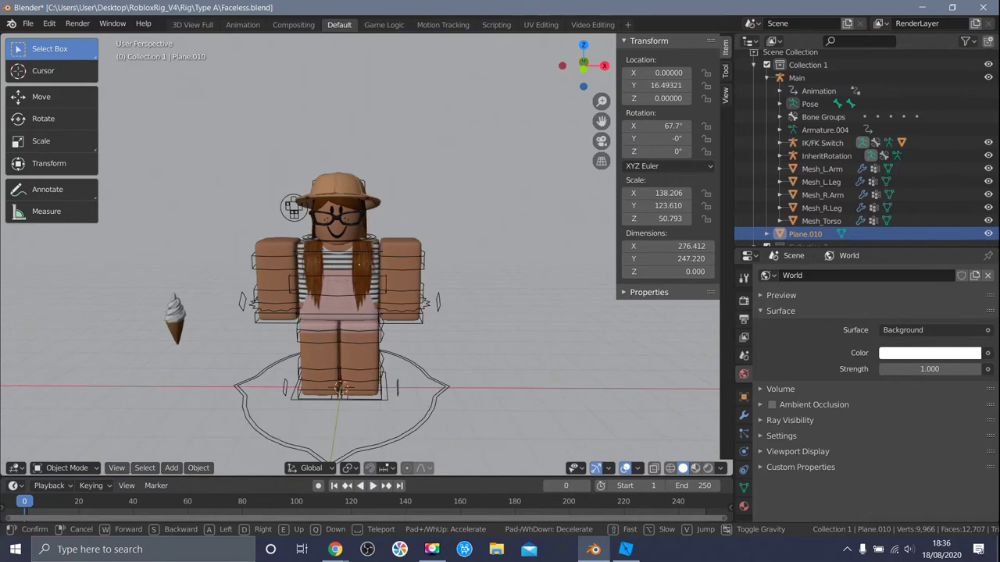
{"action": "key", "text": "s"}
{"action": "key", "text": "w"}
{"action": "key", "text": "s"}
{"action": "key", "text": "w"}
{"action": "left_click", "coordinate": [337, 258]}
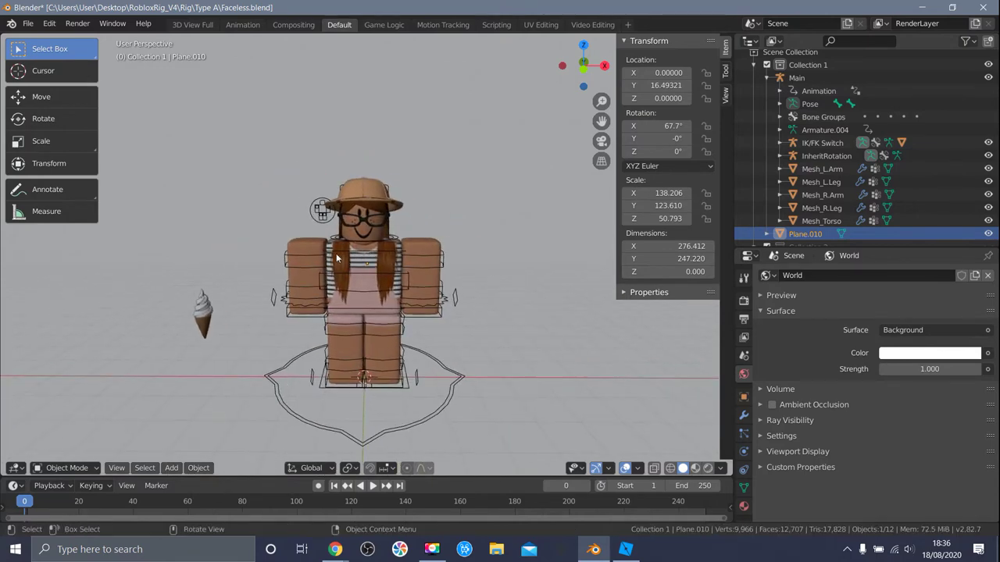
Move the ice cream slightly closer to the character along the X axis, to about -3.57.
{"action": "left_click", "coordinate": [208, 324]}
{"action": "left_click", "coordinate": [32, 97]}
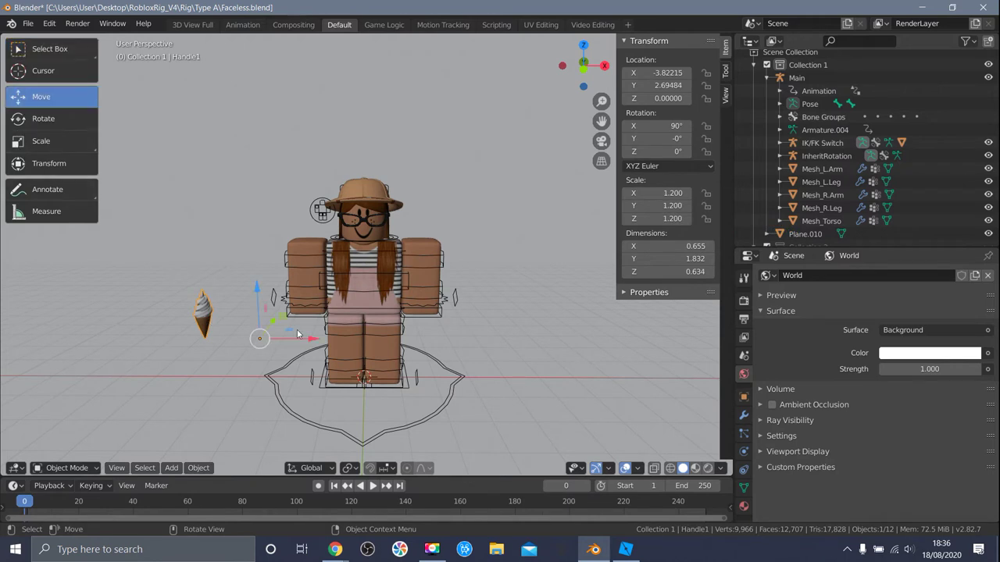
{"action": "mouse_move", "coordinate": [303, 341]}
{"action": "left_mouse_down"}
{"action": "mouse_move", "coordinate": [387, 340]}
{"action": "mouse_move", "coordinate": [309, 341]}
{"action": "left_mouse_up"}
{"action": "scroll", "coordinate": [262, 250], "scroll_direction": "up", "scroll_amount": 3}
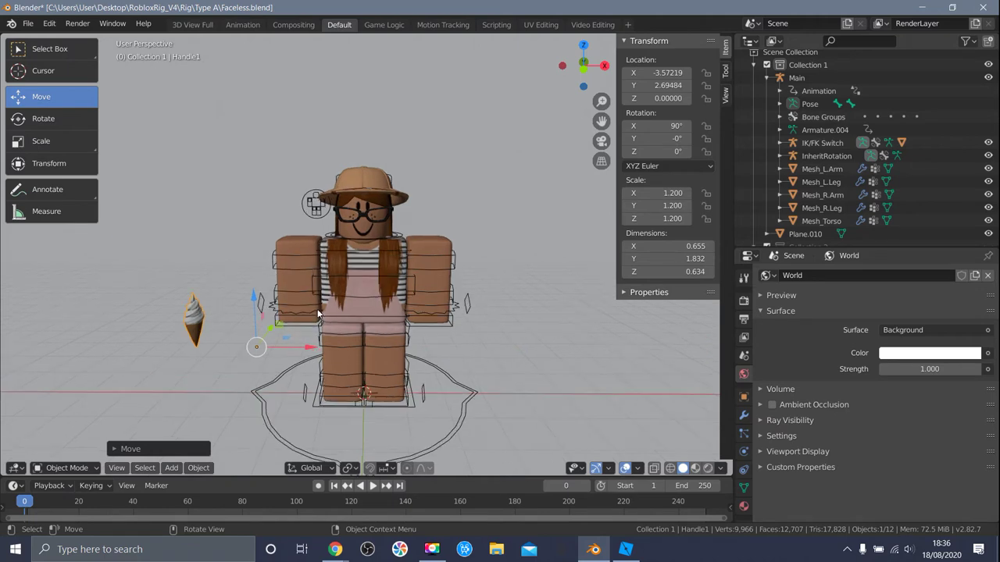
Put the rig into Pose Mode and bend its left arm about the X axis, with the lower arm at about W 0.527, X 0.850.
{"action": "left_click", "coordinate": [251, 281]}
{"action": "left_click", "coordinate": [253, 281]}
{"action": "key", "text": "ctrl+Tab"}
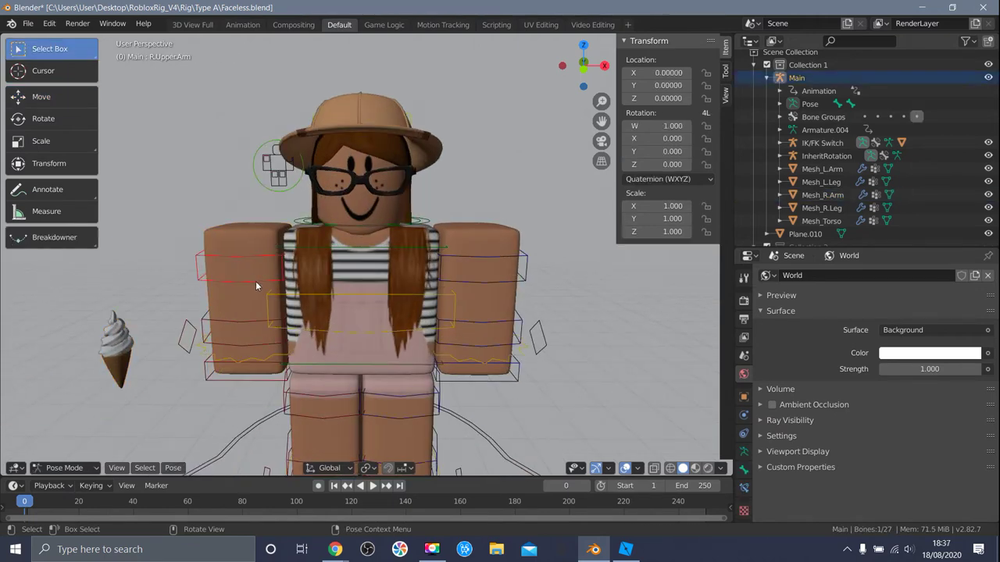
{"action": "left_click", "coordinate": [43, 118]}
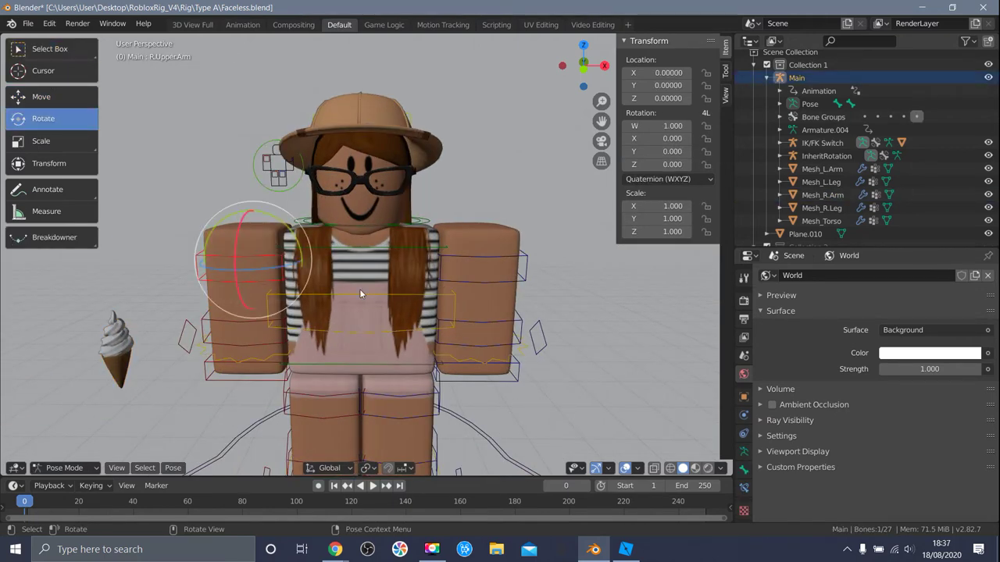
{"action": "left_click", "coordinate": [463, 282]}
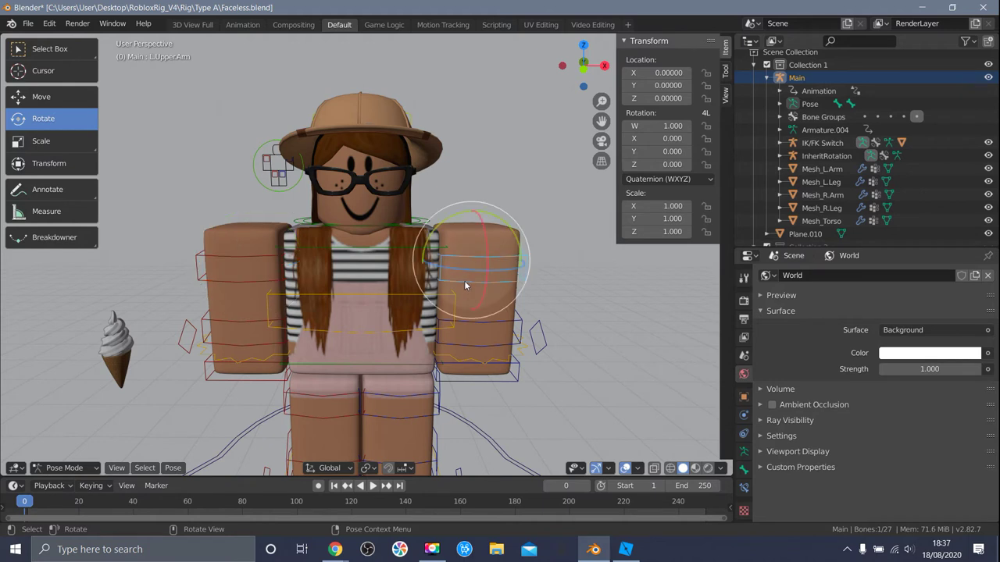
{"action": "left_click_drag", "start_coordinate": [486, 281], "coordinate": [546, 321]}
{"action": "left_click", "coordinate": [522, 332]}
Try a free trackball rotation of the left lower arm and undo it.
{"action": "middle_click_drag", "start_coordinate": [552, 317], "coordinate": [599, 326]}
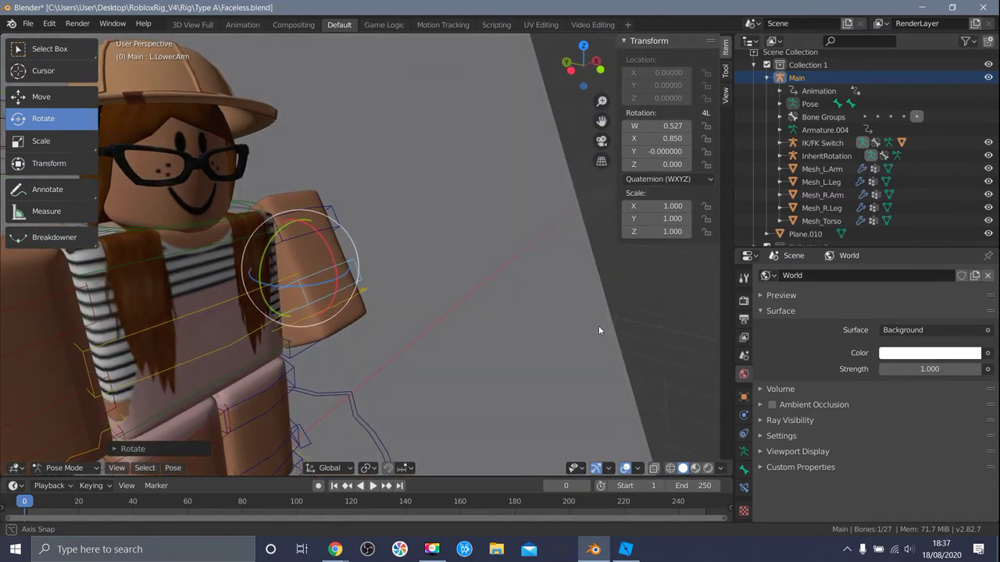
{"action": "left_click", "coordinate": [339, 291]}
{"action": "key", "text": "ctrl+z"}
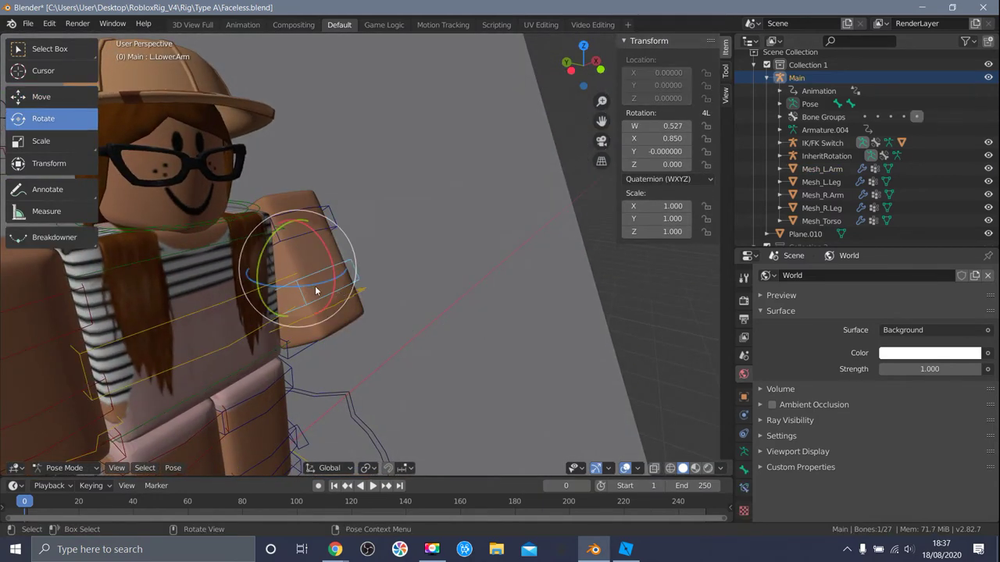
{"action": "left_click_drag", "start_coordinate": [333, 296], "coordinate": [334, 270]}
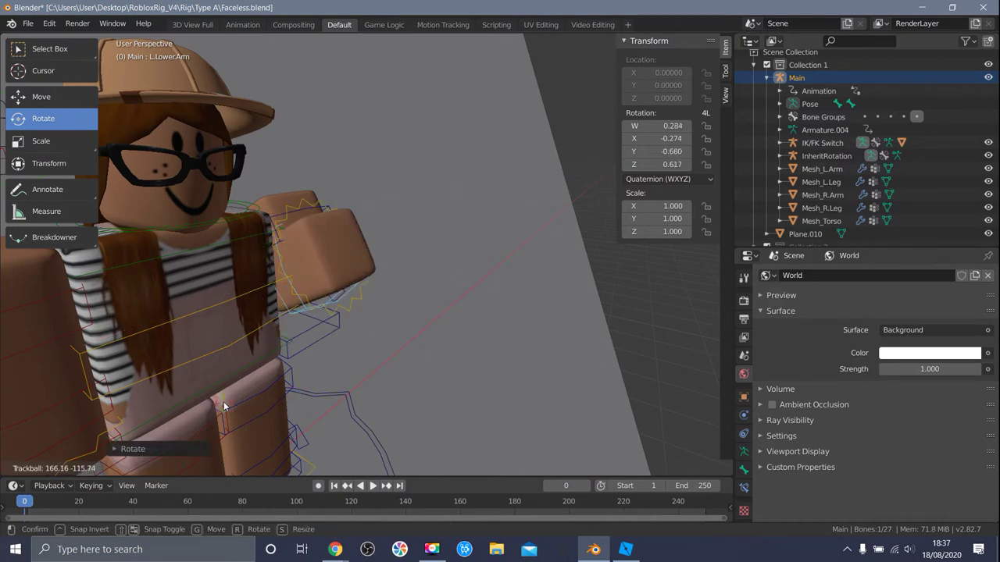
{"action": "left_click", "coordinate": [301, 264]}
{"action": "middle_click_drag", "start_coordinate": [301, 264], "coordinate": [348, 221]}
{"action": "scroll", "coordinate": [256, 245], "scroll_direction": "down", "scroll_amount": 3}
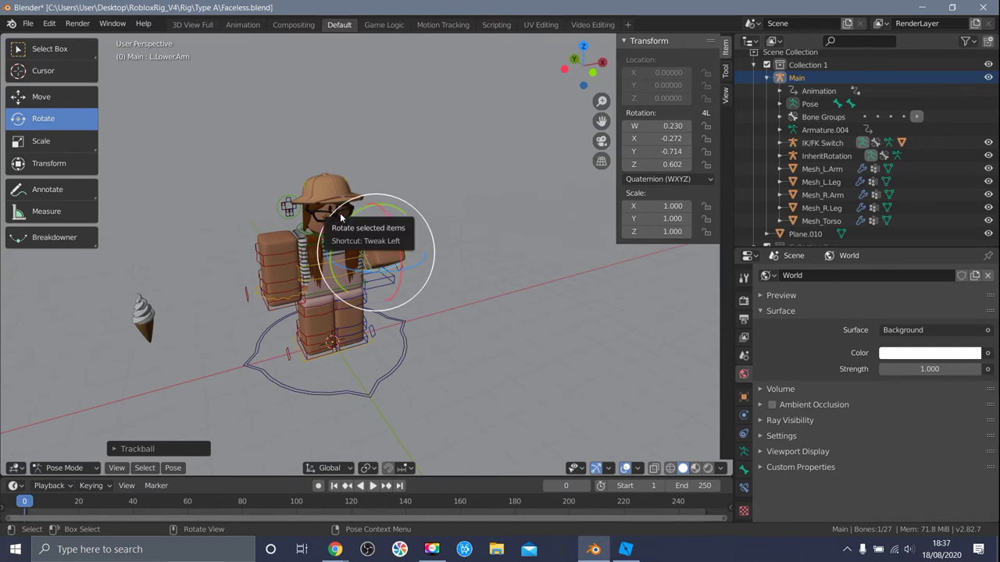
{"action": "key", "text": "ctrl+z"}
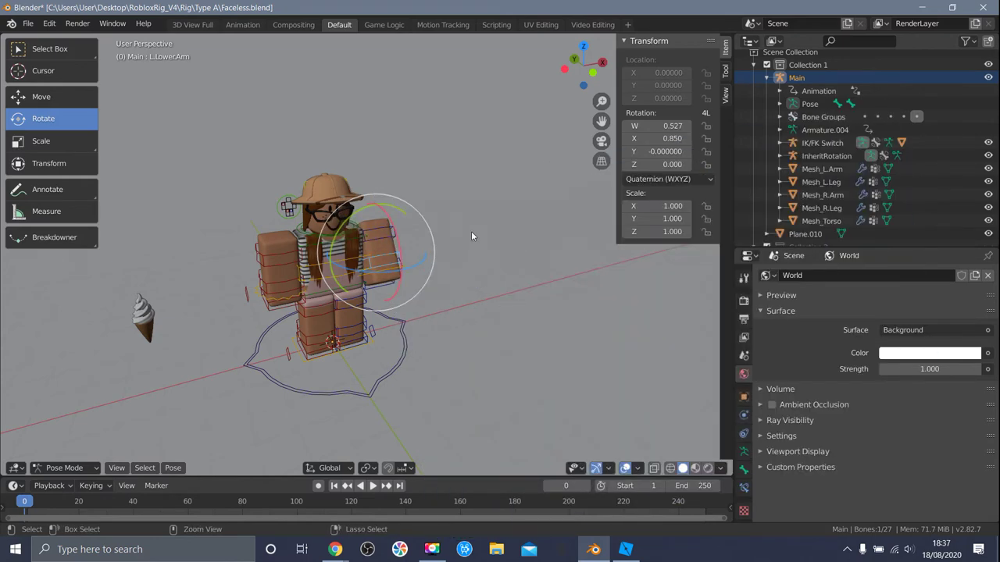
Rotate the left upper arm inward so the forearm reaches across the front of the torso.
{"action": "scroll", "coordinate": [478, 239], "scroll_direction": "up", "scroll_amount": 2}
{"action": "scroll", "coordinate": [474, 234], "scroll_direction": "down", "scroll_amount": 4}
{"action": "scroll", "coordinate": [464, 232], "scroll_direction": "up", "scroll_amount": 2}
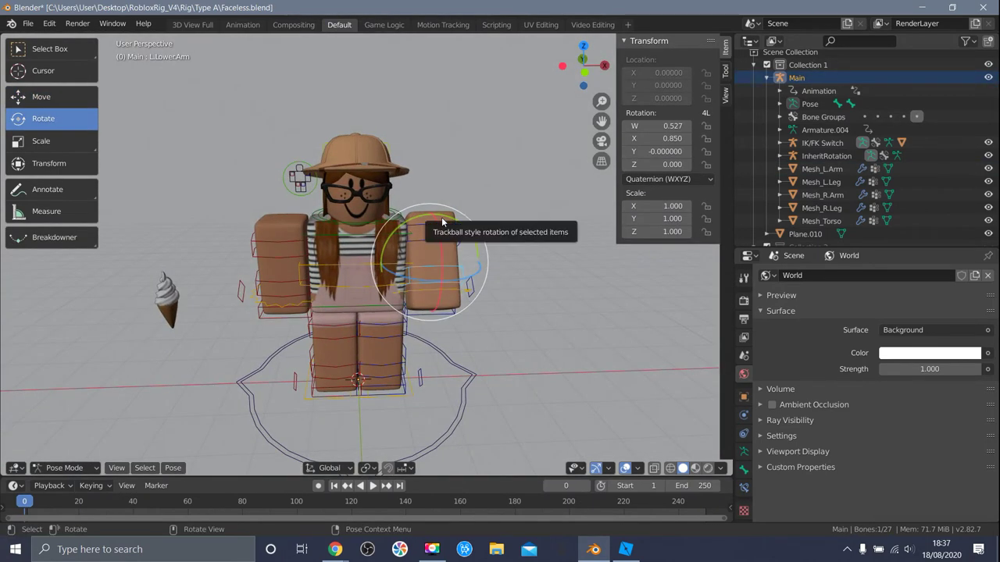
{"action": "left_click_drag", "start_coordinate": [429, 221], "coordinate": [430, 229]}
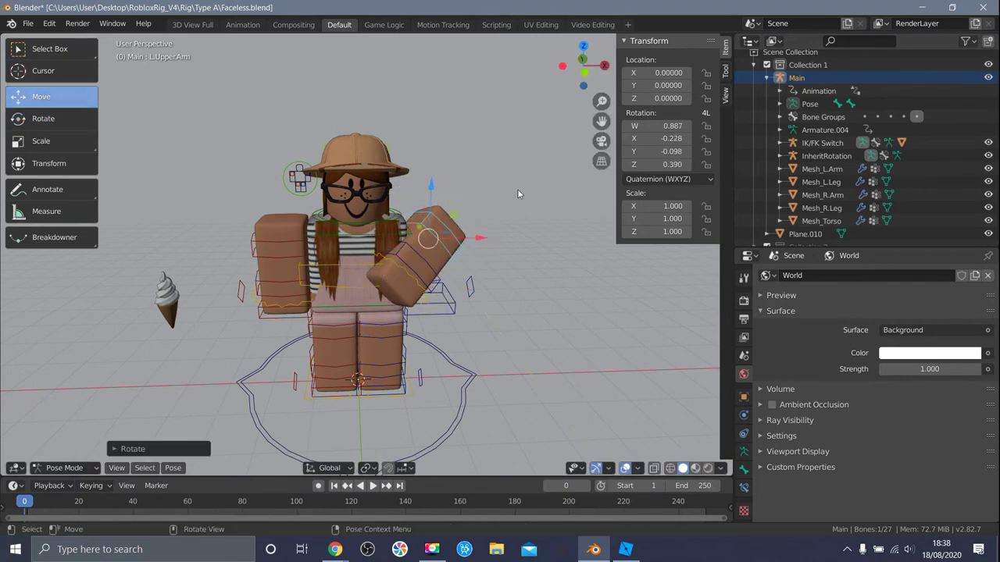
{"action": "left_click_drag", "start_coordinate": [518, 190], "coordinate": [380, 284]}
{"action": "left_click", "coordinate": [392, 266]}
{"action": "left_click", "coordinate": [43, 118]}
{"action": "left_click", "coordinate": [370, 274]}
{"action": "left_click_drag", "start_coordinate": [346, 247], "coordinate": [369, 238]}
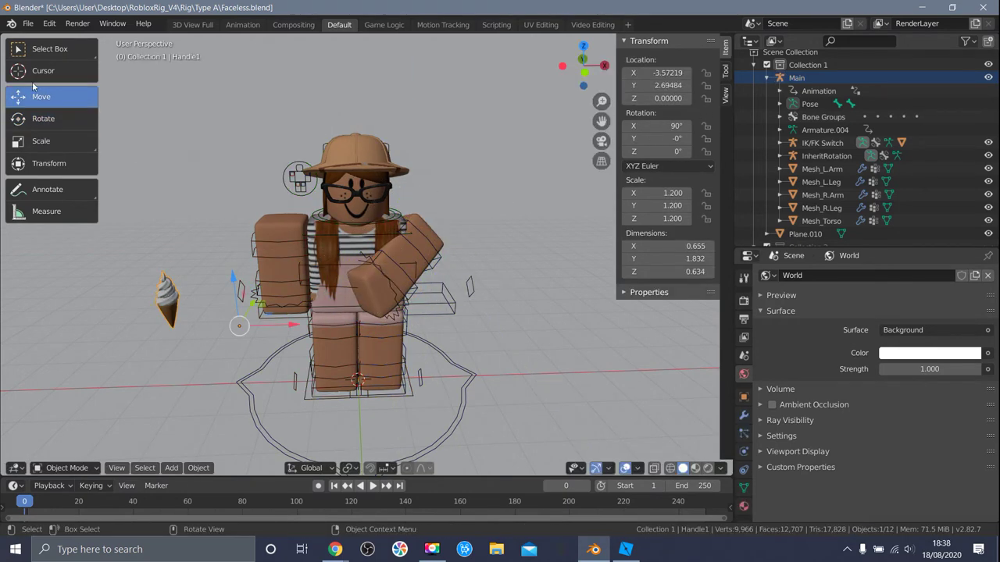
Move the ice cream into the character's left hand, at about X 2.01, Y -0.71 and Z 2.48.
{"action": "left_click_drag", "start_coordinate": [248, 316], "coordinate": [475, 399]}
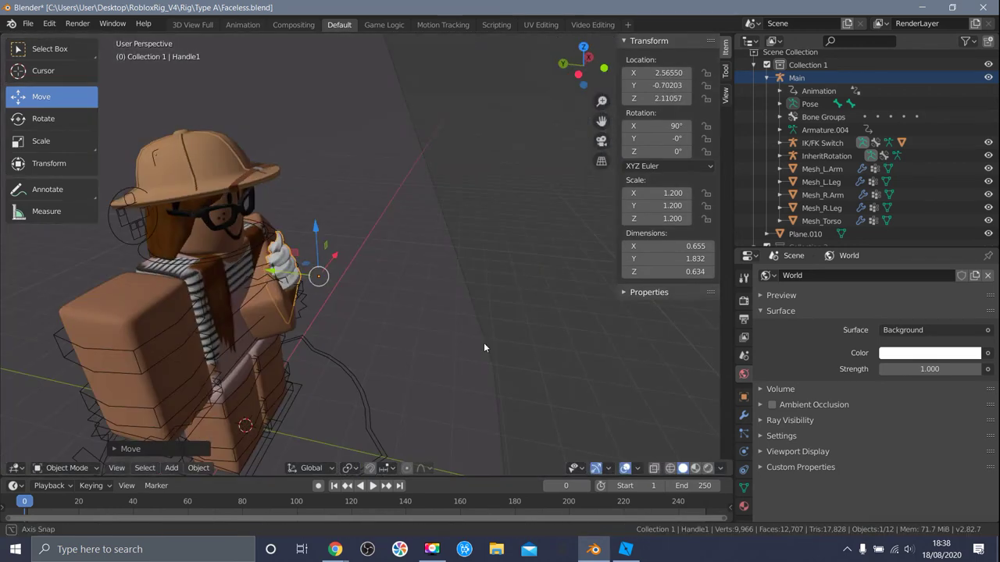
{"action": "middle_click_drag", "start_coordinate": [484, 348], "coordinate": [331, 294]}
{"action": "left_click_drag", "start_coordinate": [318, 167], "coordinate": [299, 152]}
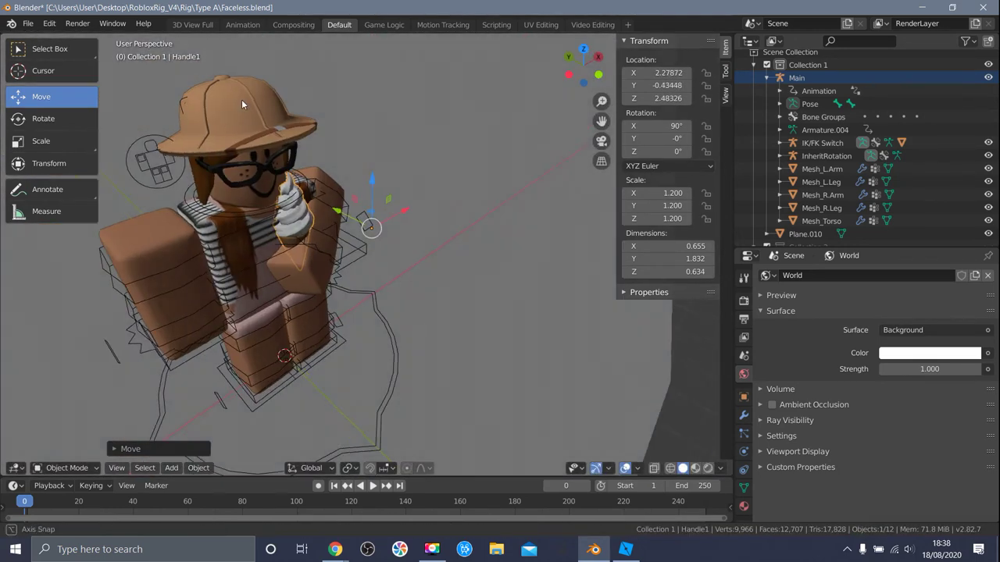
{"action": "middle_click_drag", "start_coordinate": [241, 99], "coordinate": [398, 217]}
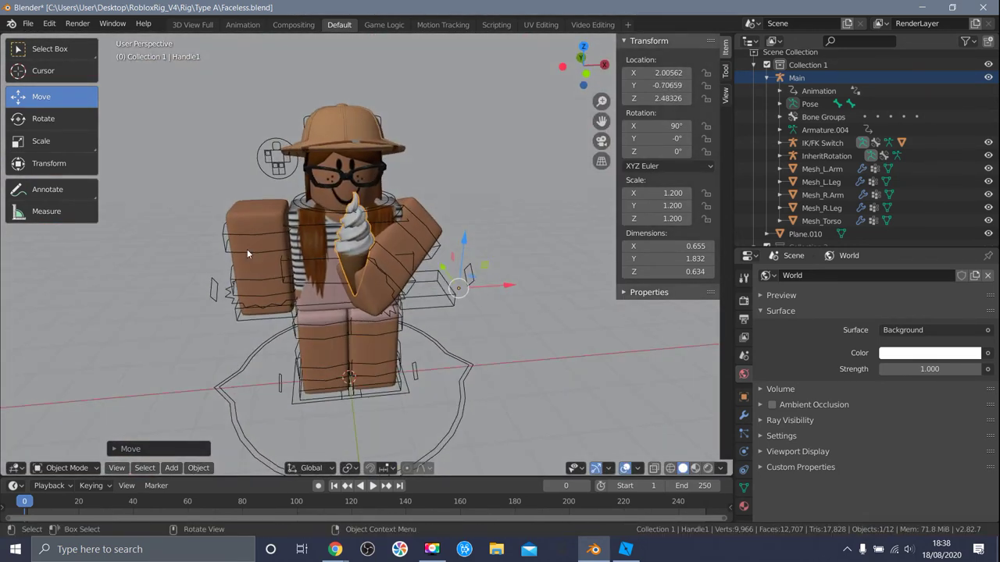
Swing the right upper arm slightly outward and rotate the head to about 86.2°, 0.286° and 184°, with its Y location at about -0.273.
{"action": "left_click", "coordinate": [258, 254]}
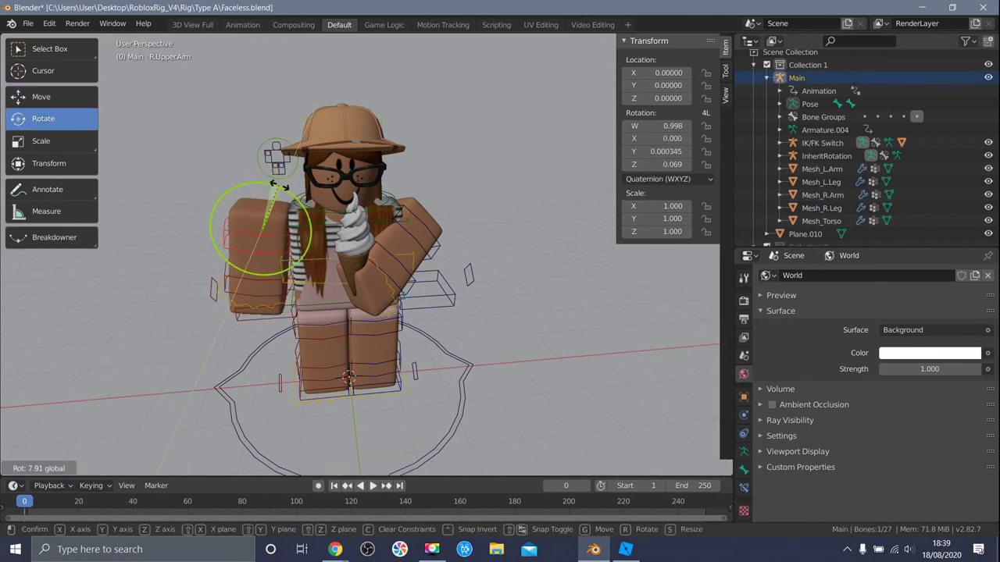
{"action": "left_click_drag", "start_coordinate": [260, 257], "coordinate": [253, 266]}
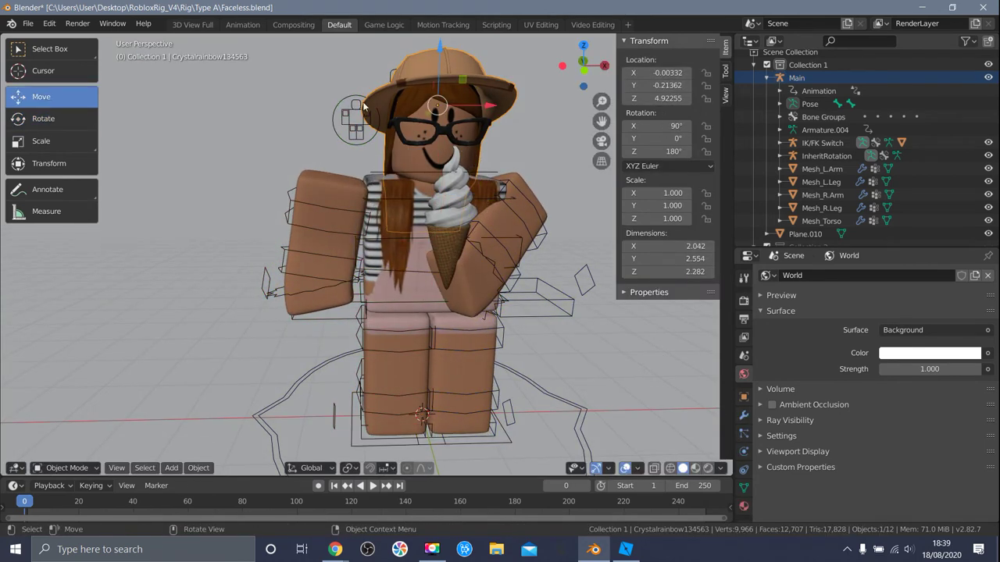
{"action": "left_click", "coordinate": [43, 118]}
{"action": "mouse_move", "coordinate": [461, 98]}
{"action": "left_mouse_down"}
{"action": "mouse_move", "coordinate": [390, 106]}
{"action": "mouse_move", "coordinate": [462, 97]}
{"action": "mouse_move", "coordinate": [448, 84]}
{"action": "left_mouse_up"}
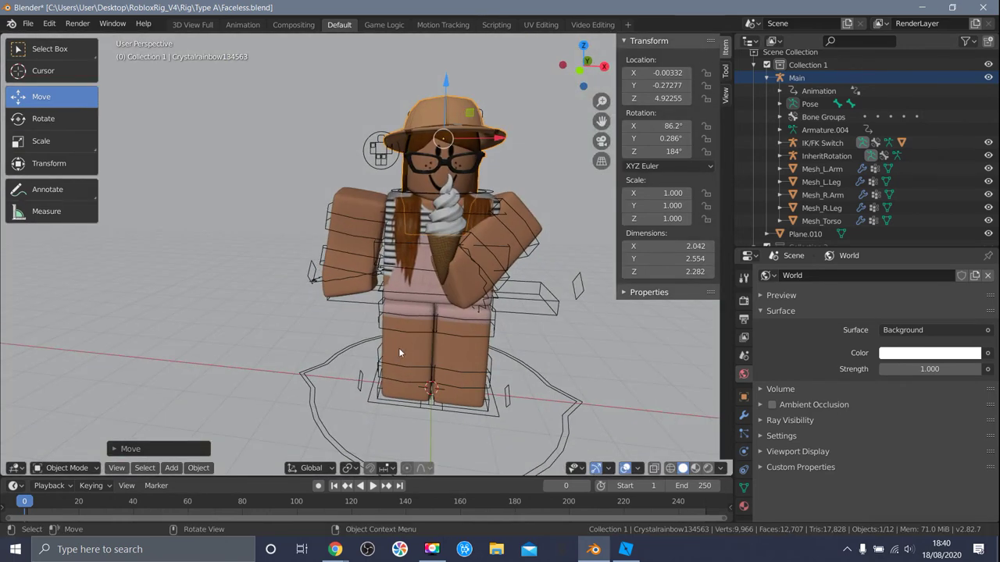
Examine the posed character and the ice cream in its hand from the side and the front.
{"action": "left_click", "coordinate": [381, 291]}
{"action": "left_click", "coordinate": [465, 328]}
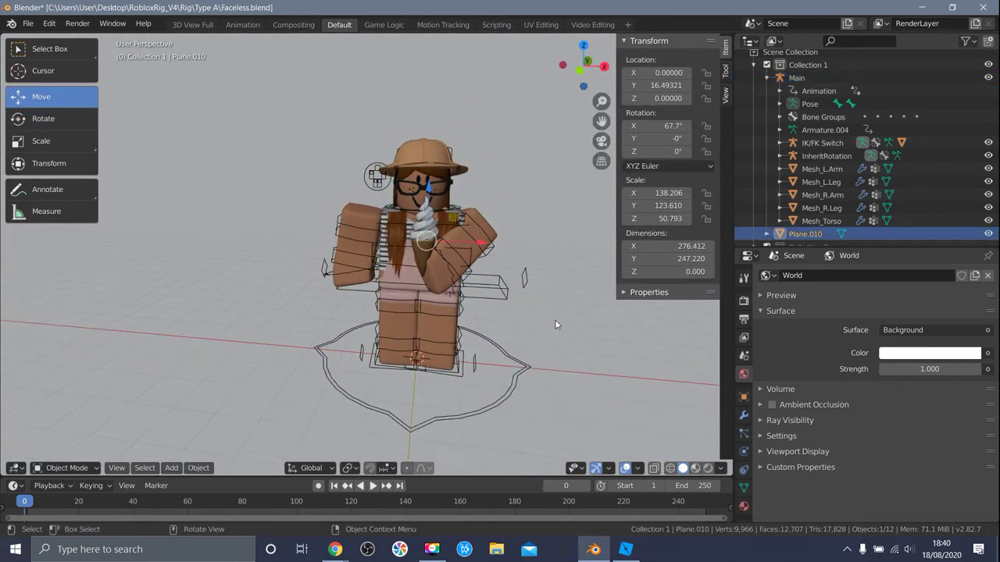
{"action": "middle_click_drag", "start_coordinate": [578, 327], "coordinate": [402, 329]}
{"action": "scroll", "coordinate": [494, 334], "scroll_direction": "up", "scroll_amount": 3}
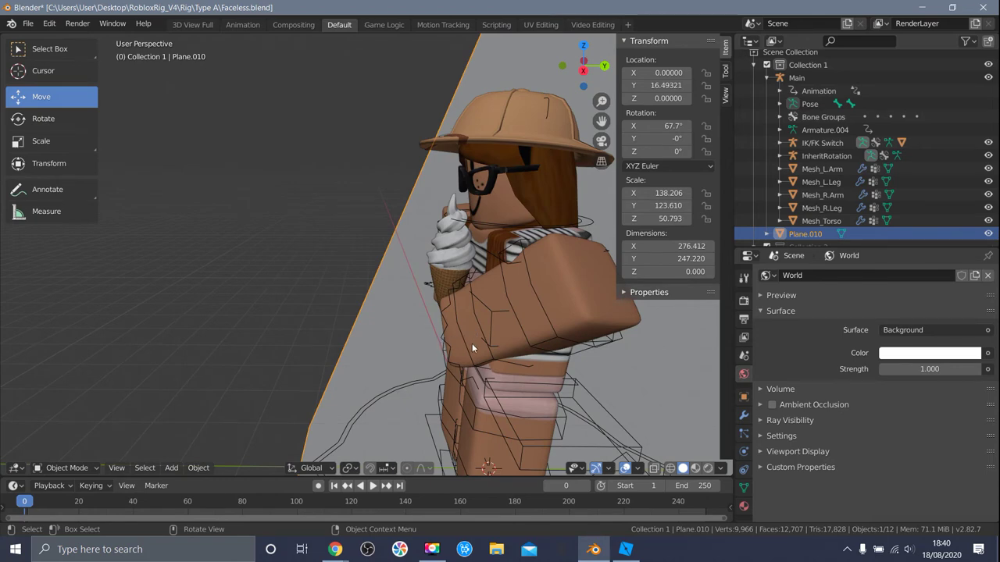
{"action": "scroll", "coordinate": [474, 278], "scroll_direction": "up", "scroll_amount": 1}
{"action": "scroll", "coordinate": [492, 263], "scroll_direction": "down", "scroll_amount": 4}
{"action": "scroll", "coordinate": [492, 263], "scroll_direction": "down", "scroll_amount": 1}
{"action": "middle_click_drag", "start_coordinate": [474, 261], "coordinate": [629, 239]}
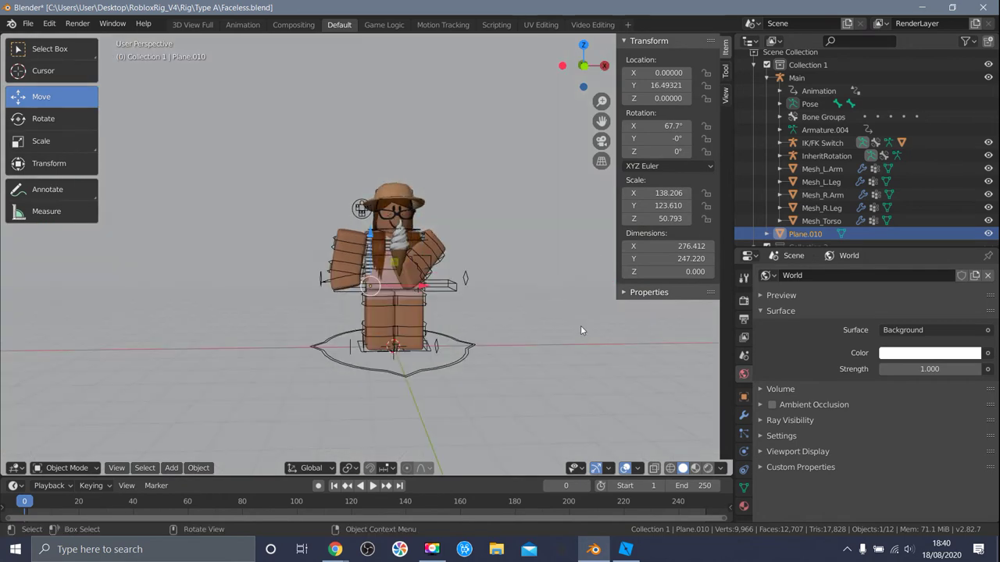
Display the viewport with rendered shading and set the scene's render engine to Eevee.
{"action": "left_click", "coordinate": [709, 468]}
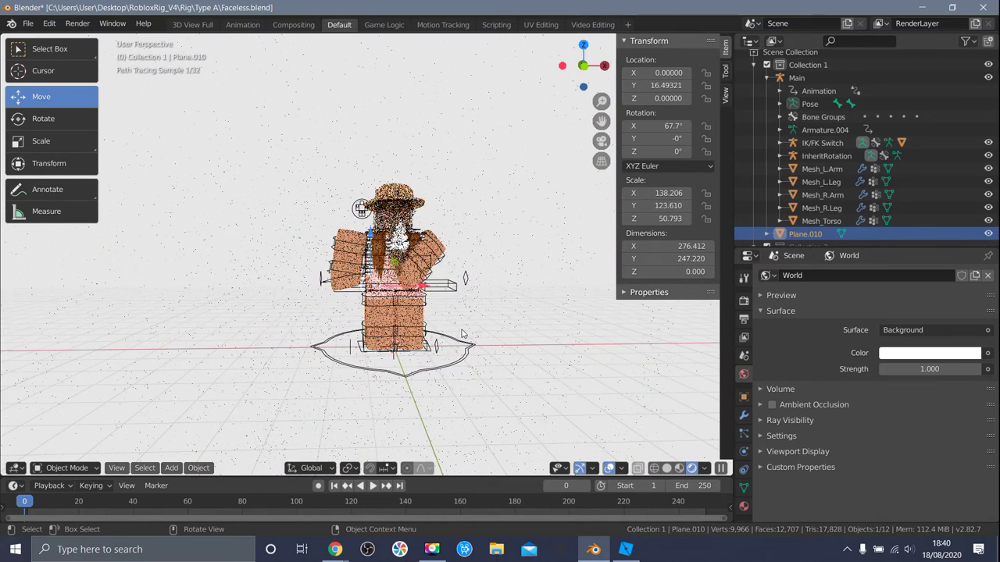
{"action": "left_click", "coordinate": [743, 277]}
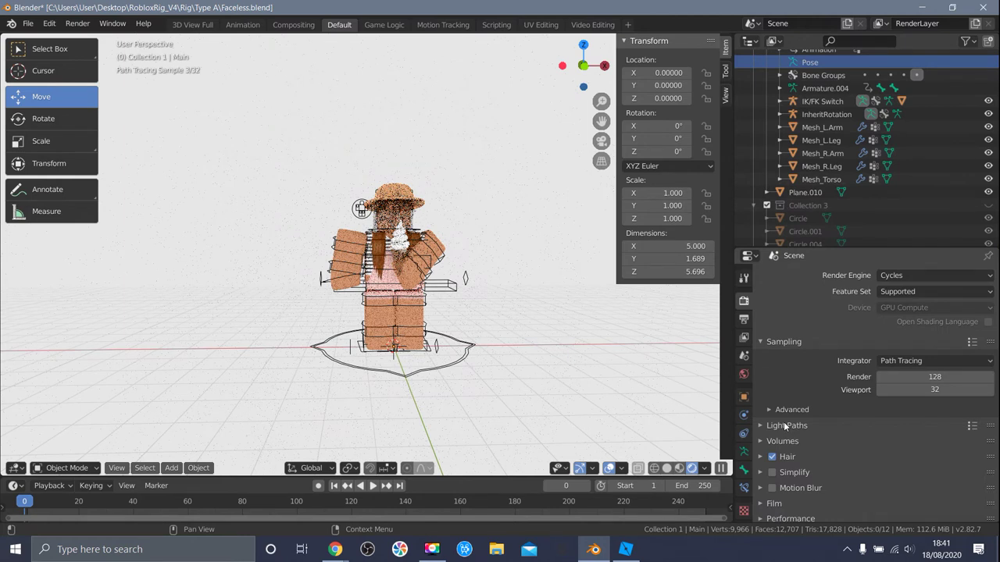
{"action": "left_click", "coordinate": [895, 275]}
{"action": "left_click", "coordinate": [898, 290]}
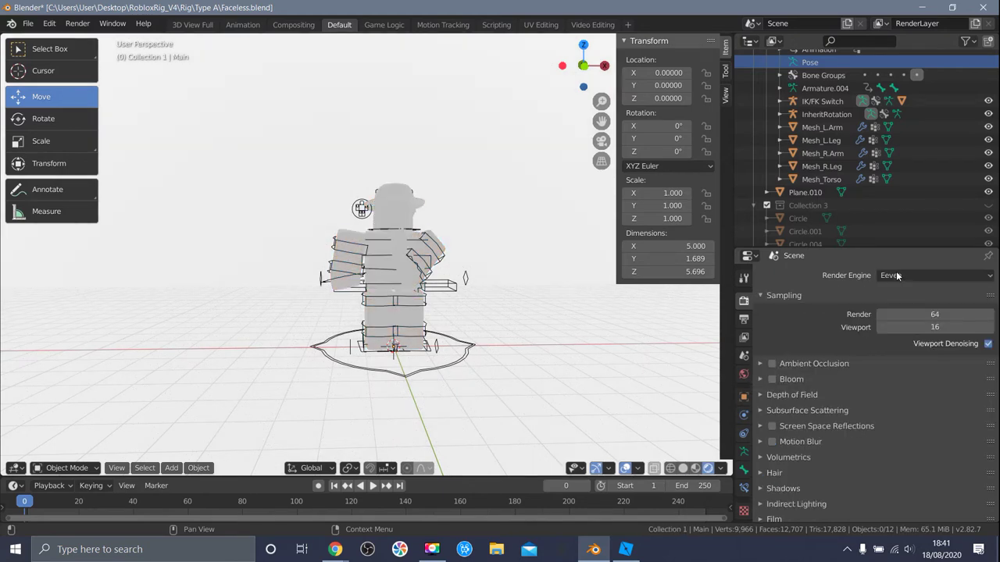
Examine the character's Eevee preview from several distances and angles.
{"action": "scroll", "coordinate": [531, 276], "scroll_direction": "up", "scroll_amount": 1}
{"action": "scroll", "coordinate": [531, 277], "scroll_direction": "up", "scroll_amount": 5}
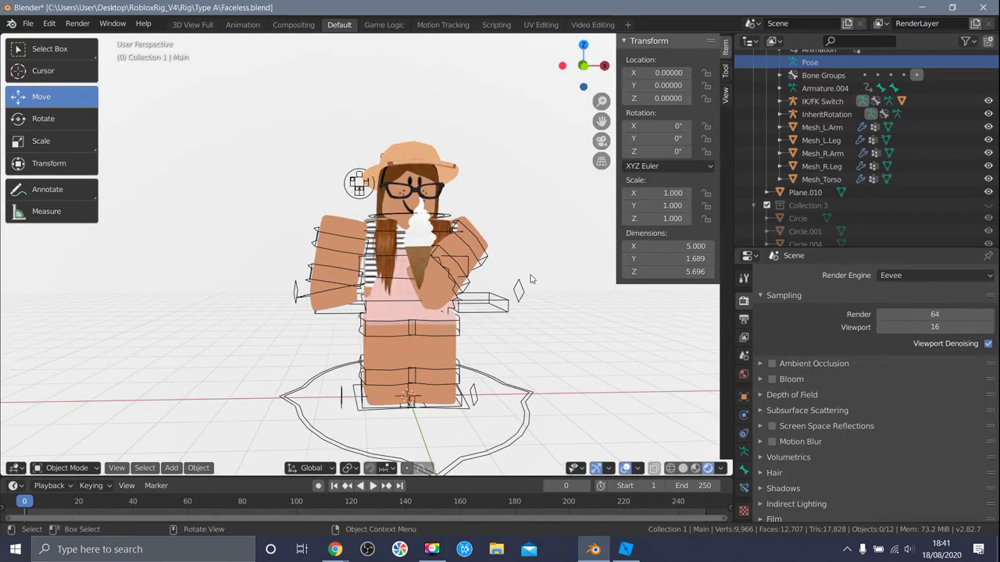
{"action": "middle_click_drag", "start_coordinate": [546, 313], "coordinate": [558, 297]}
{"action": "scroll", "coordinate": [556, 296], "scroll_direction": "down", "scroll_amount": 4}
{"action": "scroll", "coordinate": [555, 296], "scroll_direction": "down", "scroll_amount": 2}
{"action": "scroll", "coordinate": [550, 297], "scroll_direction": "up", "scroll_amount": 5}
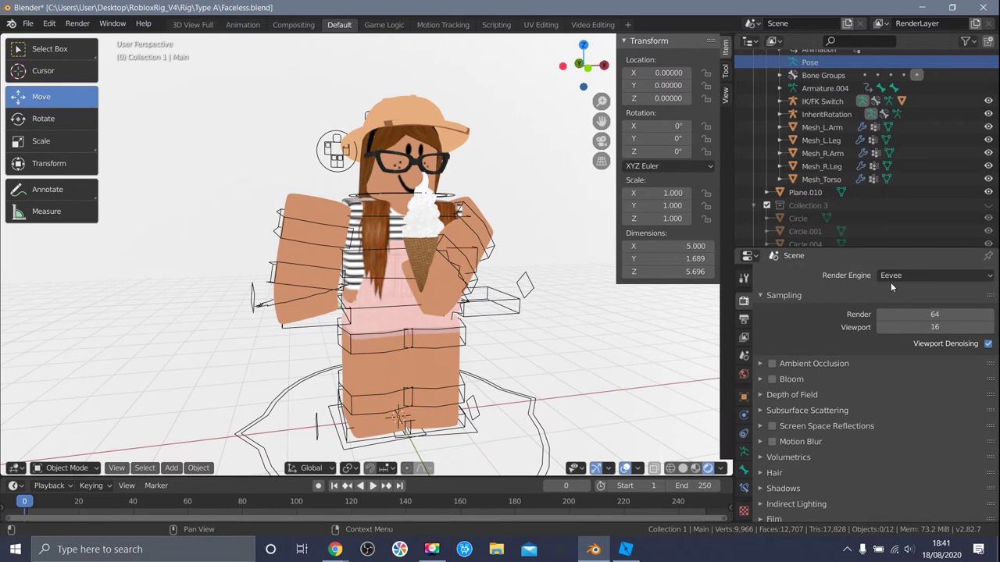
{"action": "middle_click_drag", "start_coordinate": [389, 361], "coordinate": [320, 392]}
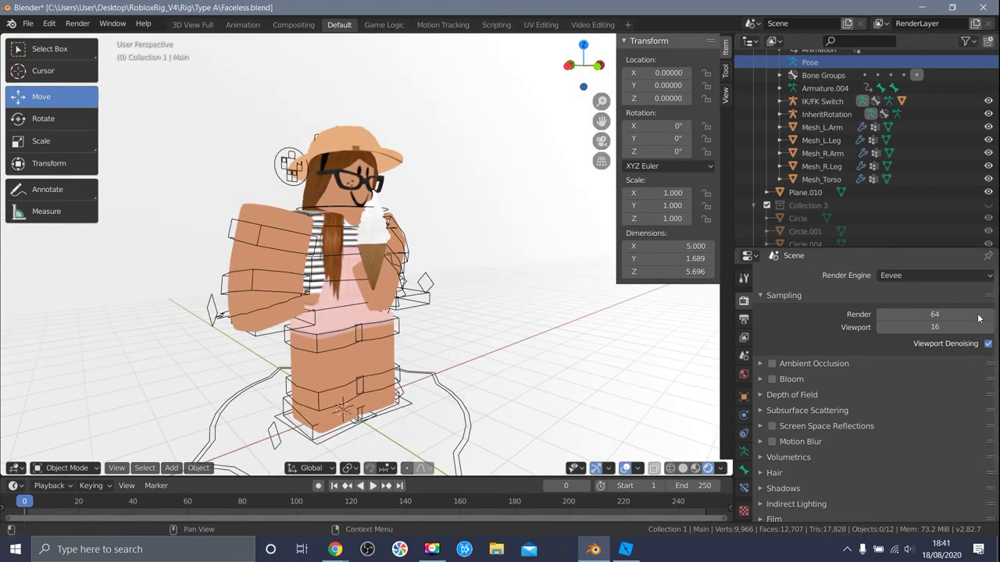
Compare the character's preview in Cycles and in material preview shading, and return to Eevee with rendered shading.
{"action": "left_click", "coordinate": [912, 276]}
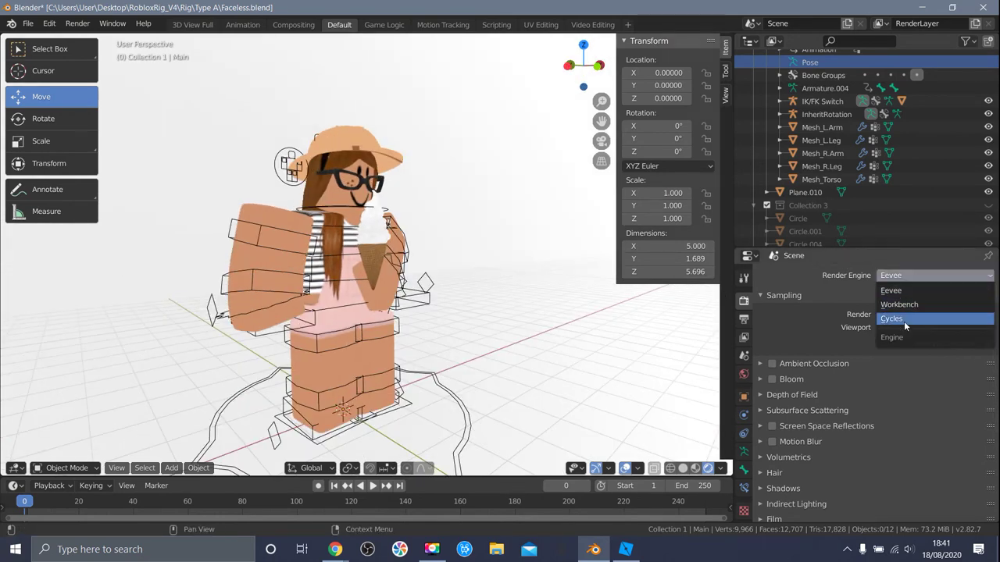
{"action": "left_click", "coordinate": [902, 319]}
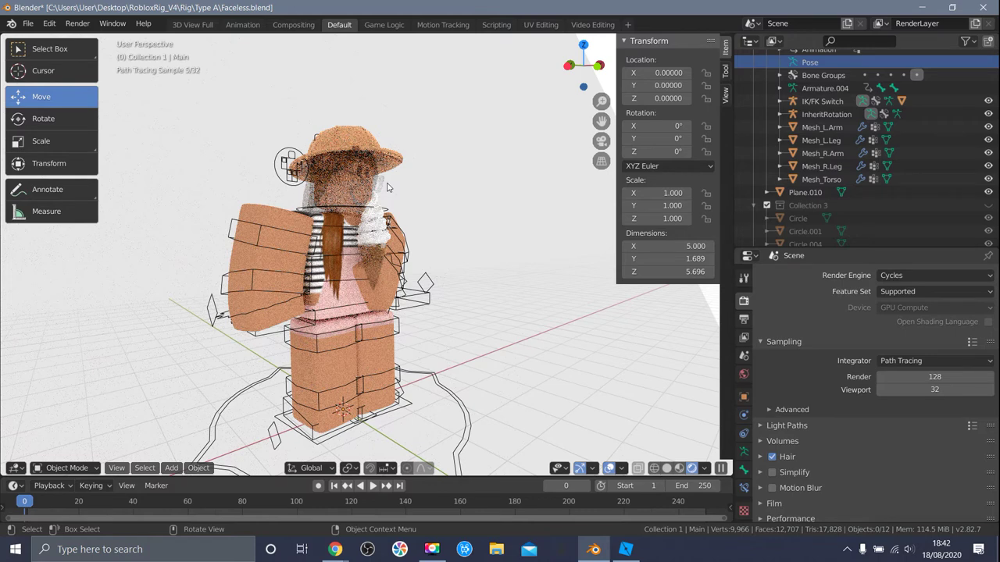
{"action": "left_click", "coordinate": [902, 274]}
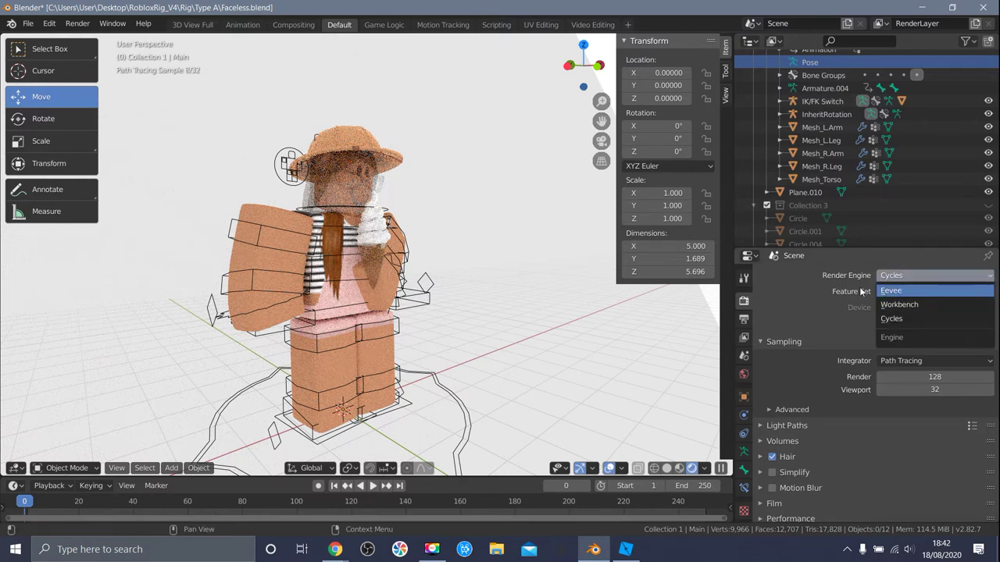
{"action": "left_click", "coordinate": [890, 290]}
{"action": "middle_click_drag", "start_coordinate": [500, 299], "coordinate": [166, 429]}
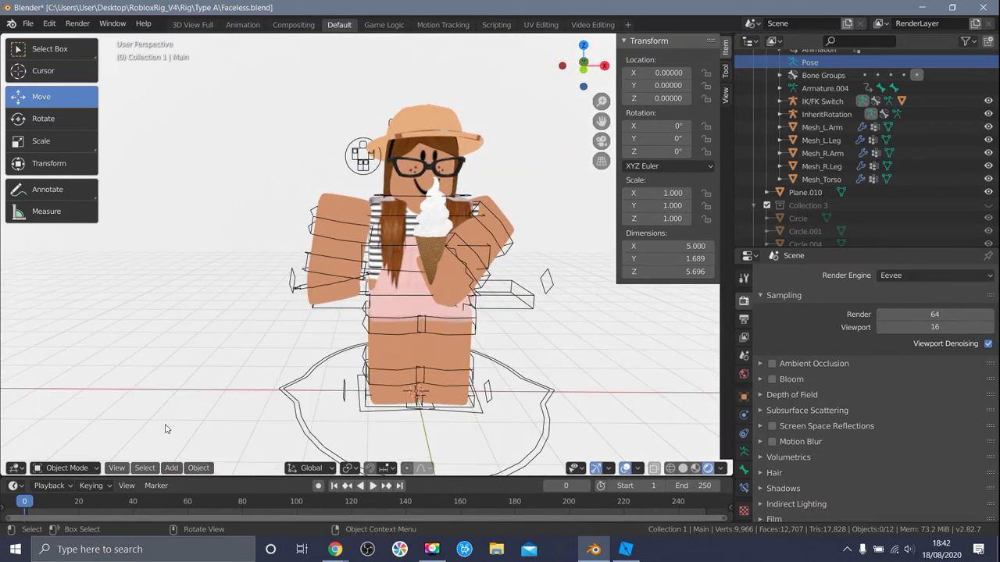
{"action": "scroll", "coordinate": [134, 389], "scroll_direction": "down", "scroll_amount": 2}
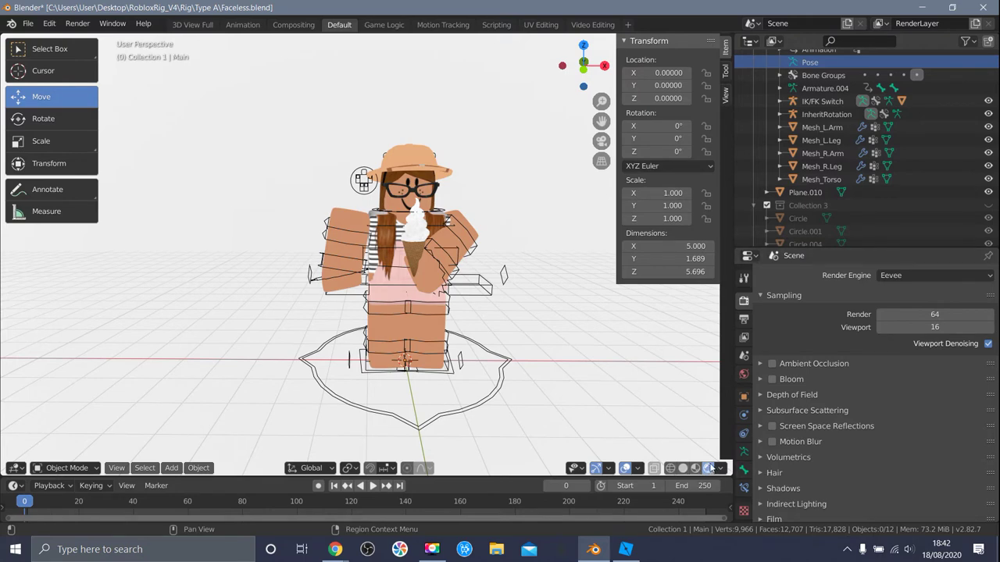
{"action": "left_click", "coordinate": [696, 468]}
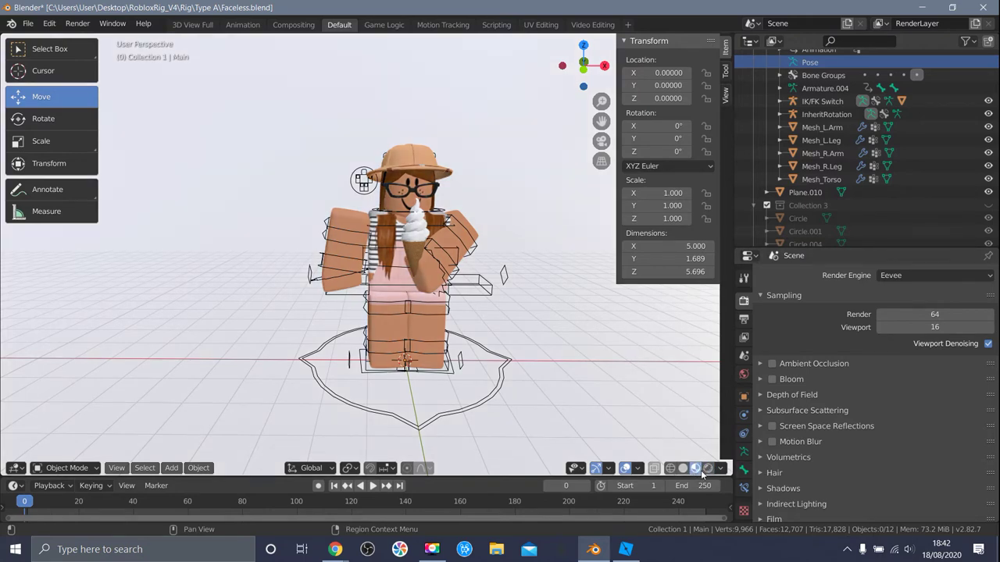
{"action": "left_click", "coordinate": [707, 468]}
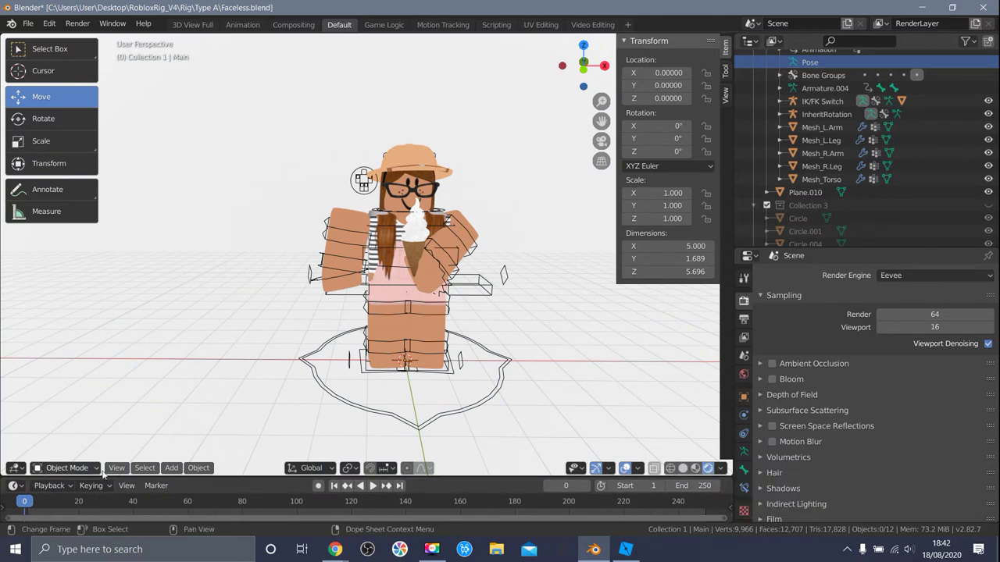
Add a spot light above and in front of the character at about Y -5.68, Z 8.3, tilted about 44° toward the character.
{"action": "left_click", "coordinate": [171, 468]}
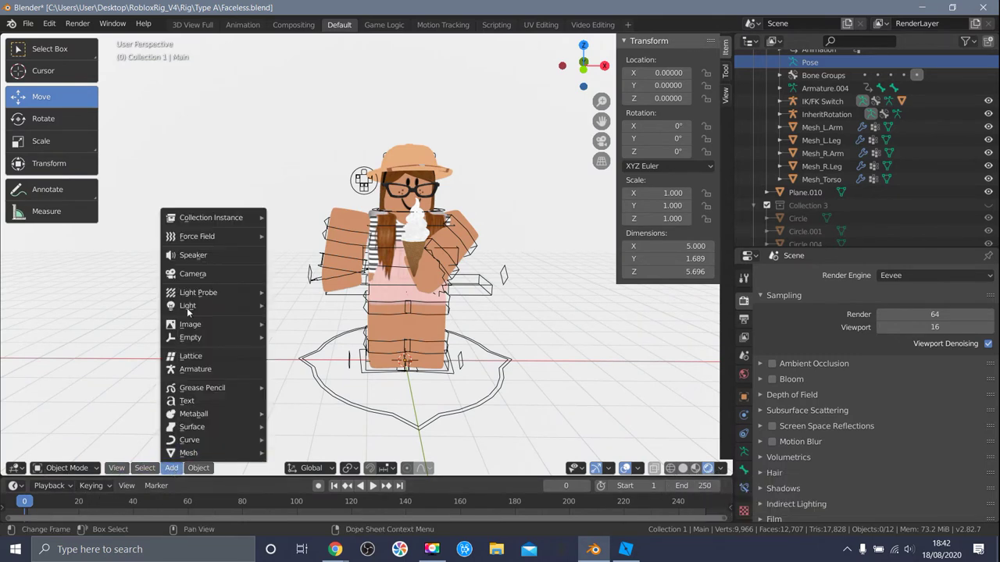
{"action": "mouse_move", "coordinate": [191, 306]}
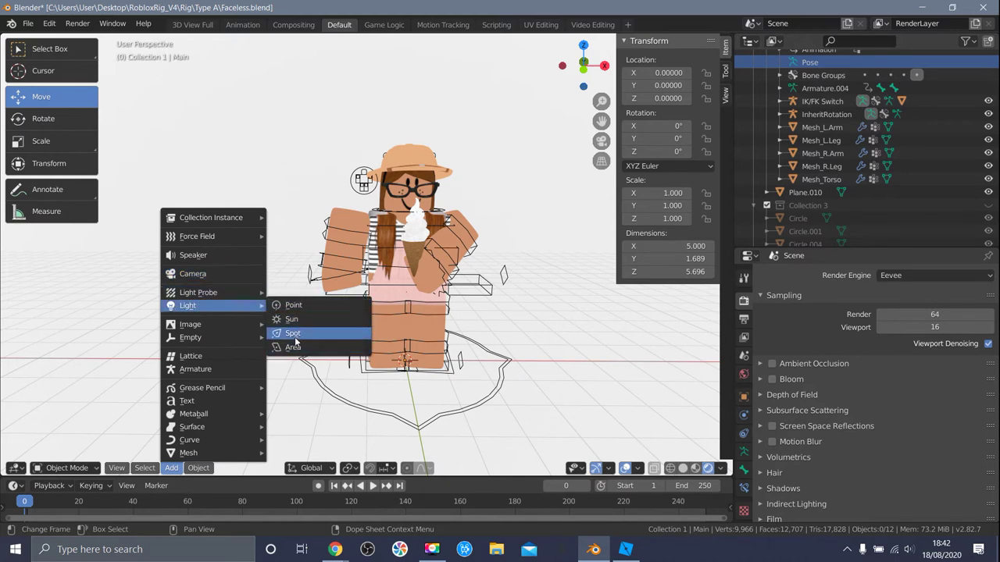
{"action": "scroll", "coordinate": [382, 190], "scroll_direction": "down", "scroll_amount": 3}
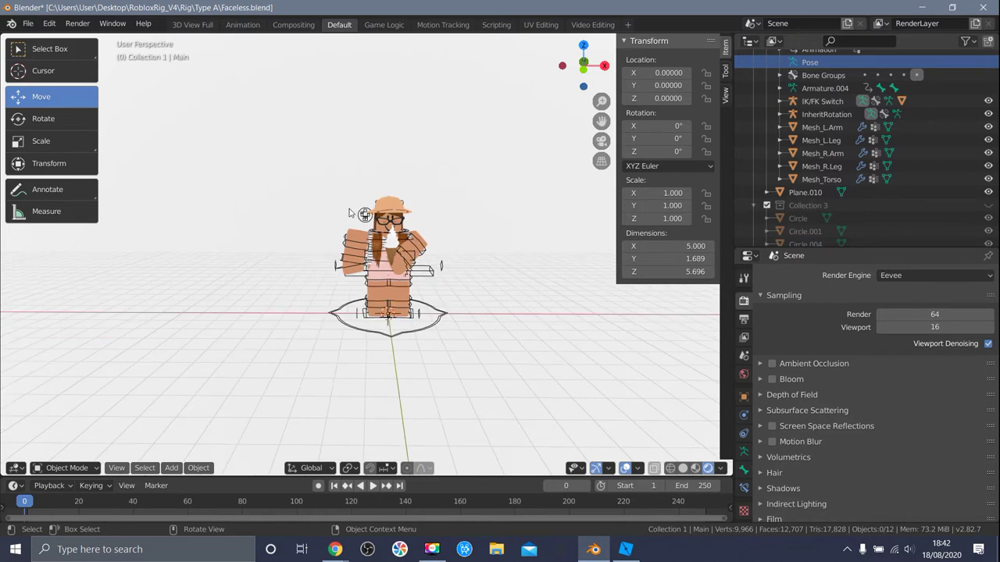
{"action": "left_click", "coordinate": [172, 468]}
{"action": "left_click", "coordinate": [172, 468]}
{"action": "left_click", "coordinate": [293, 331]}
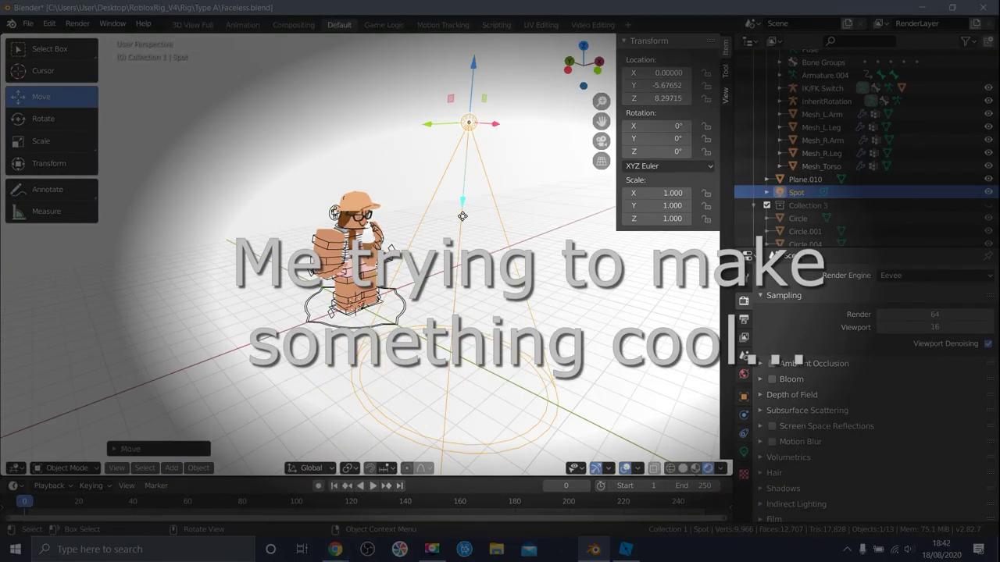
{"action": "middle_click_drag", "start_coordinate": [359, 258], "coordinate": [266, 258]}
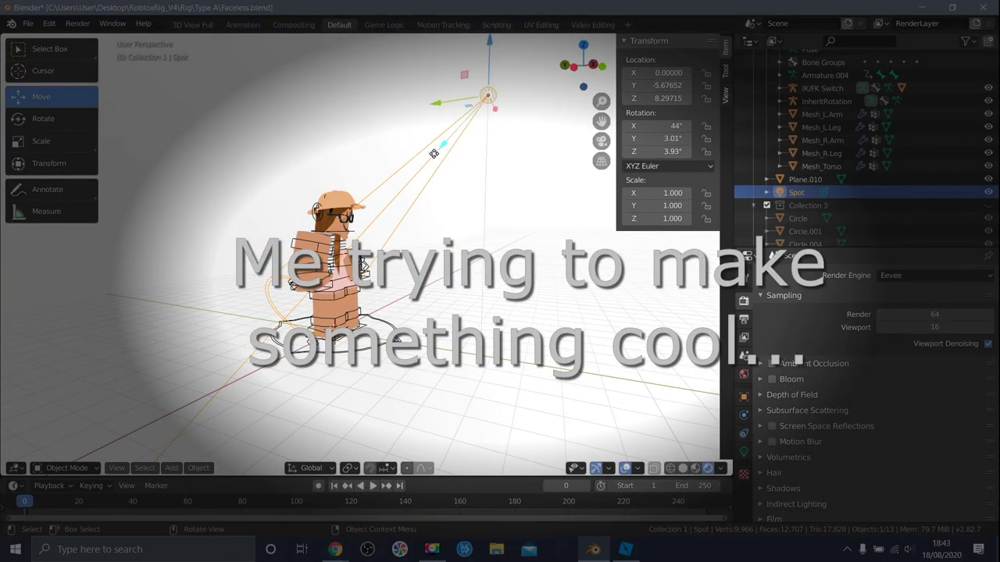
{"action": "middle_click_drag", "start_coordinate": [434, 153], "coordinate": [308, 269]}
{"action": "left_click", "coordinate": [568, 358]}
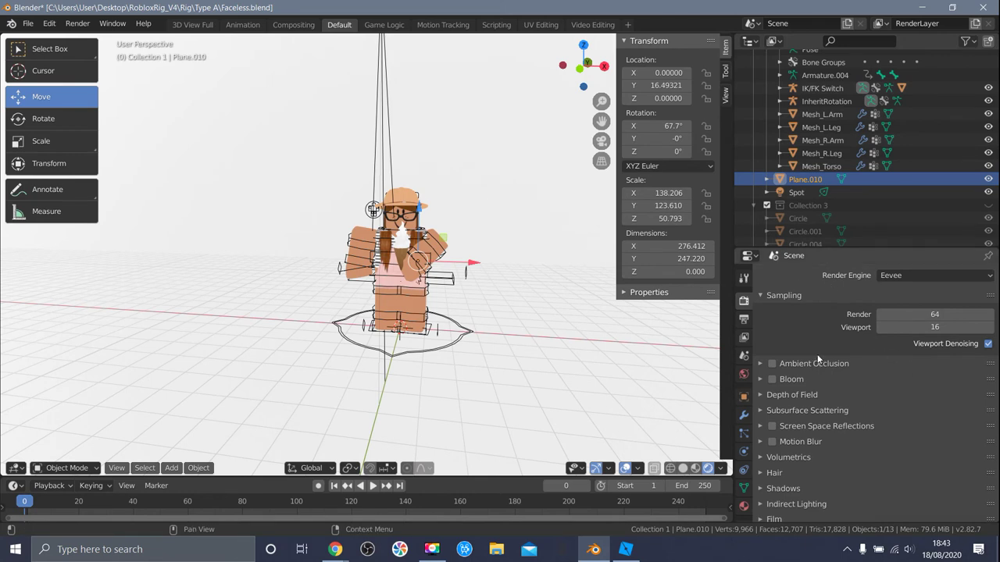
Enable Ambient Occlusion and Bloom for the Eevee render.
{"action": "left_click", "coordinate": [775, 378]}
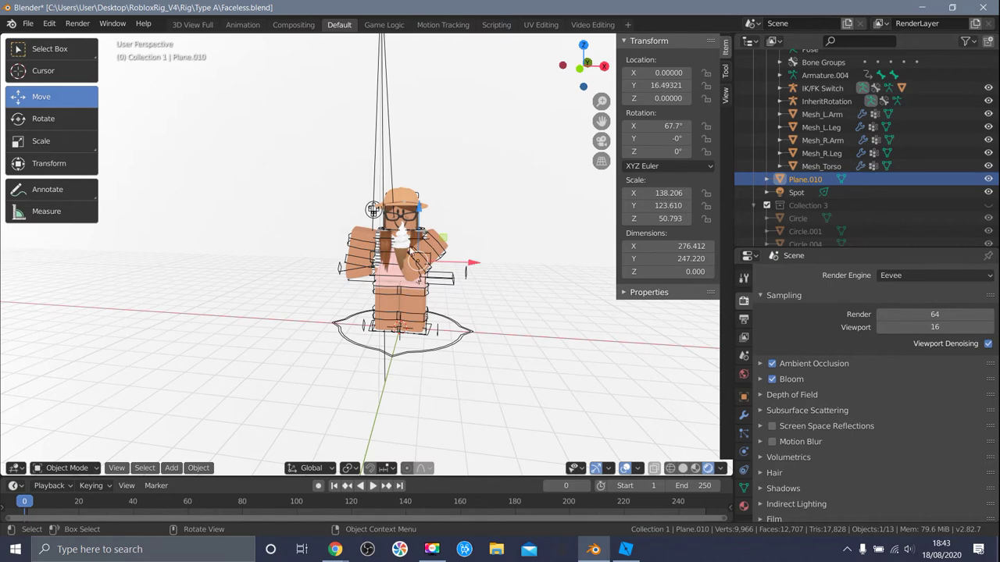
{"action": "scroll", "coordinate": [428, 265], "scroll_direction": "up", "scroll_amount": 4}
{"action": "scroll", "coordinate": [428, 266], "scroll_direction": "up", "scroll_amount": 2}
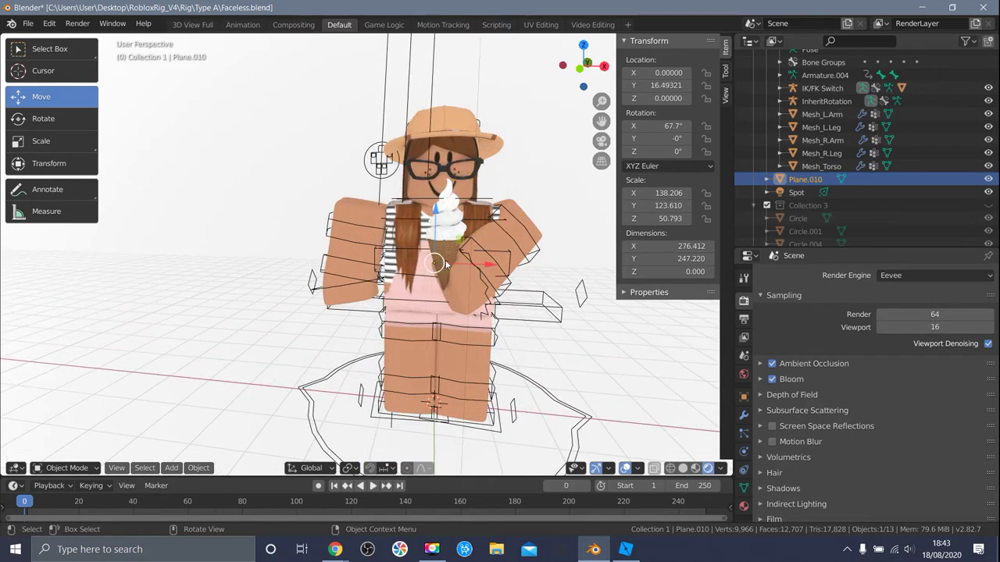
{"action": "scroll", "coordinate": [463, 264], "scroll_direction": "up", "scroll_amount": 2}
Scale the backdrop plane up to about 2592 in X, 2318 in Y and 953 in Z.
{"action": "key", "text": "s"}
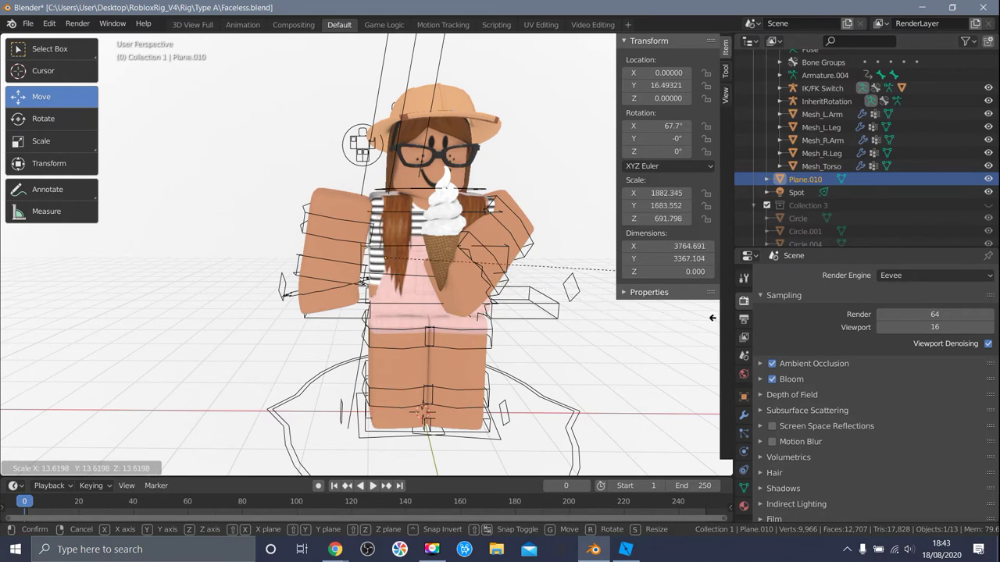
{"action": "left_click", "coordinate": [370, 323]}
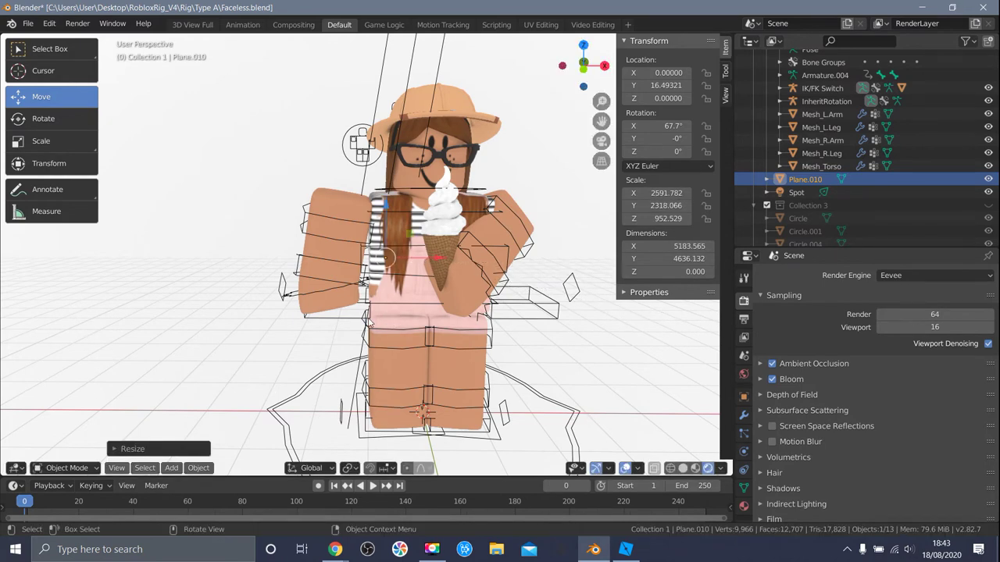
{"action": "scroll", "coordinate": [492, 341], "scroll_direction": "down", "scroll_amount": 2}
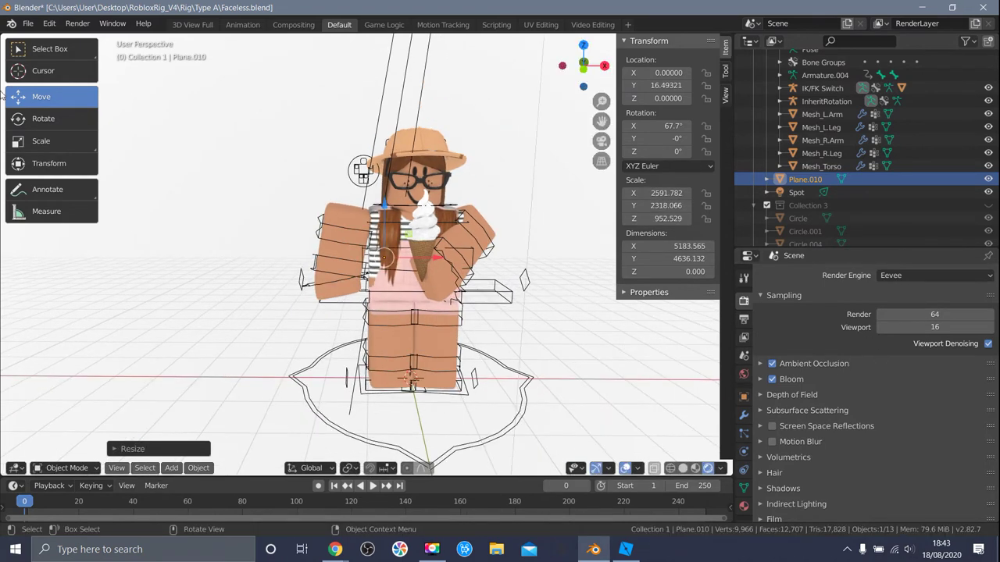
Compare the character's preview with Bloom and Ambient Occlusion each switched off and on, from several distances and angles.
{"action": "left_click", "coordinate": [772, 379]}
{"action": "left_click", "coordinate": [772, 379]}
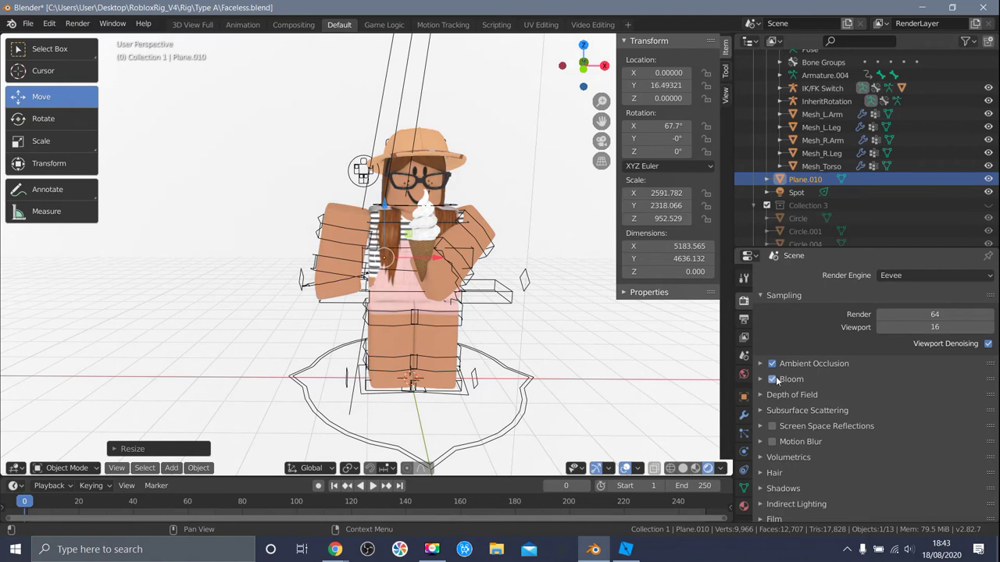
{"action": "scroll", "coordinate": [456, 193], "scroll_direction": "up", "scroll_amount": 5}
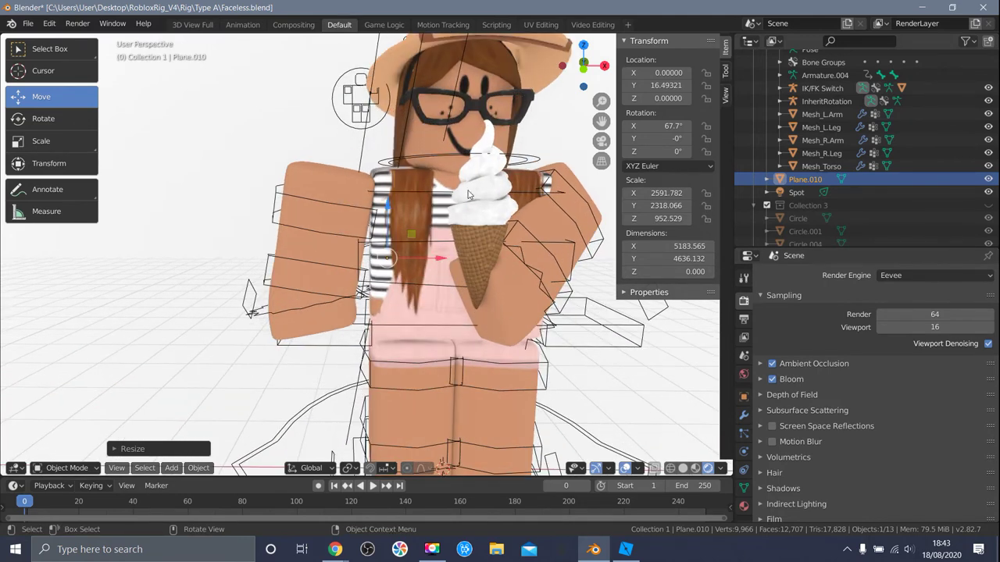
{"action": "scroll", "coordinate": [461, 187], "scroll_direction": "down", "scroll_amount": 6}
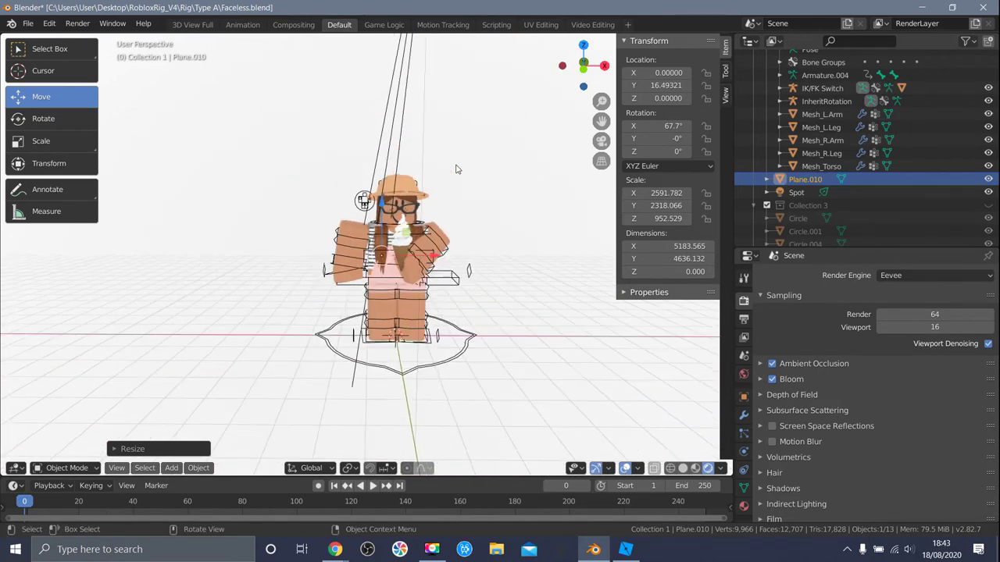
{"action": "scroll", "coordinate": [457, 169], "scroll_direction": "up", "scroll_amount": 4}
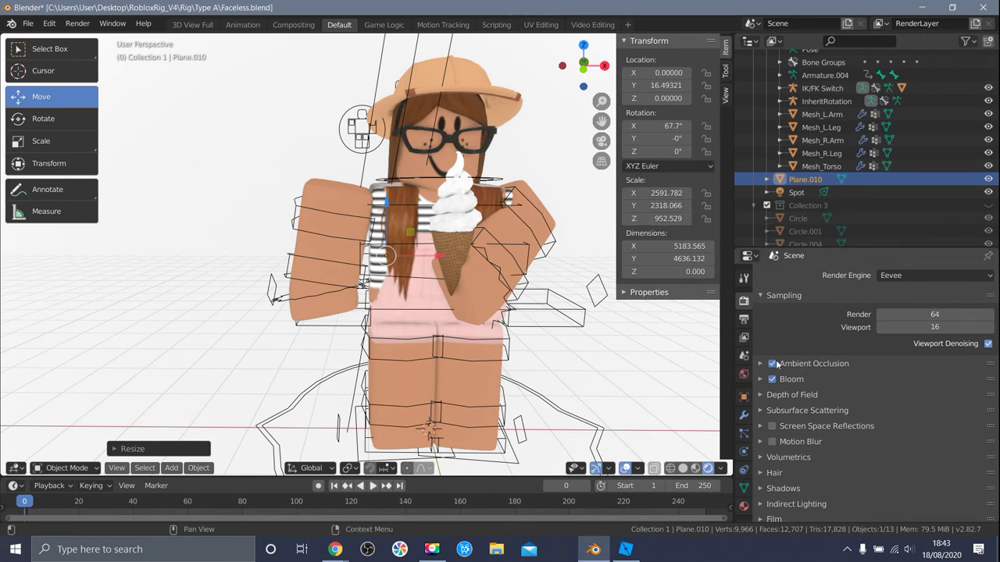
{"action": "left_click", "coordinate": [772, 363]}
{"action": "left_click", "coordinate": [773, 364]}
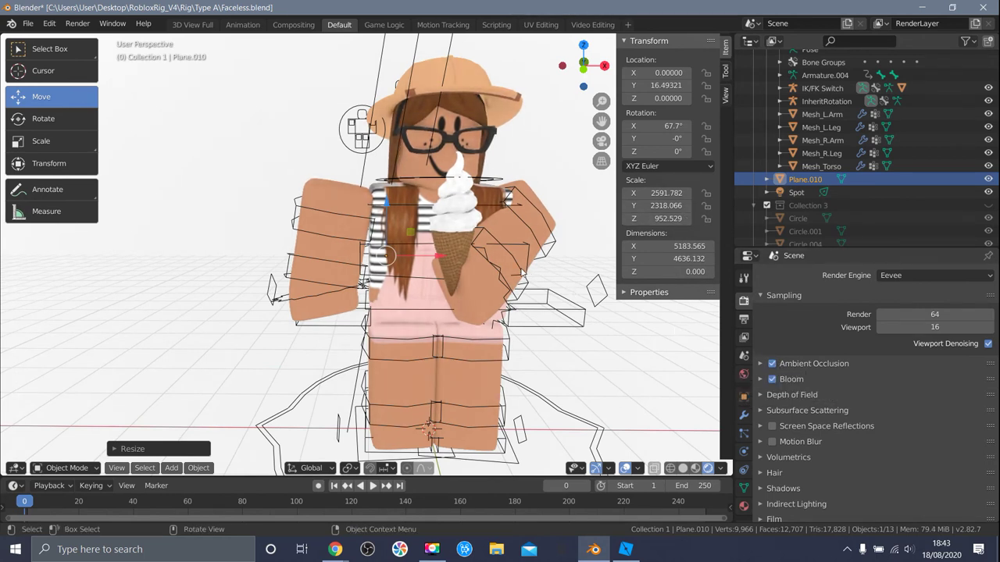
{"action": "scroll", "coordinate": [512, 272], "scroll_direction": "down", "scroll_amount": 2}
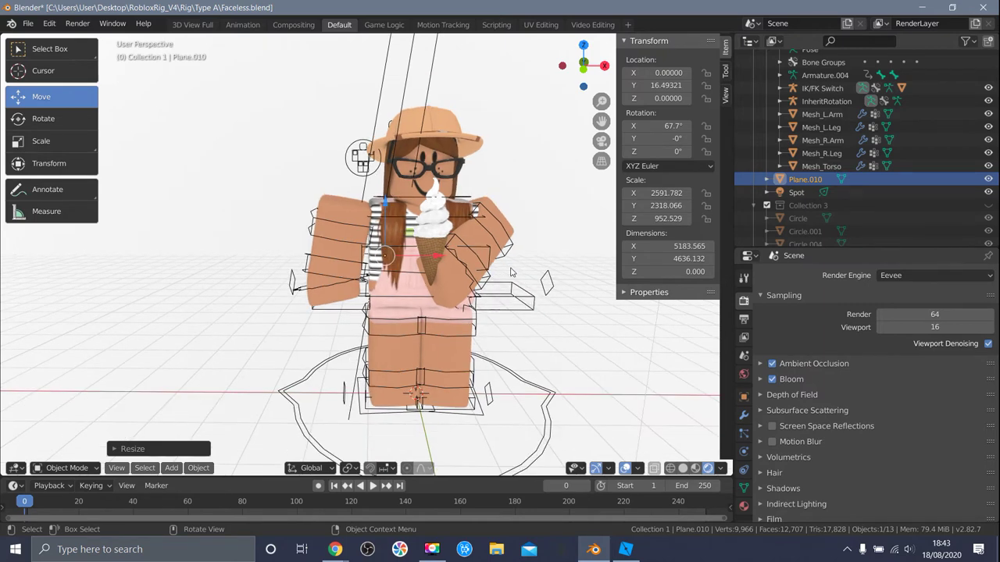
{"action": "scroll", "coordinate": [511, 272], "scroll_direction": "down", "scroll_amount": 3}
{"action": "middle_click_drag", "start_coordinate": [599, 277], "coordinate": [268, 219]}
{"action": "scroll", "coordinate": [278, 263], "scroll_direction": "down", "scroll_amount": 2}
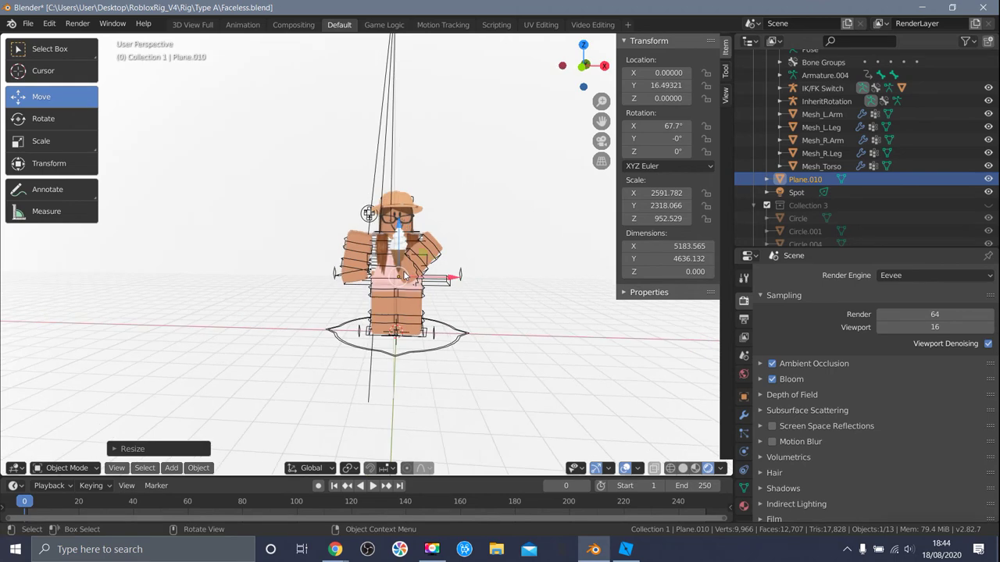
{"action": "scroll", "coordinate": [404, 275], "scroll_direction": "up", "scroll_amount": 1}
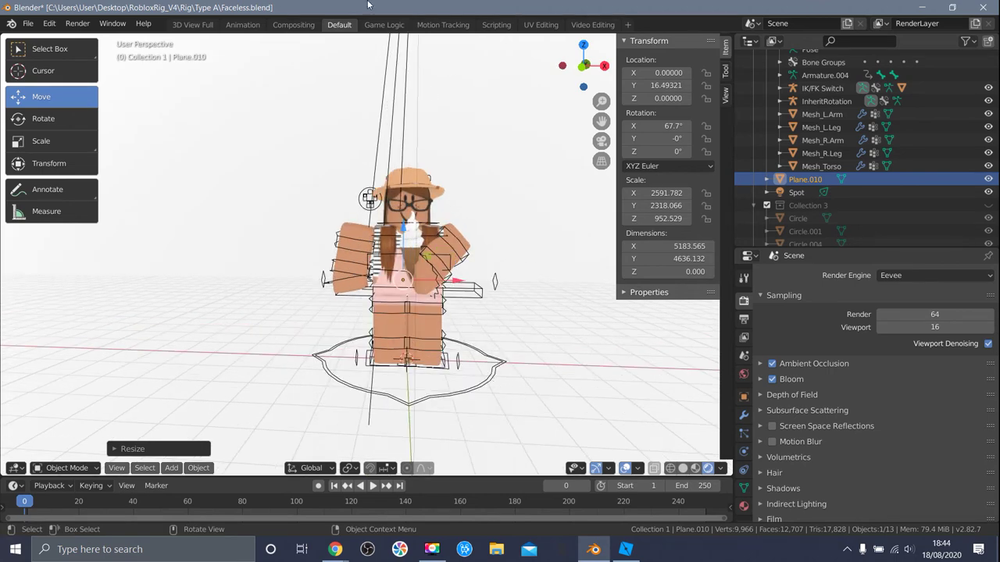
Set the render output path to the Desktop folder that holds the follower's exported character files.
{"action": "left_click", "coordinate": [745, 320]}
{"action": "scroll", "coordinate": [816, 353], "scroll_direction": "down", "scroll_amount": 3}
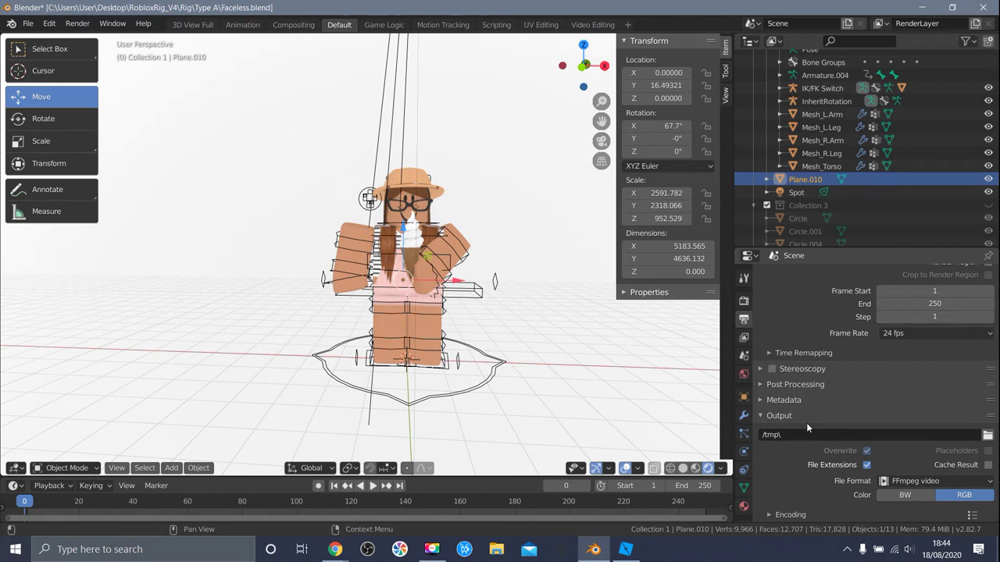
{"action": "scroll", "coordinate": [871, 397], "scroll_direction": "up", "scroll_amount": 3}
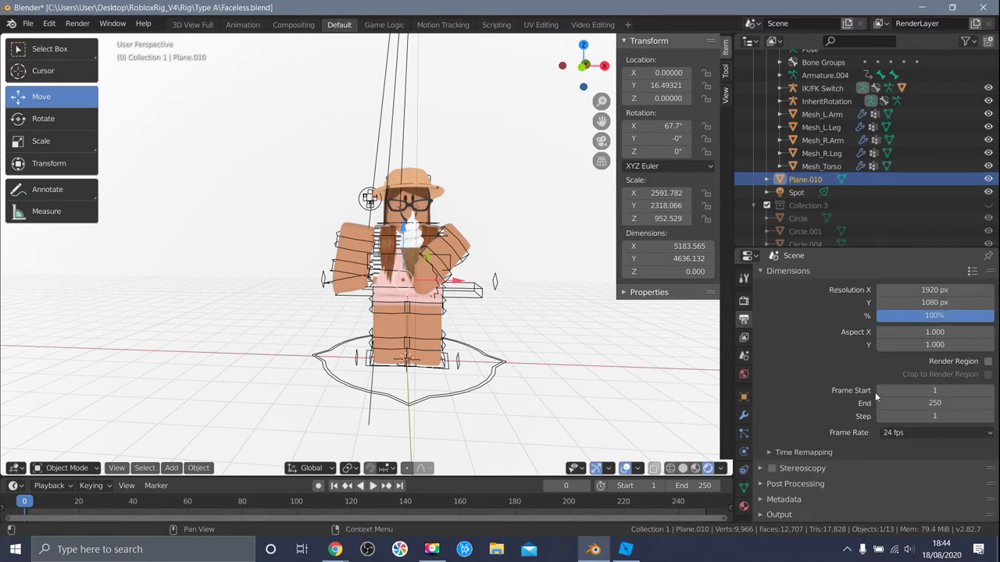
{"action": "scroll", "coordinate": [813, 428], "scroll_direction": "down", "scroll_amount": 3}
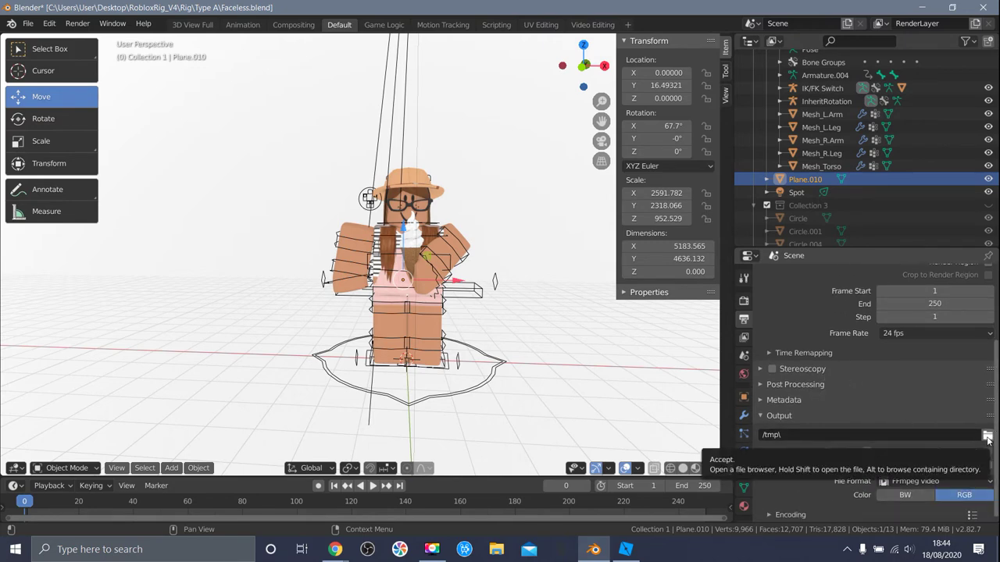
{"action": "left_click", "coordinate": [988, 436]}
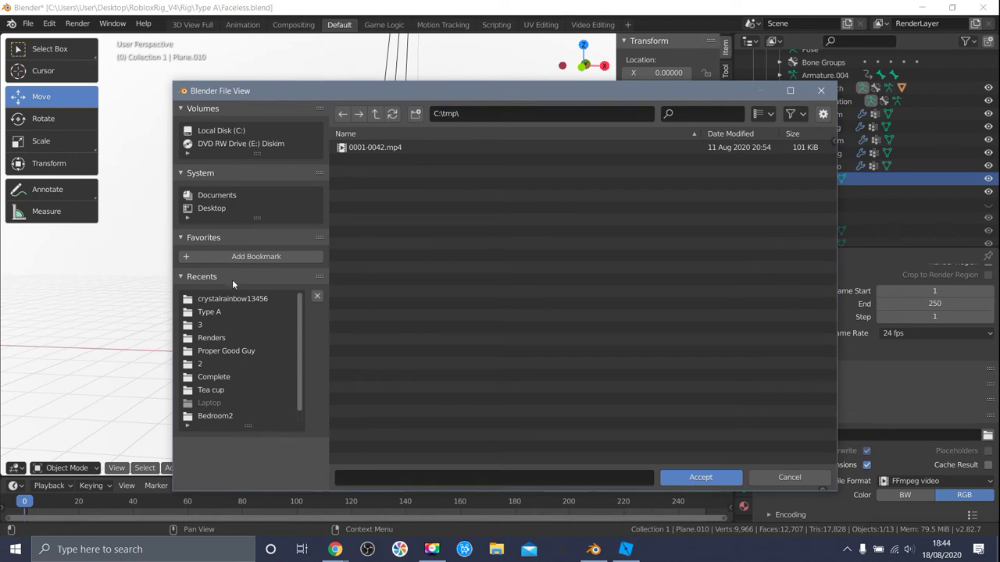
{"action": "scroll", "coordinate": [232, 367], "scroll_direction": "down", "scroll_amount": 1}
{"action": "scroll", "coordinate": [228, 353], "scroll_direction": "up", "scroll_amount": 1}
{"action": "left_click", "coordinate": [227, 299]}
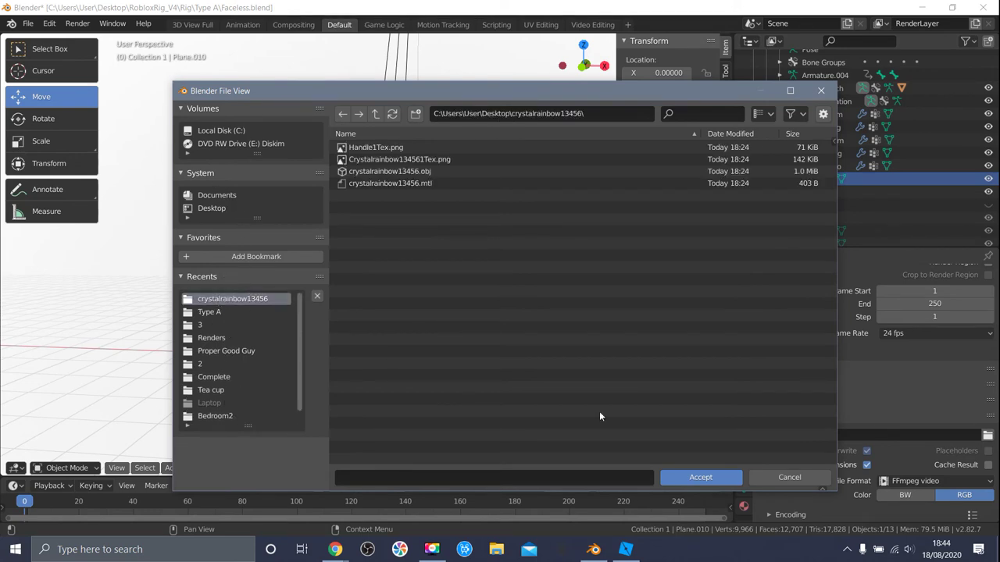
{"action": "left_click", "coordinate": [697, 477]}
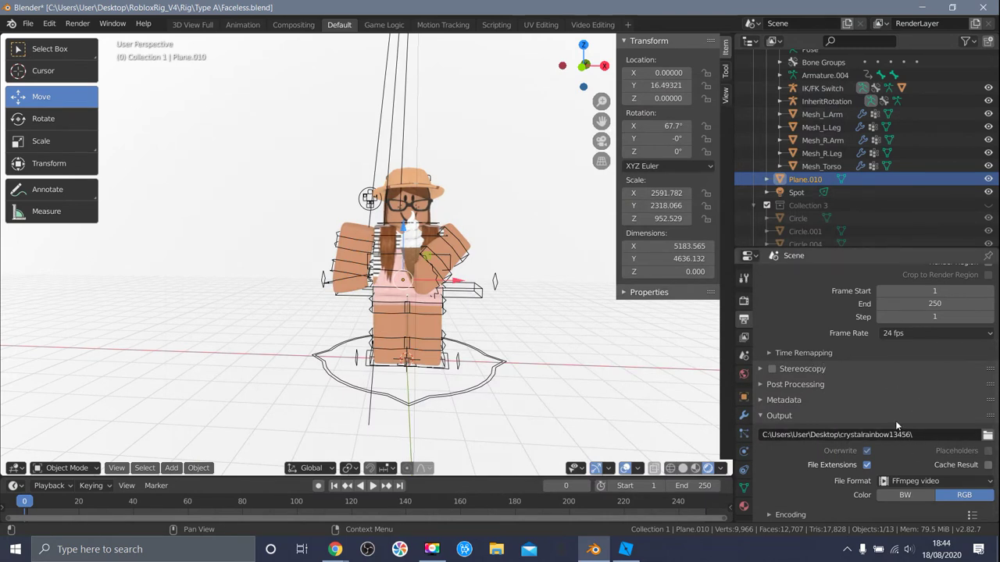
Set the render output's file format to JPEG.
{"action": "scroll", "coordinate": [958, 468], "scroll_direction": "down", "scroll_amount": 5}
{"action": "left_click", "coordinate": [938, 314]}
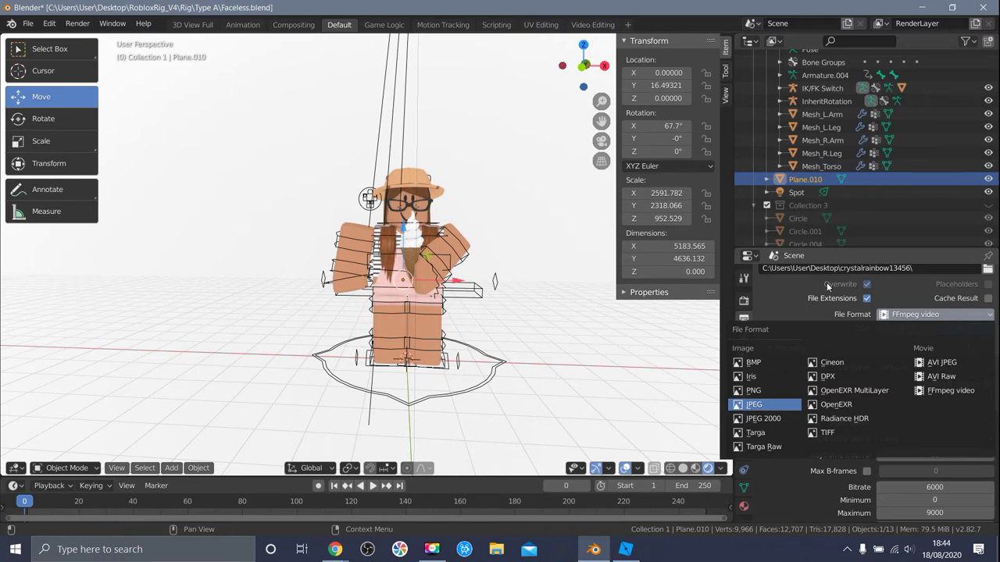
{"action": "left_click", "coordinate": [754, 404]}
{"action": "middle_click_drag", "start_coordinate": [567, 290], "coordinate": [579, 330]}
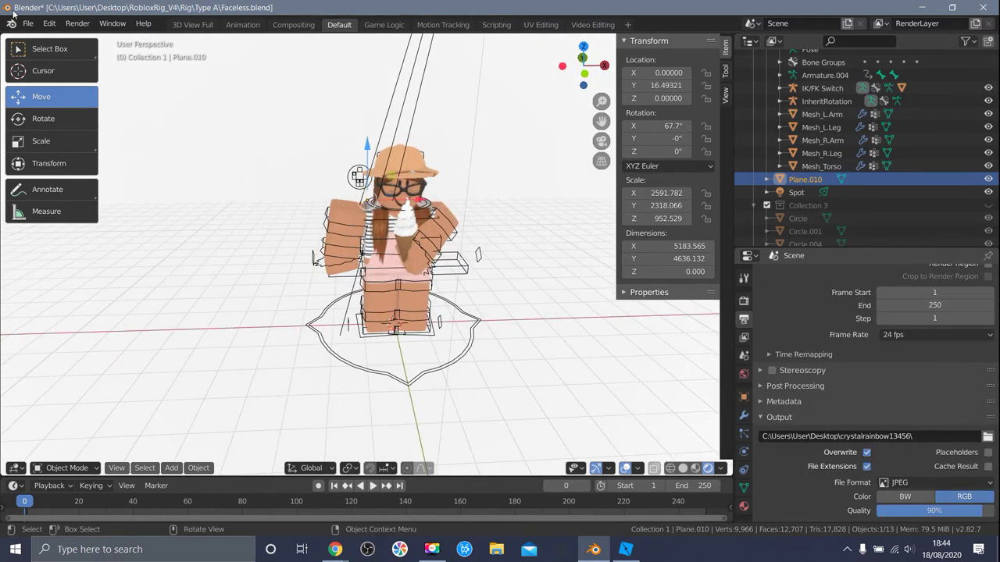
{"action": "left_click", "coordinate": [154, 472]}
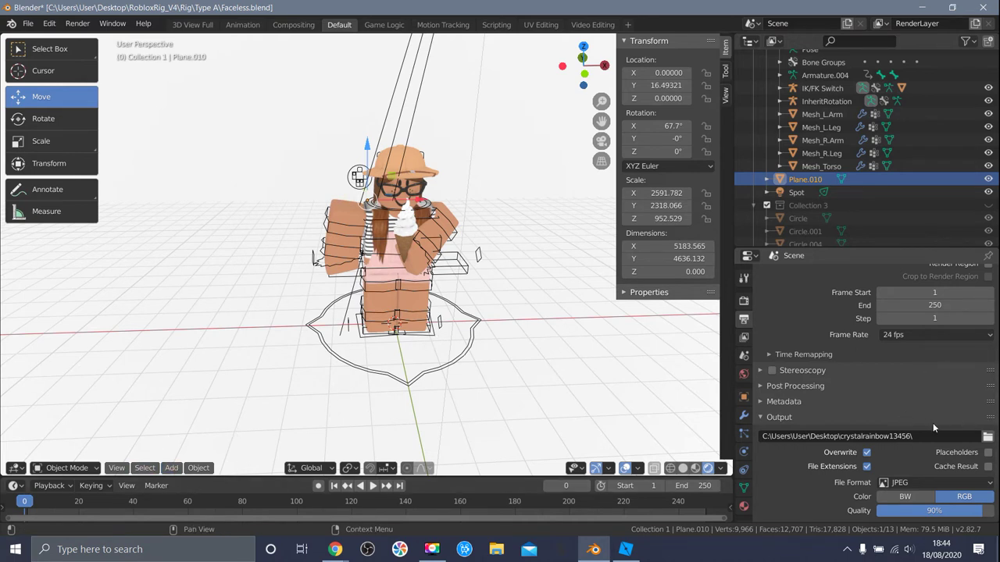
Add a camera to the scene and switch the viewport to look through it.
{"action": "left_click", "coordinate": [172, 468]}
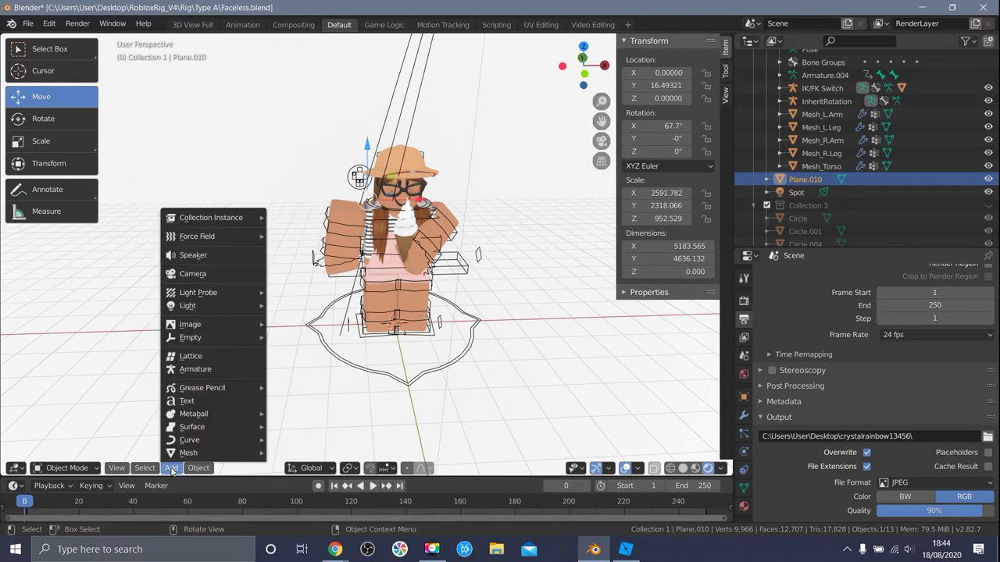
{"action": "left_click", "coordinate": [198, 274]}
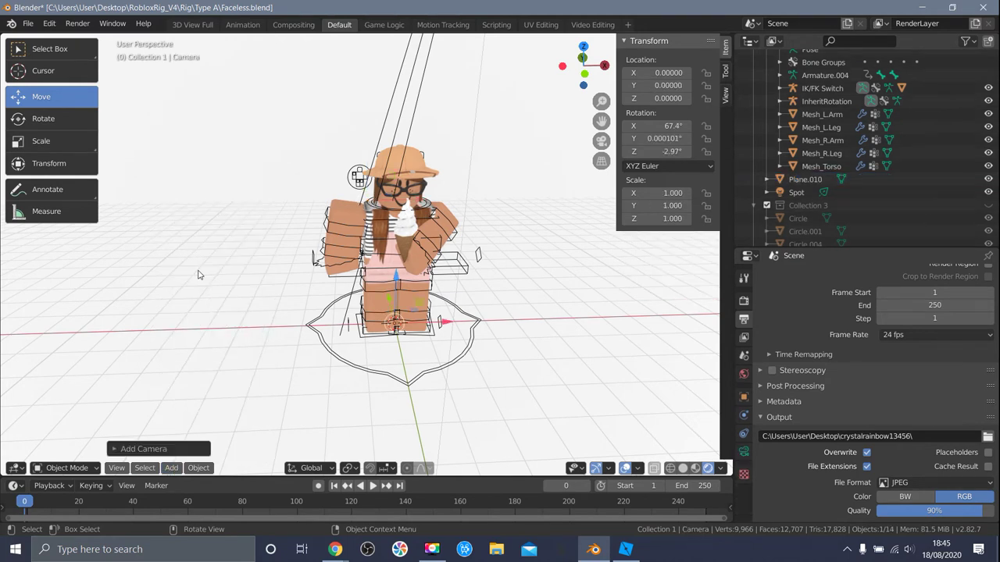
{"action": "left_click", "coordinate": [600, 141]}
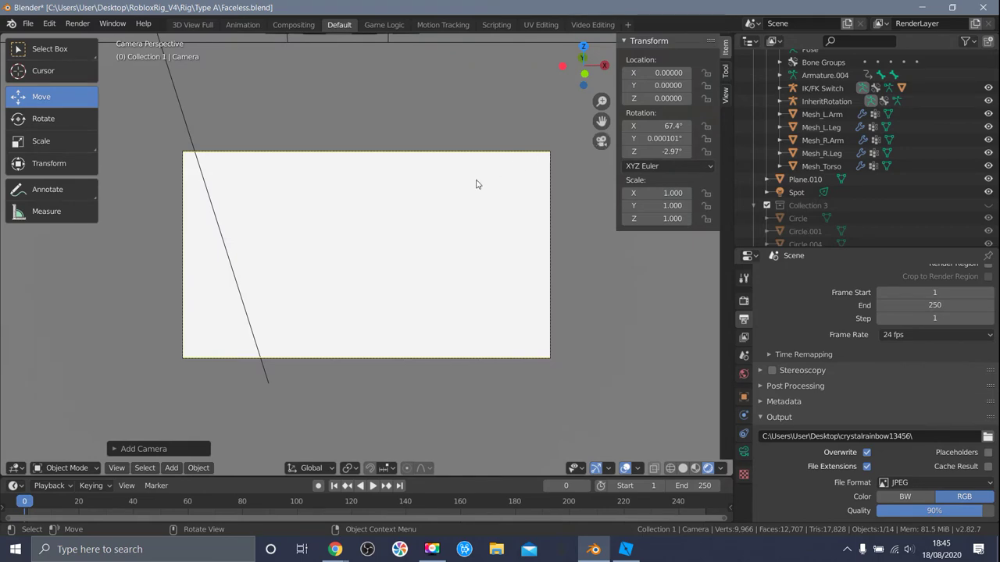
Fly the camera to about X 3.95, Y -9.69, Z 5.34, rotated about 82.8° in X and 23.4° in Z, framing the character's upper body.
{"action": "key", "text": "shift+grave"}
{"action": "key", "text": "s"}
{"action": "key", "text": "a"}
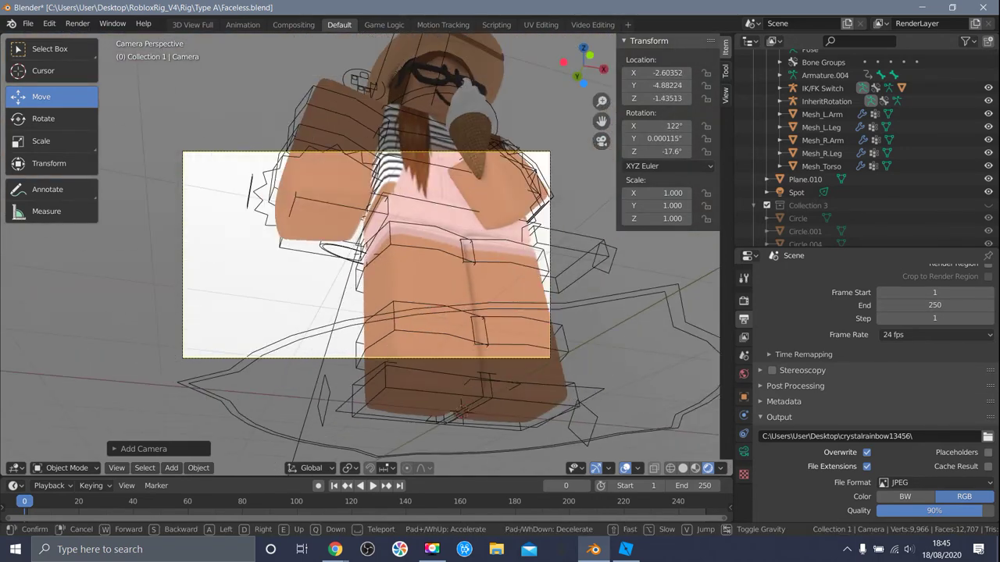
{"action": "key", "text": "d"}
{"action": "key", "text": "e"}
{"action": "key", "text": "s"}
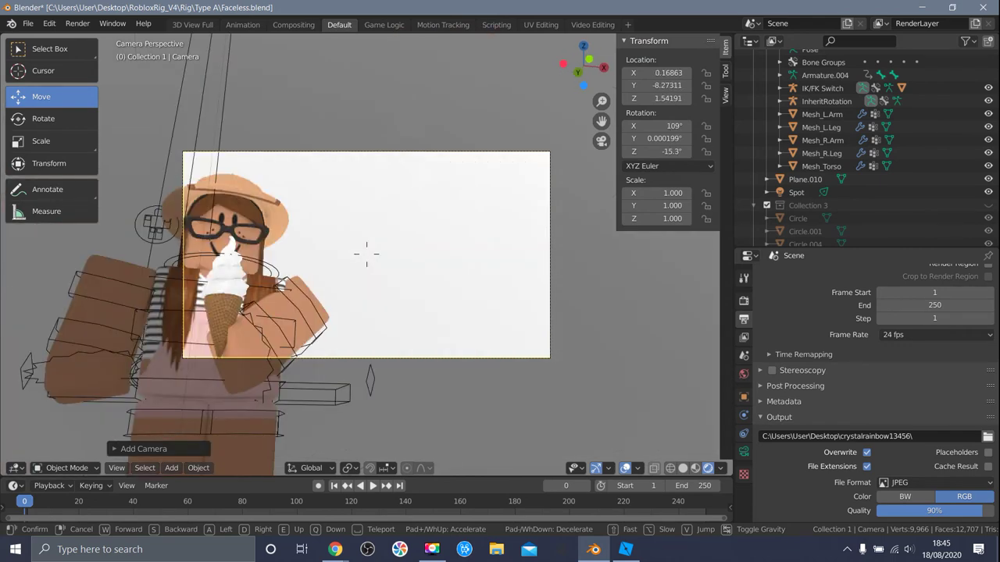
{"action": "key", "text": "w"}
{"action": "key", "text": "e"}
{"action": "key", "text": "s"}
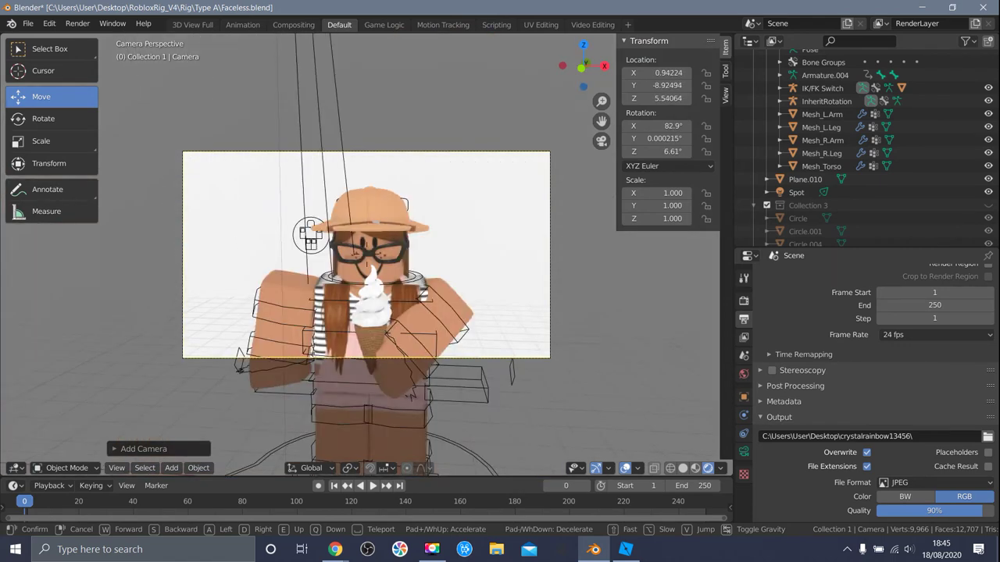
{"action": "key", "text": "d"}
{"action": "key", "text": "w"}
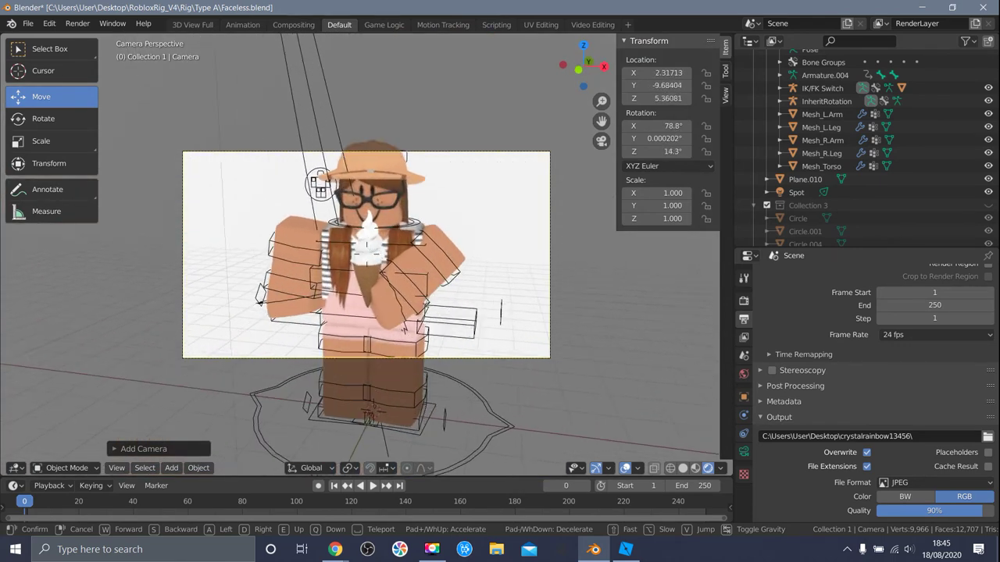
{"action": "key", "text": "w"}
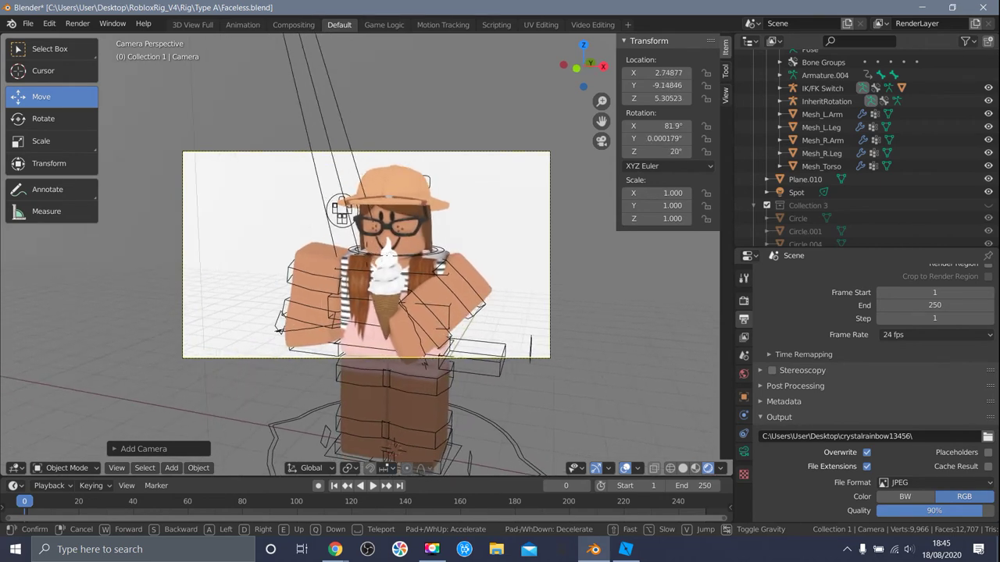
{"action": "key", "text": "s"}
{"action": "key", "text": "w"}
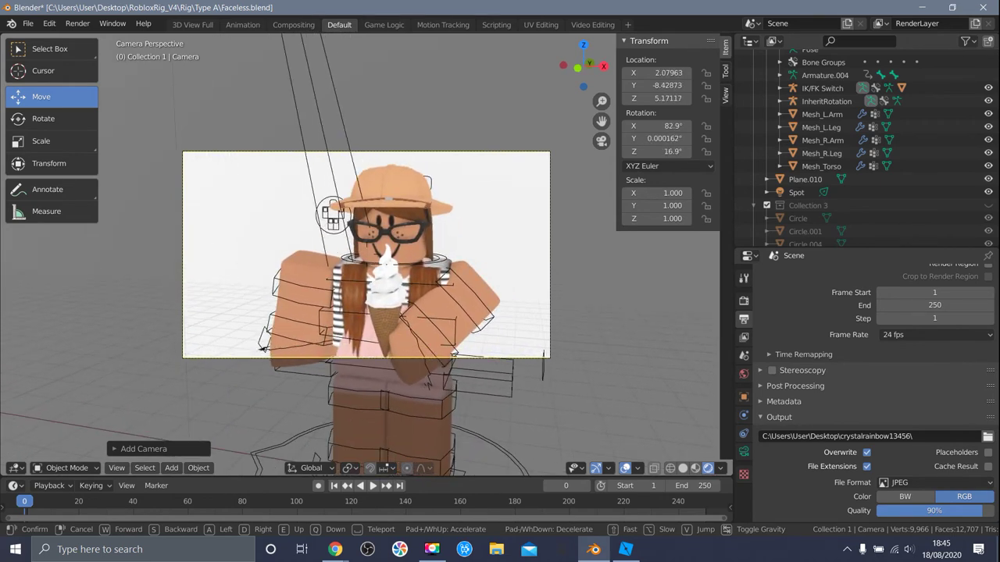
{"action": "key", "text": "s"}
{"action": "key", "text": "s"}
{"action": "key", "text": "d"}
{"action": "key", "text": "w"}
{"action": "key", "text": "w"}
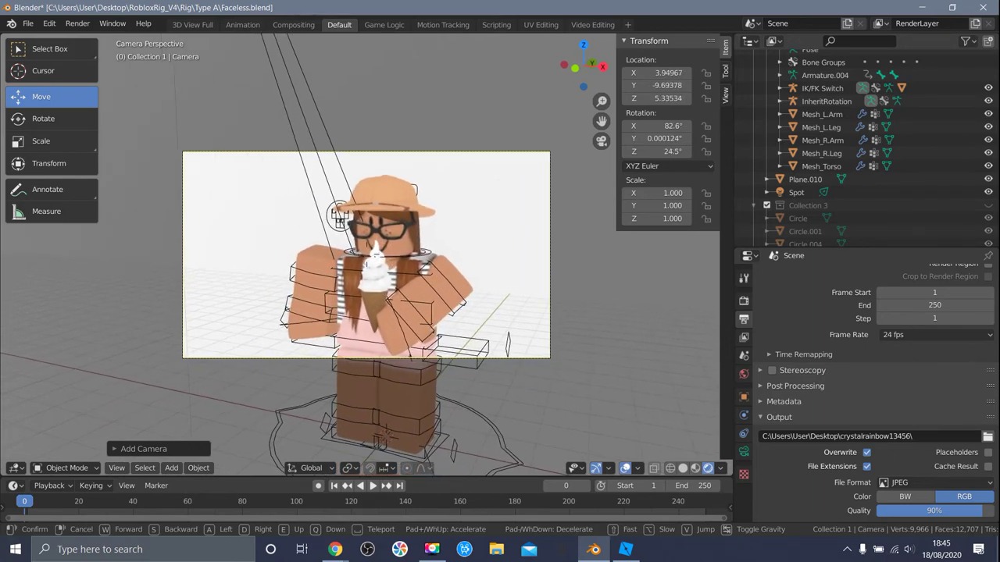
{"action": "left_click", "coordinate": [378, 256]}
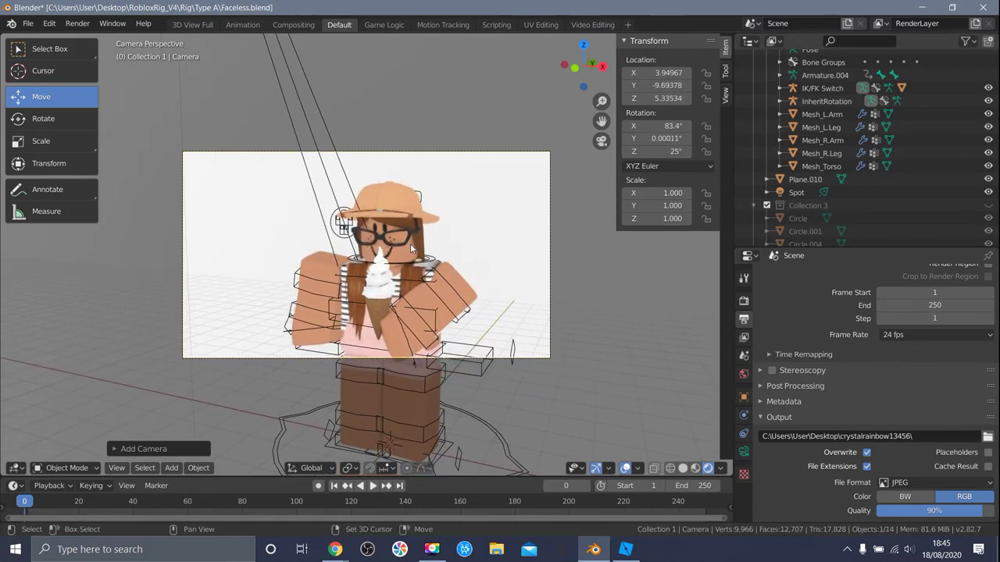
{"action": "key", "text": "shift+grave"}
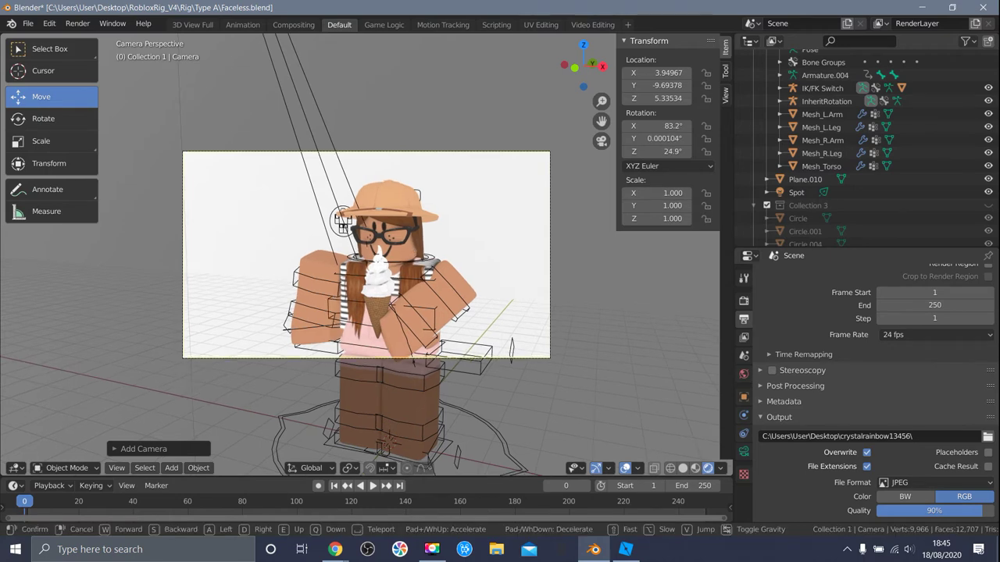
{"action": "left_click", "coordinate": [472, 220]}
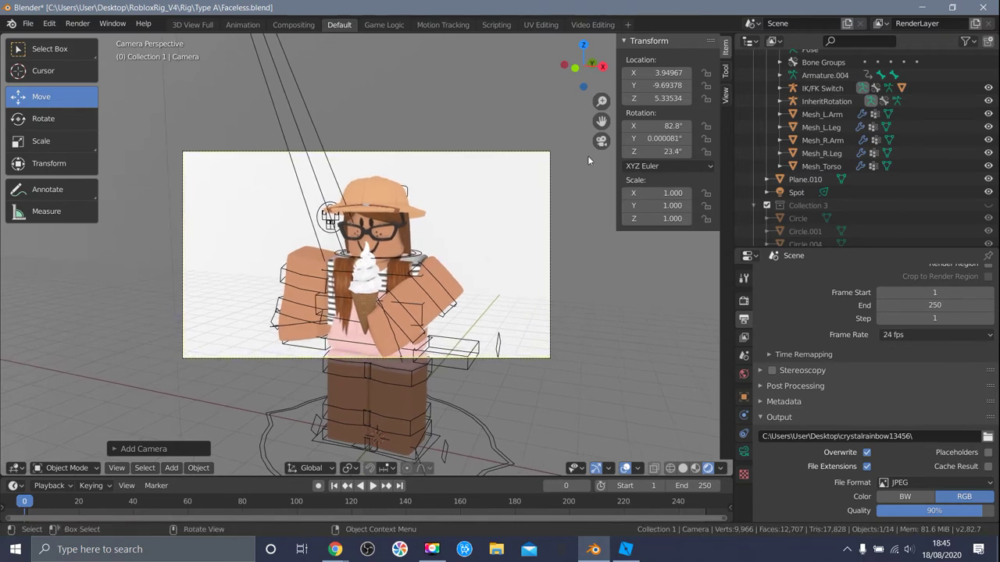
Rotate the character's head to about 86° in X, -3.49° in Y and 193° in Z, and check it through the camera.
{"action": "left_click", "coordinate": [601, 140]}
{"action": "scroll", "coordinate": [461, 151], "scroll_direction": "down", "scroll_amount": 5}
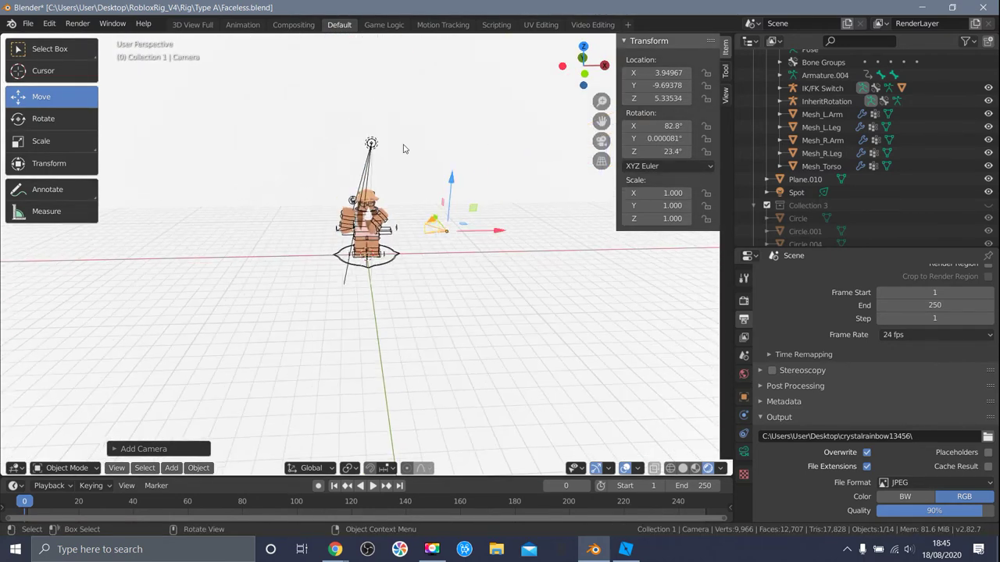
{"action": "scroll", "coordinate": [387, 186], "scroll_direction": "up", "scroll_amount": 3}
{"action": "left_click", "coordinate": [394, 155]}
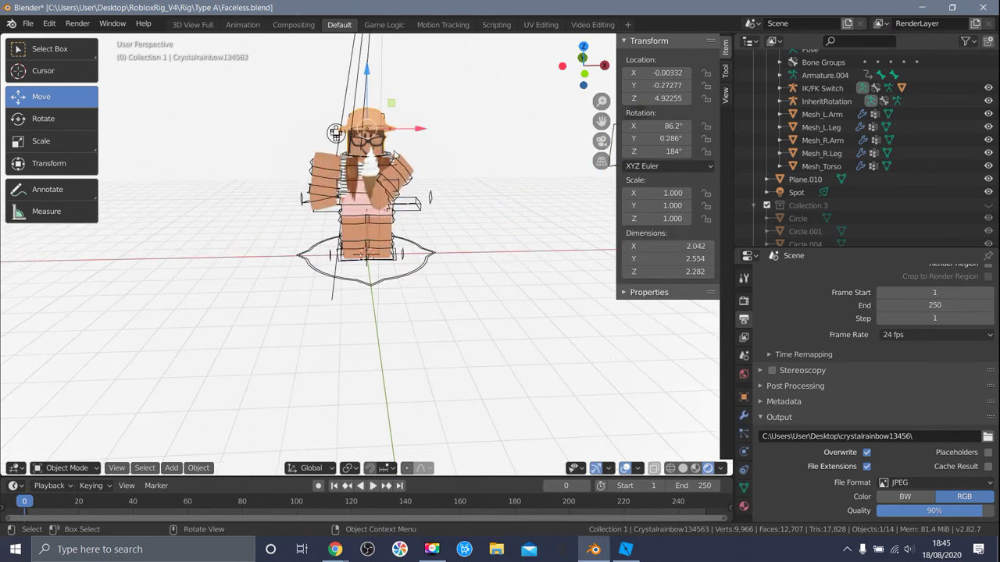
{"action": "left_click", "coordinate": [57, 123]}
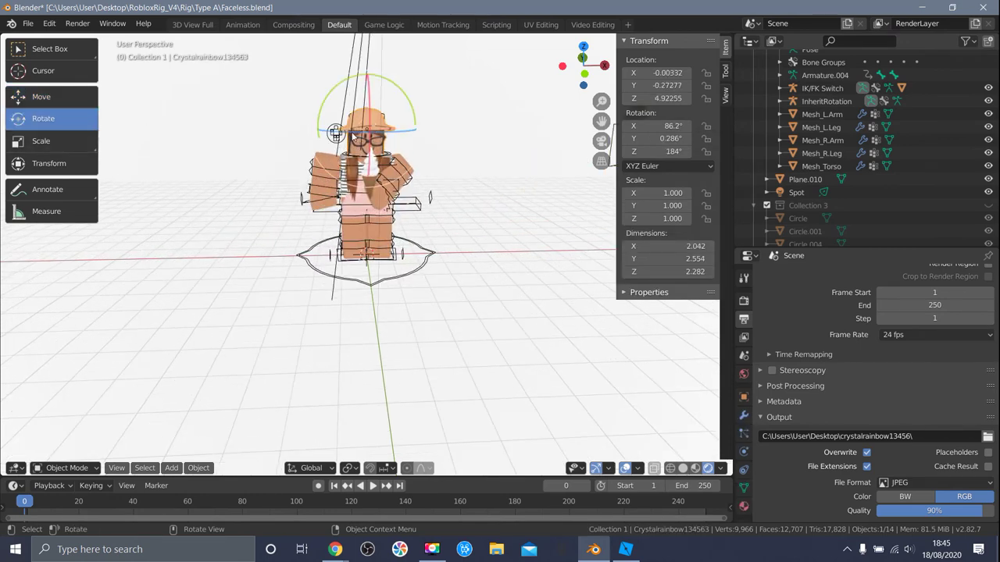
{"action": "left_click_drag", "start_coordinate": [367, 145], "coordinate": [381, 148]}
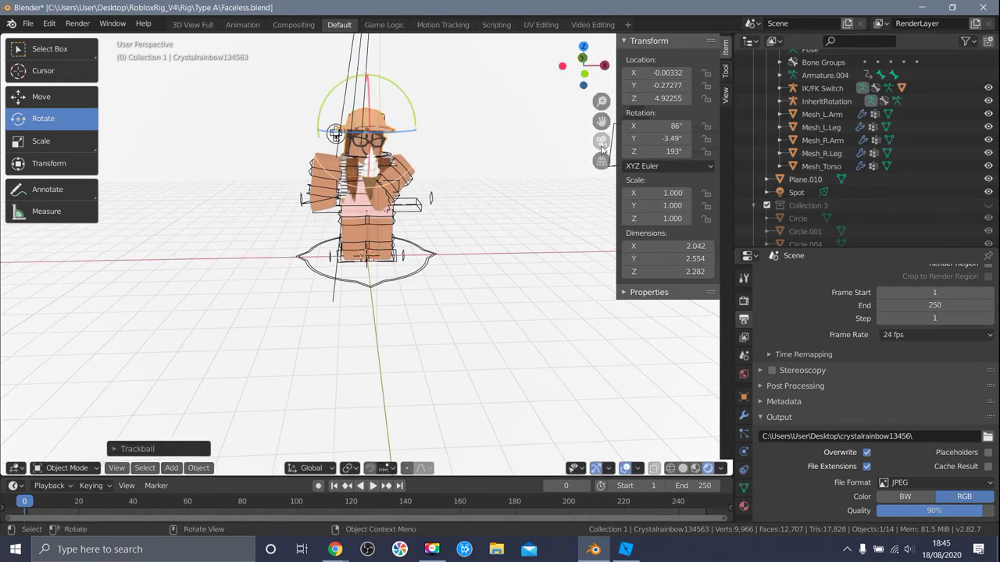
{"action": "left_click", "coordinate": [602, 145]}
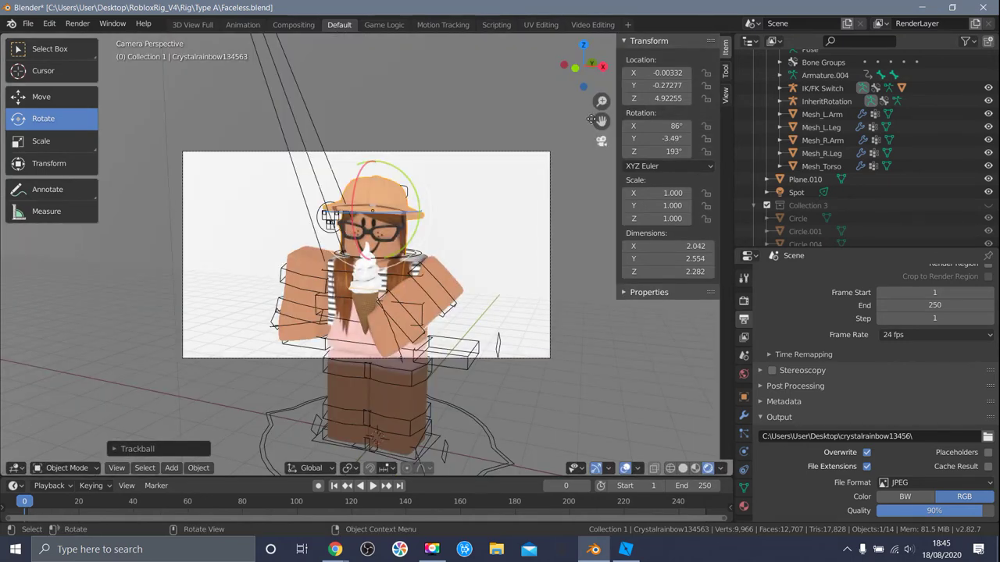
{"action": "left_click", "coordinate": [601, 143]}
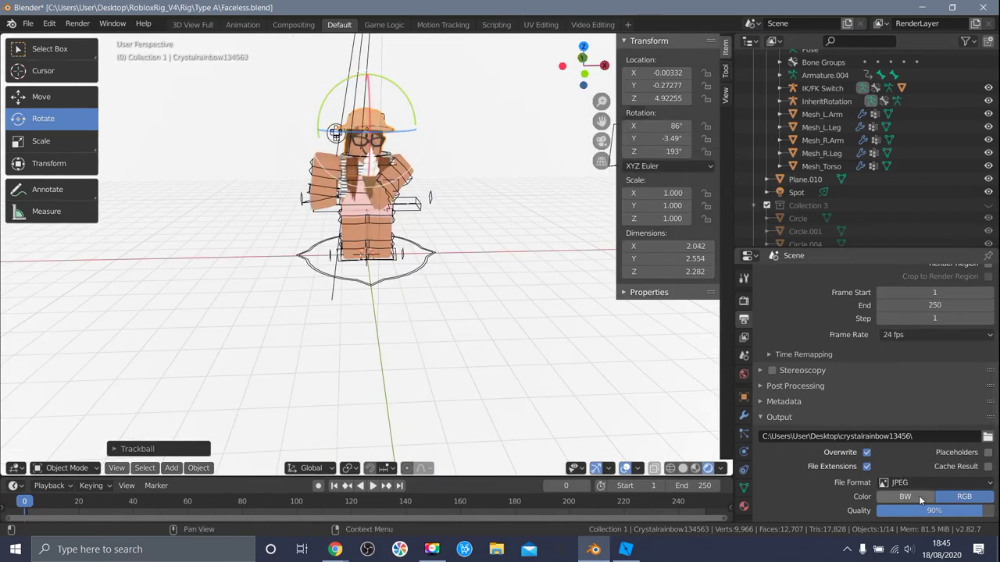
Try the BW color option for the JPEG output, return it to RGB, and set the quality to 100%.
{"action": "left_click", "coordinate": [918, 501]}
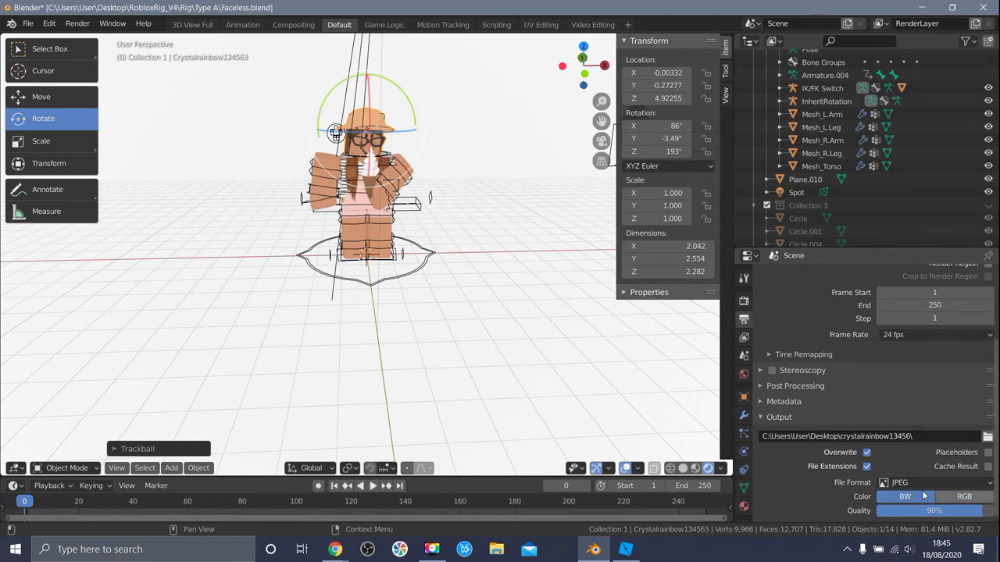
{"action": "left_click", "coordinate": [961, 500]}
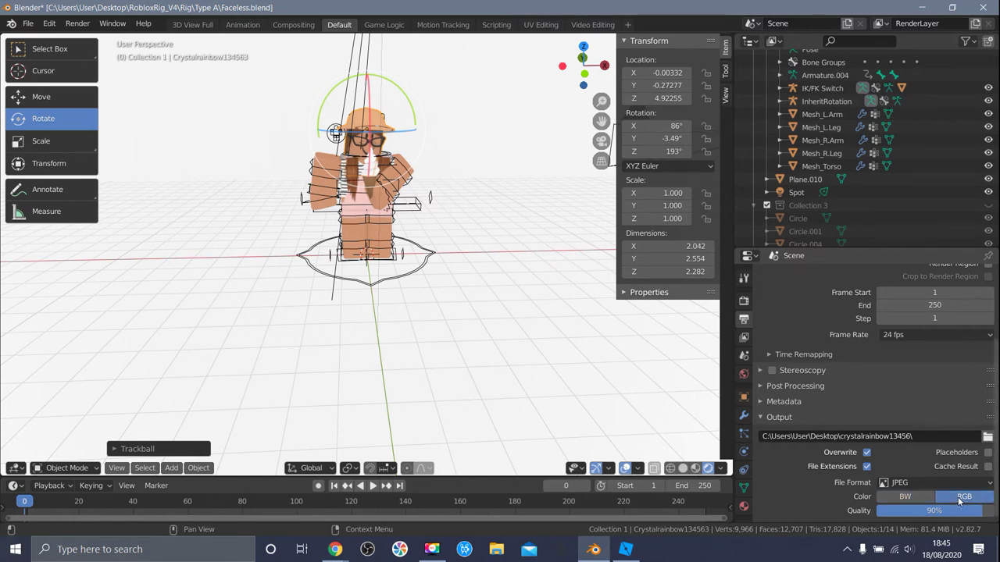
{"action": "left_click_drag", "start_coordinate": [968, 512], "coordinate": [989, 512]}
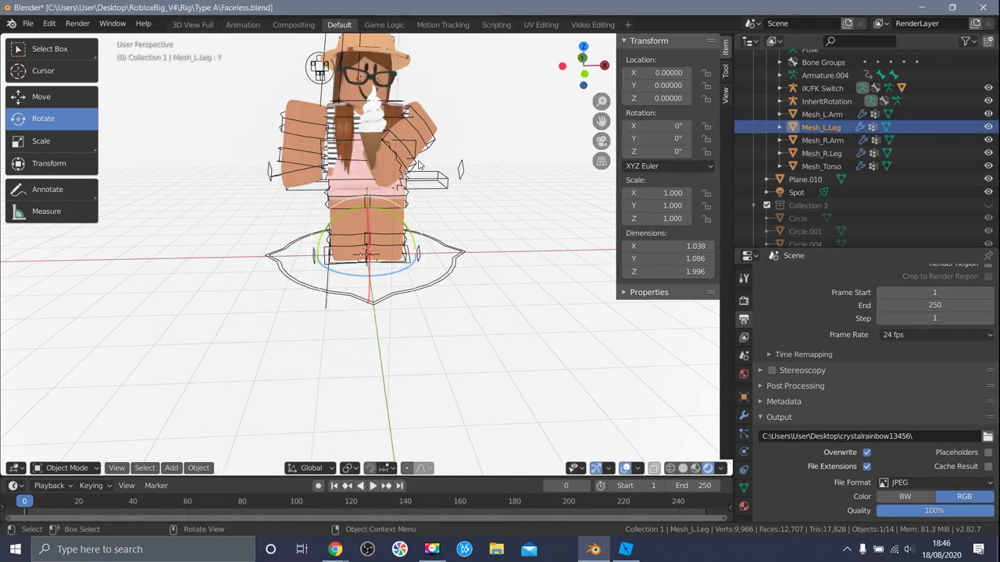
Render the scene as a still image and inspect the rendered character up close and in full frame.
{"action": "scroll", "coordinate": [418, 165], "scroll_direction": "down", "scroll_amount": 3}
{"action": "middle_click_drag", "start_coordinate": [401, 173], "coordinate": [352, 203]}
{"action": "left_click", "coordinate": [79, 24]}
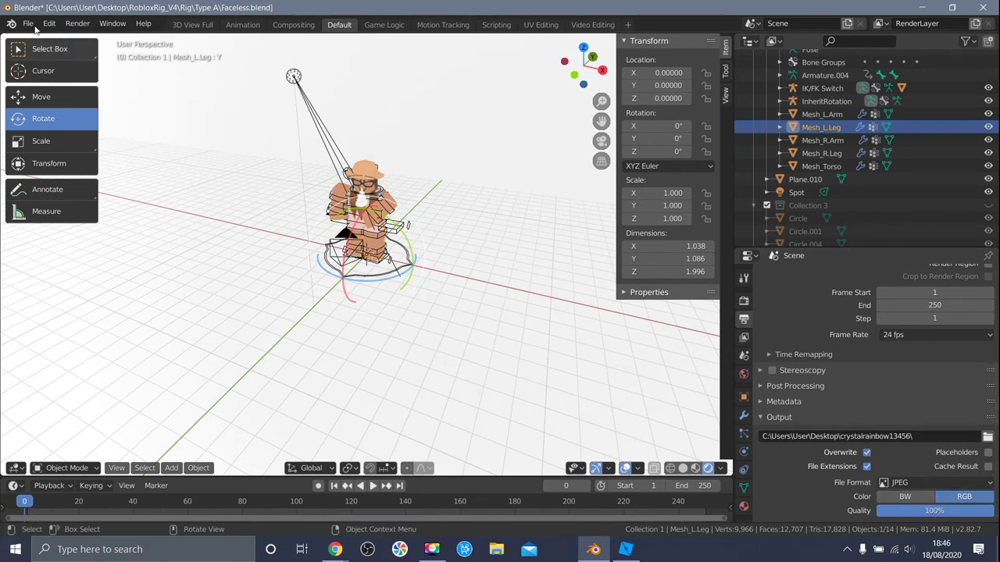
{"action": "left_click", "coordinate": [76, 24]}
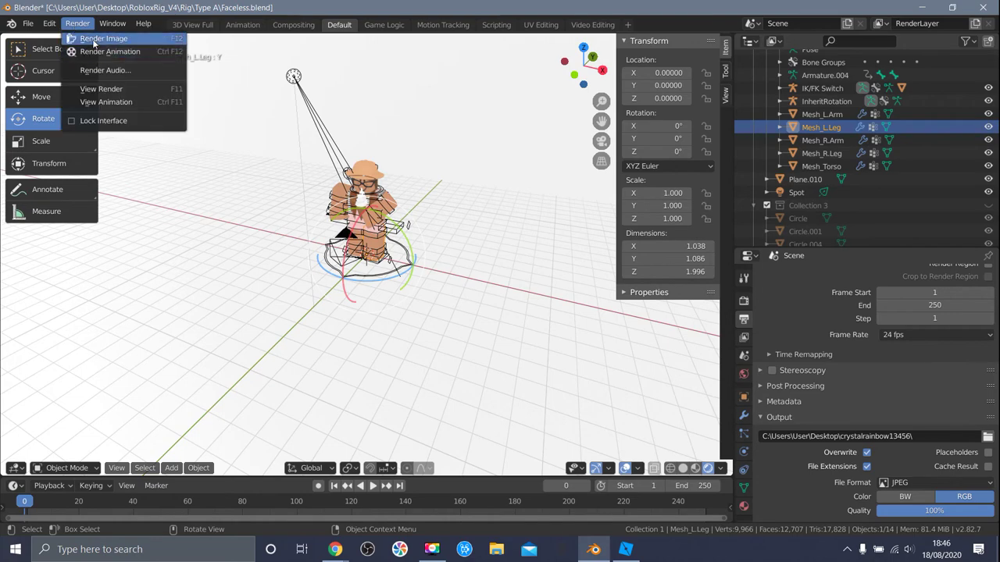
{"action": "left_click", "coordinate": [92, 39]}
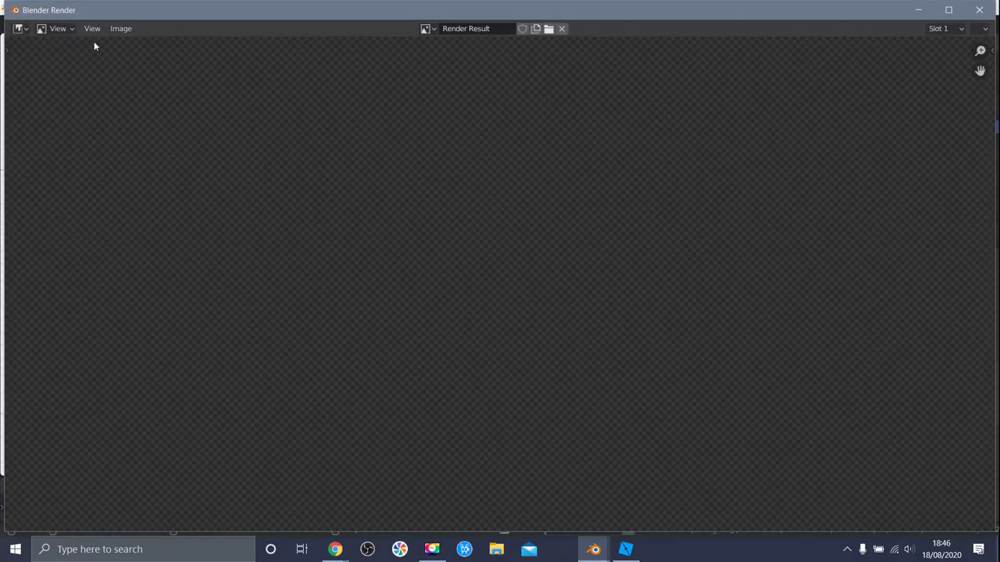
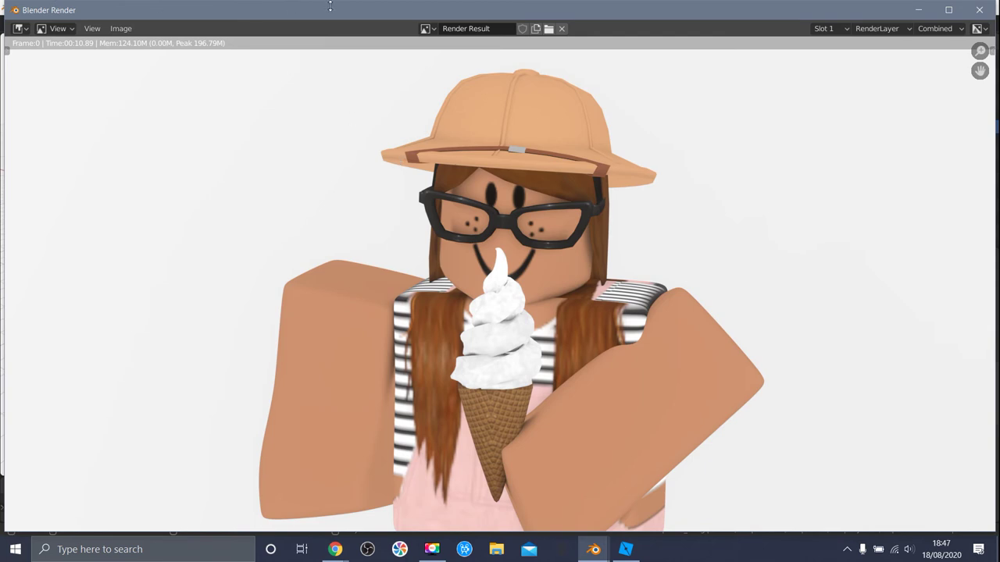
{"action": "scroll", "coordinate": [541, 233], "scroll_direction": "down", "scroll_amount": 2}
{"action": "scroll", "coordinate": [541, 233], "scroll_direction": "up", "scroll_amount": 3}
{"action": "scroll", "coordinate": [534, 247], "scroll_direction": "down", "scroll_amount": 4}
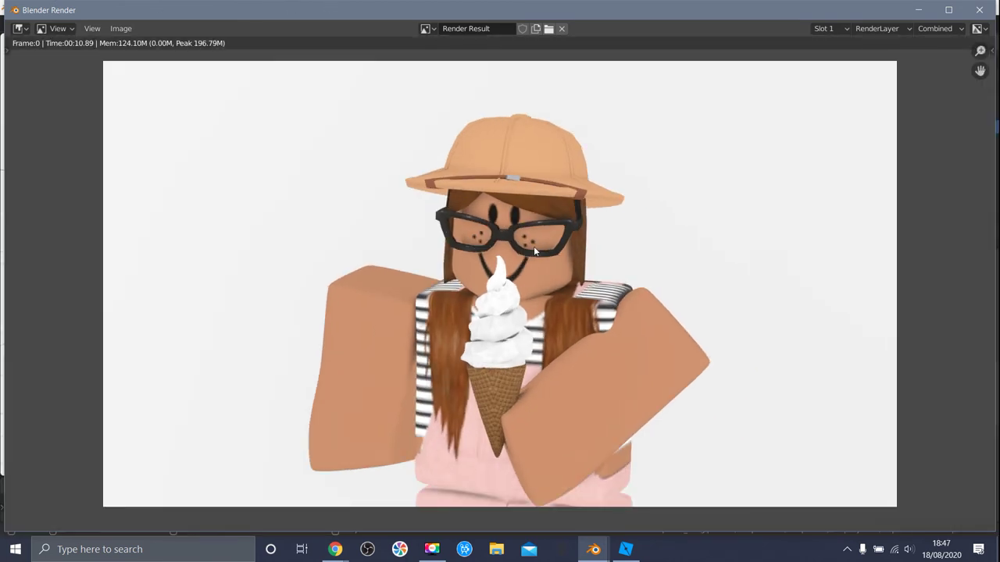
{"action": "scroll", "coordinate": [499, 173], "scroll_direction": "up", "scroll_amount": 2}
Switch to File Explorer, check the follower's character folder on the Desktop for the rendered image, and close the window.
{"action": "left_click", "coordinate": [498, 552]}
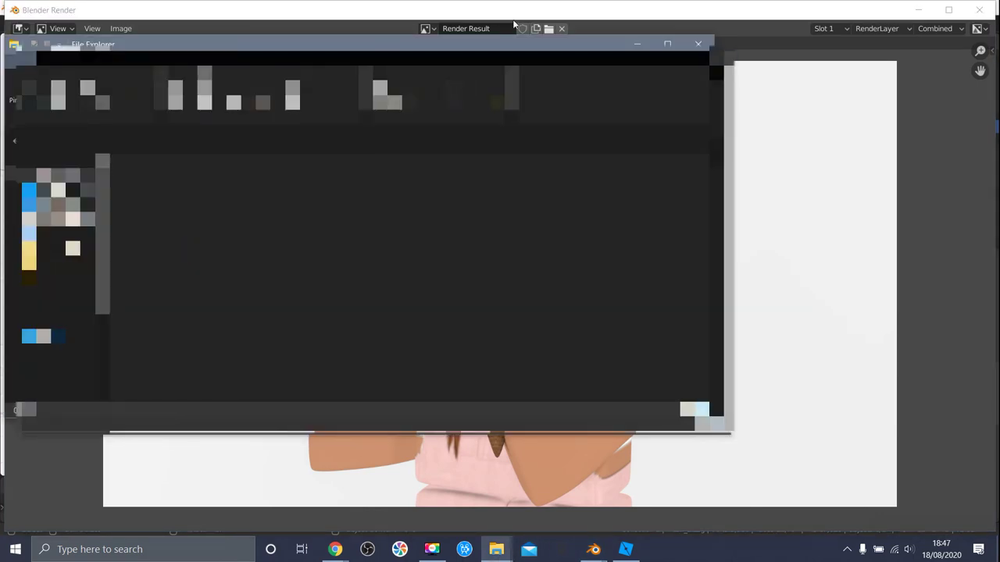
{"action": "left_click", "coordinate": [698, 44]}
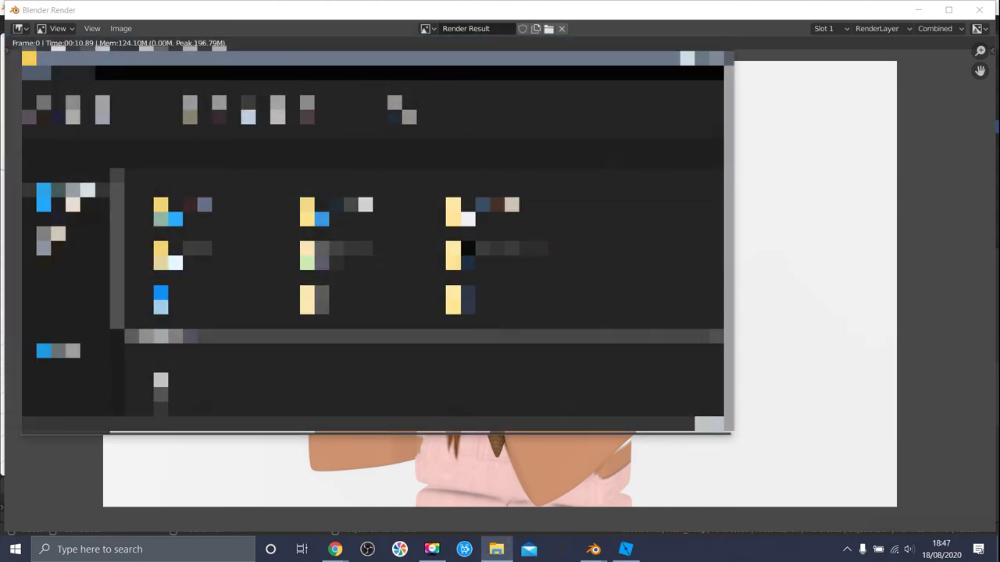
{"action": "double_click", "coordinate": [488, 255]}
{"action": "left_click", "coordinate": [34, 153]}
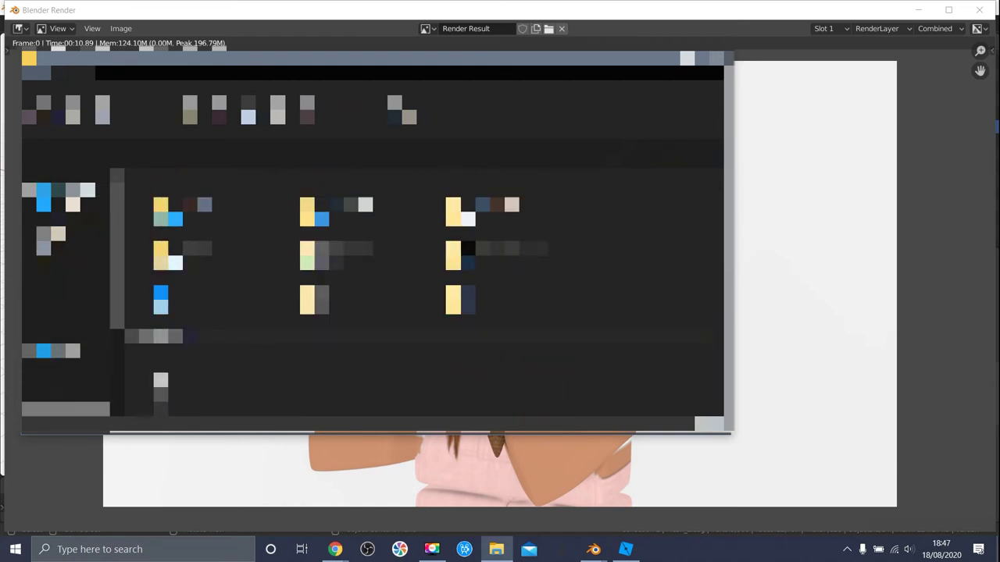
{"action": "left_click", "coordinate": [66, 409]}
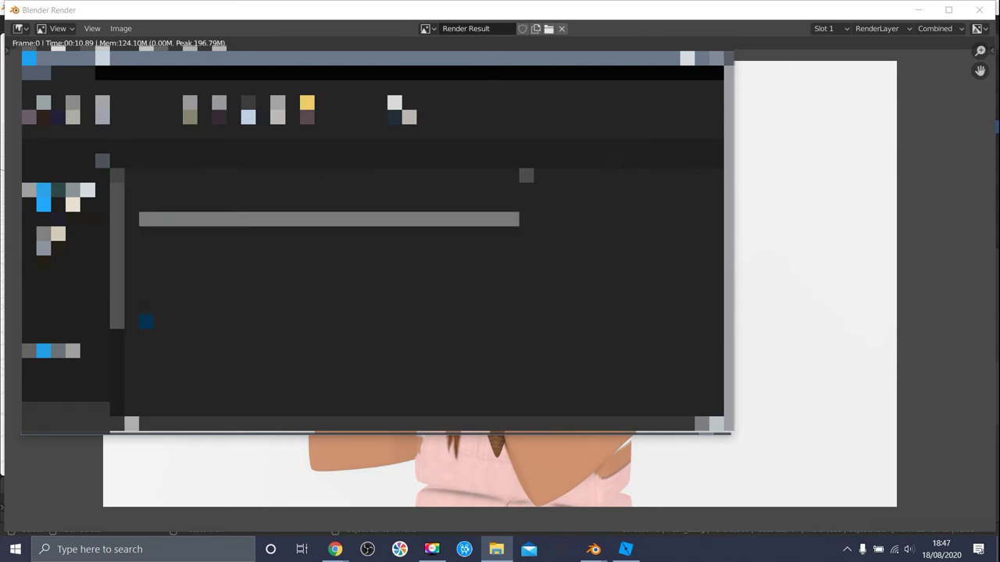
{"action": "left_click", "coordinate": [197, 219]}
{"action": "left_click", "coordinate": [277, 220]}
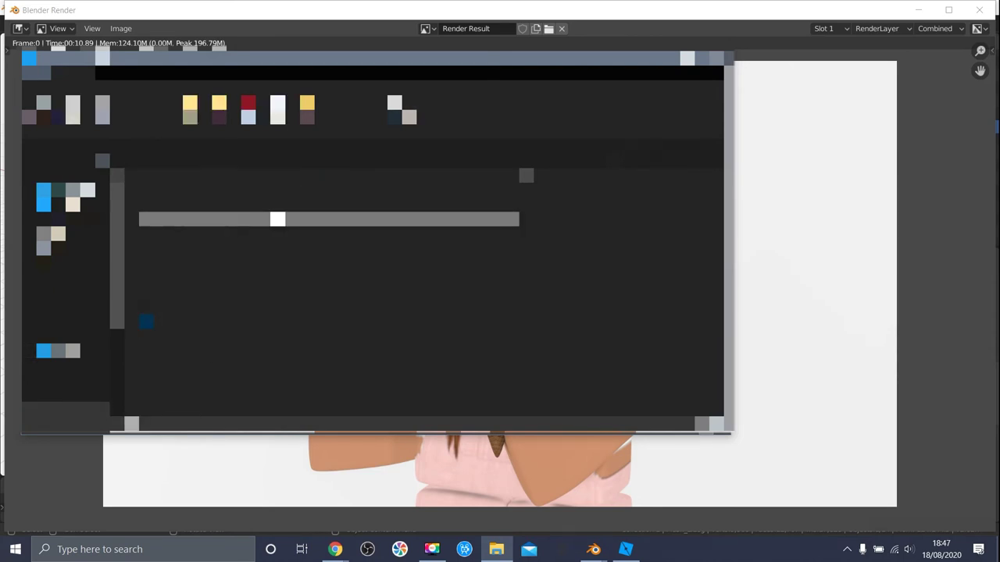
{"action": "double_click", "coordinate": [277, 219]}
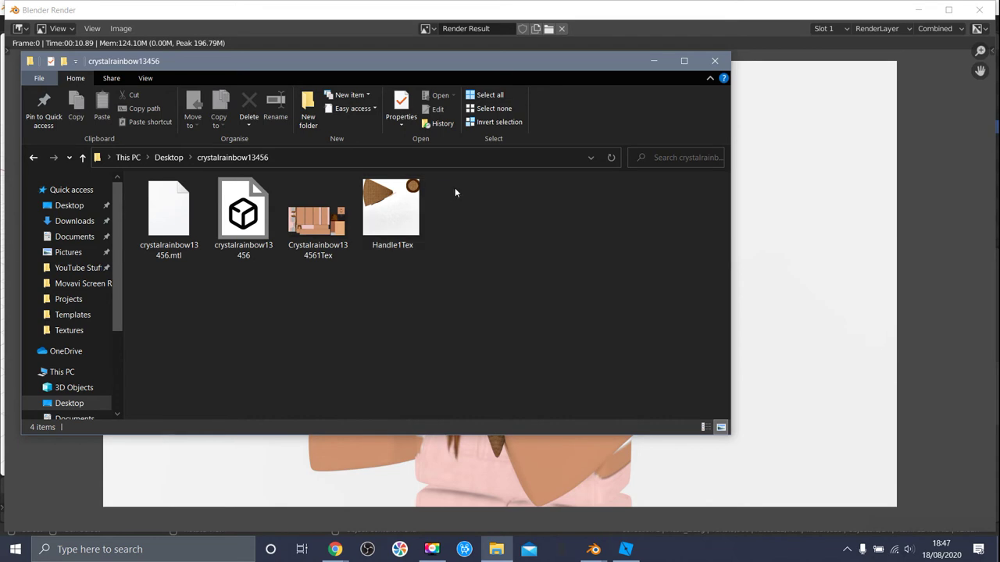
{"action": "left_click", "coordinate": [78, 404]}
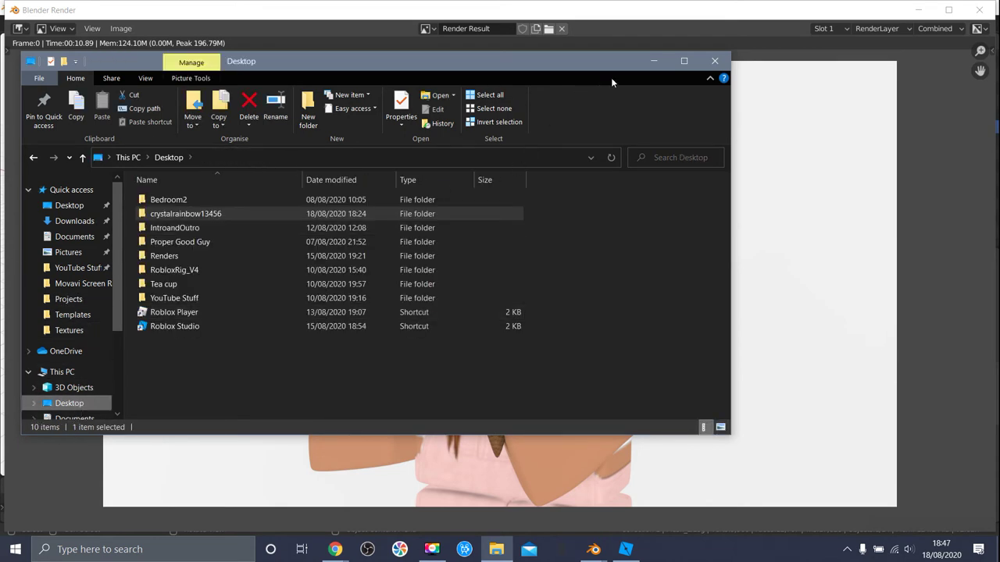
{"action": "left_click", "coordinate": [714, 60]}
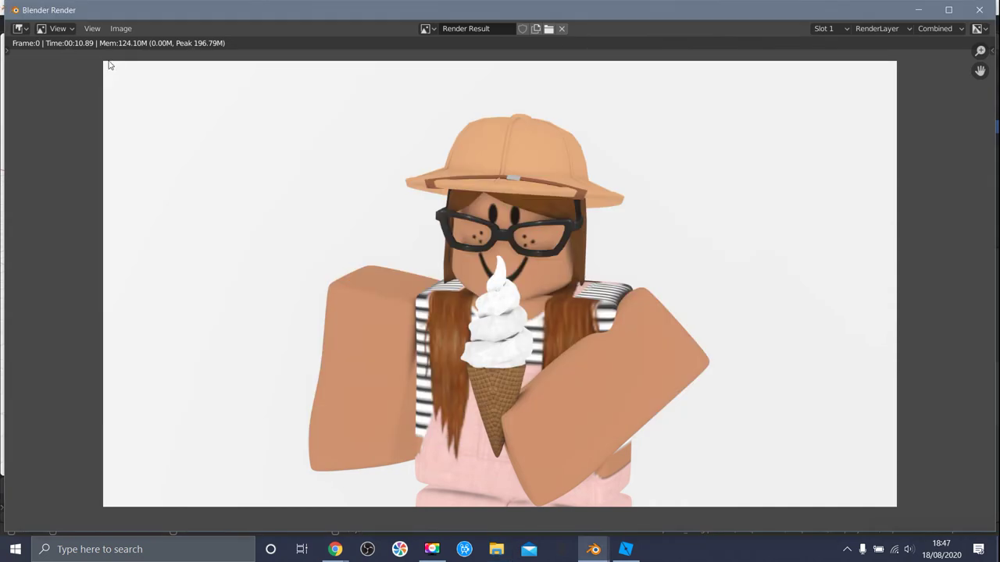
Find the Snipping Tool with a Windows search for "snip" and switch to it.
{"action": "scroll", "coordinate": [176, 64], "scroll_direction": "up", "scroll_amount": 1}
{"action": "scroll", "coordinate": [196, 75], "scroll_direction": "down", "scroll_amount": 1}
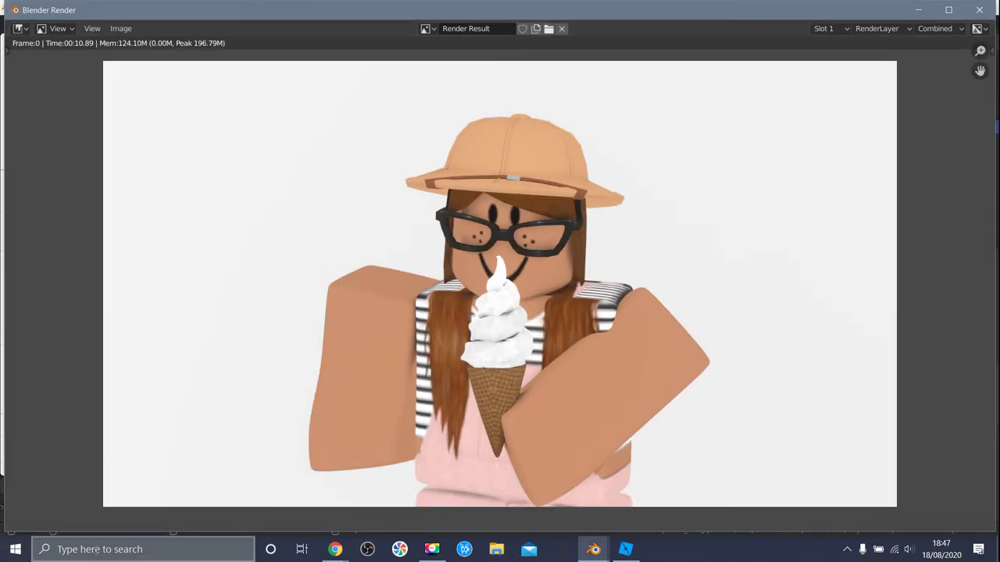
{"action": "left_click", "coordinate": [107, 539]}
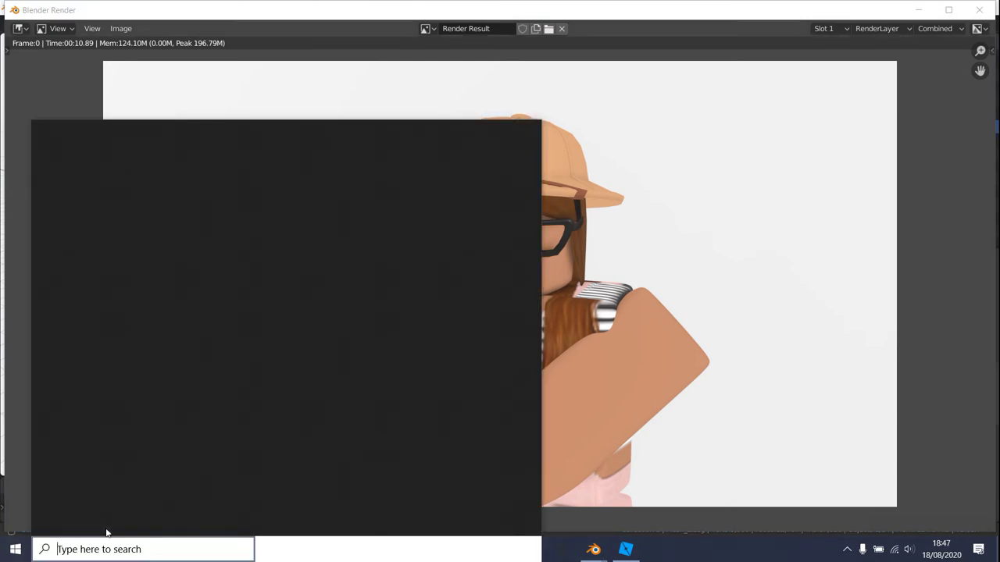
{"action": "type", "text": "snip"}
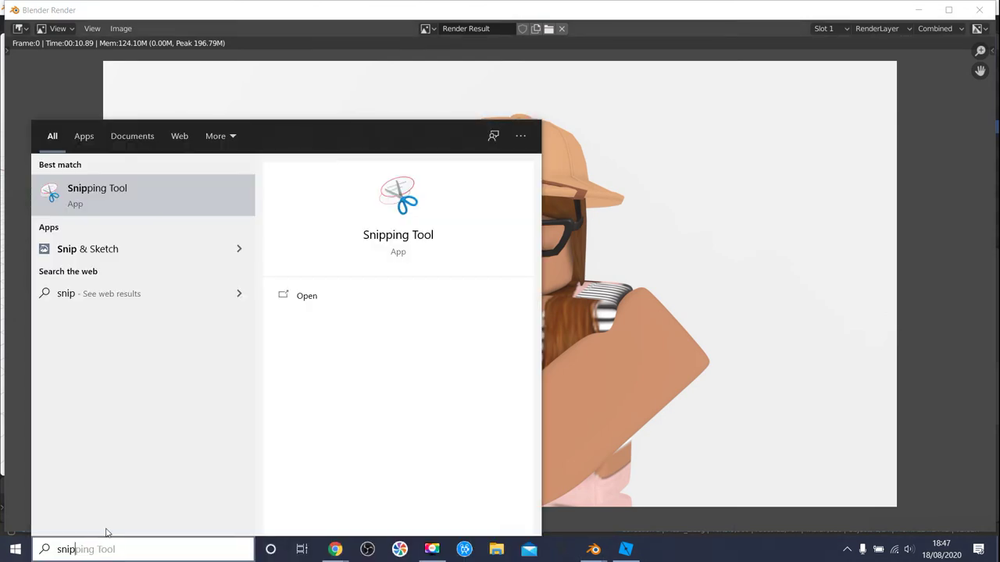
{"action": "left_click", "coordinate": [115, 202]}
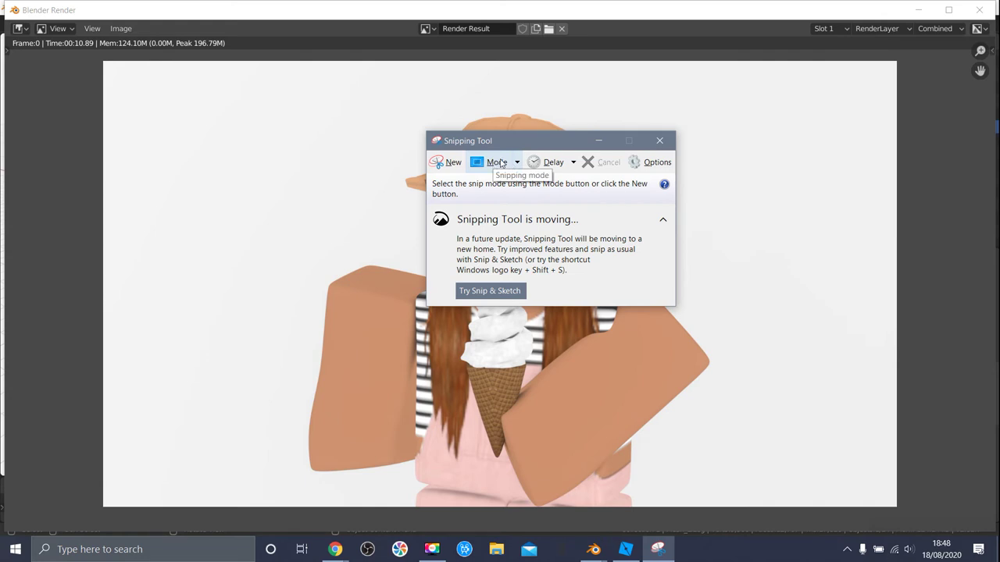
{"action": "left_click", "coordinate": [501, 163]}
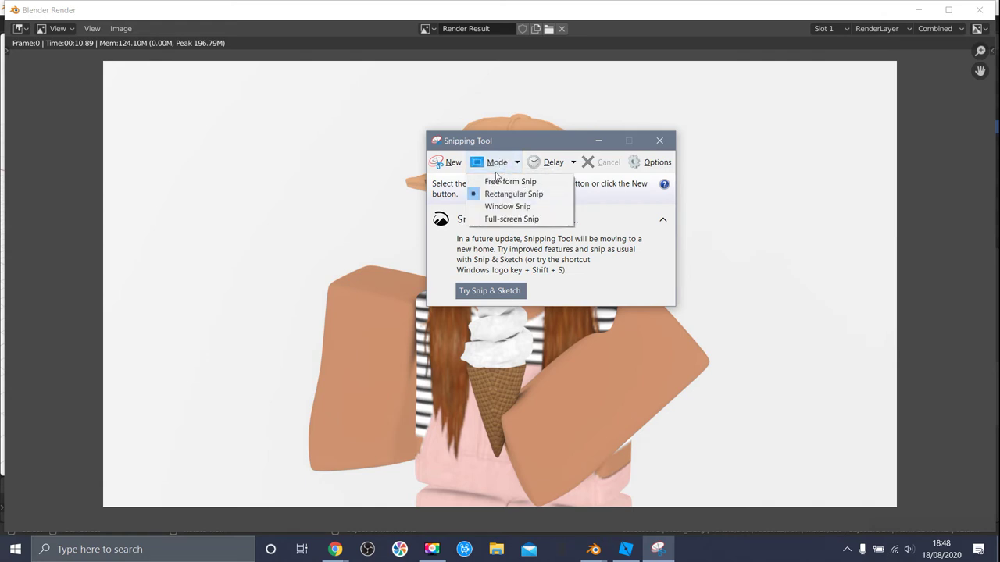
{"action": "left_click", "coordinate": [512, 209]}
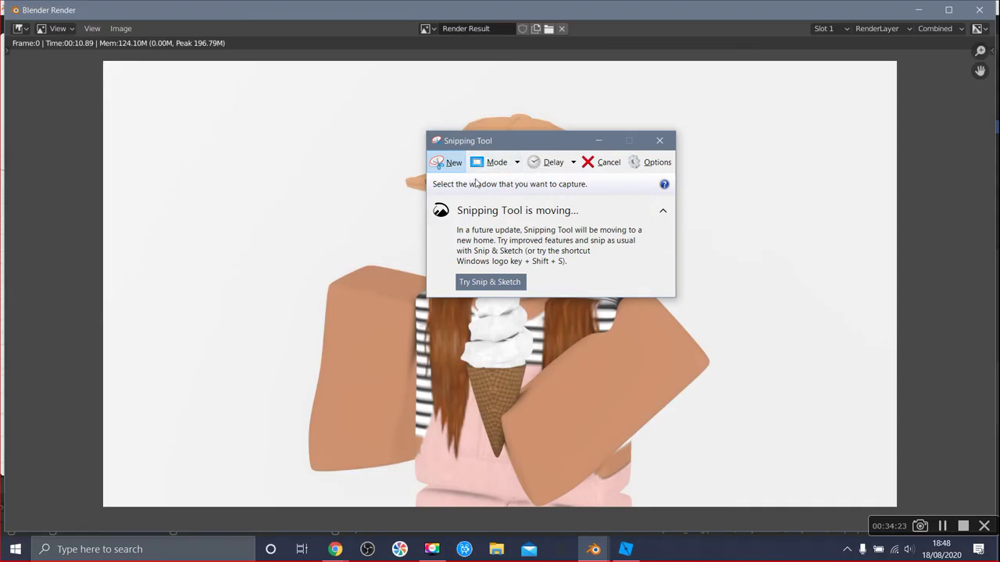
{"action": "left_click", "coordinate": [438, 163]}
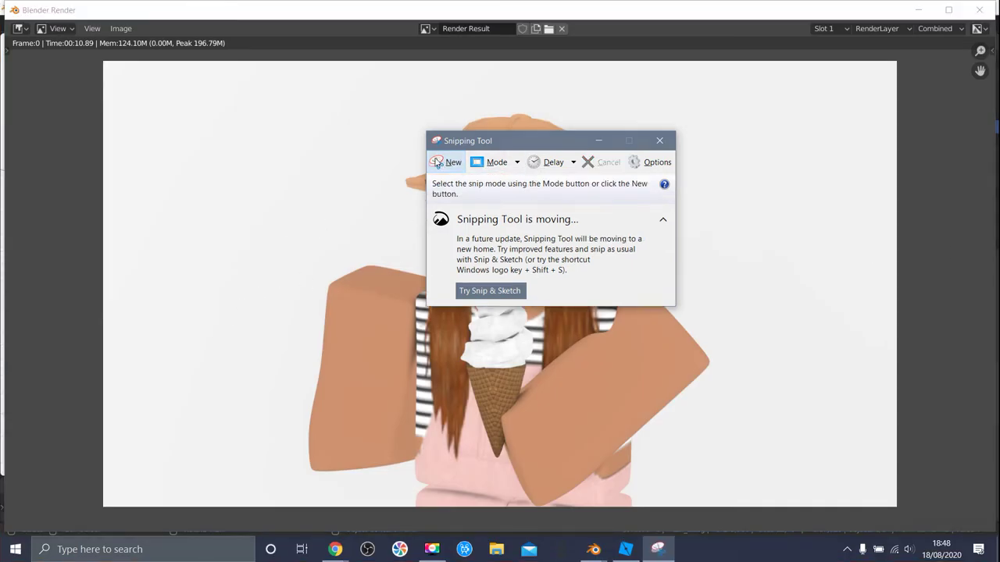
Capture the full rendered image of the character as a Rectangular Snip, without the surrounding render window.
{"action": "left_click", "coordinate": [501, 163]}
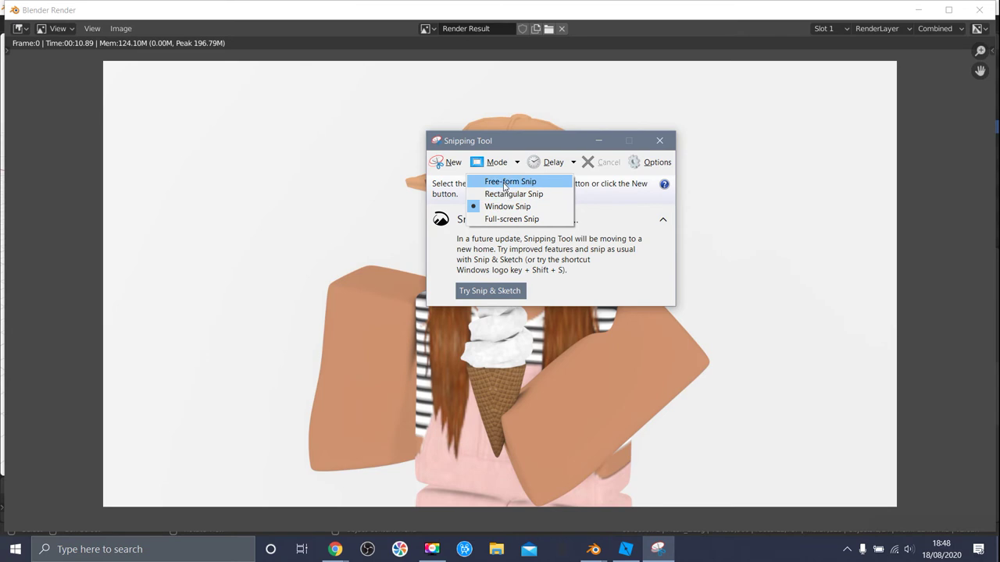
{"action": "left_click", "coordinate": [513, 194]}
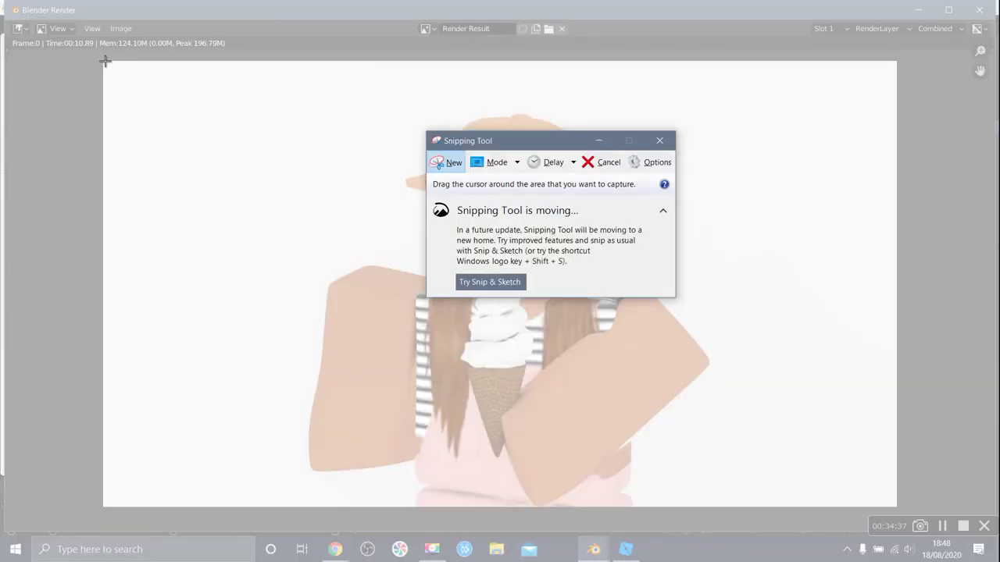
{"action": "left_click_drag", "start_coordinate": [104, 63], "coordinate": [893, 504]}
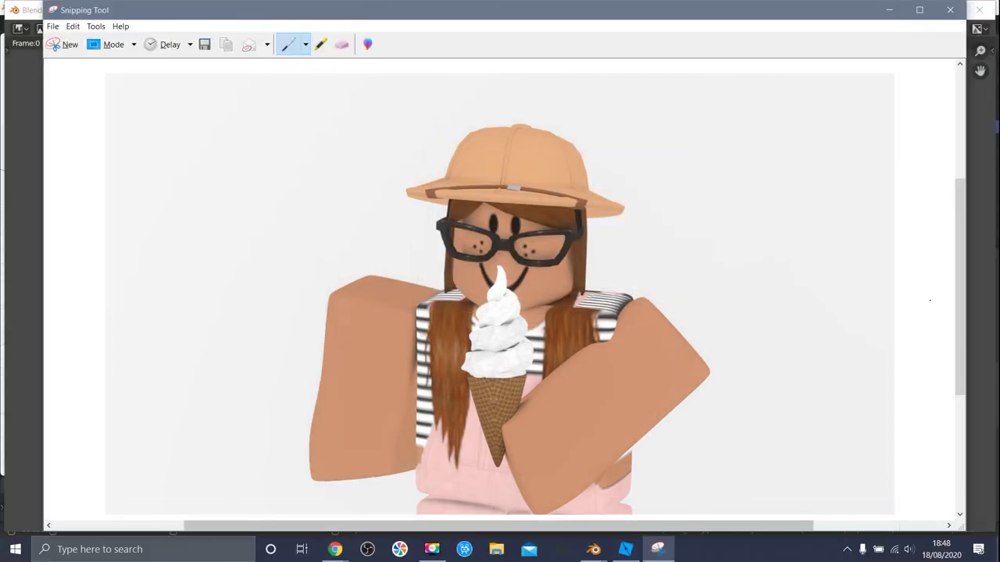
Examine the captured snip of the render, checking the character and the image edges from top to bottom.
{"action": "scroll", "coordinate": [156, 155], "scroll_direction": "down", "scroll_amount": 1}
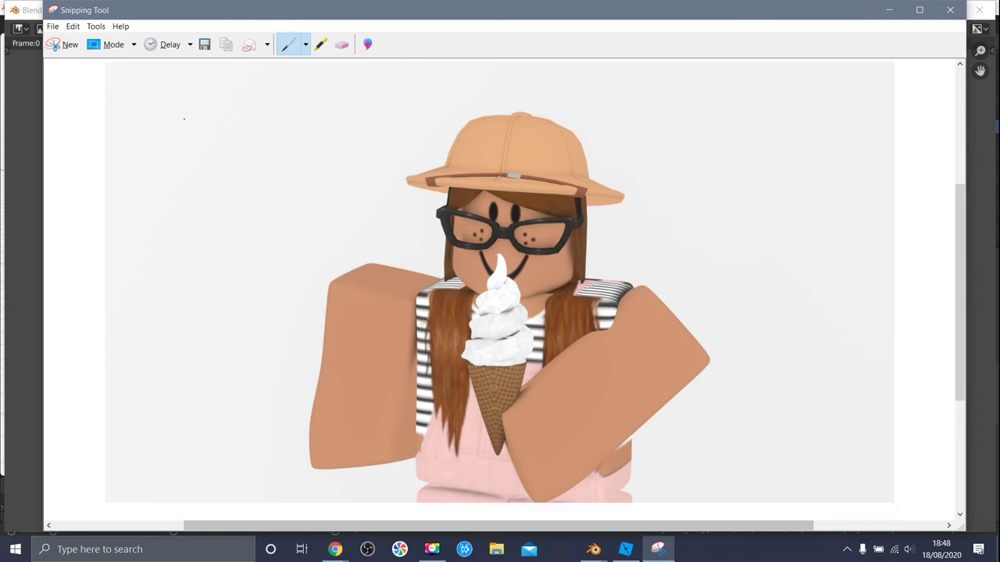
{"action": "scroll", "coordinate": [397, 81], "scroll_direction": "down", "scroll_amount": 3}
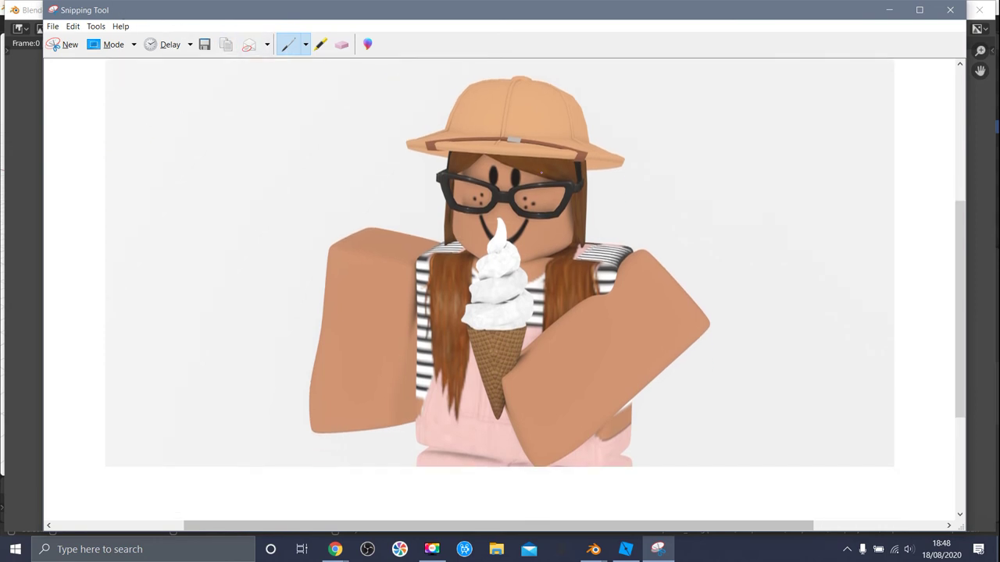
{"action": "scroll", "coordinate": [531, 183], "scroll_direction": "up", "scroll_amount": 3}
{"action": "scroll", "coordinate": [500, 281], "scroll_direction": "up", "scroll_amount": 3}
{"action": "scroll", "coordinate": [500, 282], "scroll_direction": "down", "scroll_amount": 2}
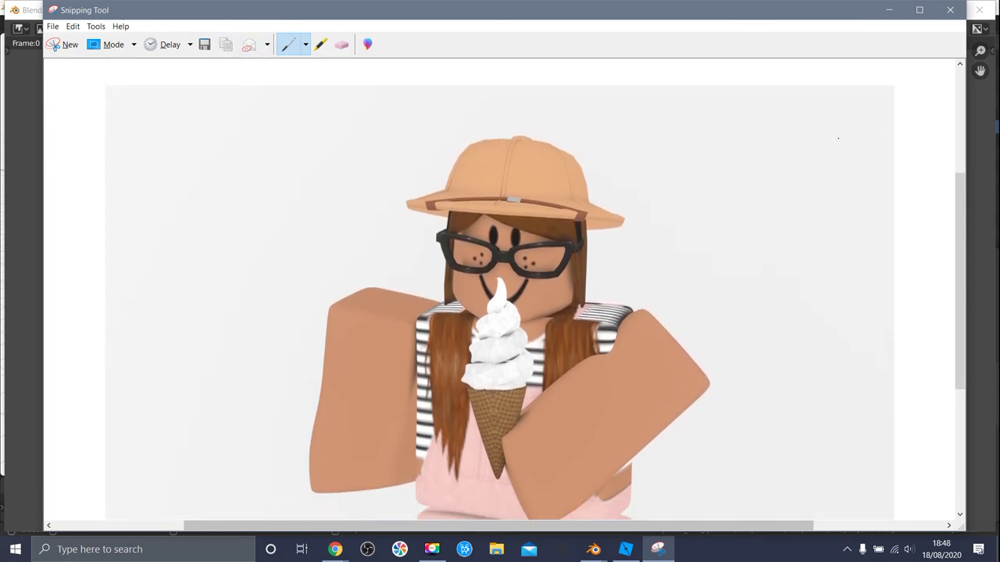
{"action": "scroll", "coordinate": [745, 150], "scroll_direction": "down", "scroll_amount": 2}
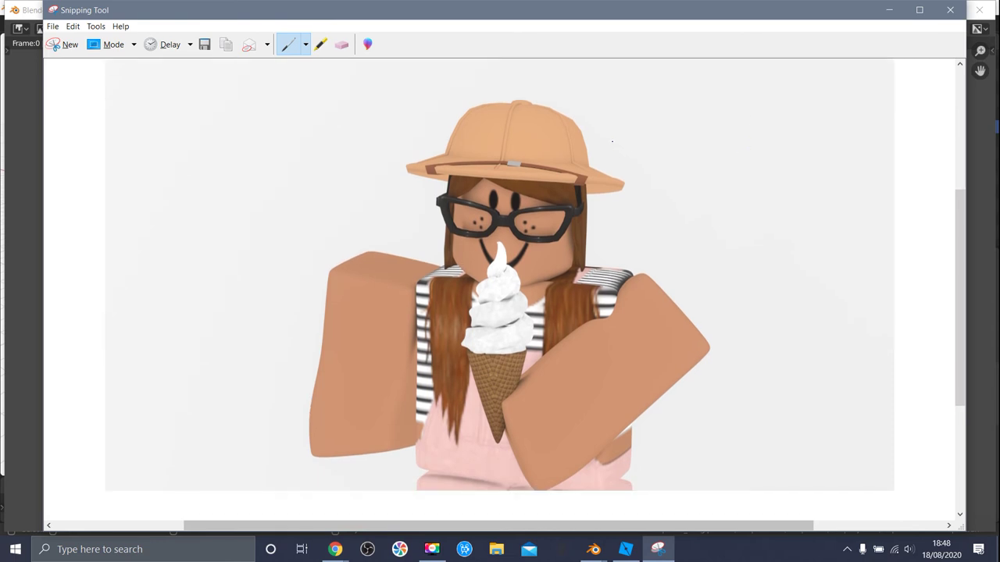
{"action": "scroll", "coordinate": [613, 141], "scroll_direction": "up", "scroll_amount": 2}
{"action": "scroll", "coordinate": [718, 89], "scroll_direction": "down", "scroll_amount": 1}
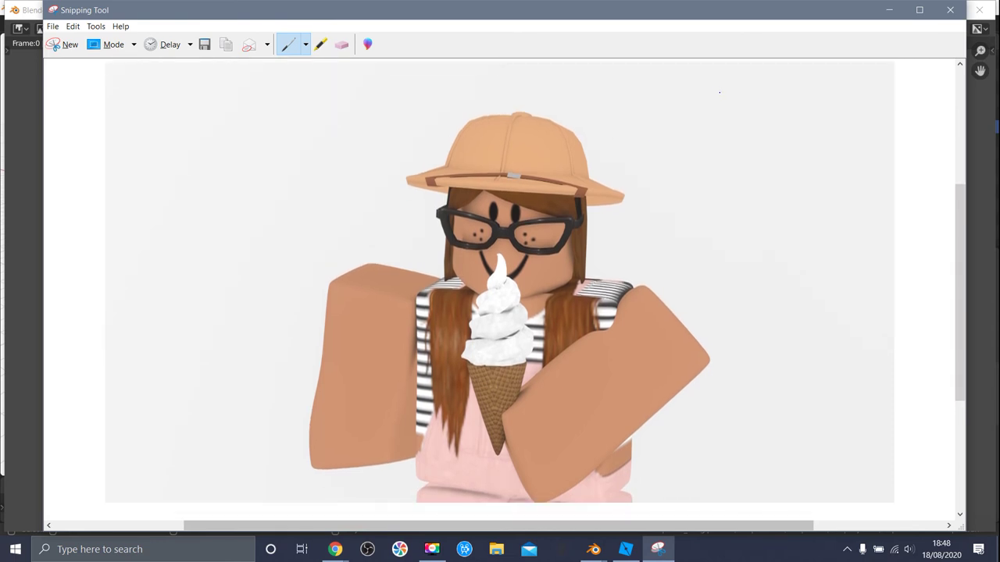
{"action": "scroll", "coordinate": [366, 217], "scroll_direction": "up", "scroll_amount": 1}
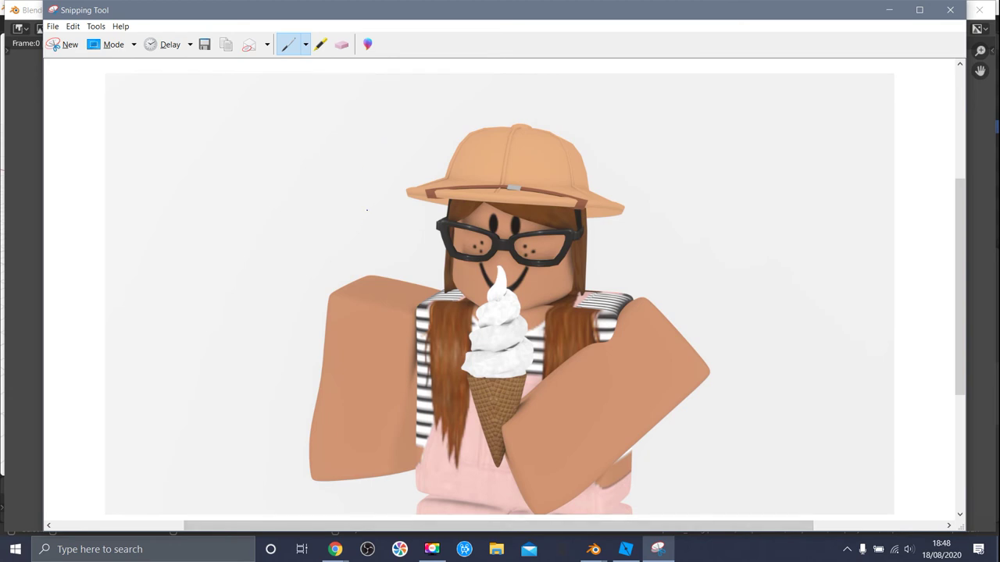
{"action": "scroll", "coordinate": [357, 173], "scroll_direction": "down", "scroll_amount": 1}
{"action": "scroll", "coordinate": [184, 141], "scroll_direction": "up", "scroll_amount": 1}
{"action": "scroll", "coordinate": [193, 148], "scroll_direction": "down", "scroll_amount": 2}
{"action": "scroll", "coordinate": [202, 156], "scroll_direction": "down", "scroll_amount": 2}
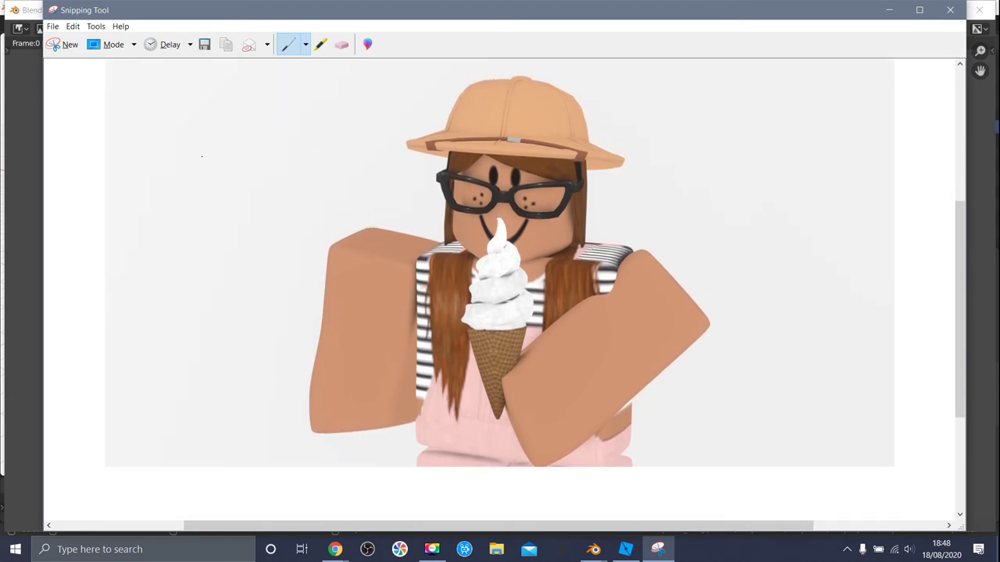
{"action": "scroll", "coordinate": [201, 156], "scroll_direction": "up", "scroll_amount": 5}
{"action": "scroll", "coordinate": [682, 389], "scroll_direction": "down", "scroll_amount": 2}
{"action": "scroll", "coordinate": [682, 388], "scroll_direction": "up", "scroll_amount": 2}
{"action": "scroll", "coordinate": [682, 388], "scroll_direction": "down", "scroll_amount": 3}
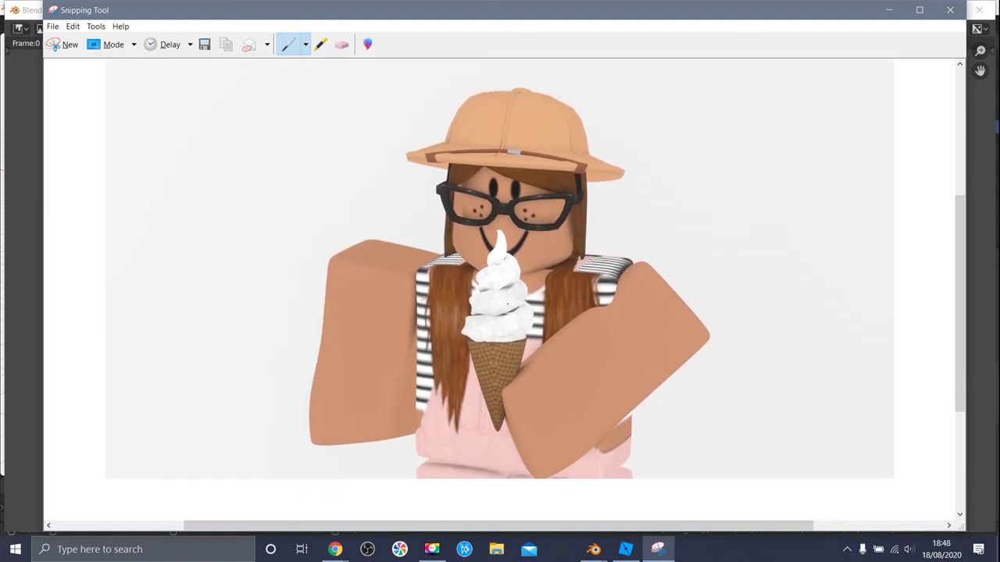
Start saving the snip as a file and open the destination folder for it.
{"action": "left_click", "coordinate": [51, 27]}
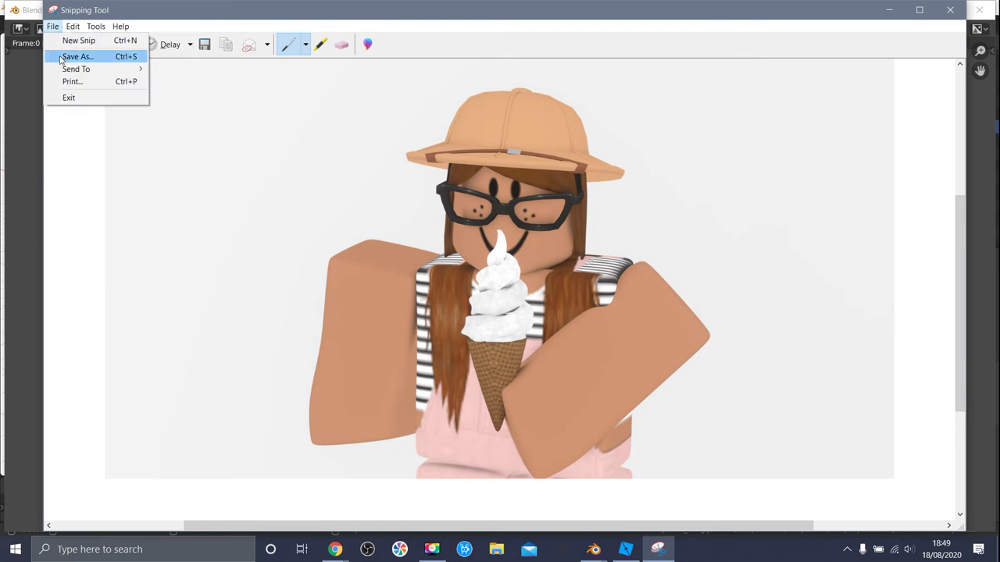
{"action": "left_click", "coordinate": [67, 56]}
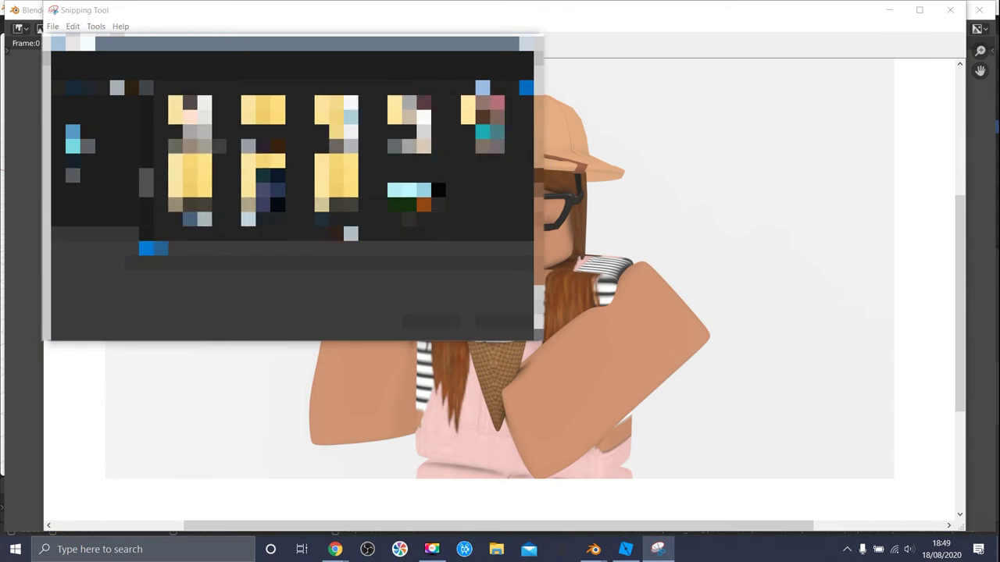
{"action": "scroll", "coordinate": [94, 183], "scroll_direction": "down", "scroll_amount": 1}
{"action": "scroll", "coordinate": [94, 161], "scroll_direction": "down", "scroll_amount": 1}
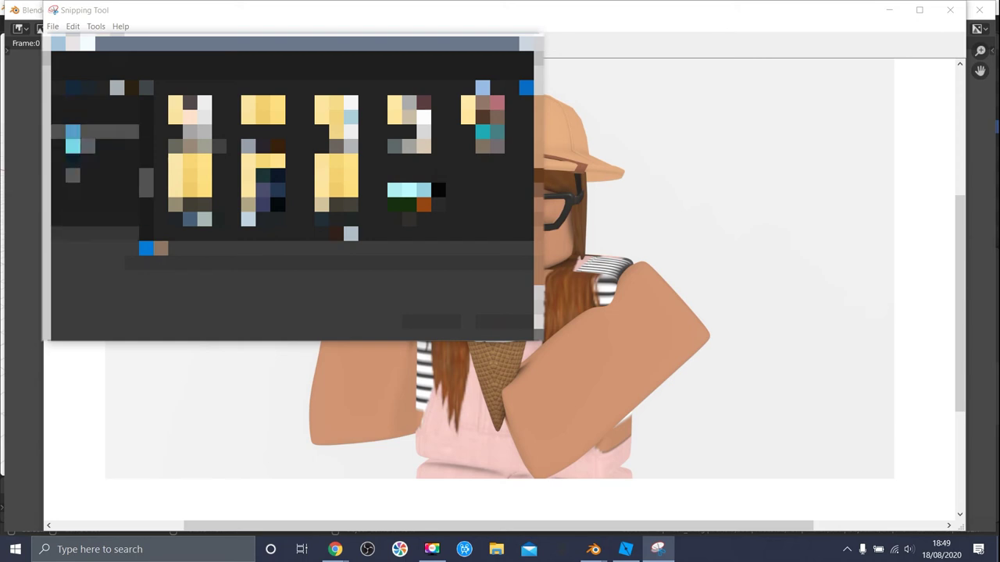
{"action": "left_click_drag", "start_coordinate": [94, 147], "coordinate": [95, 163]}
{"action": "left_click", "coordinate": [94, 161]}
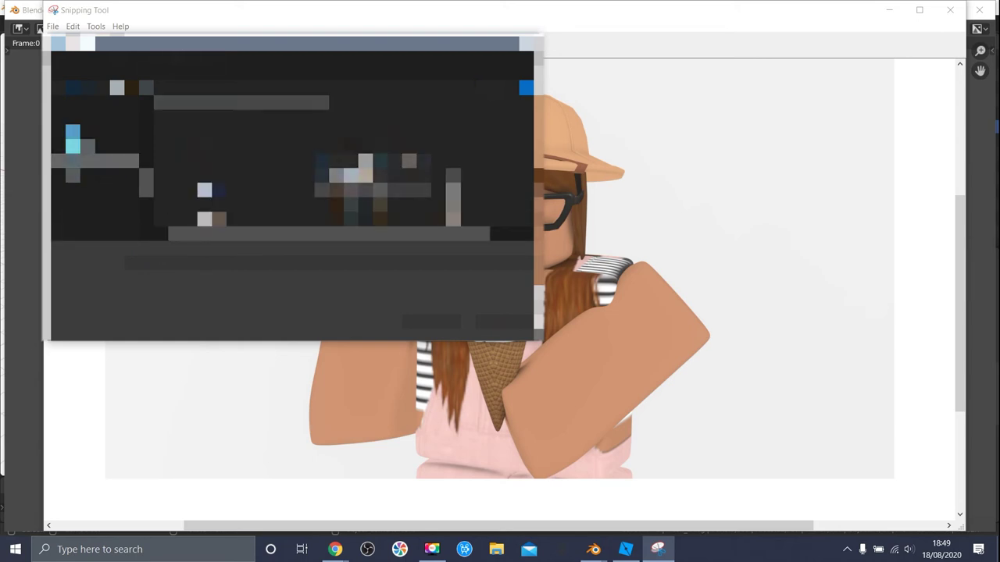
{"action": "double_click", "coordinate": [351, 131]}
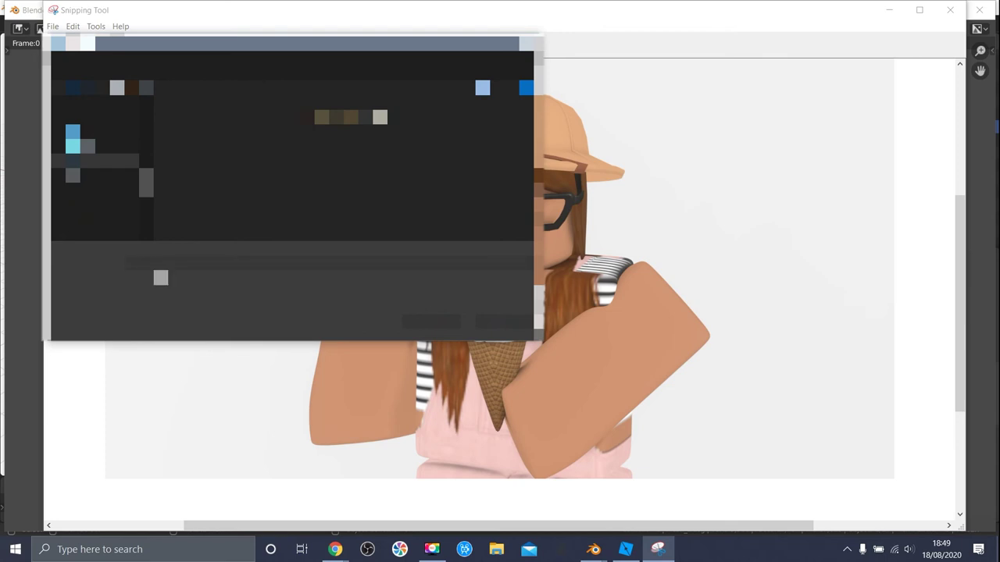
Enter a file name for the snip and save it in the chosen folder.
{"action": "left_click", "coordinate": [160, 251]}
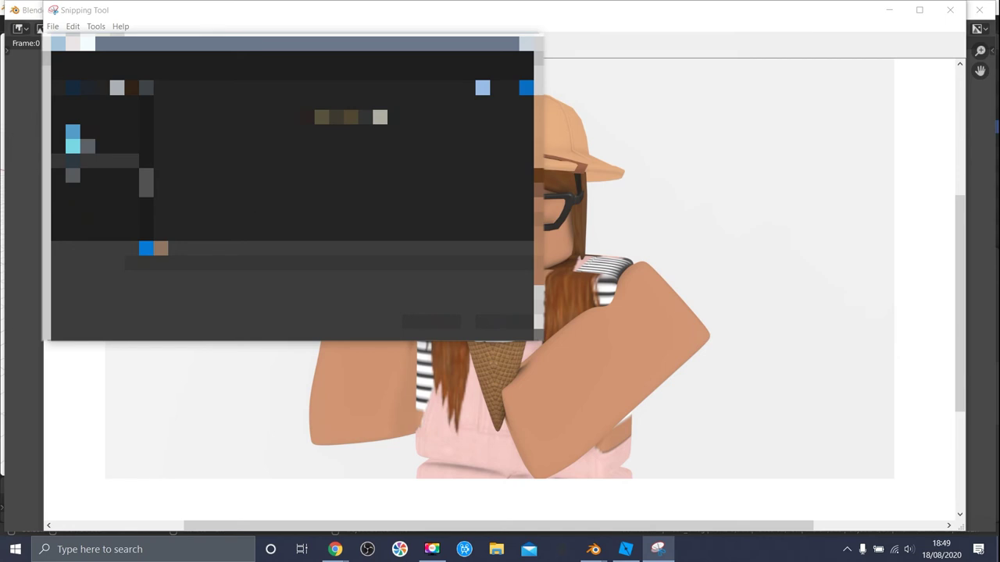
{"action": "type", "text": "g"}
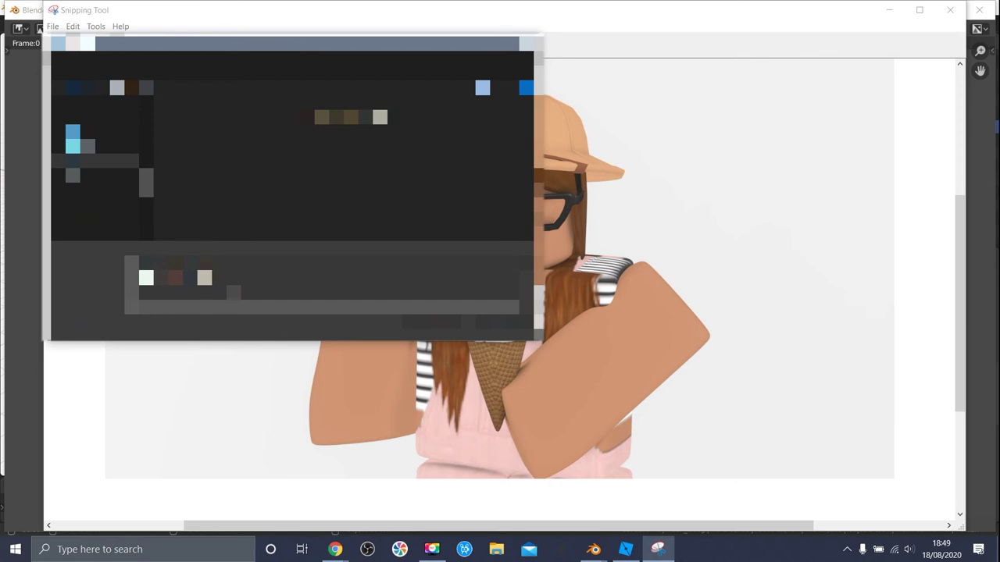
{"action": "type", "text": "f"}
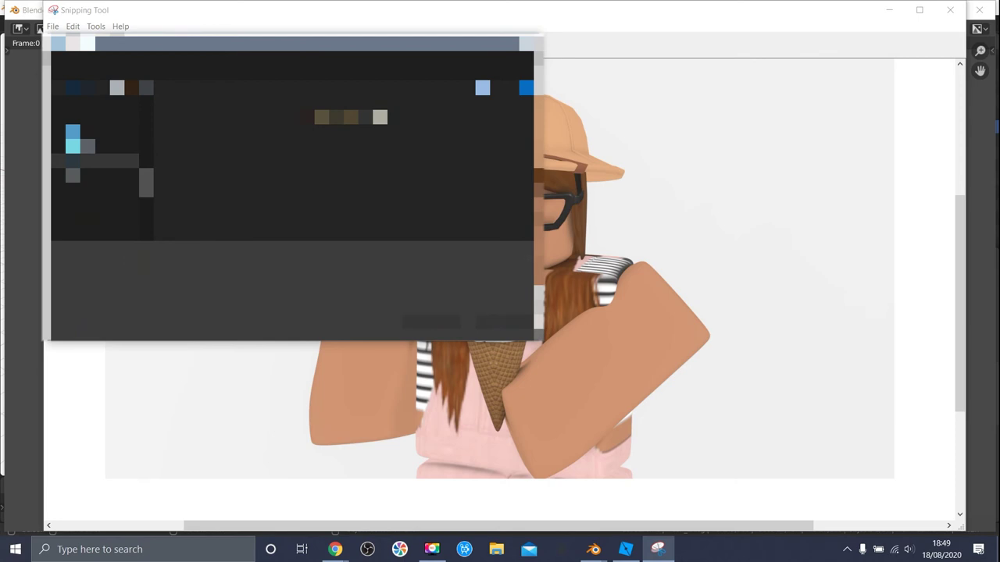
{"action": "key", "text": "BackSpace"}
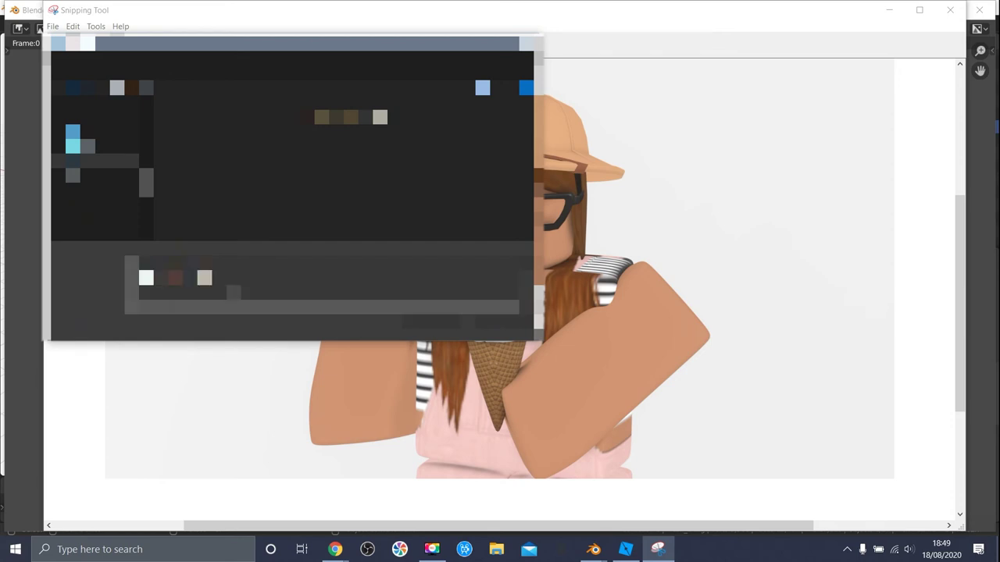
{"action": "key", "text": "Return"}
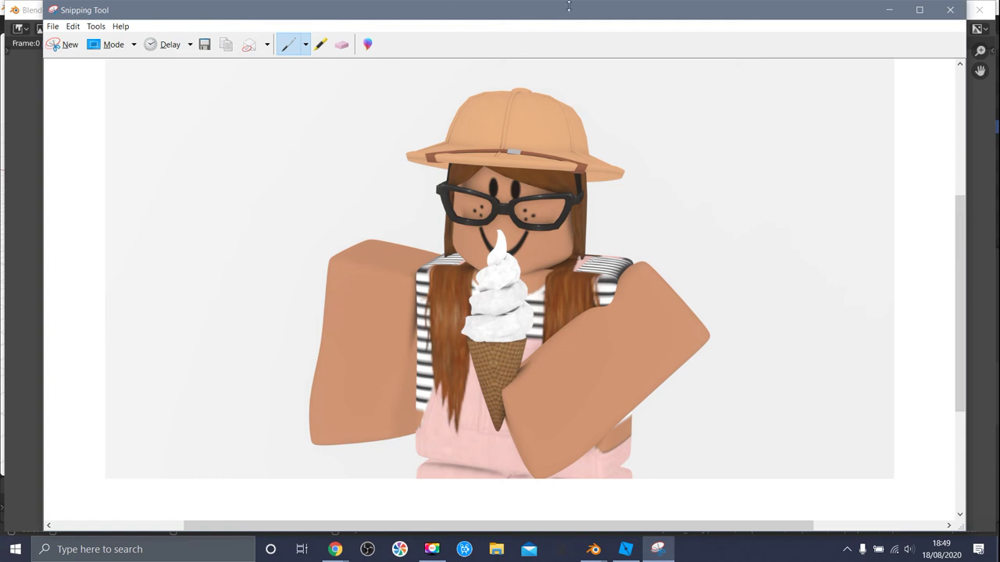
Close the Snipping Tool and the render result window to return to the 3D scene.
{"action": "left_click", "coordinate": [950, 9]}
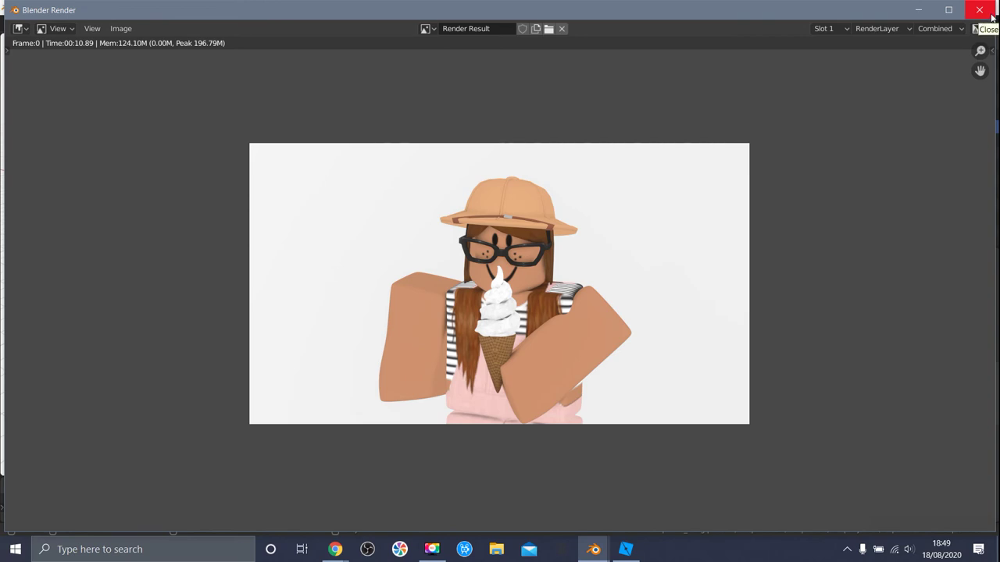
{"action": "left_click", "coordinate": [991, 14]}
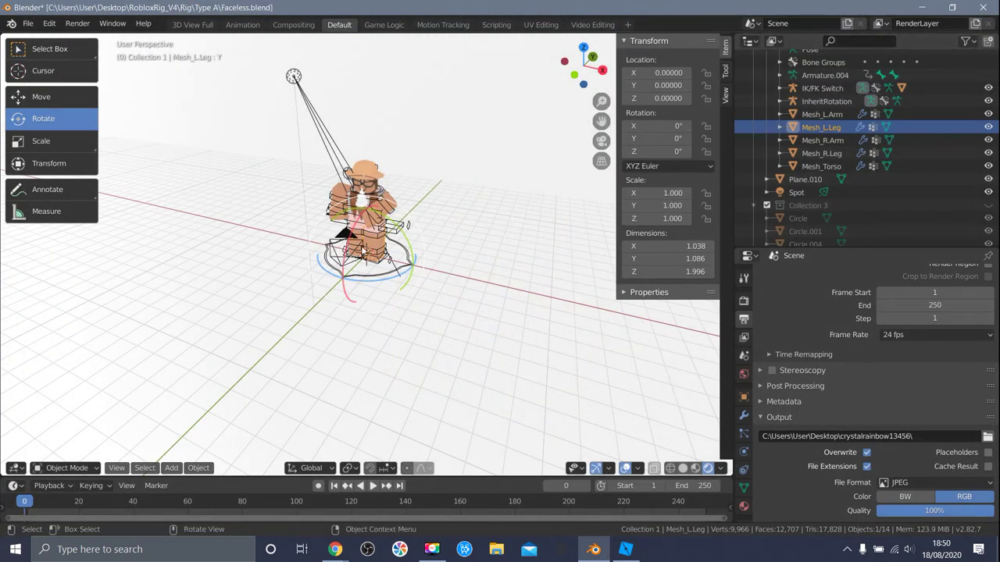
Select the posed character's main armature in the 3D viewport, viewing the character up close from the front.
{"action": "scroll", "coordinate": [375, 219], "scroll_direction": "up", "scroll_amount": 3}
{"action": "mouse_move", "coordinate": [418, 200]}
{"action": "middle_mouse_down"}
{"action": "mouse_move", "coordinate": [394, 205]}
{"action": "mouse_move", "coordinate": [438, 201]}
{"action": "mouse_move", "coordinate": [405, 206]}
{"action": "middle_mouse_up"}
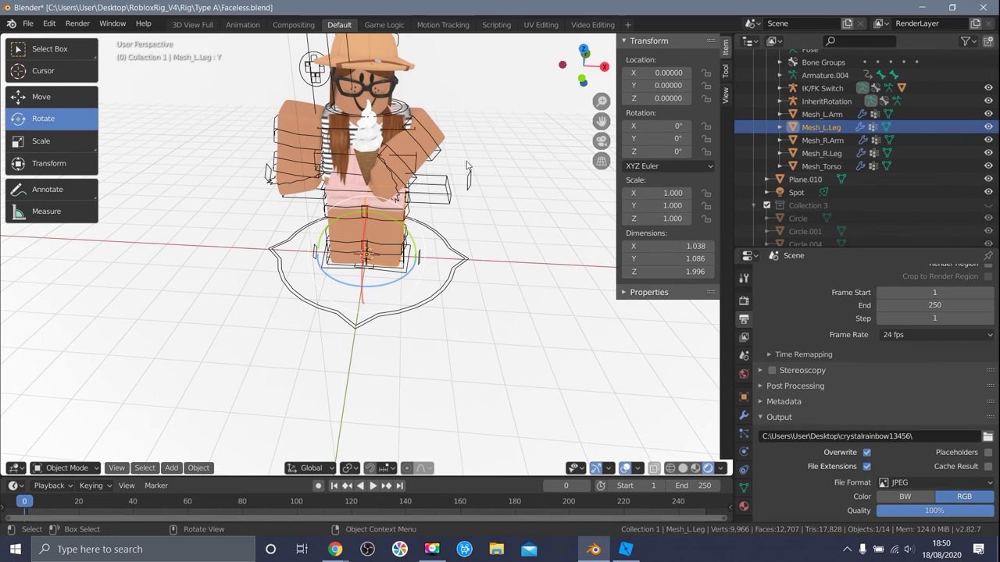
{"action": "key", "text": "shift+grave"}
{"action": "key", "text": "s"}
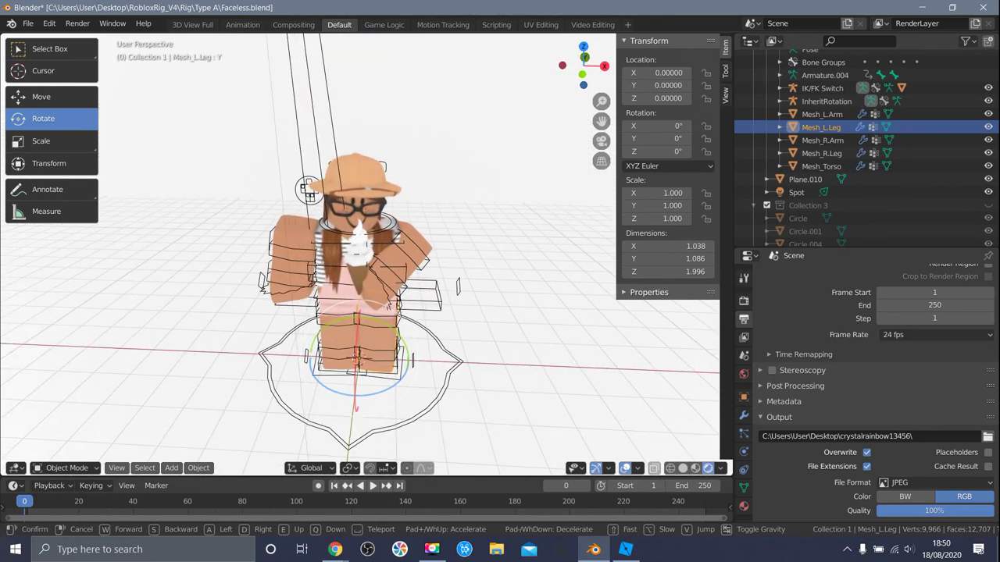
{"action": "key", "text": "w"}
{"action": "key", "text": "s"}
{"action": "key", "text": "s"}
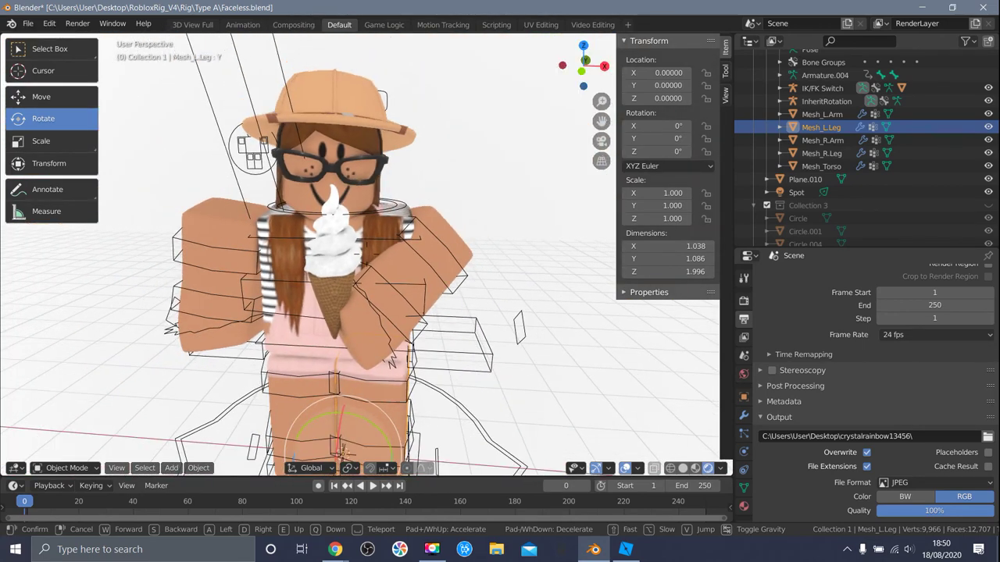
{"action": "left_click", "coordinate": [374, 267]}
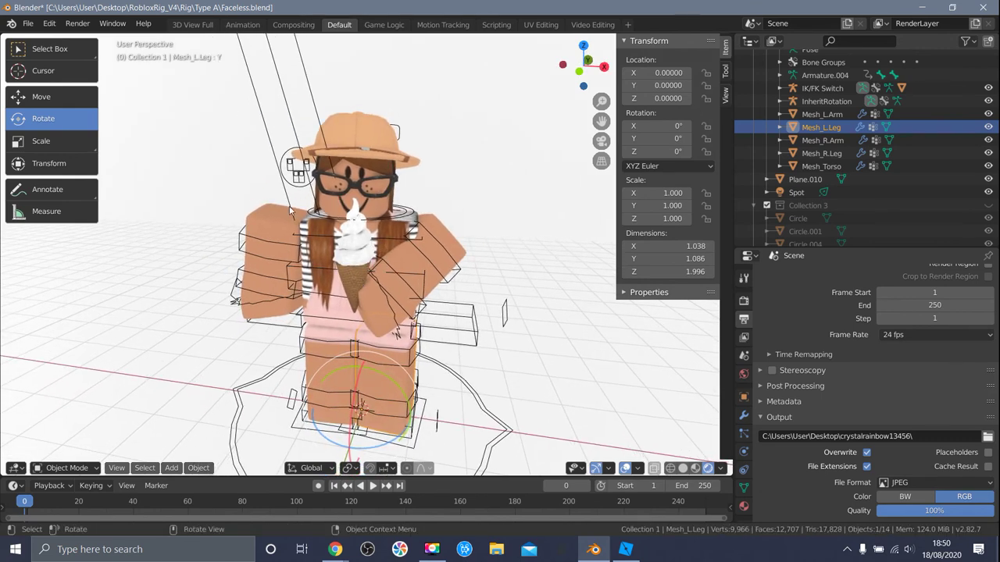
{"action": "left_click", "coordinate": [370, 190]}
{"action": "left_click", "coordinate": [289, 249]}
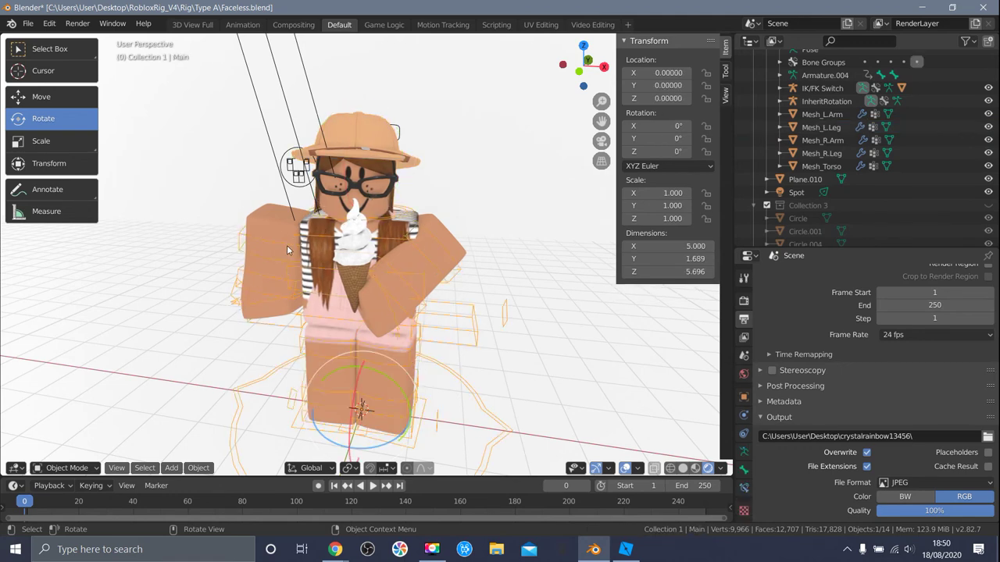
Select the ice cream and insert a LocRotScale keyframe for it at frame 0.
{"action": "left_click", "coordinate": [289, 249]}
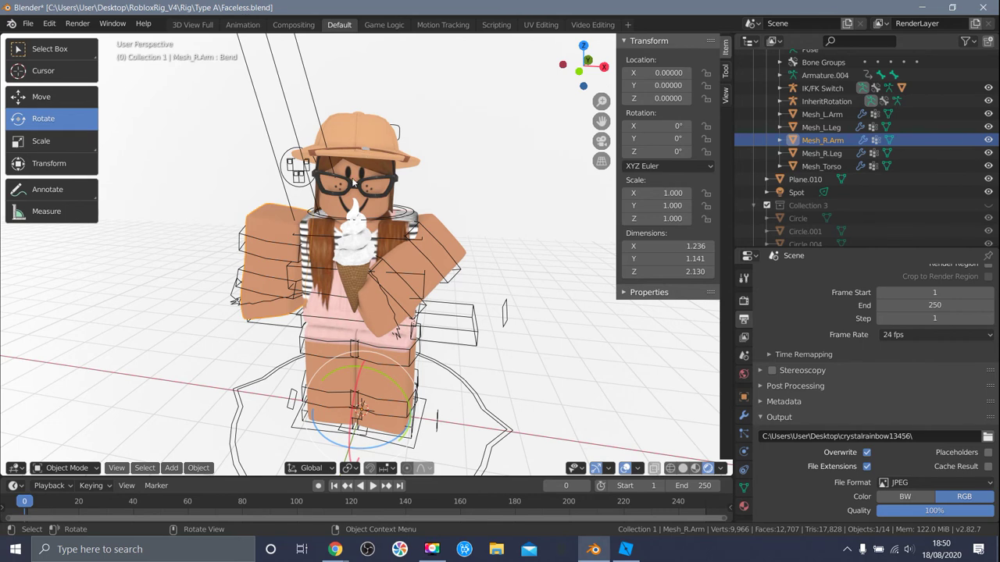
{"action": "left_click", "coordinate": [358, 278]}
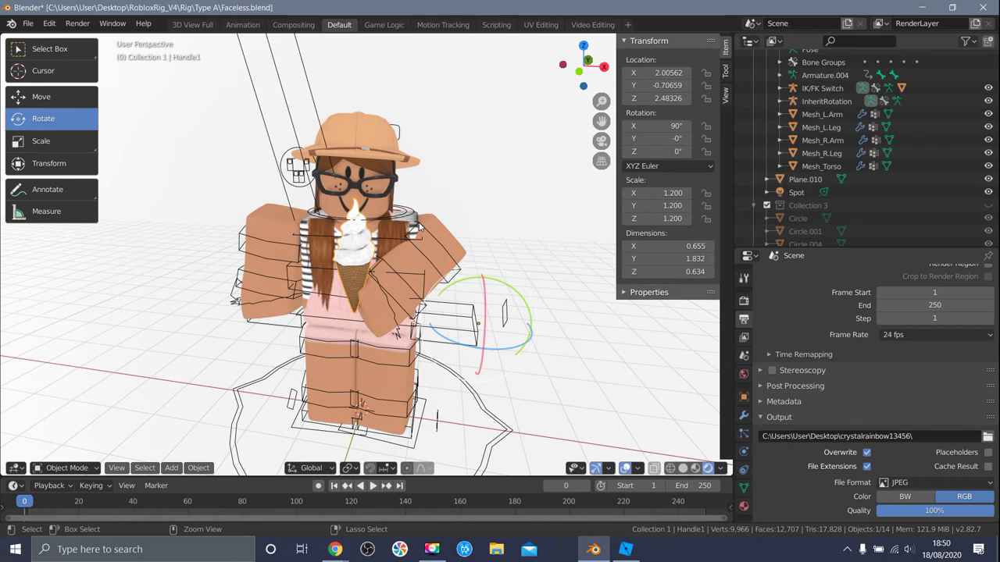
{"action": "key", "text": "a"}
{"action": "key", "text": "ctrl+z"}
{"action": "left_click", "coordinate": [368, 260]}
{"action": "left_click", "coordinate": [367, 260]}
{"action": "right_click", "coordinate": [361, 257]}
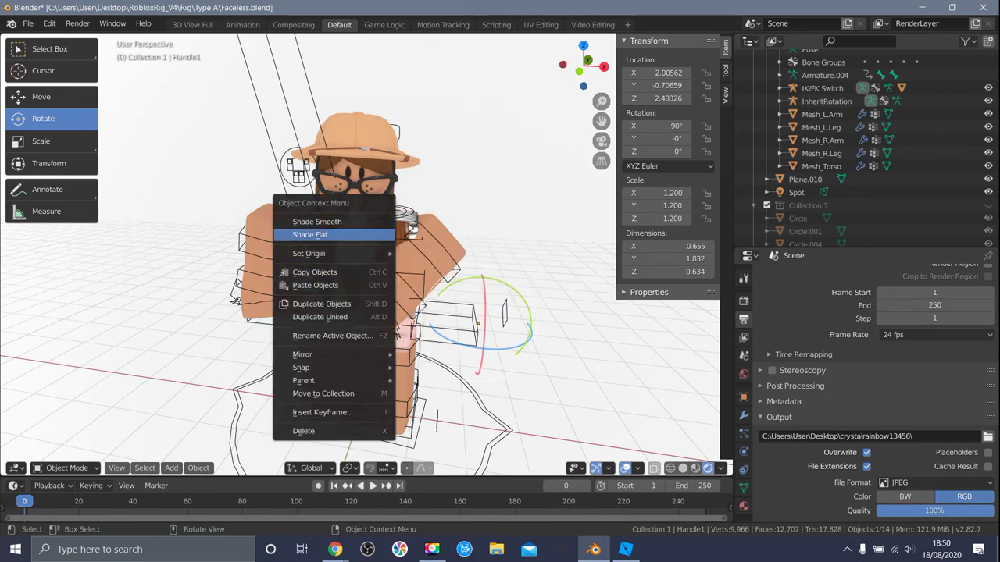
{"action": "left_click", "coordinate": [434, 218]}
{"action": "left_click", "coordinate": [354, 238]}
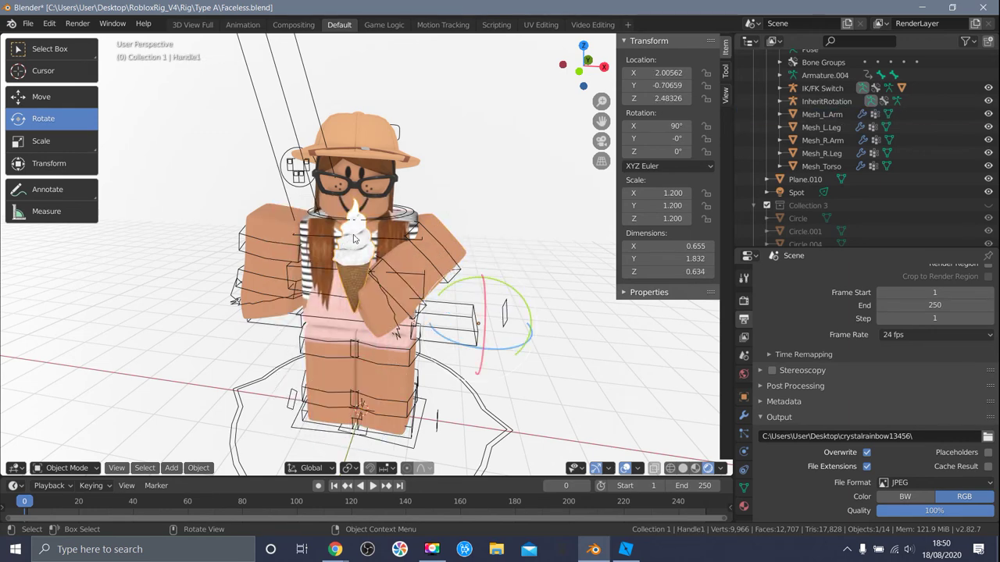
{"action": "key", "text": "i"}
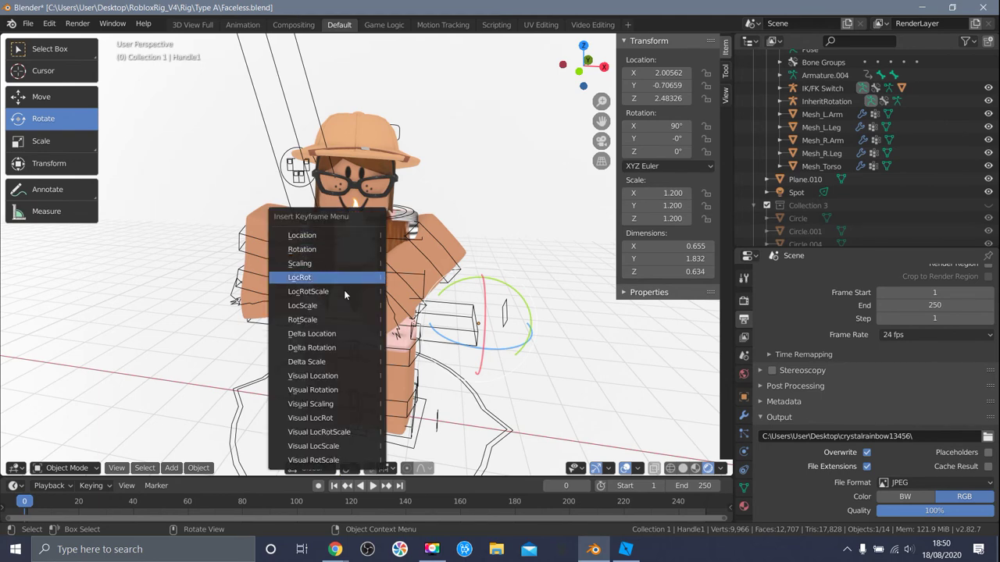
{"action": "left_click", "coordinate": [308, 291]}
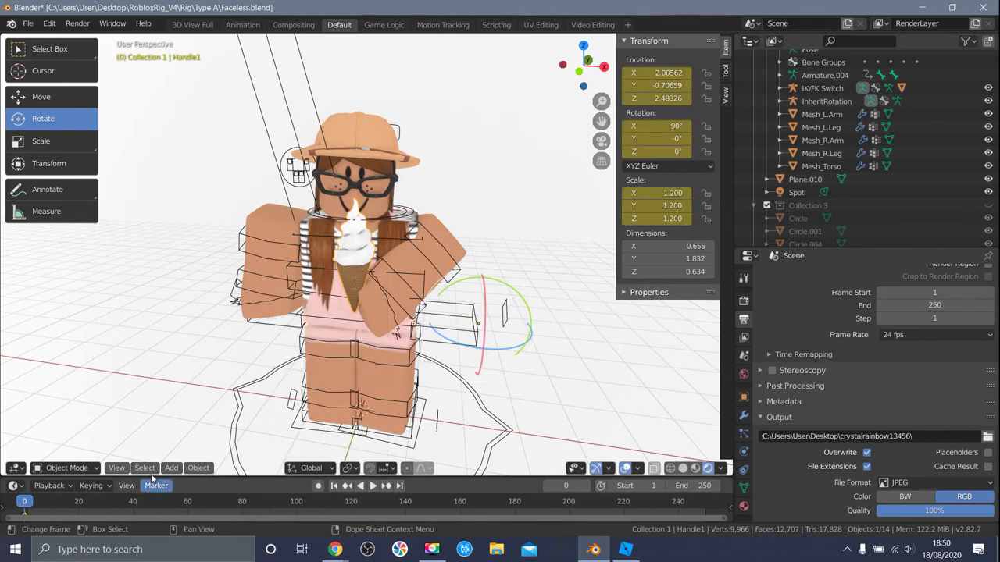
Enlarge the timeline area and move the playhead to frame 4.
{"action": "left_click_drag", "start_coordinate": [231, 475], "coordinate": [258, 373]}
{"action": "scroll", "coordinate": [250, 344], "scroll_direction": "up", "scroll_amount": 2}
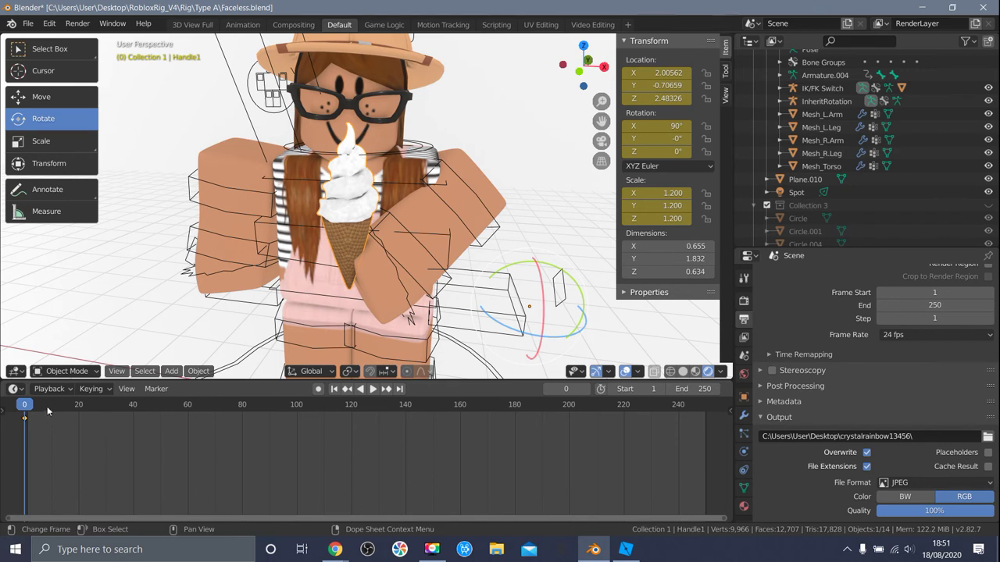
{"action": "key", "text": "space"}
{"action": "left_click_drag", "start_coordinate": [39, 408], "coordinate": [34, 406]}
{"action": "key", "text": "space"}
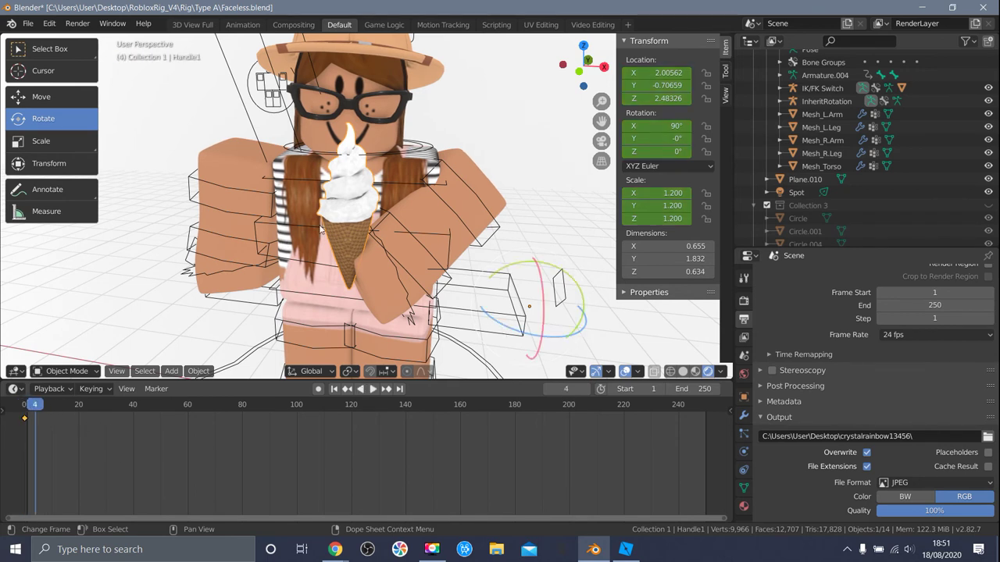
Lower the ice cream to about Z 1.77 and insert a LocRotScale keyframe at frame 4.
{"action": "left_click", "coordinate": [32, 97]}
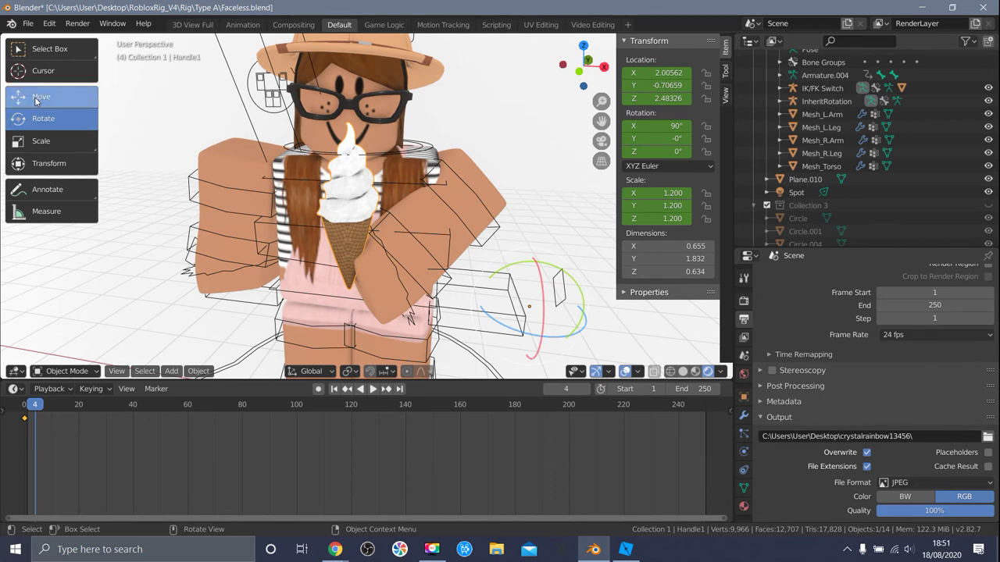
{"action": "left_click_drag", "start_coordinate": [534, 271], "coordinate": [508, 315]}
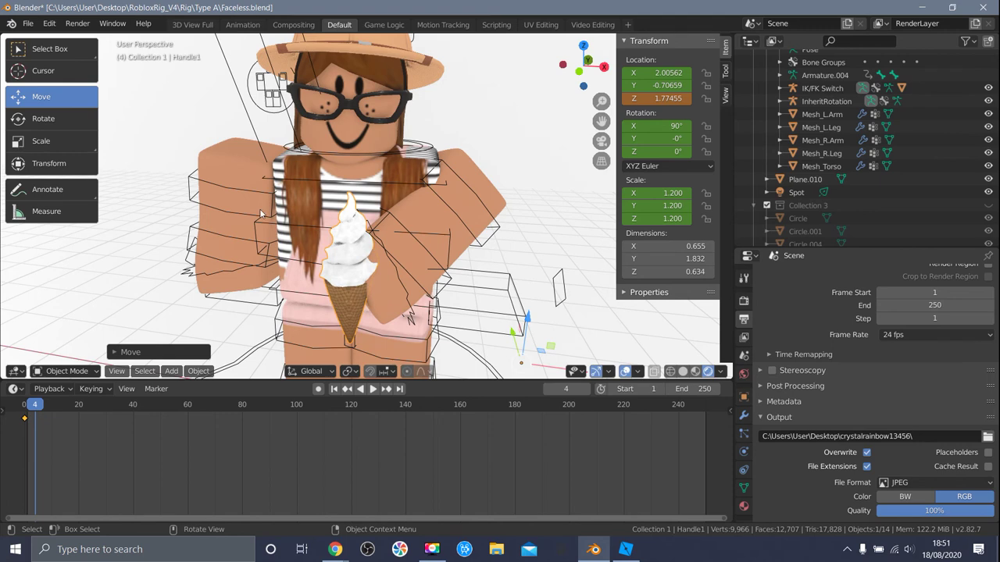
{"action": "key", "text": "i"}
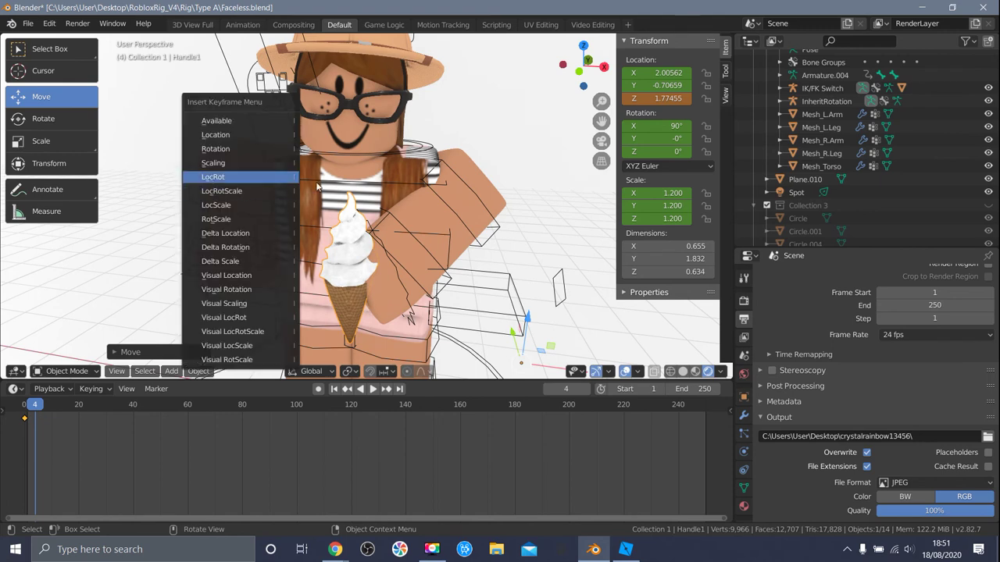
{"action": "left_click", "coordinate": [222, 191]}
At frame 8, lower the ice cream to about Z 0.30 and insert a LocRotScale keyframe.
{"action": "scroll", "coordinate": [523, 360], "scroll_direction": "down", "scroll_amount": 4}
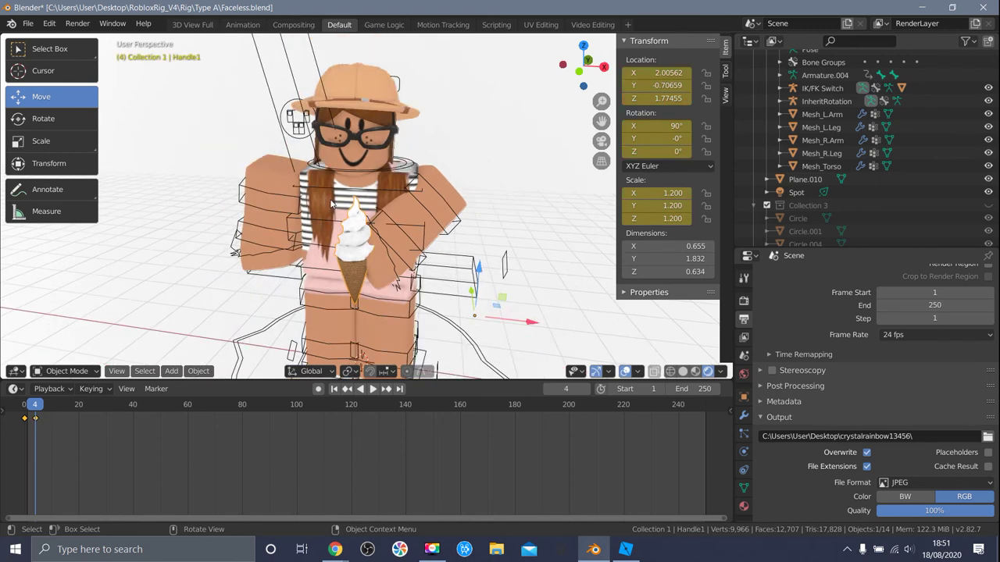
{"action": "left_click_drag", "start_coordinate": [450, 246], "coordinate": [122, 383]}
{"action": "left_click", "coordinate": [123, 377]}
{"action": "left_click_drag", "start_coordinate": [49, 406], "coordinate": [47, 407]}
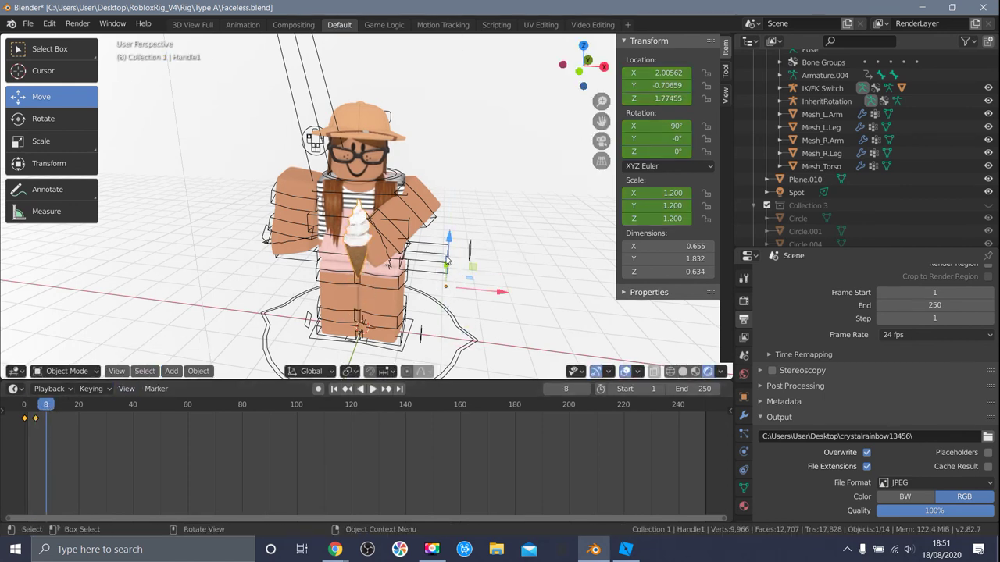
{"action": "left_click_drag", "start_coordinate": [450, 257], "coordinate": [449, 319]}
{"action": "key", "text": "i"}
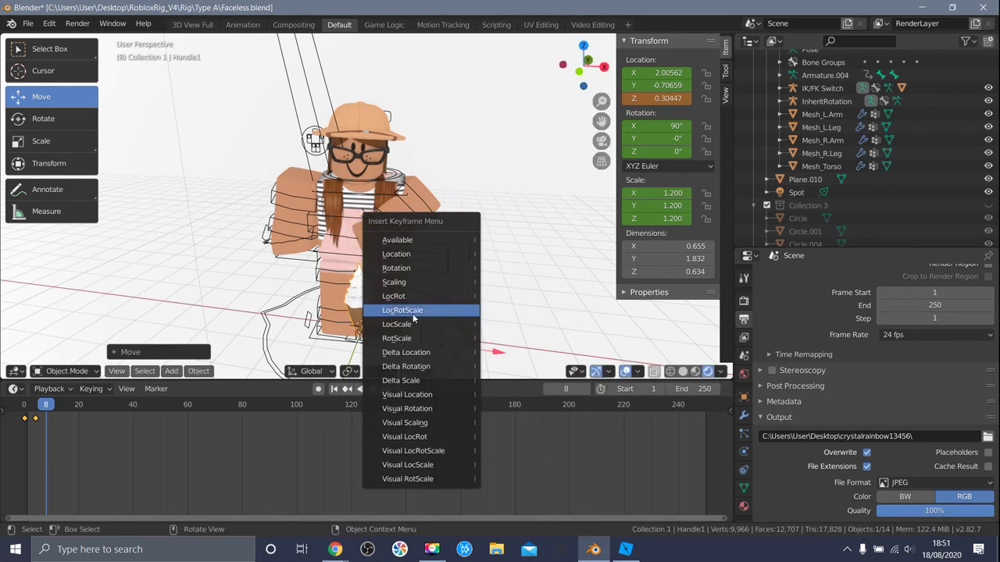
{"action": "left_click", "coordinate": [414, 311]}
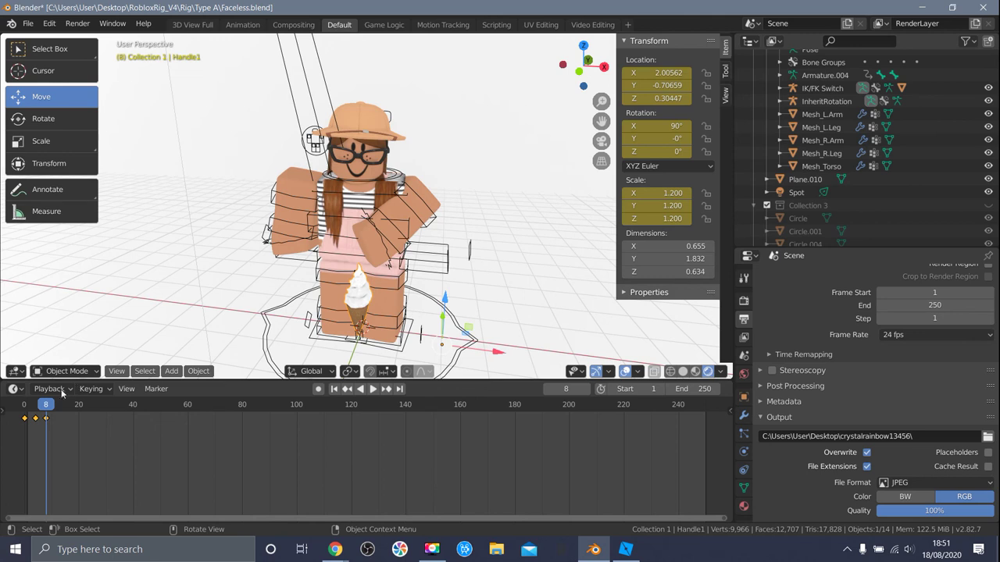
At frame 11, lower the ice cream along the Z axis to about Z -0.71.
{"action": "left_click_drag", "start_coordinate": [48, 408], "coordinate": [53, 407]}
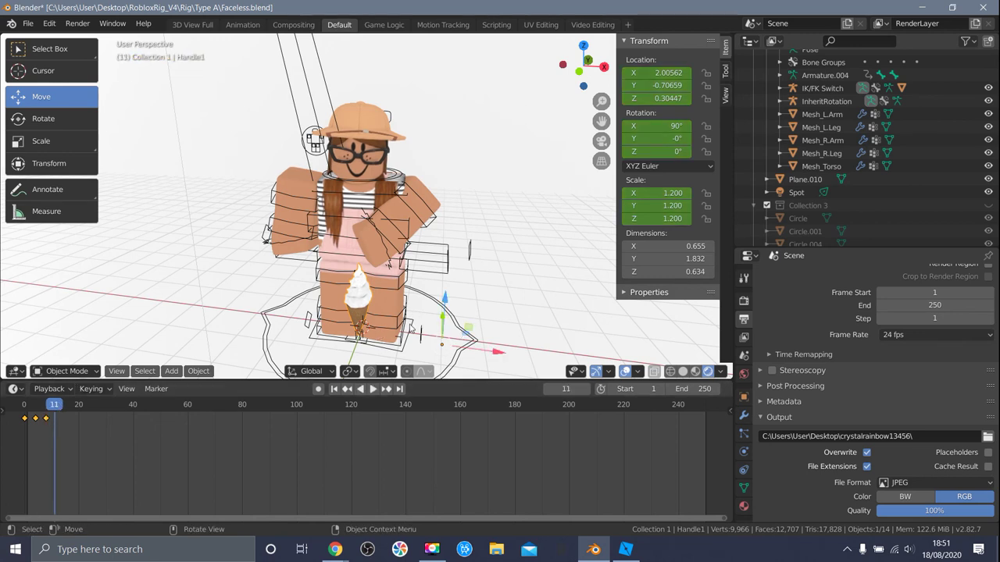
{"action": "key", "text": "g"}
{"action": "key", "text": "z"}
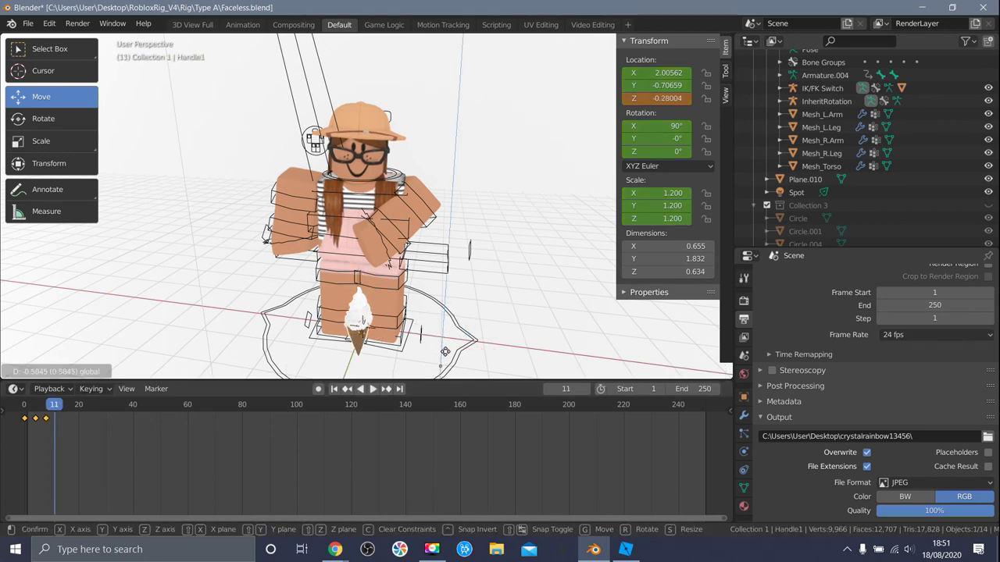
{"action": "left_click", "coordinate": [446, 358]}
Squash the ice cream by scaling it along Y to about 0.255.
{"action": "left_click", "coordinate": [41, 141]}
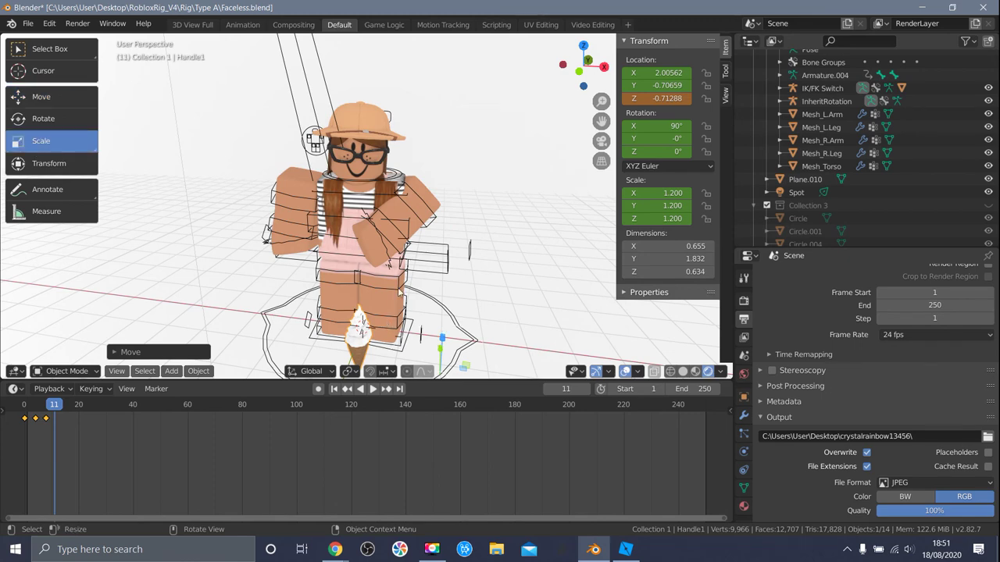
{"action": "scroll", "coordinate": [399, 295], "scroll_direction": "down", "scroll_amount": 3}
{"action": "key", "text": "s"}
{"action": "key", "text": "y"}
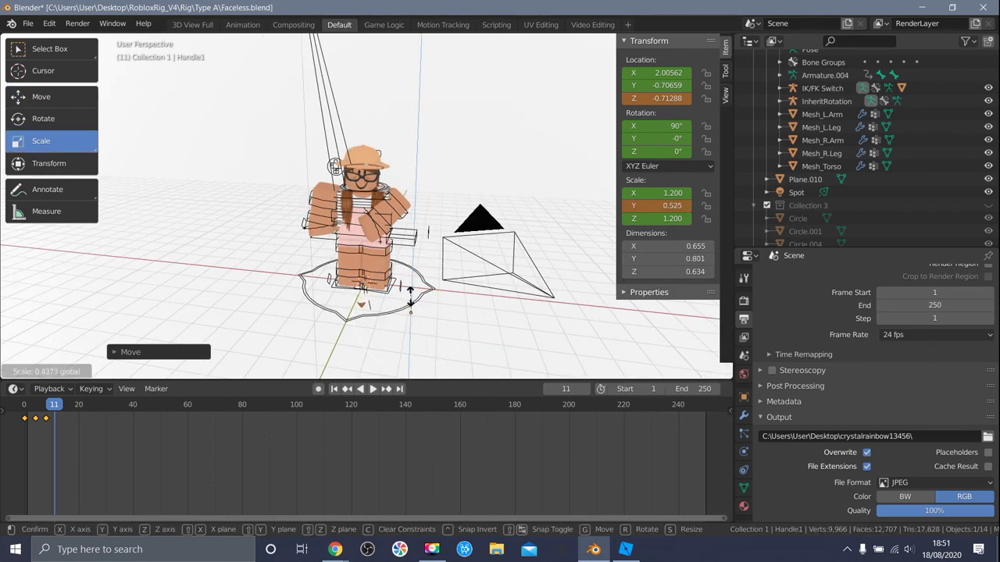
{"action": "left_click", "coordinate": [410, 304]}
{"action": "middle_click_drag", "start_coordinate": [409, 303], "coordinate": [391, 266]}
Raise the squashed ice cream to about Z -0.16 at the character's feet and insert a LocRotScale keyframe at frame 11.
{"action": "left_click", "coordinate": [41, 97]}
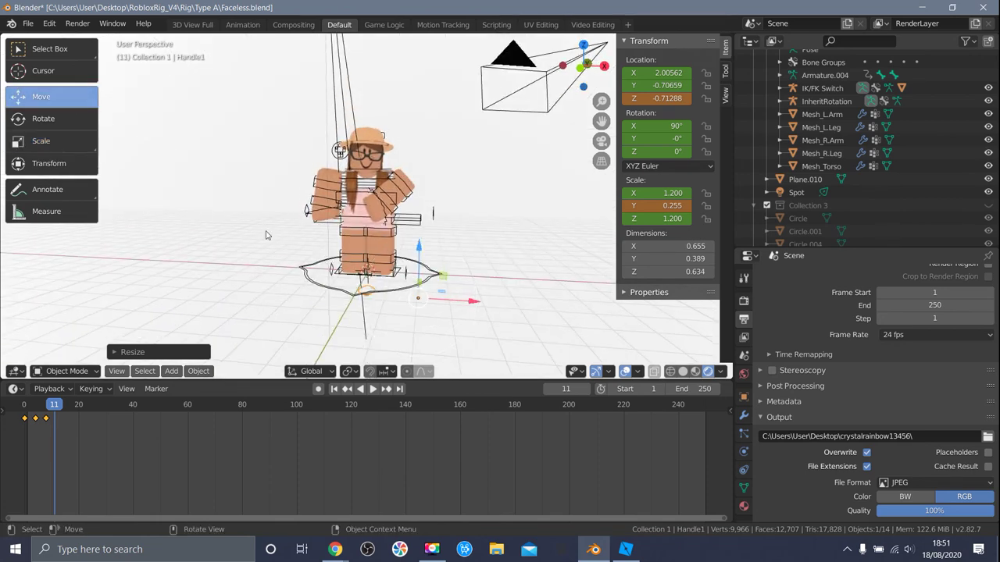
{"action": "left_click_drag", "start_coordinate": [421, 259], "coordinate": [415, 239]}
{"action": "scroll", "coordinate": [408, 248], "scroll_direction": "up", "scroll_amount": 5}
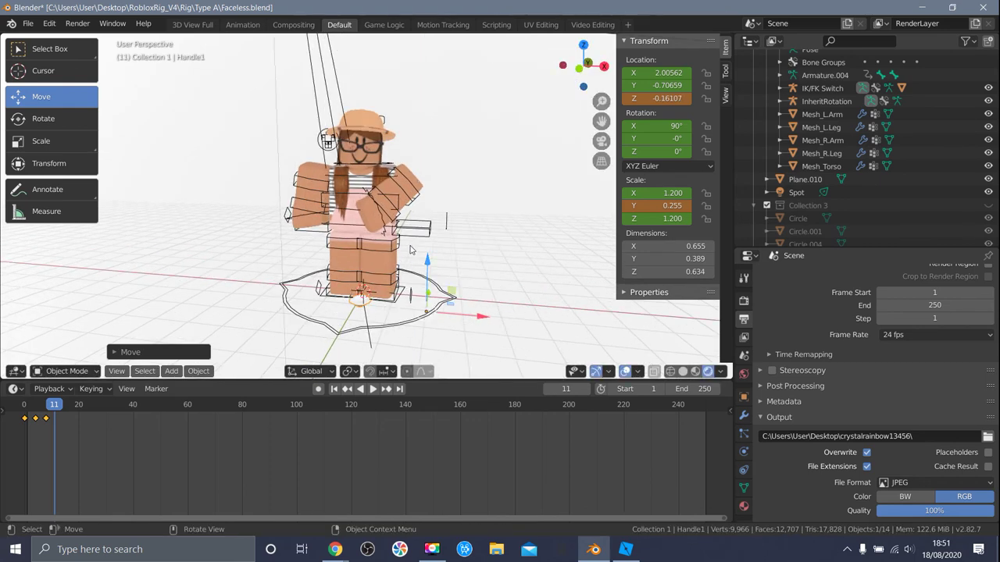
{"action": "key", "text": "i"}
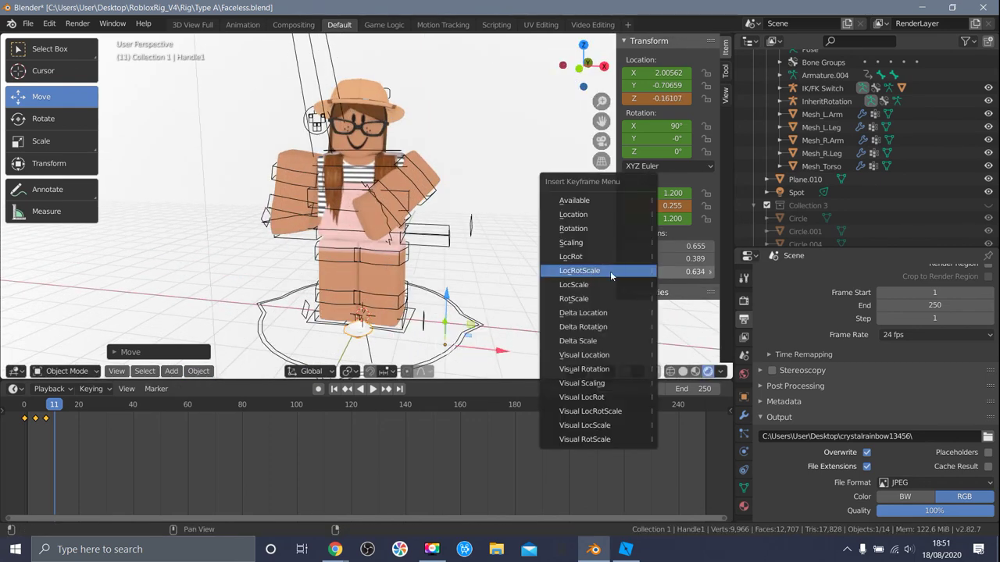
{"action": "left_click", "coordinate": [608, 273]}
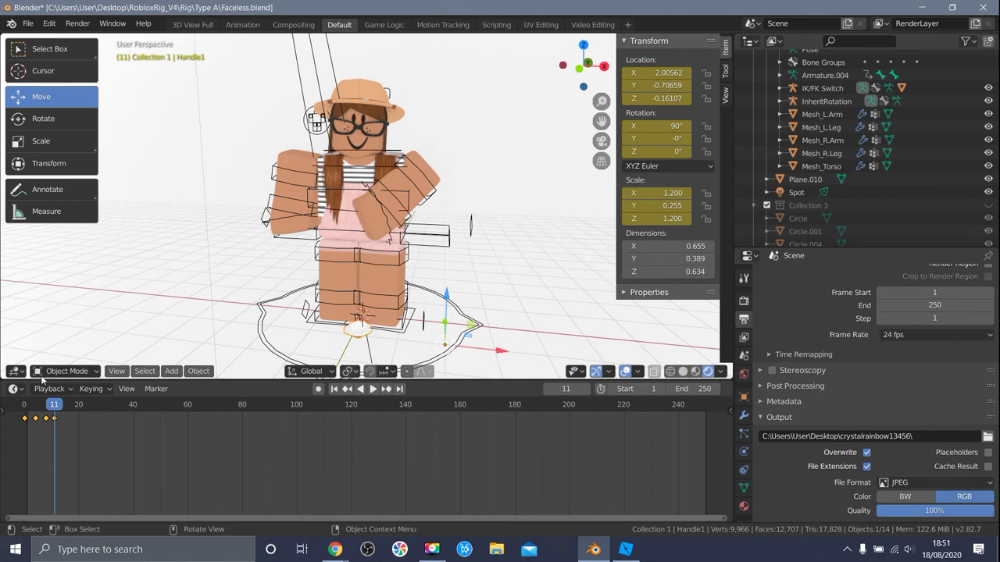
Play and scrub through the falling ice cream animation to check its motion and its last keyframe.
{"action": "key", "text": "space"}
{"action": "left_click_drag", "start_coordinate": [55, 408], "coordinate": [1, 409]}
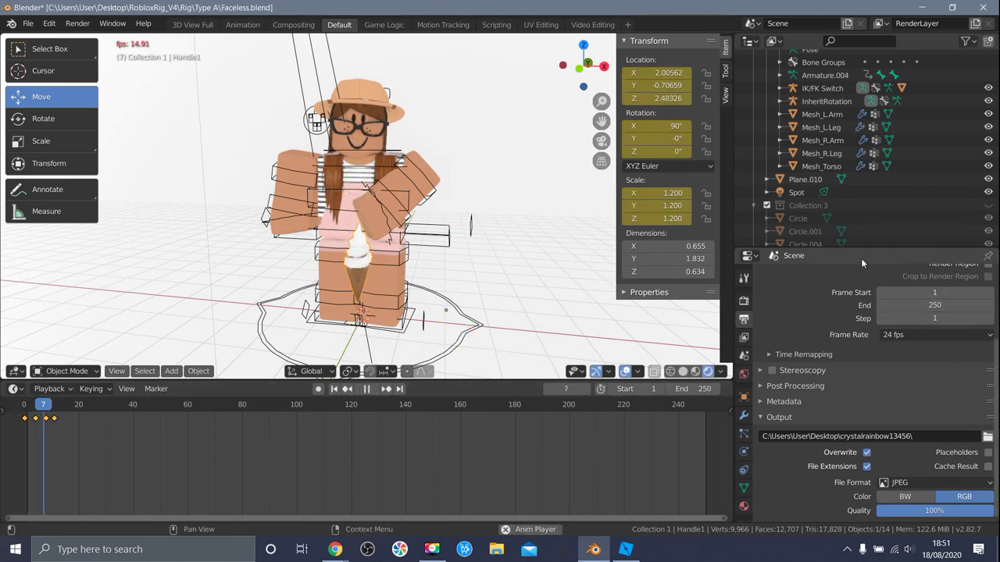
{"action": "key", "text": "space"}
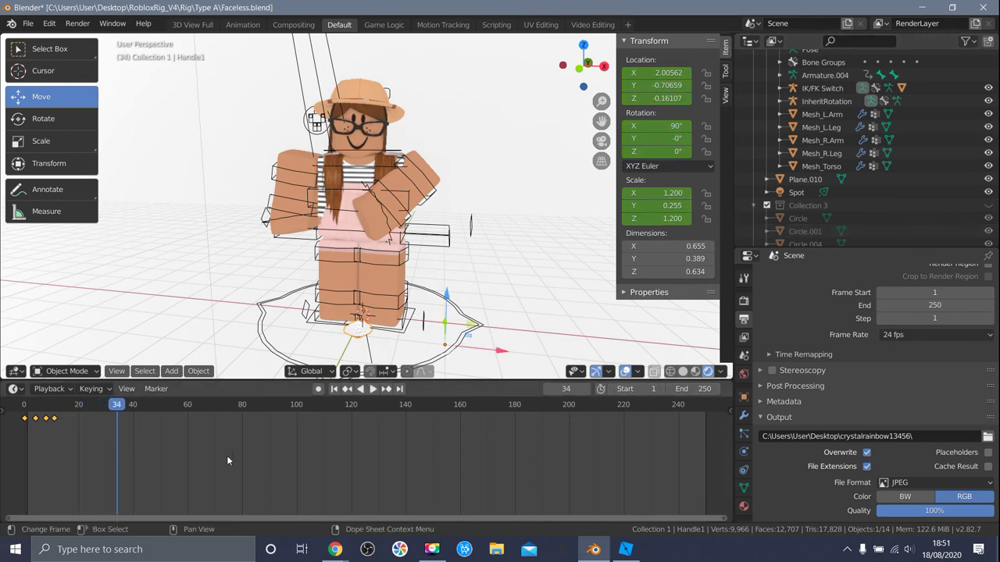
{"action": "left_click_drag", "start_coordinate": [93, 415], "coordinate": [28, 408]}
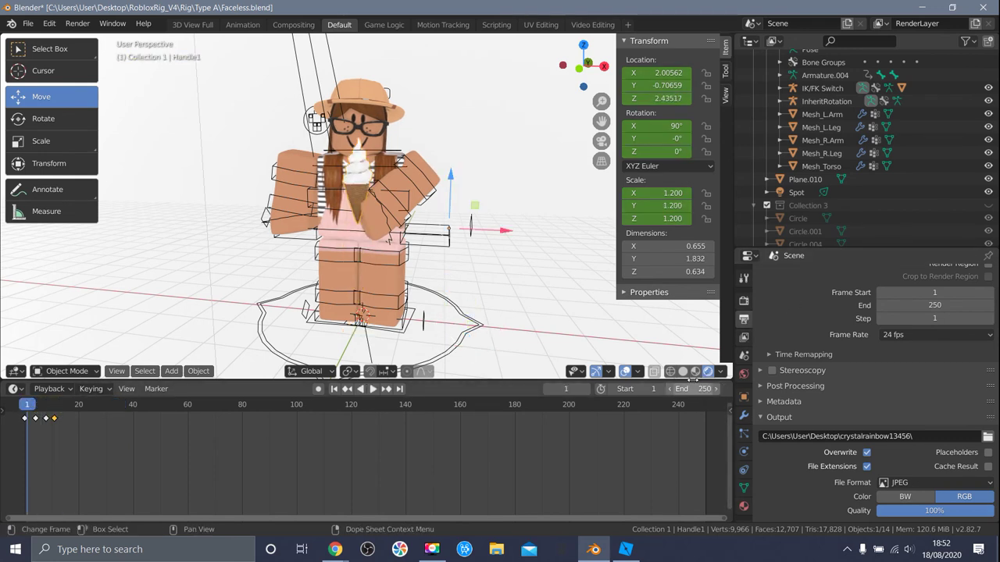
{"action": "left_click_drag", "start_coordinate": [45, 406], "coordinate": [142, 438]}
{"action": "left_click_drag", "start_coordinate": [142, 439], "coordinate": [72, 421]}
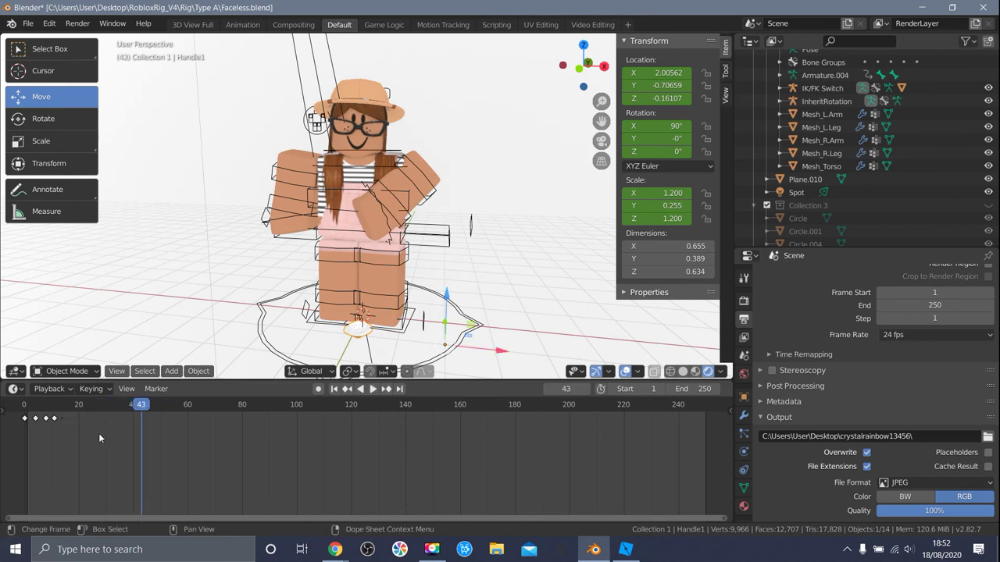
{"action": "left_click", "coordinate": [55, 404]}
{"action": "key", "text": "space"}
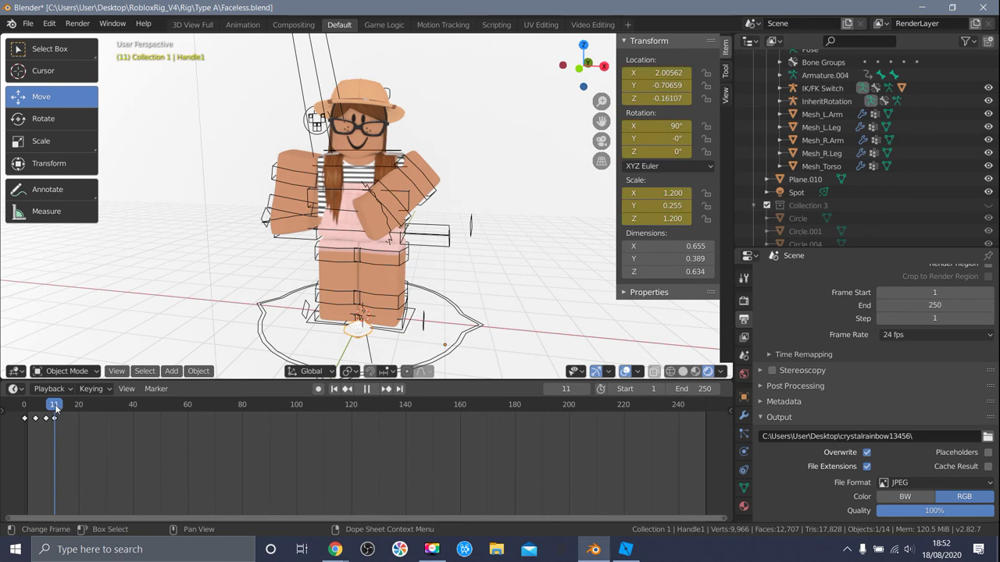
{"action": "key", "text": "space"}
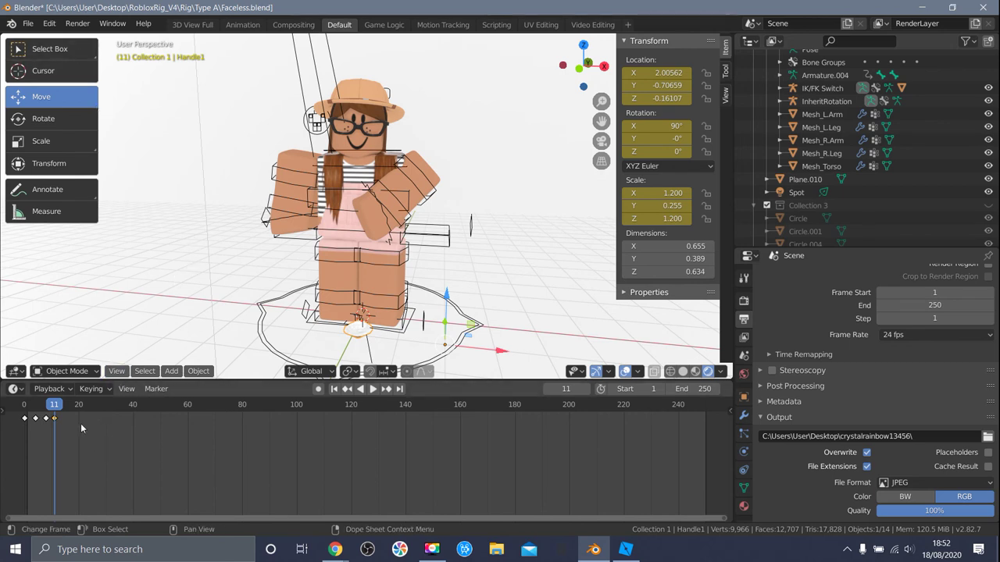
Set the animation's end frame to 11 and play the shortened loop.
{"action": "left_click", "coordinate": [698, 389]}
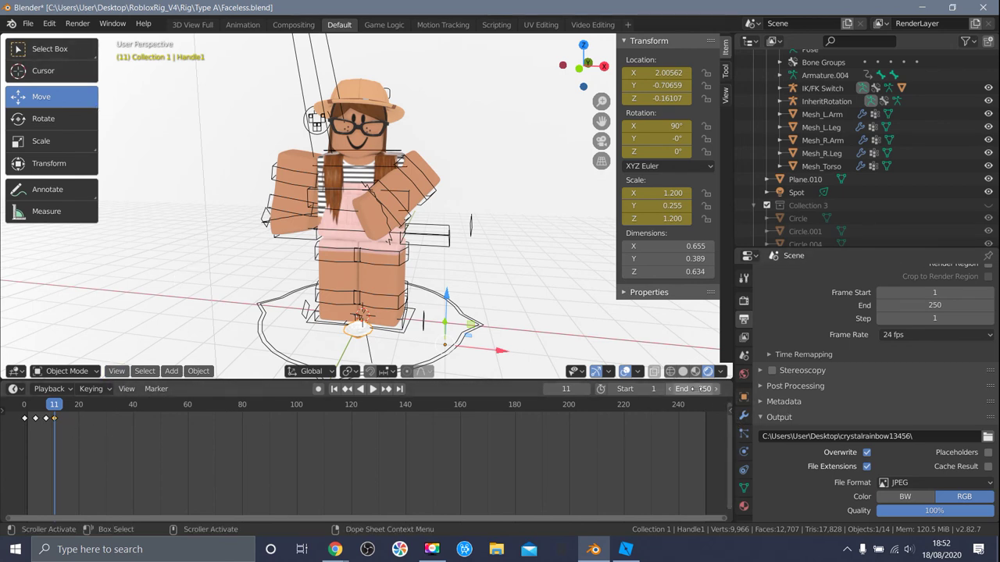
{"action": "type", "text": "11"}
{"action": "key", "text": "Return"}
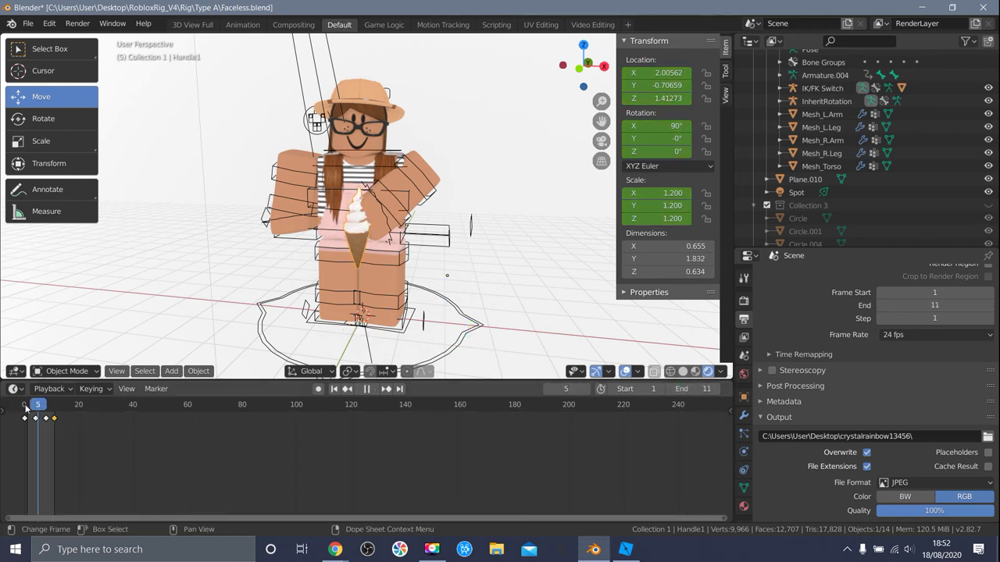
{"action": "key", "text": "space"}
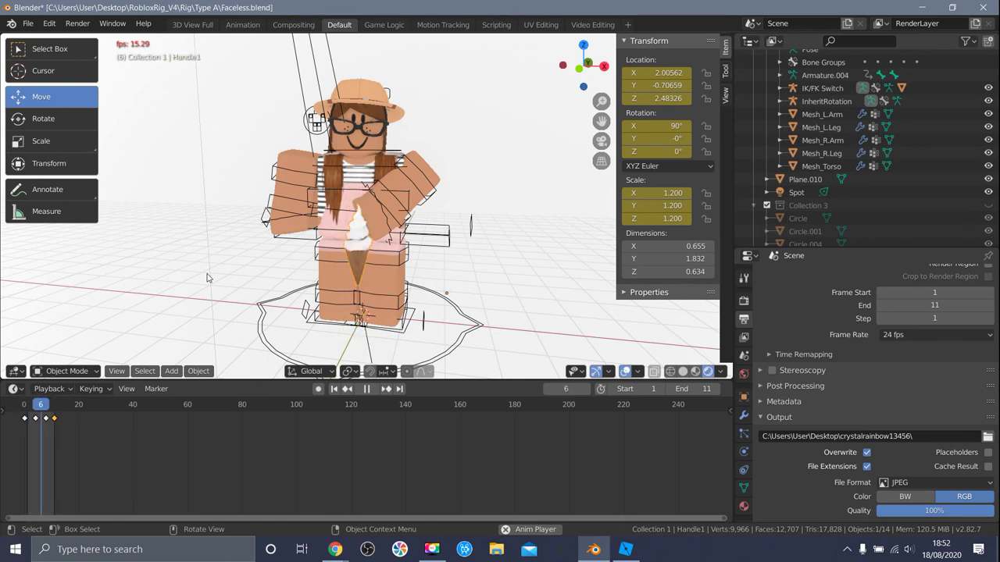
{"action": "key", "text": "space"}
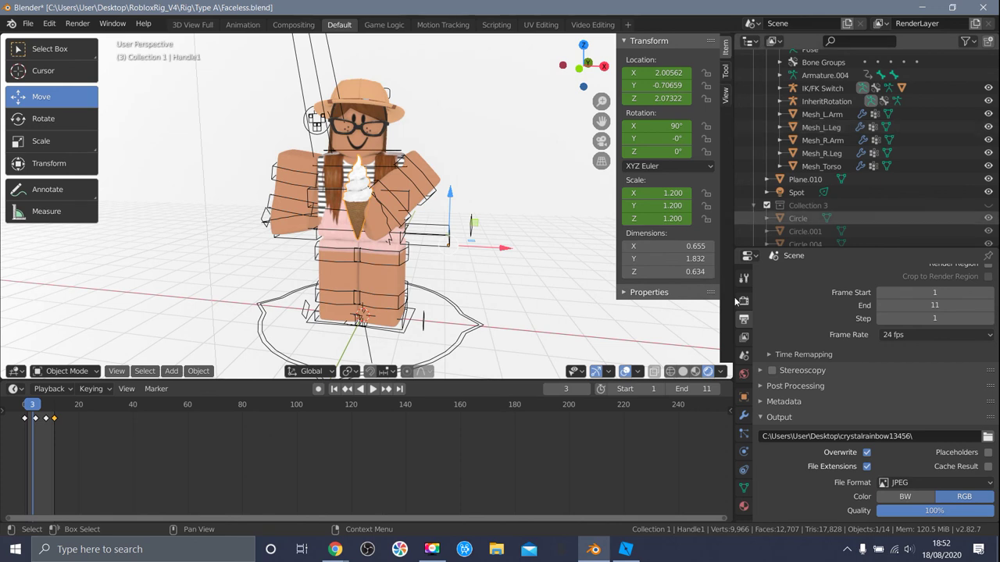
Show the scene's render settings and choose Eevee as the render engine.
{"action": "left_click", "coordinate": [744, 301]}
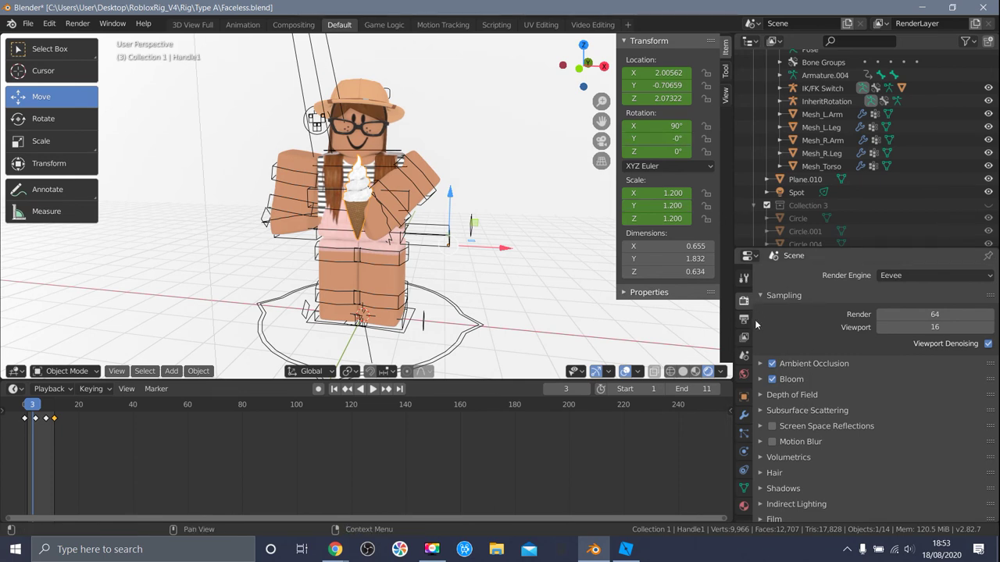
{"action": "left_click", "coordinate": [919, 274]}
{"action": "left_click", "coordinate": [934, 285]}
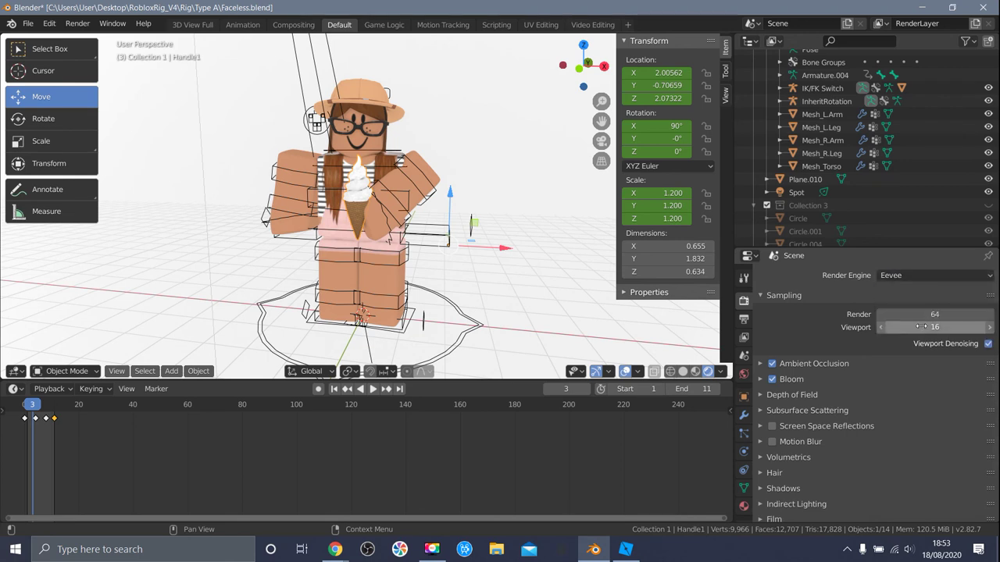
Set the scene's render output to the FFmpeg video file format with RGB color.
{"action": "scroll", "coordinate": [879, 333], "scroll_direction": "down", "scroll_amount": 2}
{"action": "scroll", "coordinate": [878, 327], "scroll_direction": "up", "scroll_amount": 2}
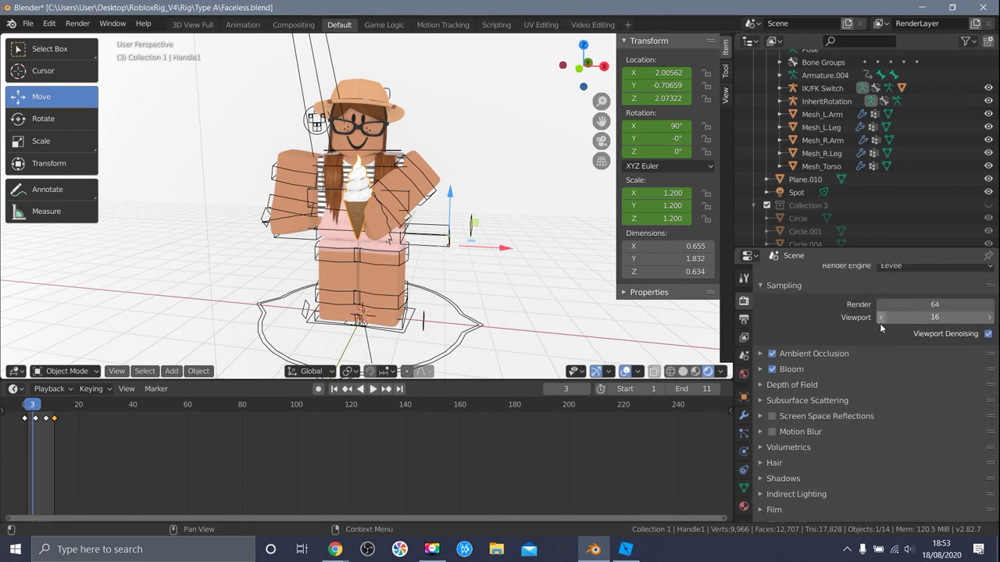
{"action": "scroll", "coordinate": [852, 381], "scroll_direction": "down", "scroll_amount": 2}
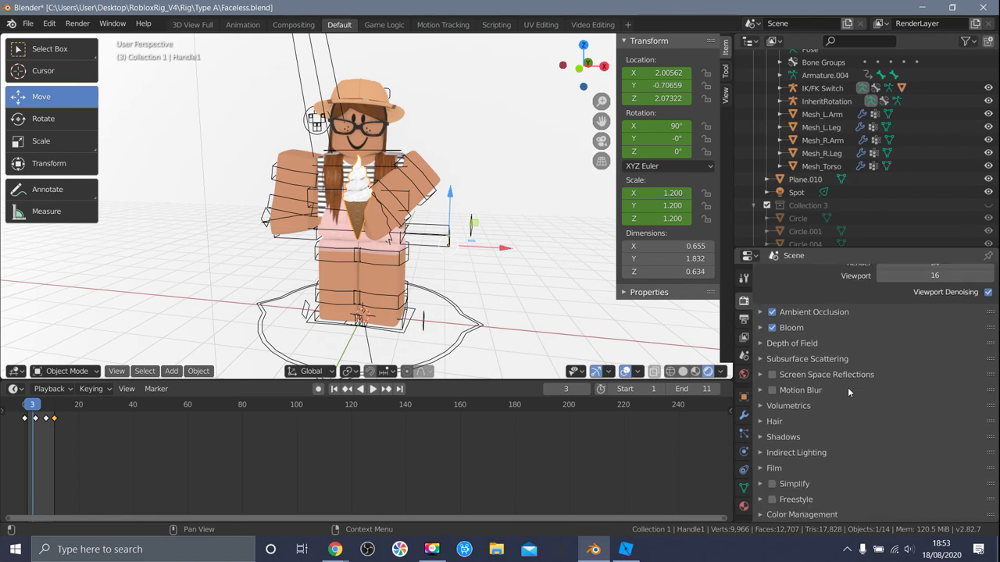
{"action": "left_click", "coordinate": [743, 319]}
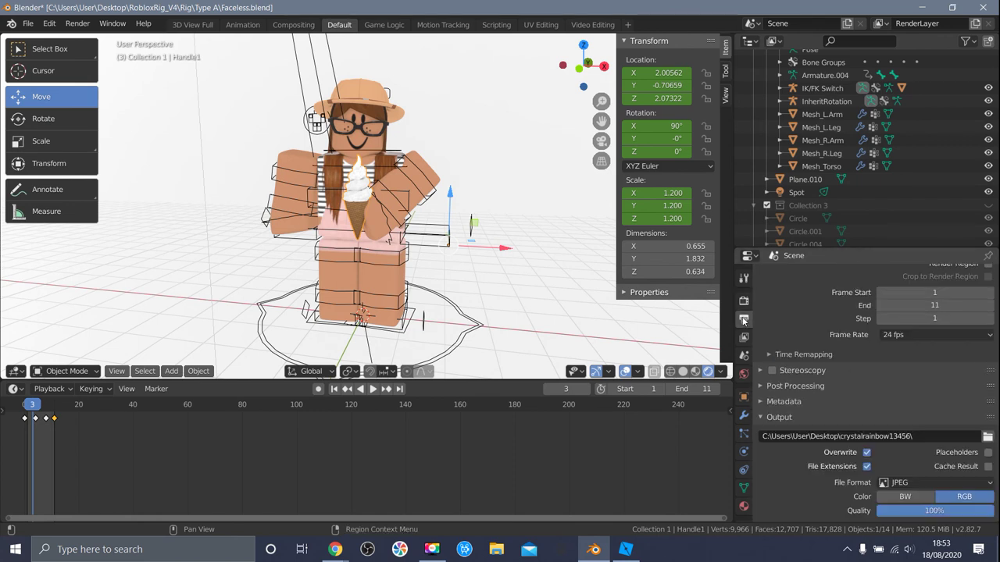
{"action": "scroll", "coordinate": [847, 398], "scroll_direction": "up", "scroll_amount": 3}
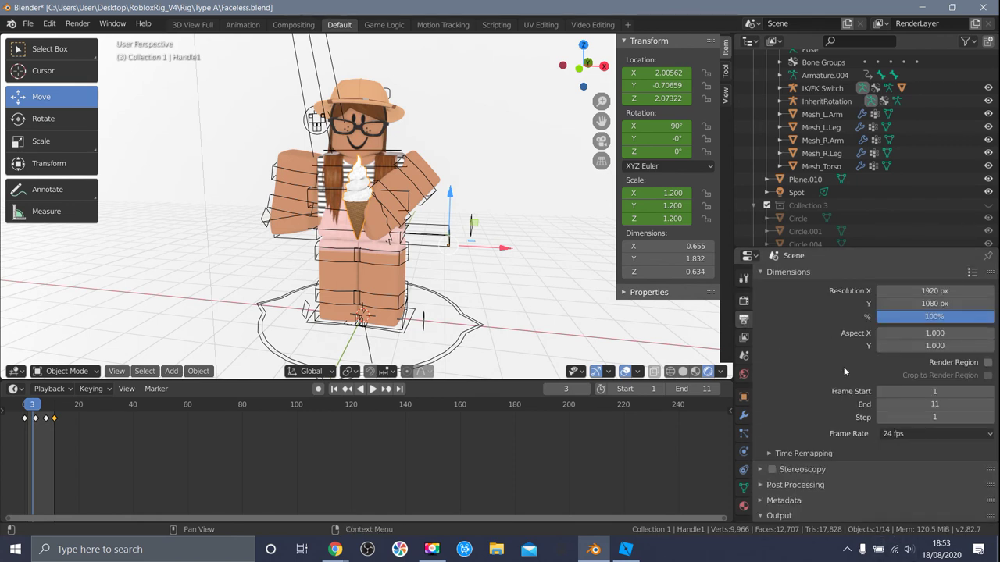
{"action": "scroll", "coordinate": [844, 375], "scroll_direction": "down", "scroll_amount": 5}
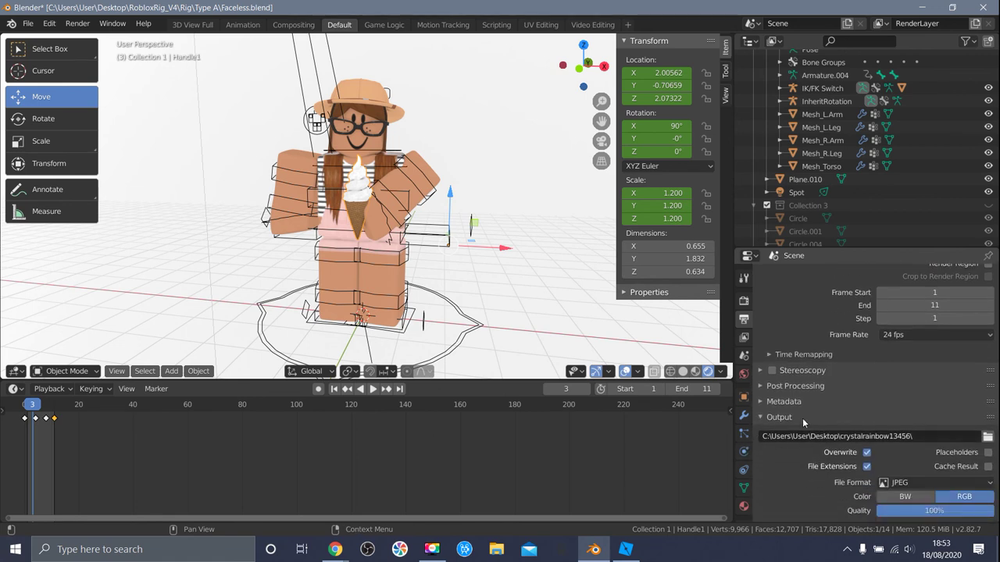
{"action": "left_click", "coordinate": [926, 483]}
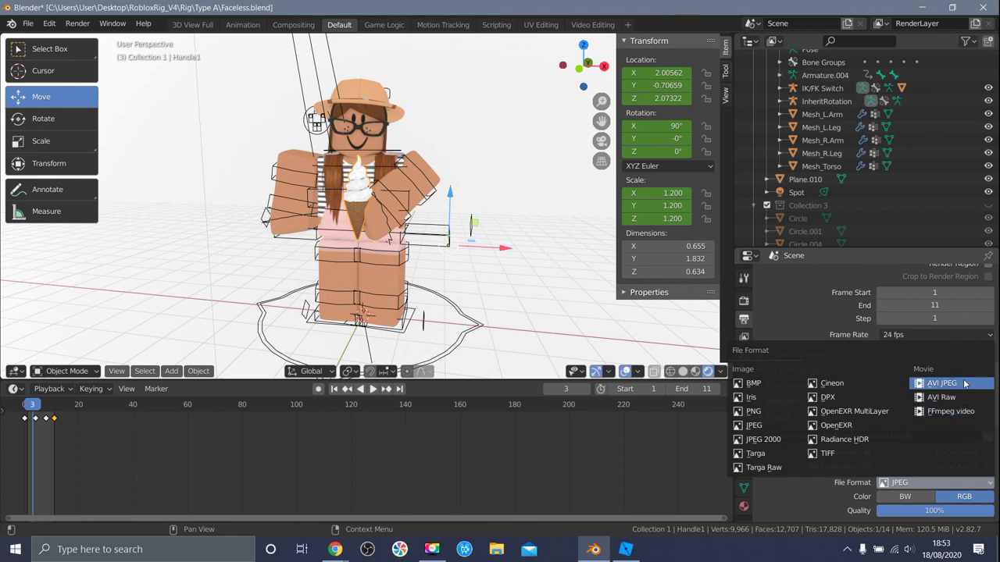
{"action": "left_click", "coordinate": [967, 417]}
{"action": "scroll", "coordinate": [955, 407], "scroll_direction": "down", "scroll_amount": 4}
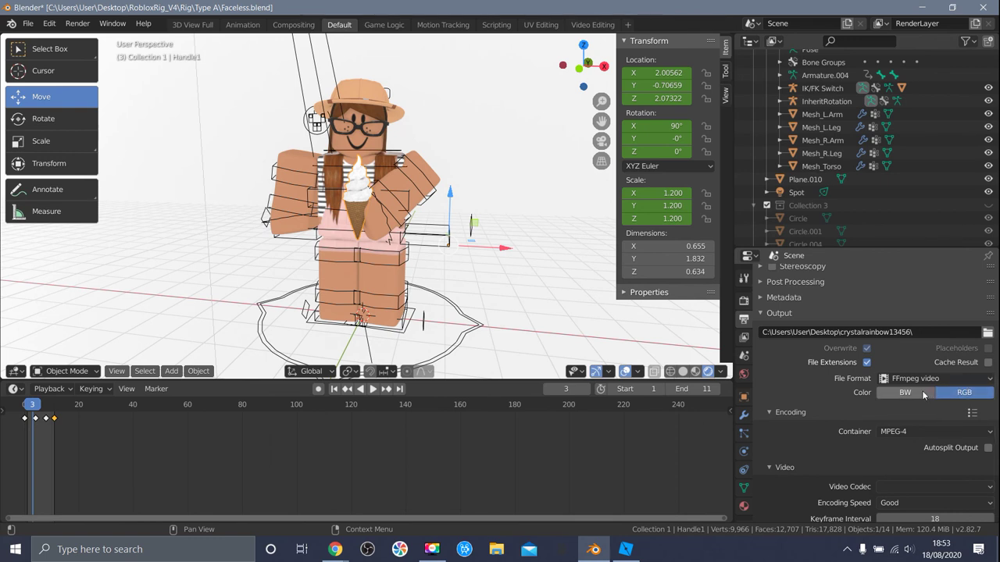
{"action": "left_click", "coordinate": [926, 393]}
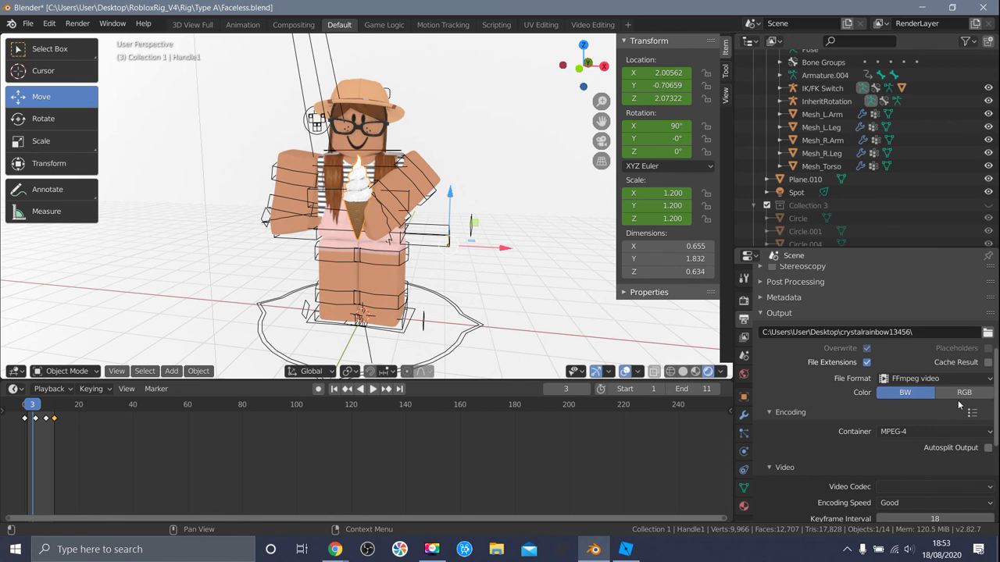
{"action": "left_click", "coordinate": [961, 397]}
Use MPEG-4 as the encoding container and set the video codec to H.264.
{"action": "scroll", "coordinate": [961, 395], "scroll_direction": "down", "scroll_amount": 2}
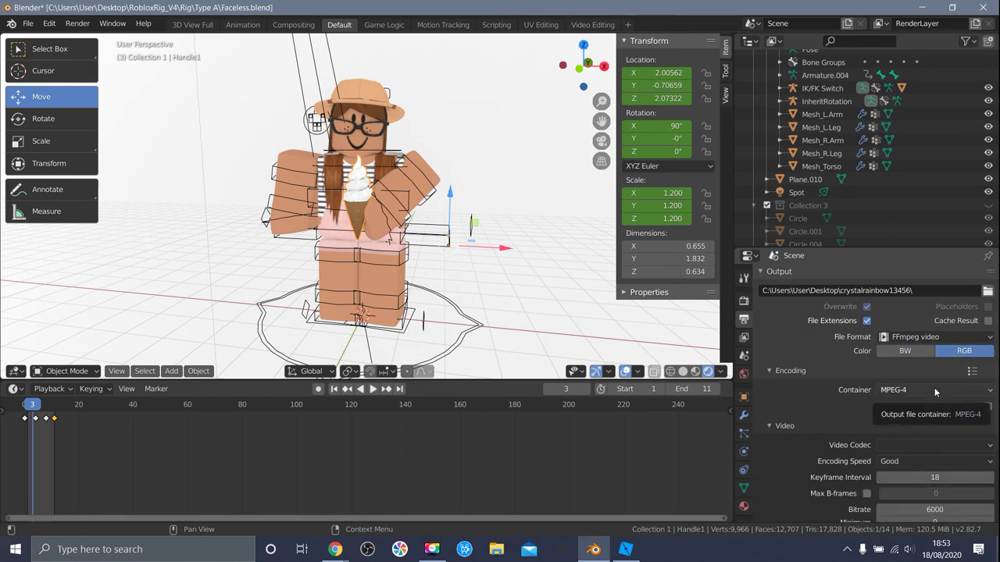
{"action": "left_click", "coordinate": [934, 389]}
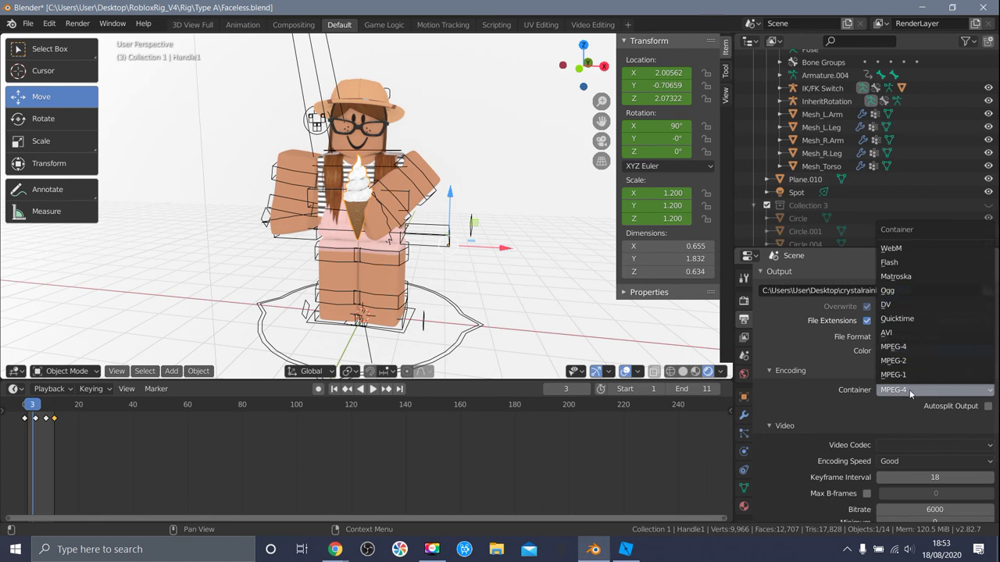
{"action": "left_click", "coordinate": [909, 393]}
{"action": "scroll", "coordinate": [962, 389], "scroll_direction": "down", "scroll_amount": 3}
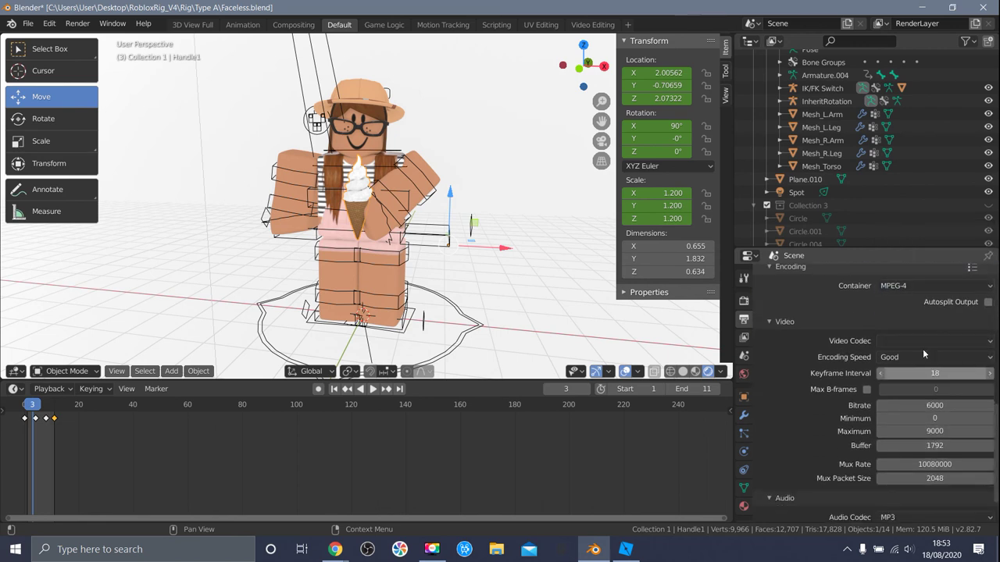
{"action": "left_click", "coordinate": [895, 342]}
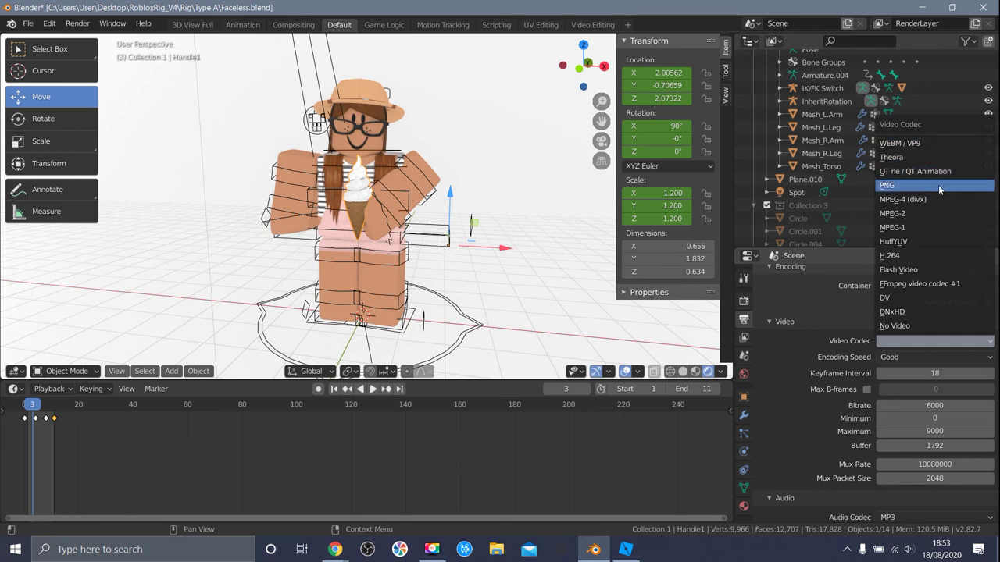
{"action": "left_click", "coordinate": [911, 258]}
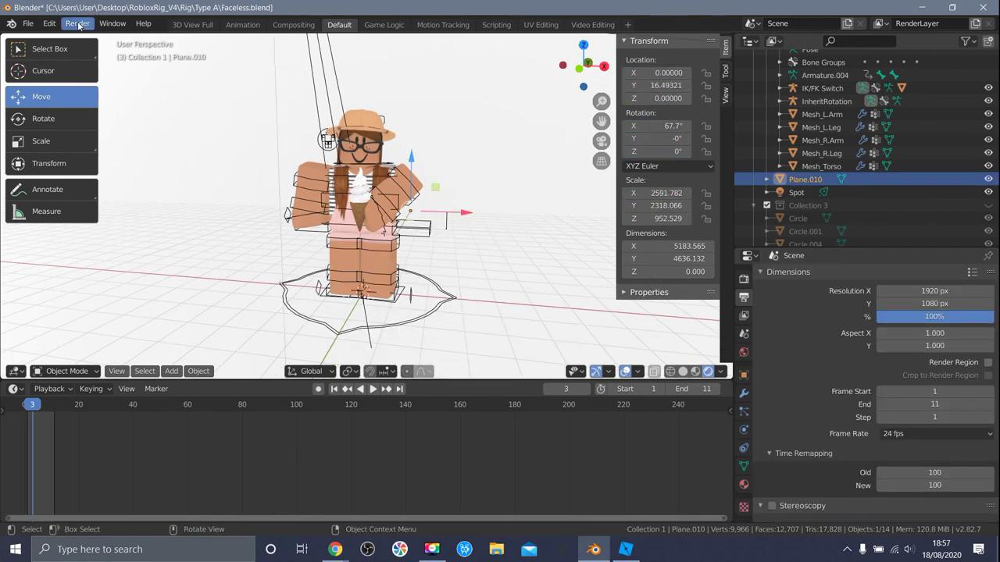
Start rendering the full animation of the falling ice cream.
{"action": "left_click", "coordinate": [79, 24]}
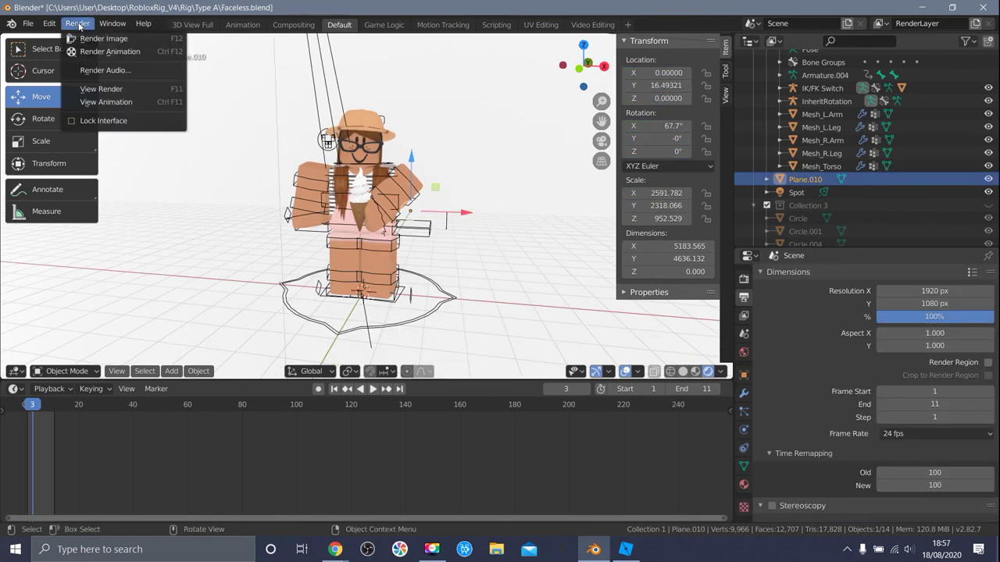
{"action": "left_click", "coordinate": [85, 52]}
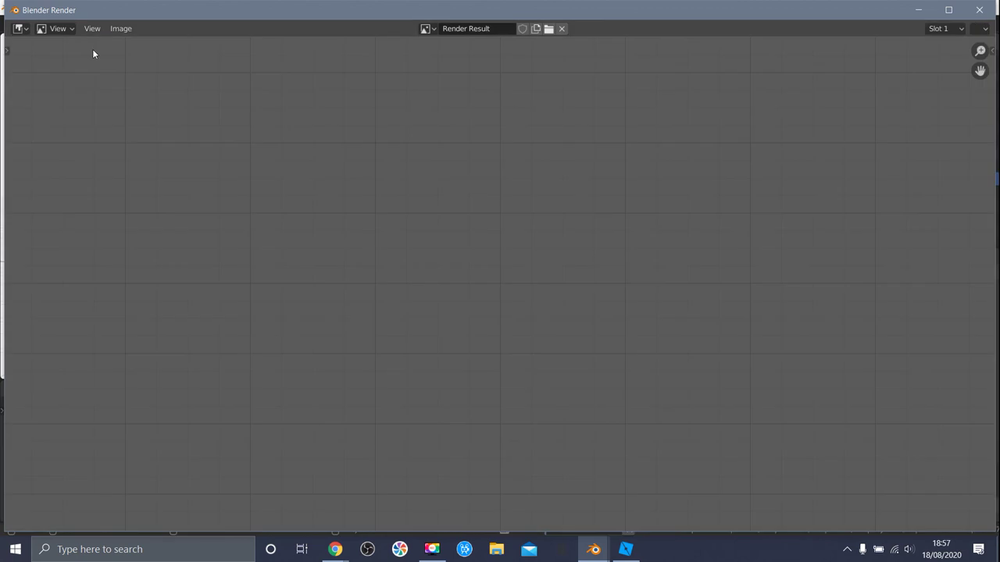